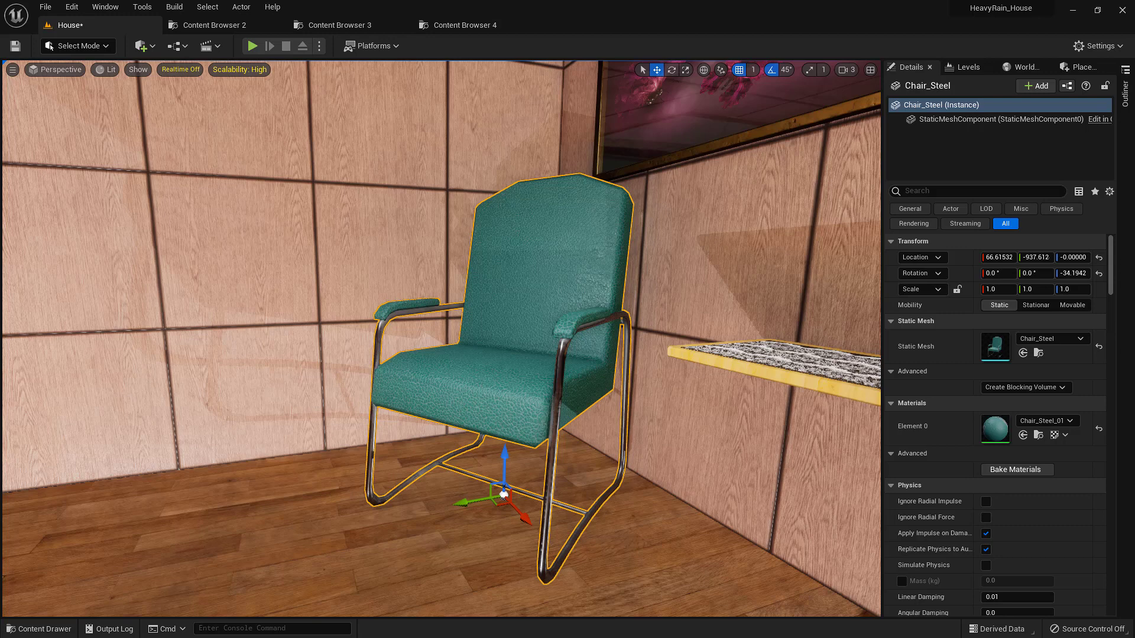
# Look around the placed chair, then switch to the PureRef board and study the chairs in the room references
pyautogui.moveTo(514, 408)
pyautogui.mouseDown(button='right')
pyautogui.moveTo(491, 394)
pyautogui.moveTo(514, 408)
pyautogui.moveTo(462, 402)
pyautogui.moveTo(457, 415)
pyautogui.moveTo(547, 412)
pyautogui.mouseUp(button='right')
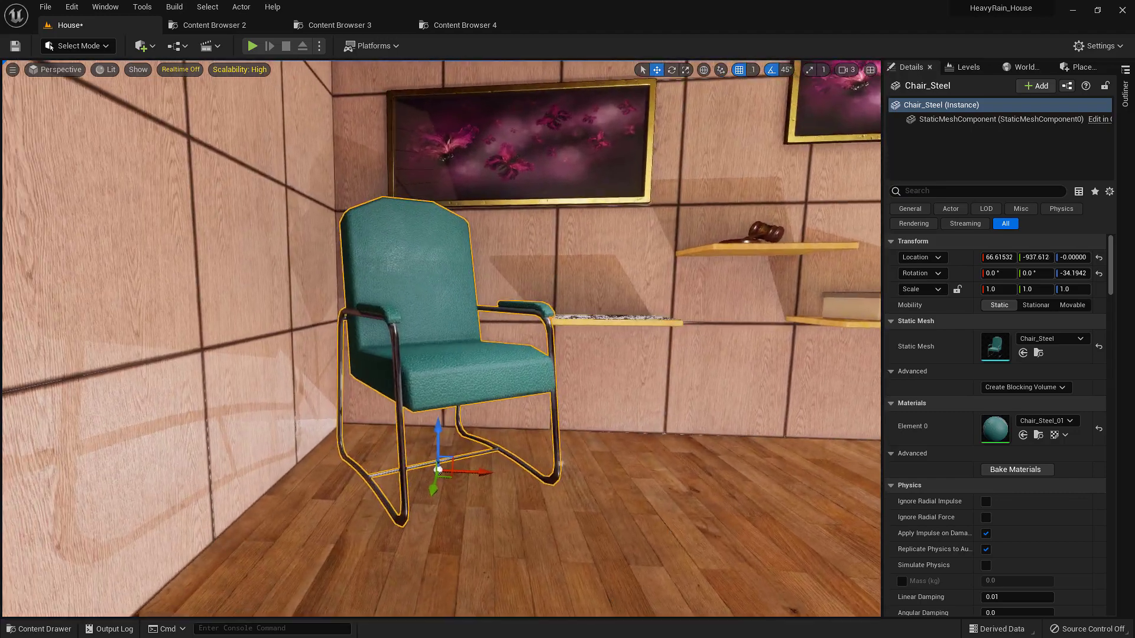
pyautogui.hotkey('alt', 'Tab')
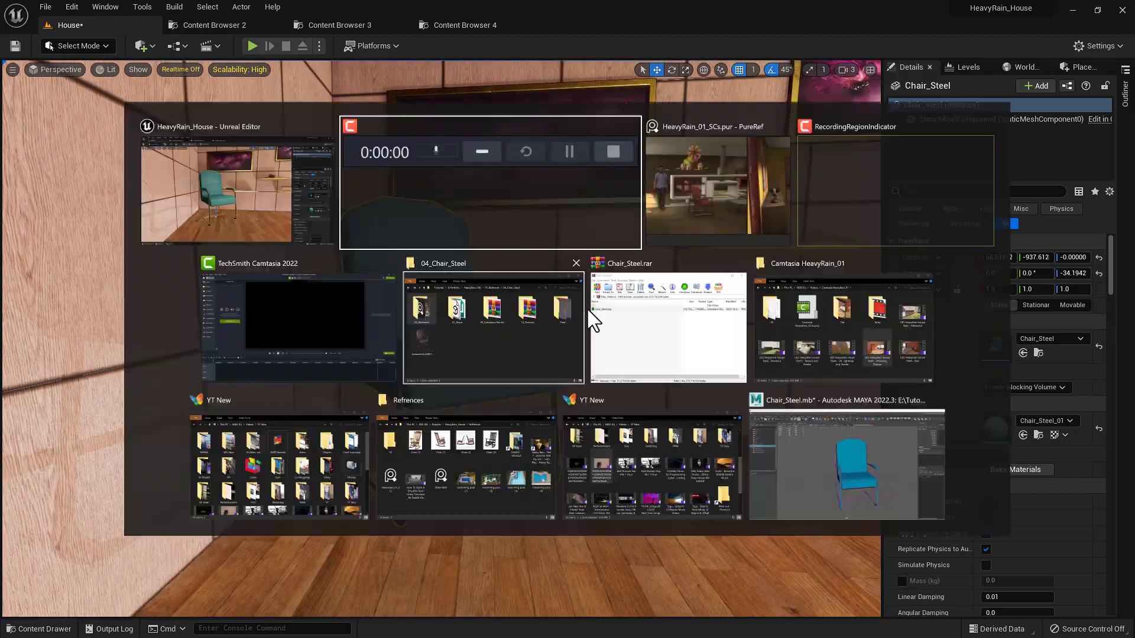
pyautogui.hotkey('ctrl', 'f')
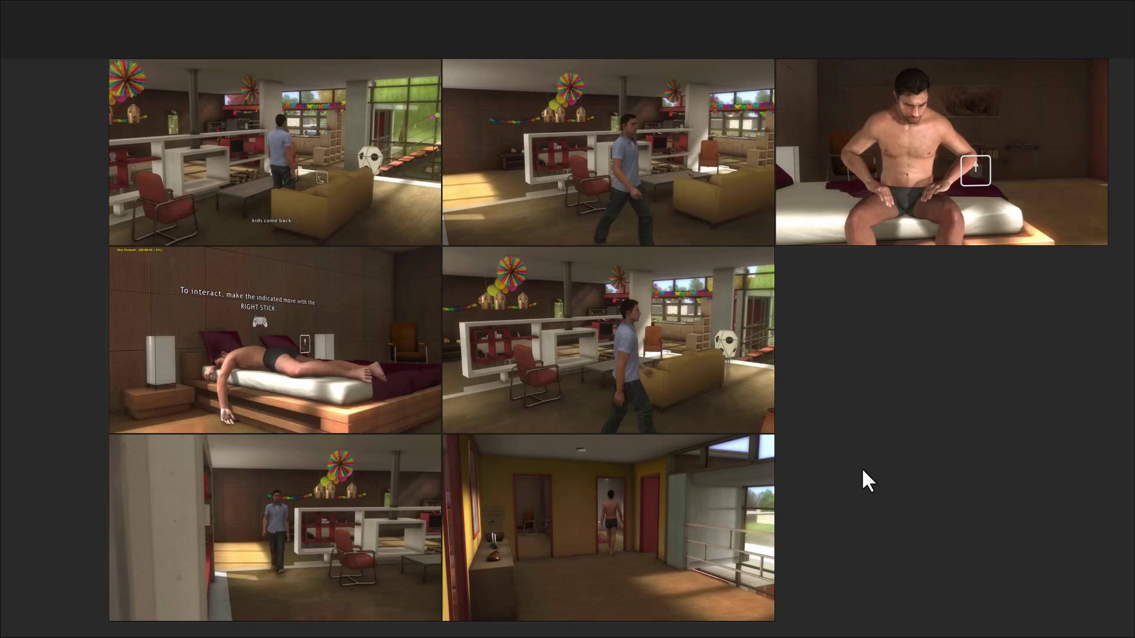
pyautogui.hotkey('ctrl', 'f')
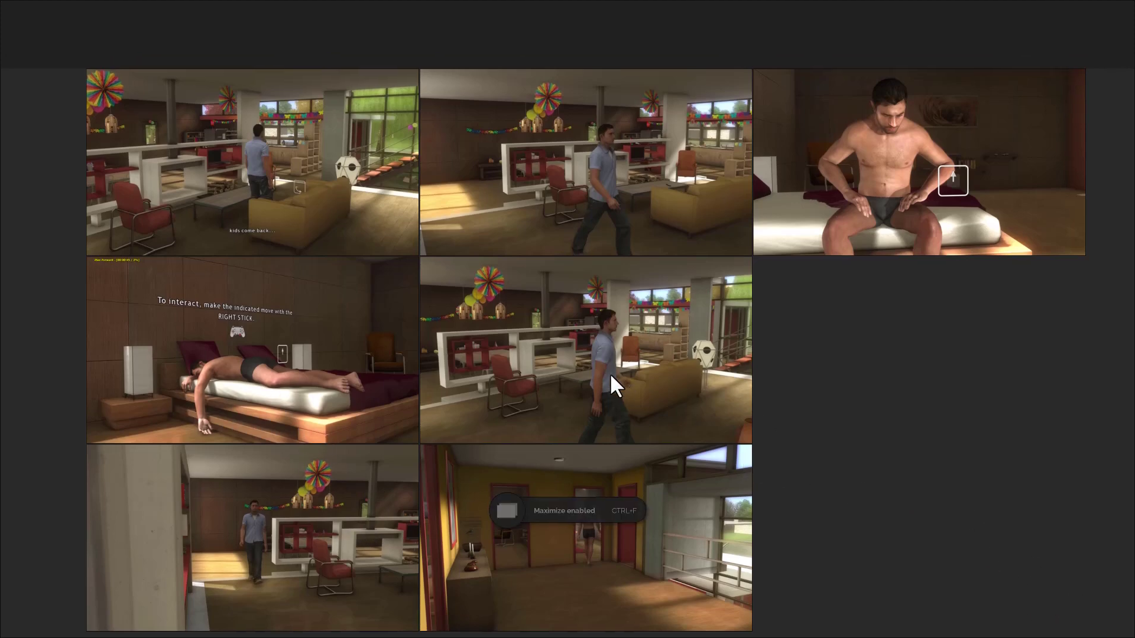
# Switch to Maya and examine the tubular leg frame of the steel chair model from several angles
pyautogui.hotkey('alt', 'Tab')
pyautogui.hotkey('alt', 'Tab')
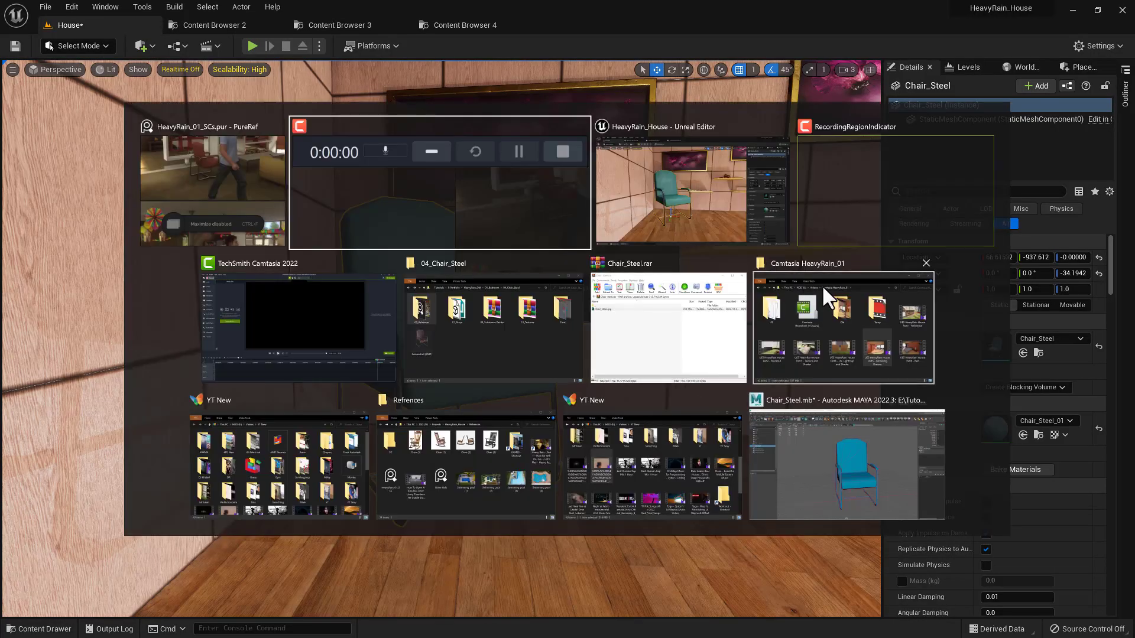
pyautogui.click(821, 453)
pyautogui.click(460, 297)
pyautogui.keyDown('alt'); pyautogui.moveTo(460, 297); pyautogui.dragTo(691, 335); pyautogui.keyUp('alt')
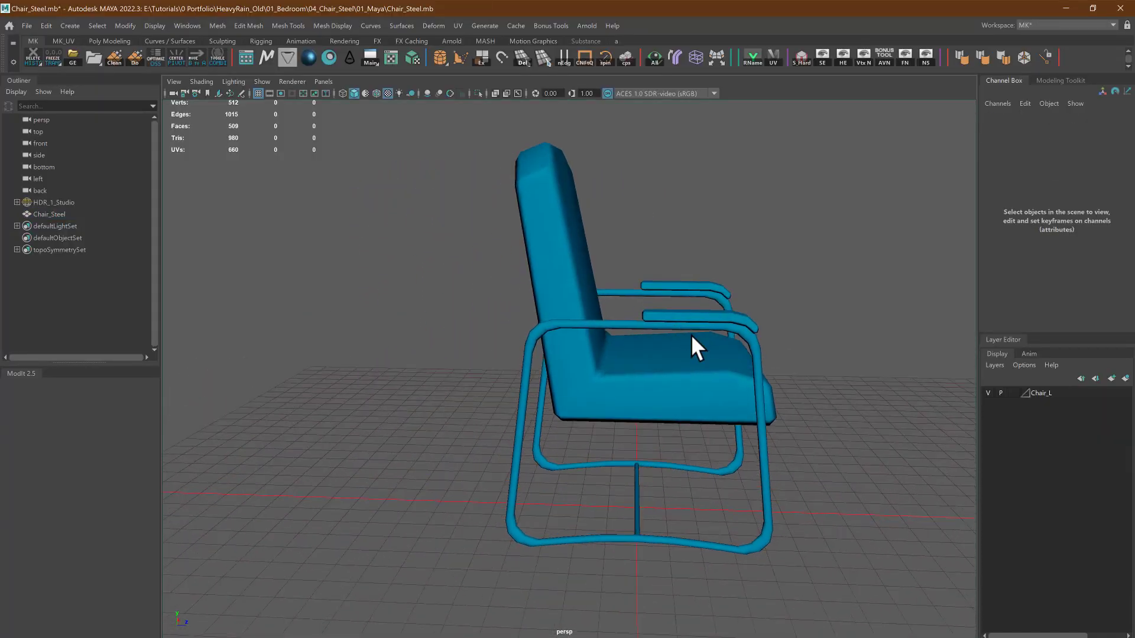
pyautogui.click(669, 540)
pyautogui.keyDown('alt'); pyautogui.moveTo(699, 532); pyautogui.dragTo(605, 445); pyautogui.keyUp('alt')
pyautogui.keyDown('alt'); pyautogui.moveTo(604, 445); pyautogui.dragTo(654, 420, button='middle'); pyautogui.keyUp('alt')
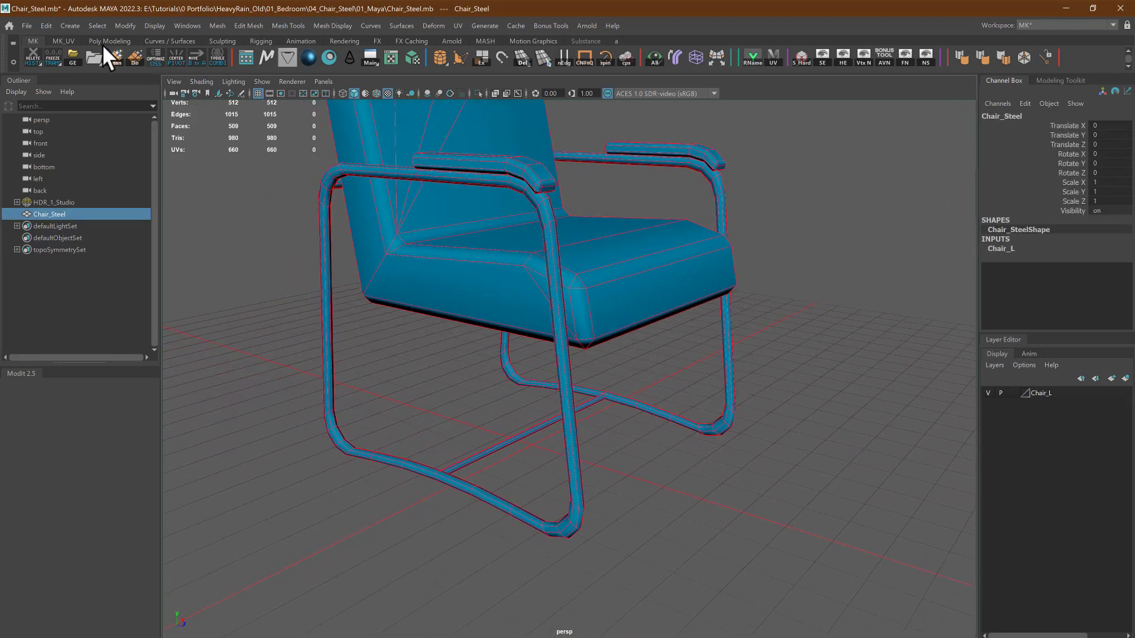
# Draw a four-point Bezier curve in the left side view beside the chair, roughly outlining the front half of the leg frame
pyautogui.click(69, 39)
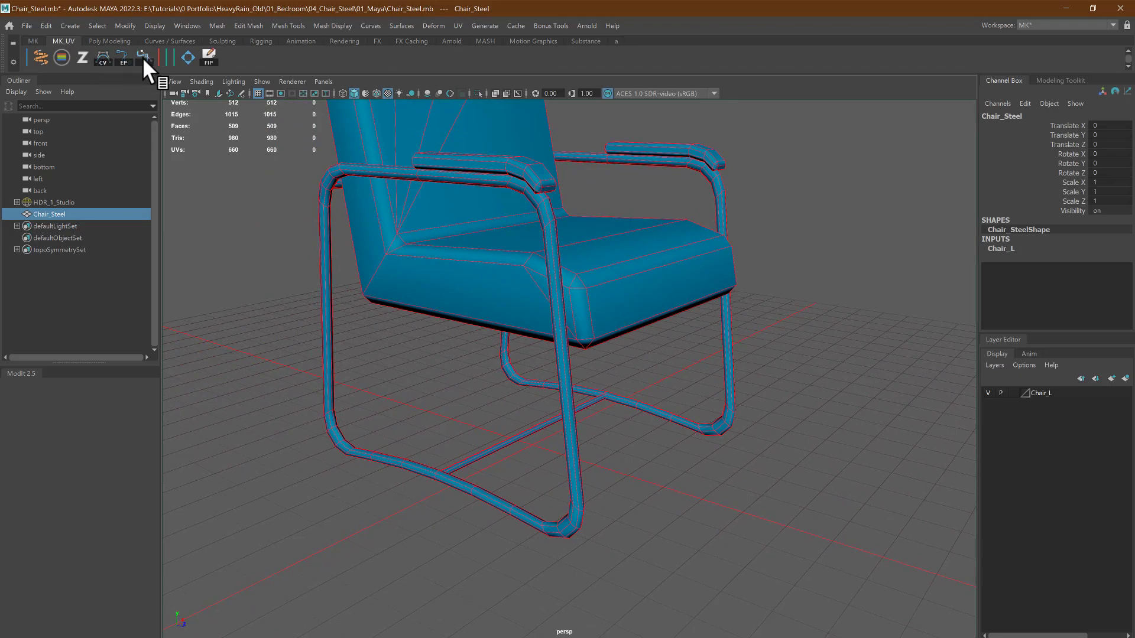
pyautogui.keyDown('alt'); pyautogui.moveTo(419, 384); pyautogui.dragTo(379, 350); pyautogui.keyUp('alt')
pyautogui.press('space')
pyautogui.keyDown('alt'); pyautogui.moveTo(585, 449); pyautogui.dragTo(567, 179, button='middle'); pyautogui.keyUp('alt')
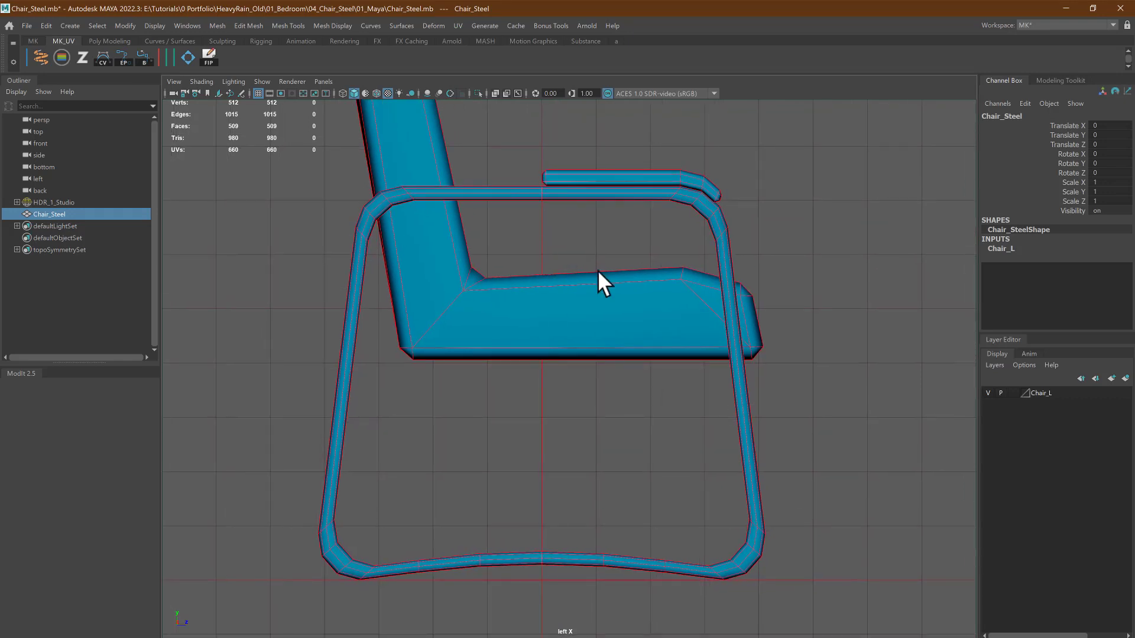
pyautogui.keyDown('alt'); pyautogui.moveTo(597, 270); pyautogui.dragTo(526, 237, button='right'); pyautogui.keyUp('alt')
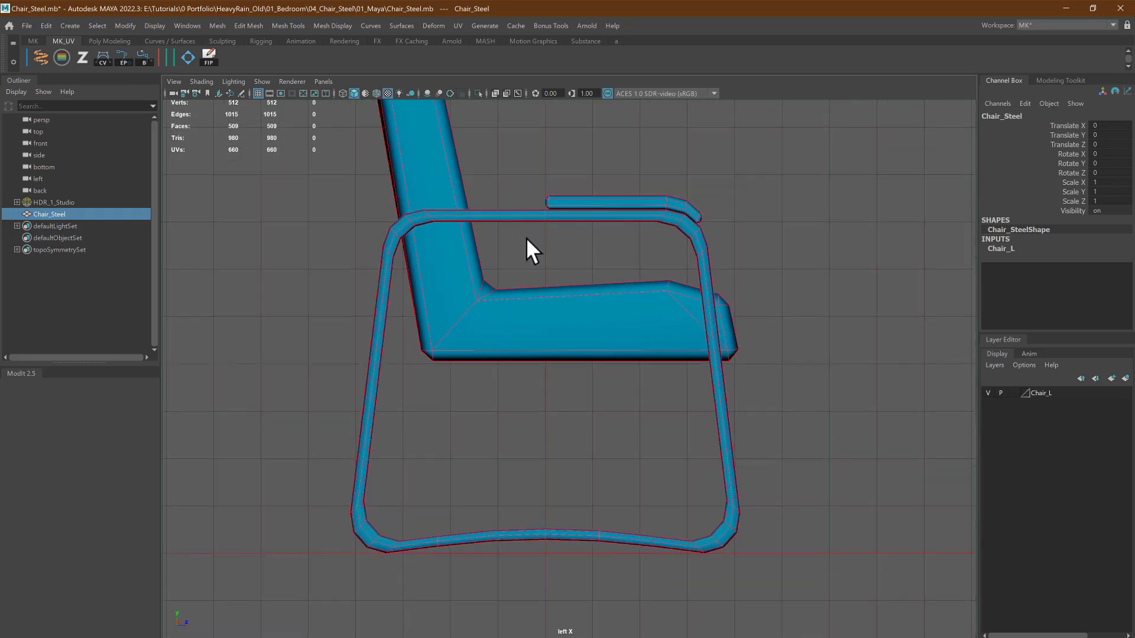
pyautogui.keyDown('alt'); pyautogui.moveTo(526, 237); pyautogui.dragTo(467, 218, button='middle'); pyautogui.keyUp('alt')
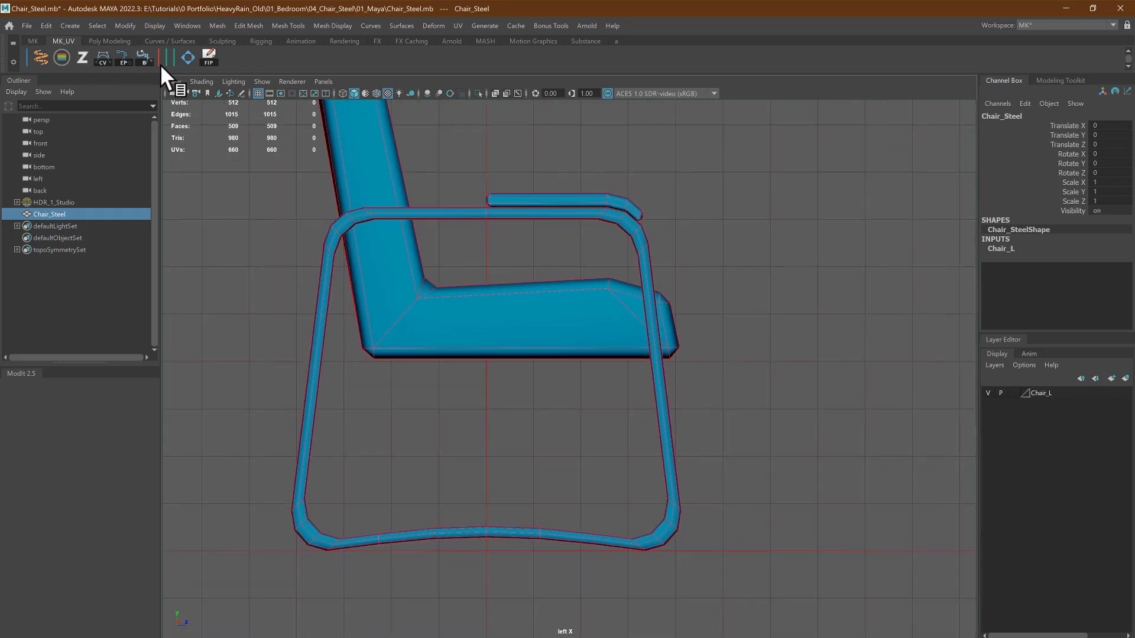
pyautogui.keyDown('alt'); pyautogui.moveTo(746, 258); pyautogui.dragTo(569, 232, button='middle'); pyautogui.keyUp('alt')
pyautogui.click(591, 194)
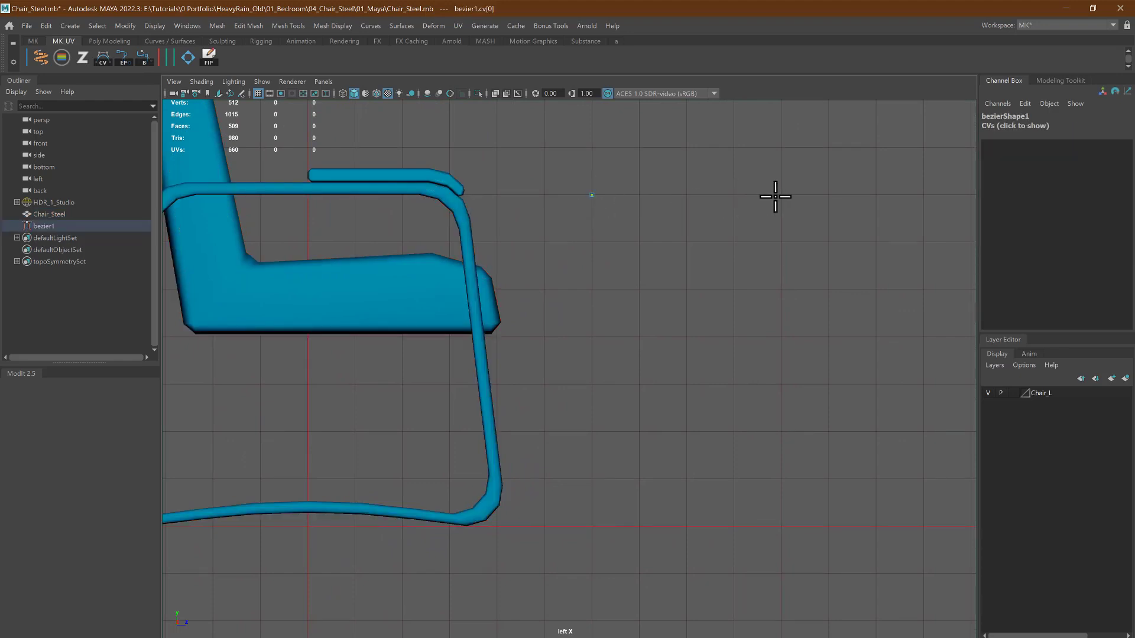
pyautogui.click(781, 195)
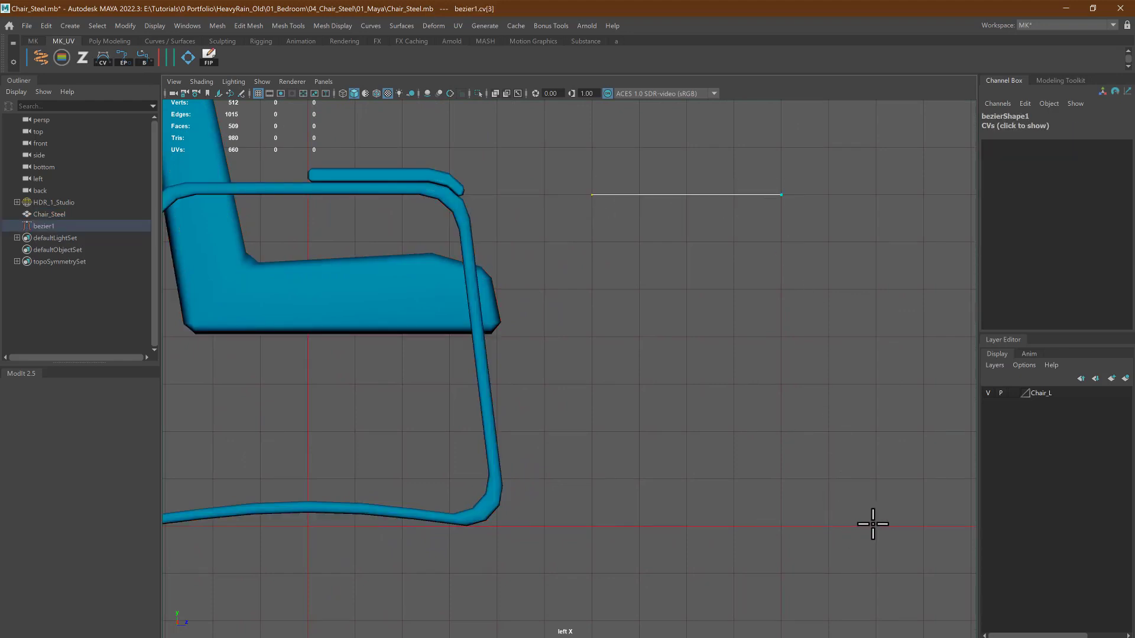
pyautogui.click(876, 525)
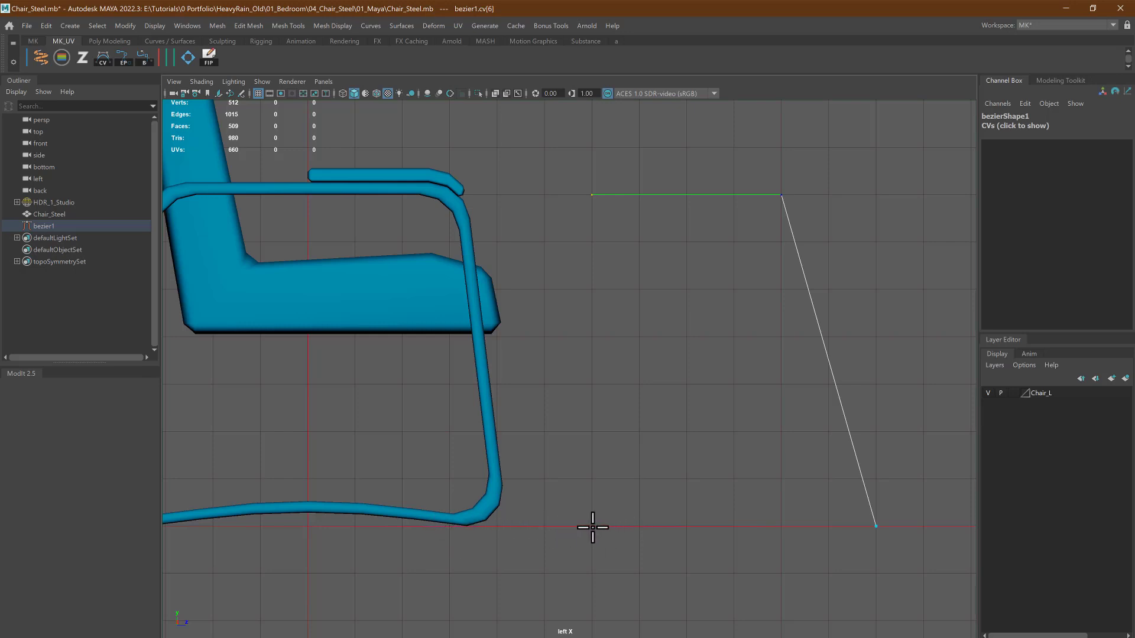
pyautogui.click(591, 525)
pyautogui.press('Return')
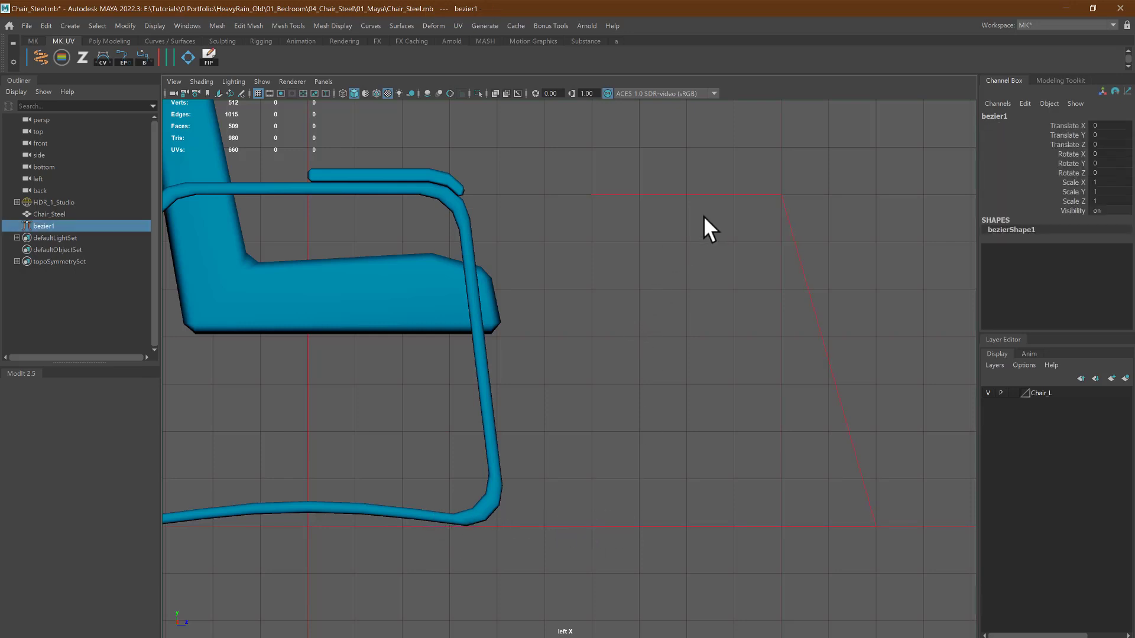
# Try different anchor and tangent types on the Bezier curve's upper corner point
pyautogui.moveTo(704, 215); pyautogui.dragTo(657, 208, button='right')
pyautogui.moveTo(836, 172); pyautogui.dragTo(693, 244)
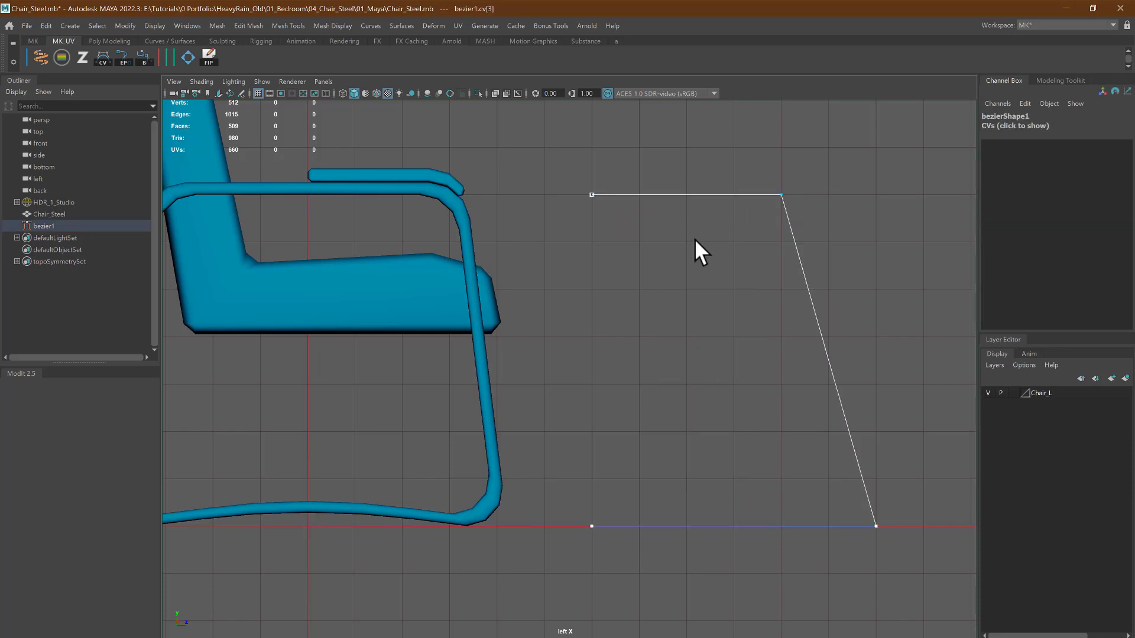
pyautogui.keyDown('shift'); pyautogui.moveTo(694, 238); pyautogui.dragTo(698, 207, button='right'); pyautogui.keyUp('shift')
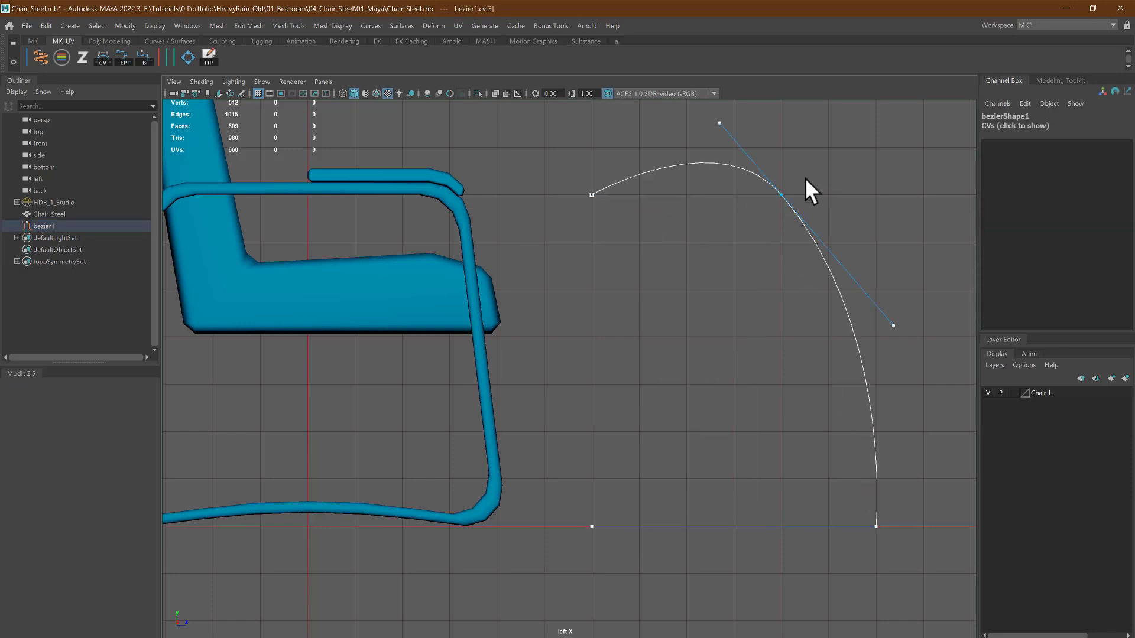
pyautogui.hotkey('ctrl', 'z')
pyautogui.keyDown('shift'); pyautogui.moveTo(805, 180); pyautogui.dragTo(842, 182, button='right'); pyautogui.keyUp('shift')
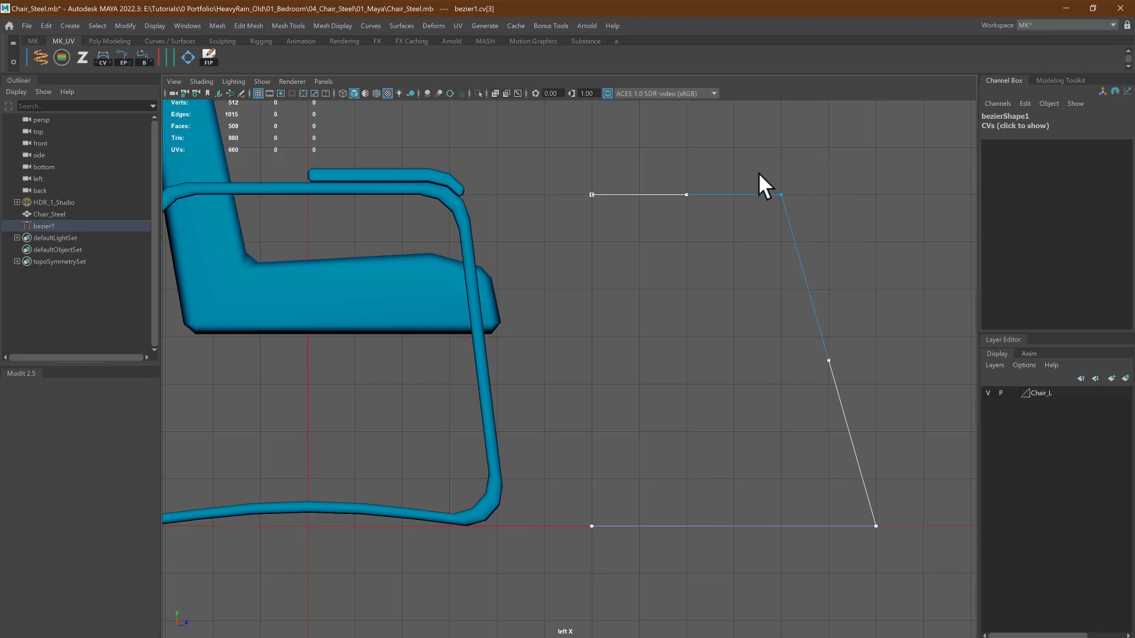
pyautogui.moveTo(862, 317); pyautogui.dragTo(753, 405)
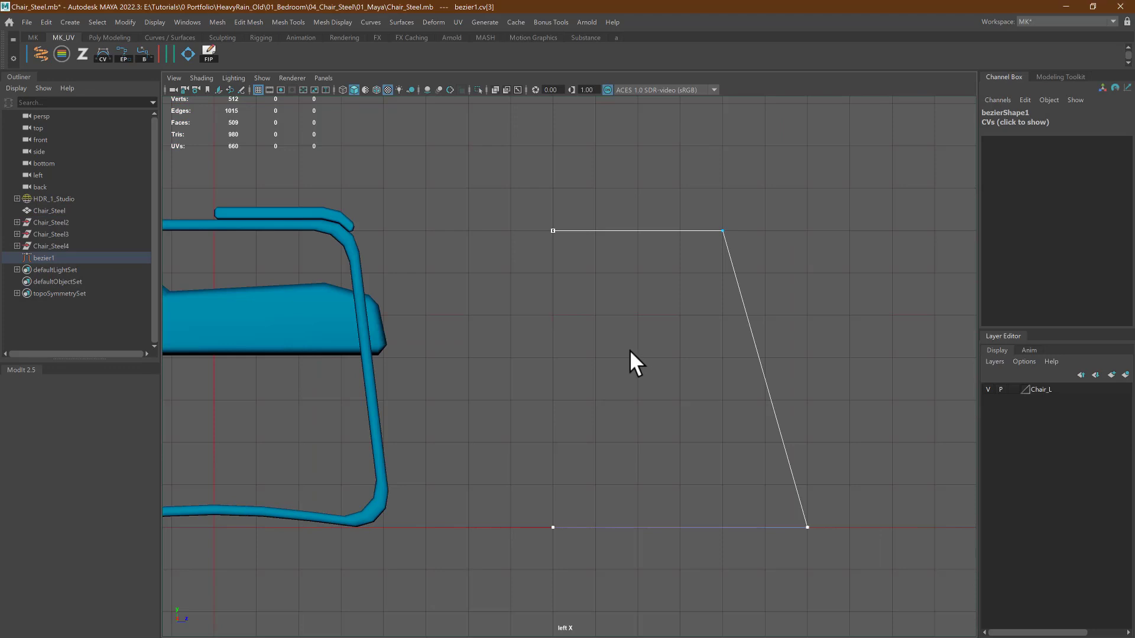
# Try smoothing the Bezier curve's upper corner point into an arc, and select its lower corner point
pyautogui.click(619, 334)
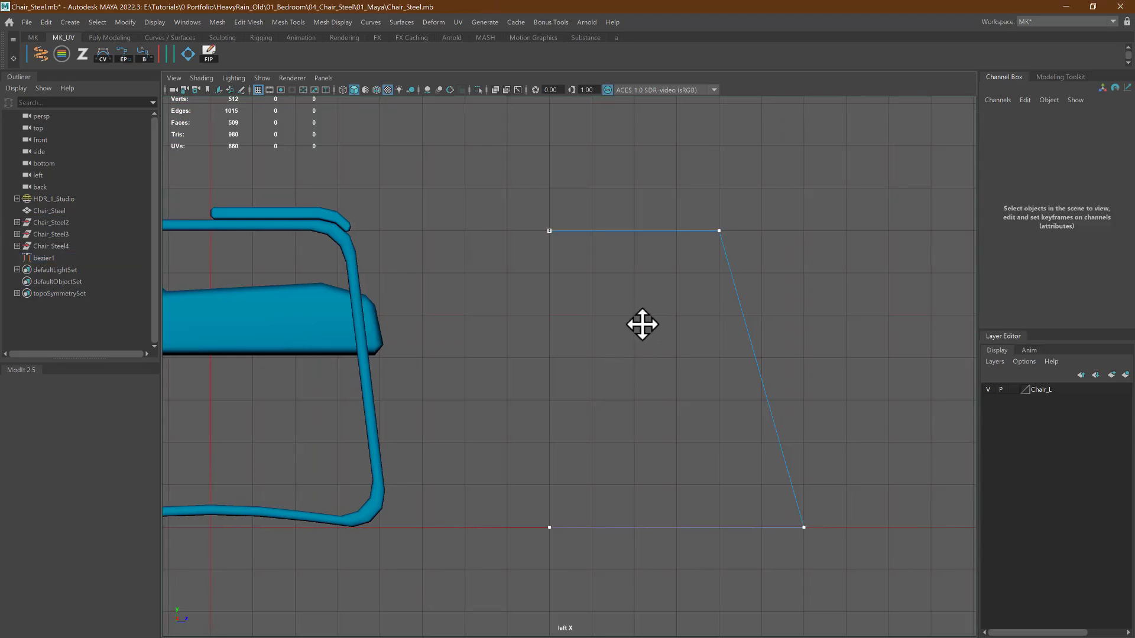
pyautogui.keyDown('alt'); pyautogui.moveTo(642, 325); pyautogui.dragTo(618, 324, button='middle'); pyautogui.keyUp('alt')
pyautogui.rightClick(621, 308)
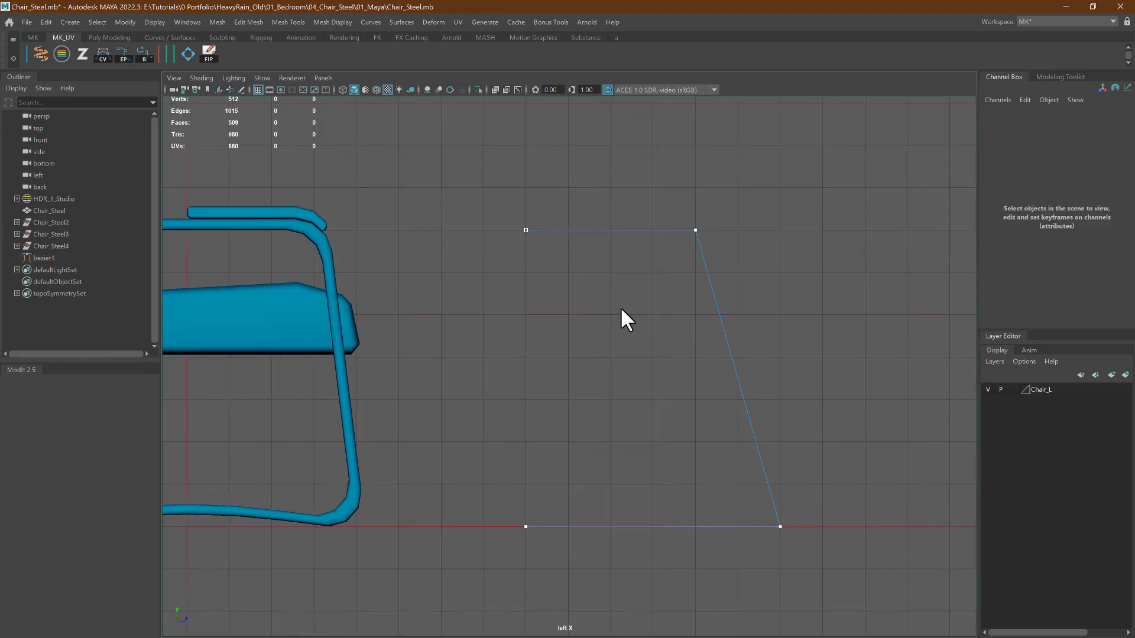
pyautogui.rightClick(619, 306)
pyautogui.moveTo(739, 194); pyautogui.dragTo(638, 296)
pyautogui.moveTo(639, 294); pyautogui.dragTo(624, 264, button='right')
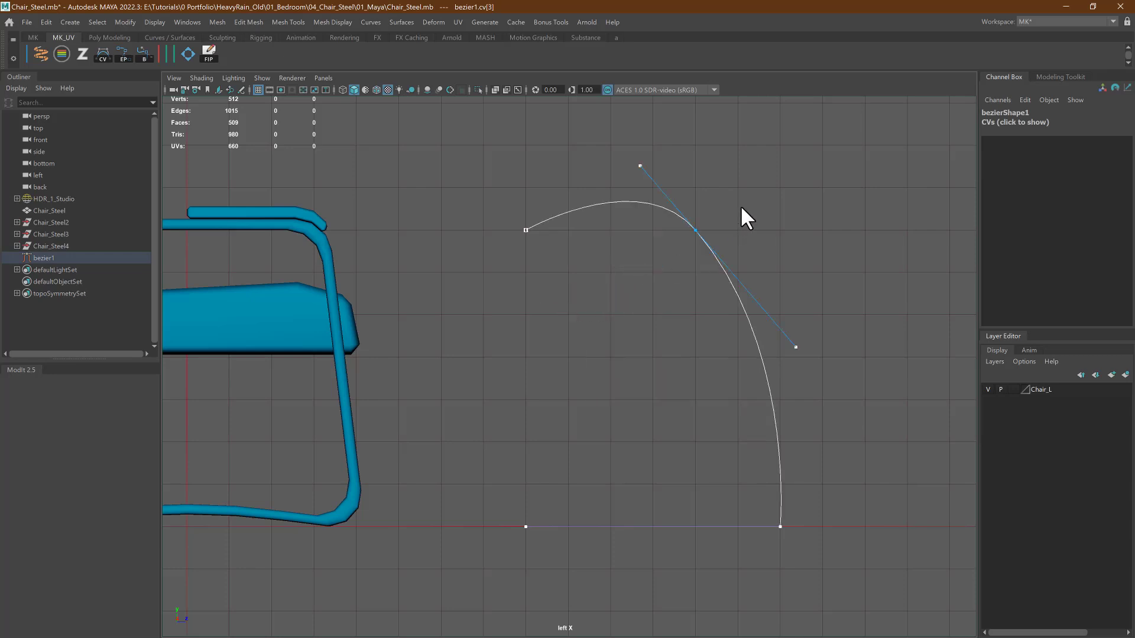
pyautogui.moveTo(764, 539); pyautogui.dragTo(766, 537)
# Return the trial Bezier curve to object selection and delete it
pyautogui.keyDown('alt'); pyautogui.moveTo(421, 286); pyautogui.dragTo(453, 290, button='middle'); pyautogui.keyUp('alt')
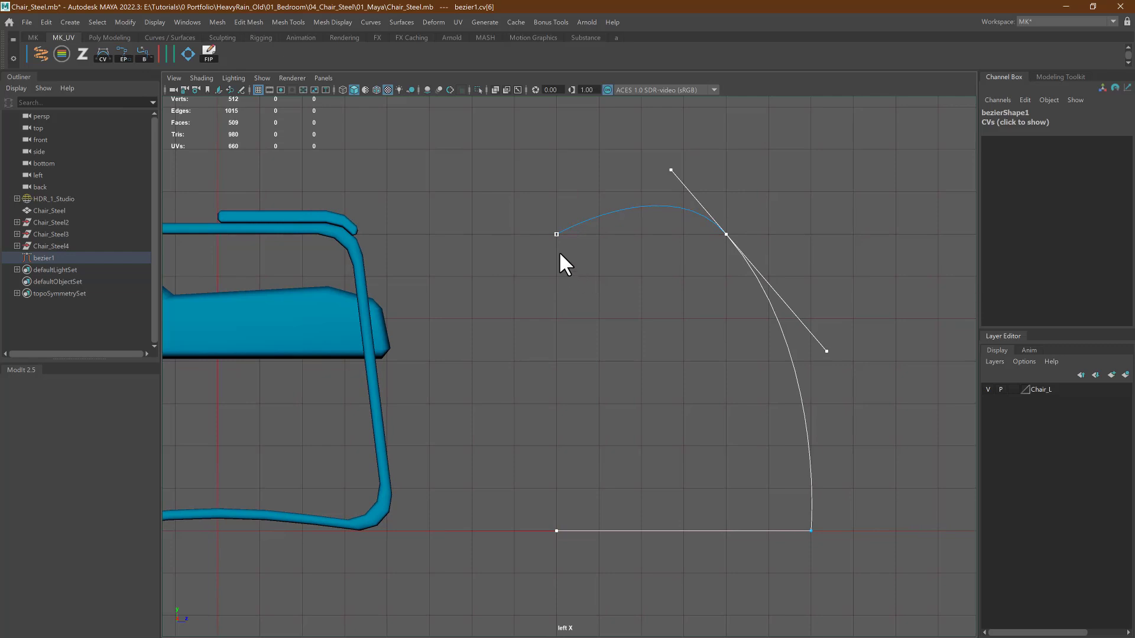
pyautogui.keyDown('alt'); pyautogui.moveTo(483, 251); pyautogui.dragTo(537, 258, button='middle'); pyautogui.keyUp('alt')
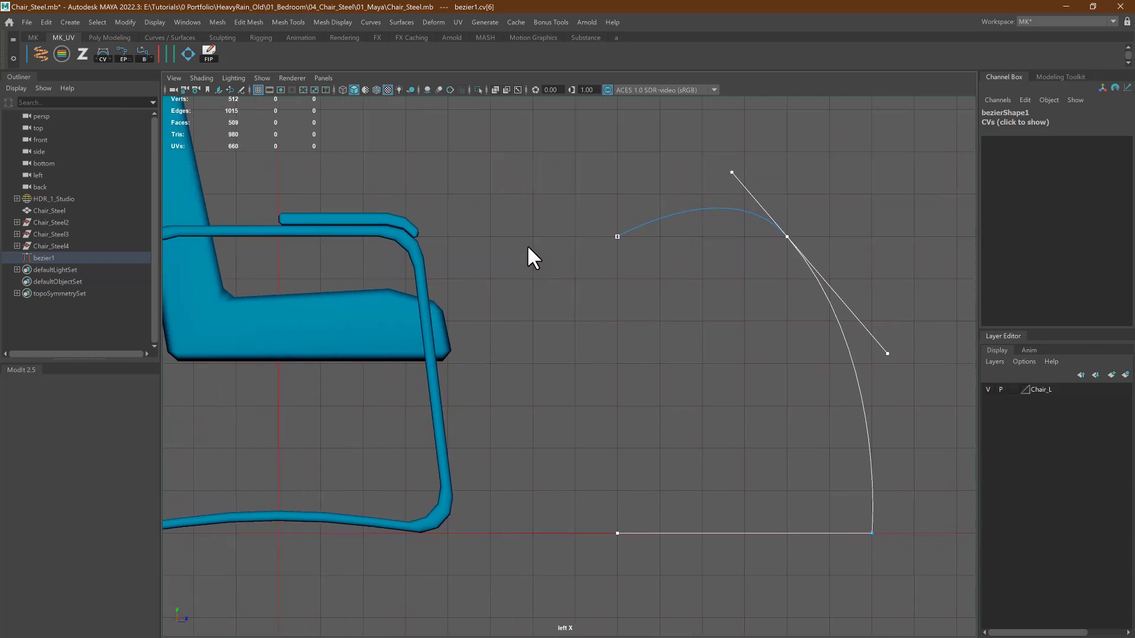
pyautogui.keyDown('alt'); pyautogui.moveTo(602, 318); pyautogui.dragTo(558, 321, button='middle'); pyautogui.keyUp('alt')
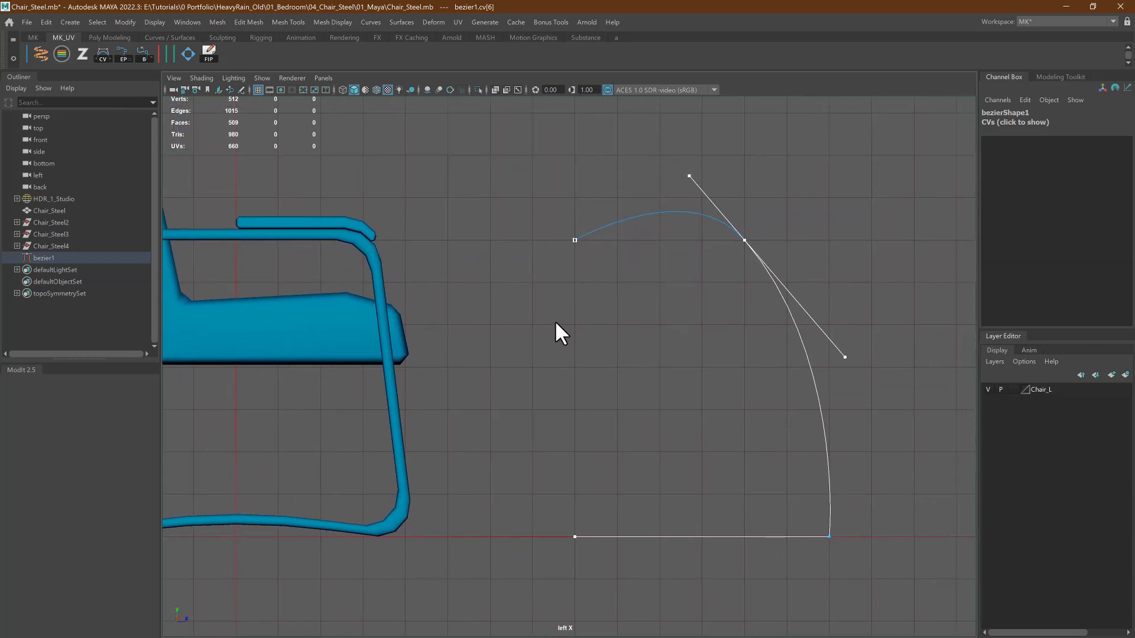
pyautogui.click(525, 271)
pyautogui.moveTo(524, 207); pyautogui.dragTo(576, 175, button='right')
pyautogui.press('Delete')
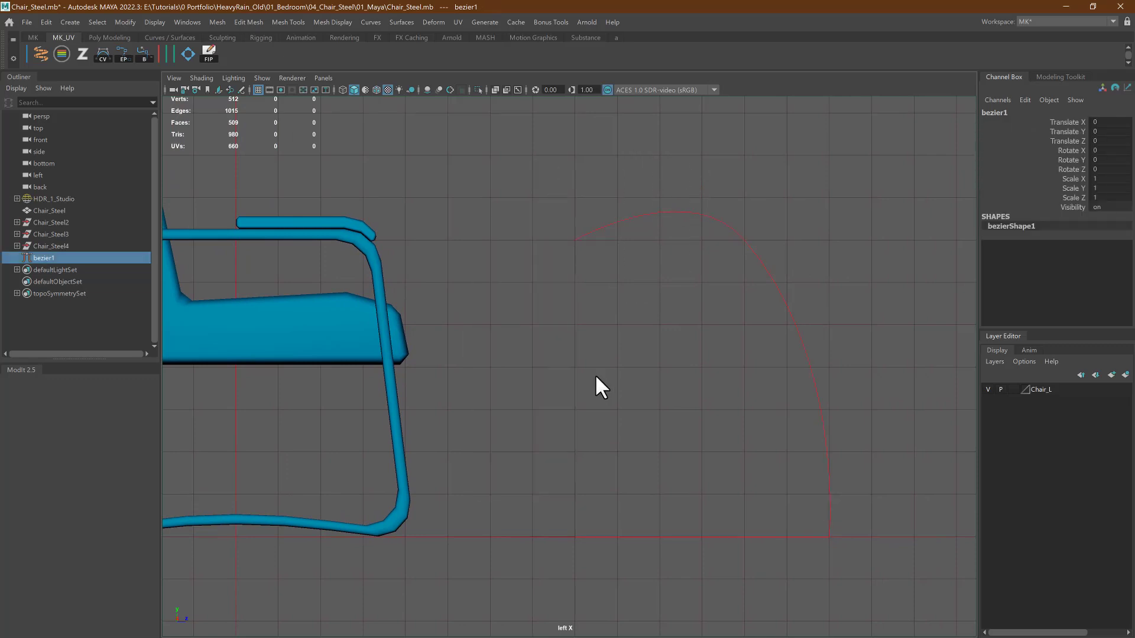
# Duplicate the chair and place the copy beside the original, about 99.7 units along Z
pyautogui.click(385, 277)
pyautogui.scroll(-1, 470, 357)
pyautogui.keyDown('alt'); pyautogui.moveTo(445, 324); pyautogui.dragTo(471, 316, button='middle'); pyautogui.keyUp('alt')
pyautogui.press('w')
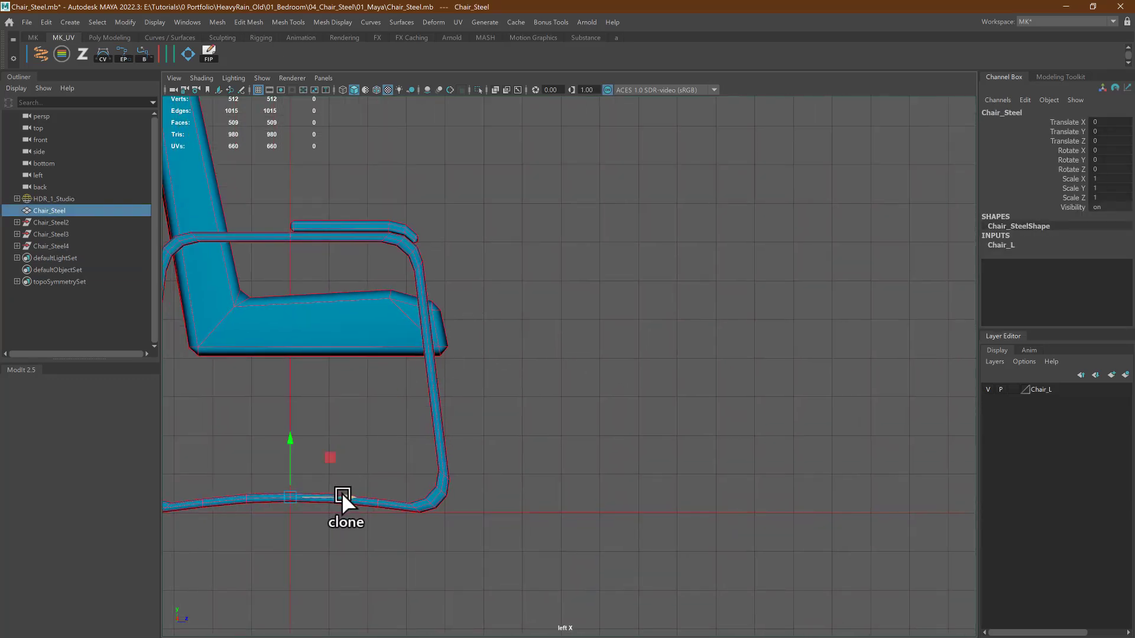
pyautogui.keyDown('shift'); pyautogui.moveTo(342, 498); pyautogui.dragTo(720, 437); pyautogui.keyUp('shift')
pyautogui.keyDown('alt'); pyautogui.moveTo(676, 374); pyautogui.dragTo(555, 392, button='middle'); pyautogui.keyUp('alt')
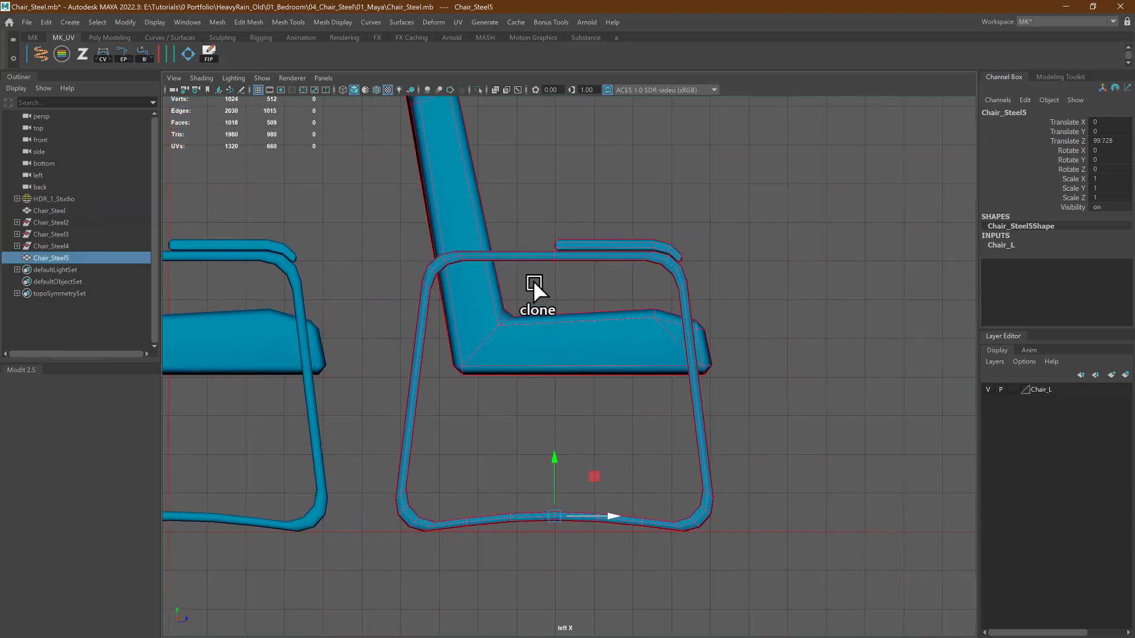
# Delete all faces of the chair copy except the tubular side frame
pyautogui.moveTo(533, 280); pyautogui.dragTo(537, 309, button='right')
pyautogui.doubleClick(534, 255)
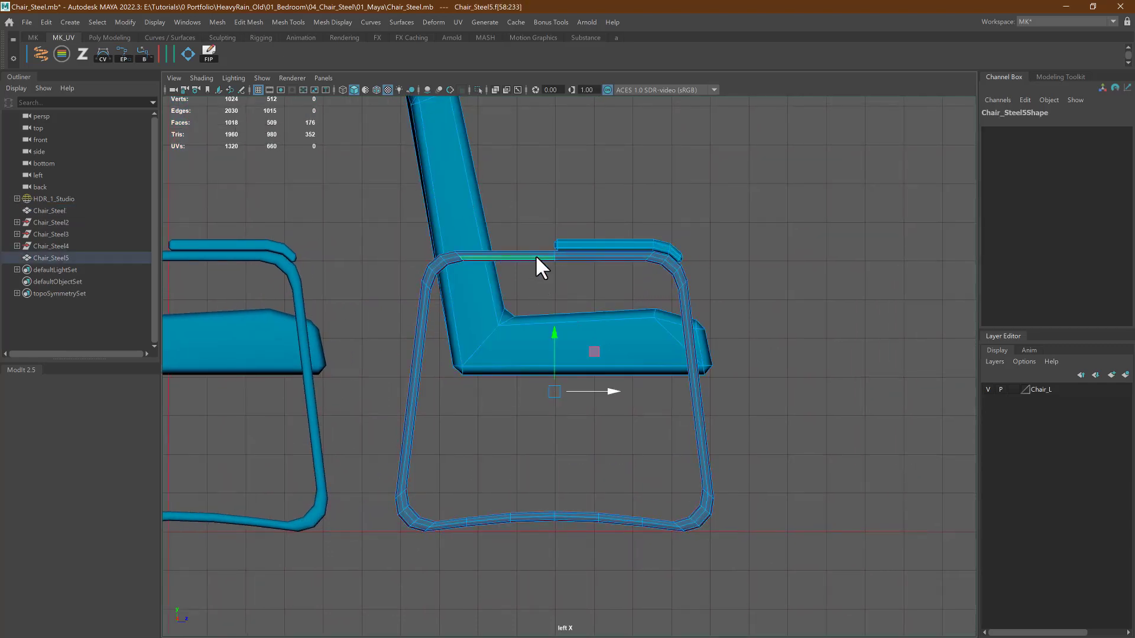
pyautogui.hotkey('ctrl', 'shift', 'i')
pyautogui.press('Delete')
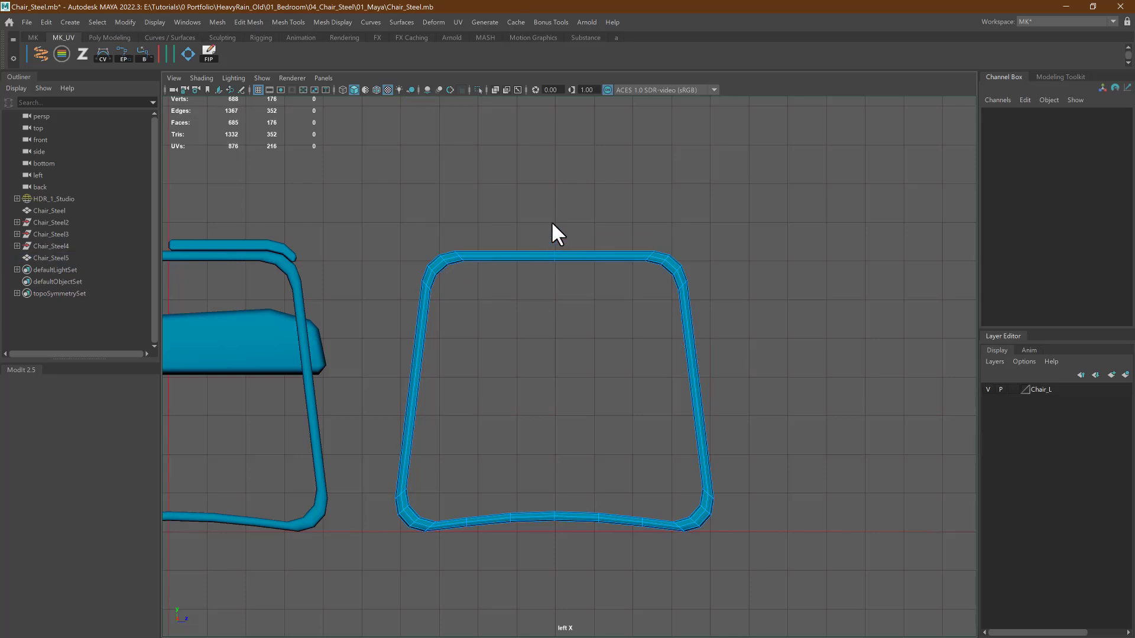
# Delete the frame's rear half, legs, lower bar and bent corner, keeping only the short straight tube segment under the armrest
pyautogui.moveTo(551, 221); pyautogui.dragTo(548, 240, button='right')
pyautogui.moveTo(441, 604); pyautogui.dragTo(393, 619)
pyautogui.press('Delete')
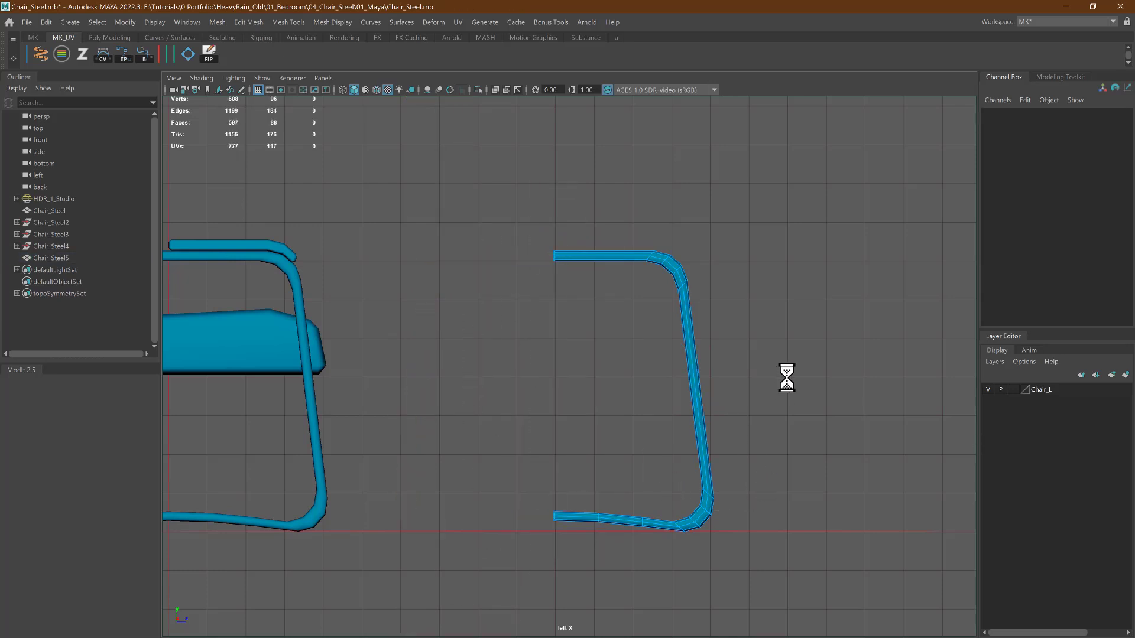
pyautogui.moveTo(785, 382); pyautogui.dragTo(516, 620)
pyautogui.press('Delete')
pyautogui.moveTo(702, 234); pyautogui.dragTo(653, 334)
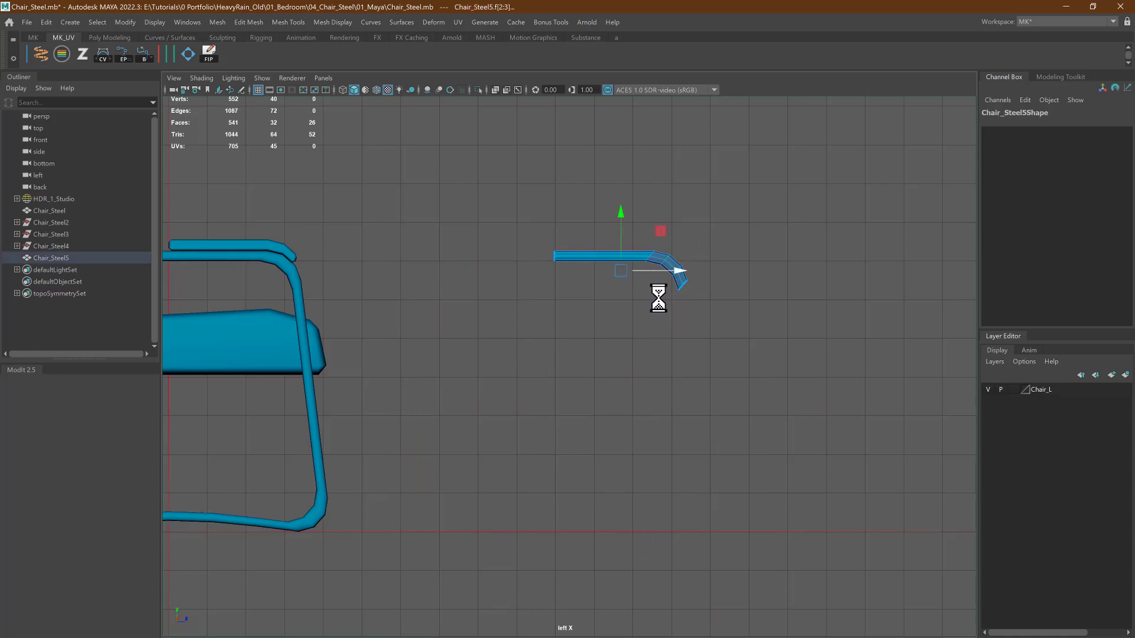
pyautogui.press('Delete')
# Flatten the slanted end ring of vertices on the tube segment so the end is cut straight
pyautogui.moveTo(646, 221); pyautogui.dragTo(650, 204, button='right')
pyautogui.moveTo(642, 230); pyautogui.dragTo(670, 310)
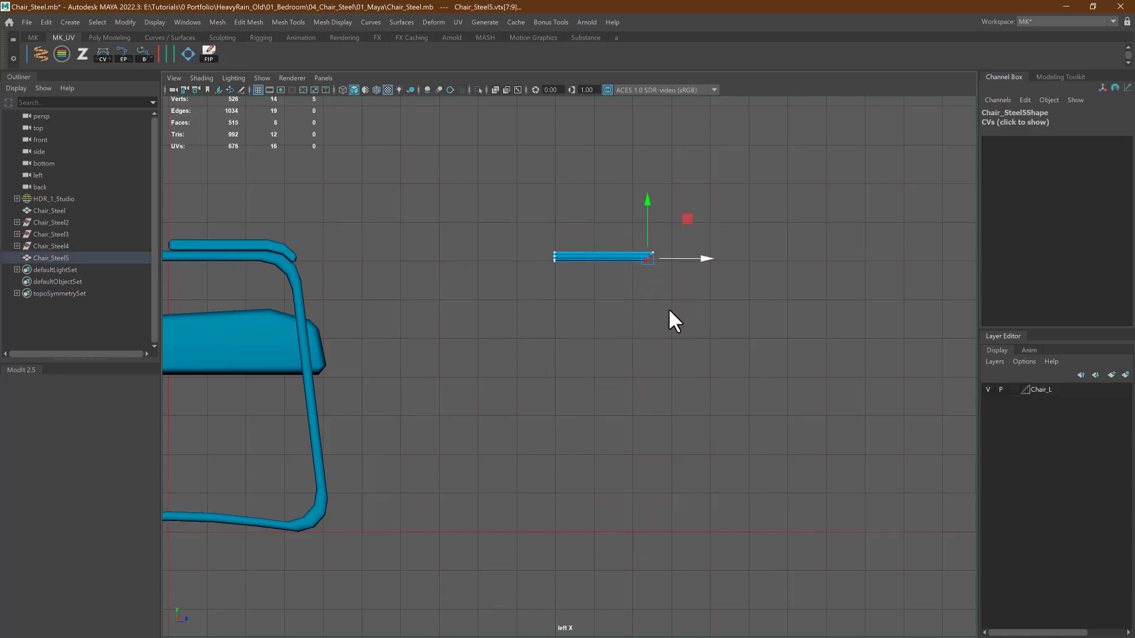
pyautogui.moveTo(656, 259); pyautogui.dragTo(633, 295)
pyautogui.moveTo(701, 257); pyautogui.dragTo(467, 289)
pyautogui.press('w')
pyautogui.keyDown('alt'); pyautogui.moveTo(581, 297); pyautogui.dragTo(512, 360, button='middle'); pyautogui.keyUp('alt')
pyautogui.keyDown('alt'); pyautogui.moveTo(512, 360); pyautogui.dragTo(623, 357, button='right'); pyautogui.keyUp('alt')
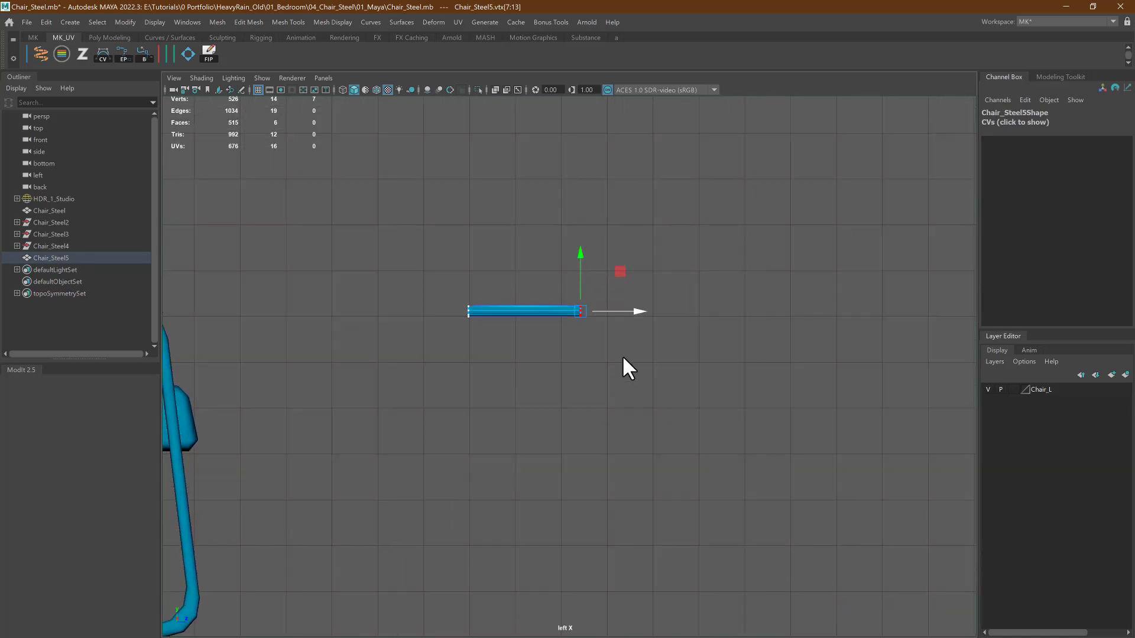
# Select the tube segment as an object and center its pivot
pyautogui.moveTo(594, 243); pyautogui.dragTo(650, 223, button='right')
pyautogui.click(524, 324)
pyautogui.click(538, 314)
pyautogui.keyDown('alt'); pyautogui.moveTo(570, 405); pyautogui.dragTo(551, 376, button='middle'); pyautogui.keyUp('alt')
pyautogui.hotkey('alt', 'c')
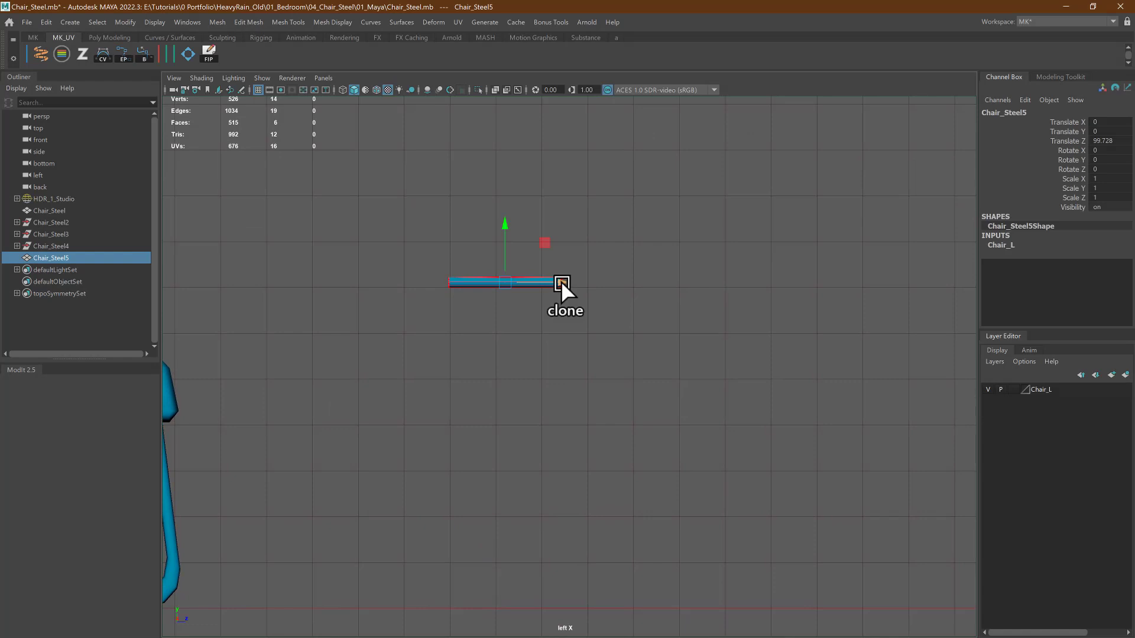
# Duplicate the straight tube segment beside the original along Z and rotate the copy 90 degrees about X
pyautogui.keyDown('shift'); pyautogui.moveTo(562, 281); pyautogui.dragTo(719, 290); pyautogui.keyUp('shift')
pyautogui.press('e')
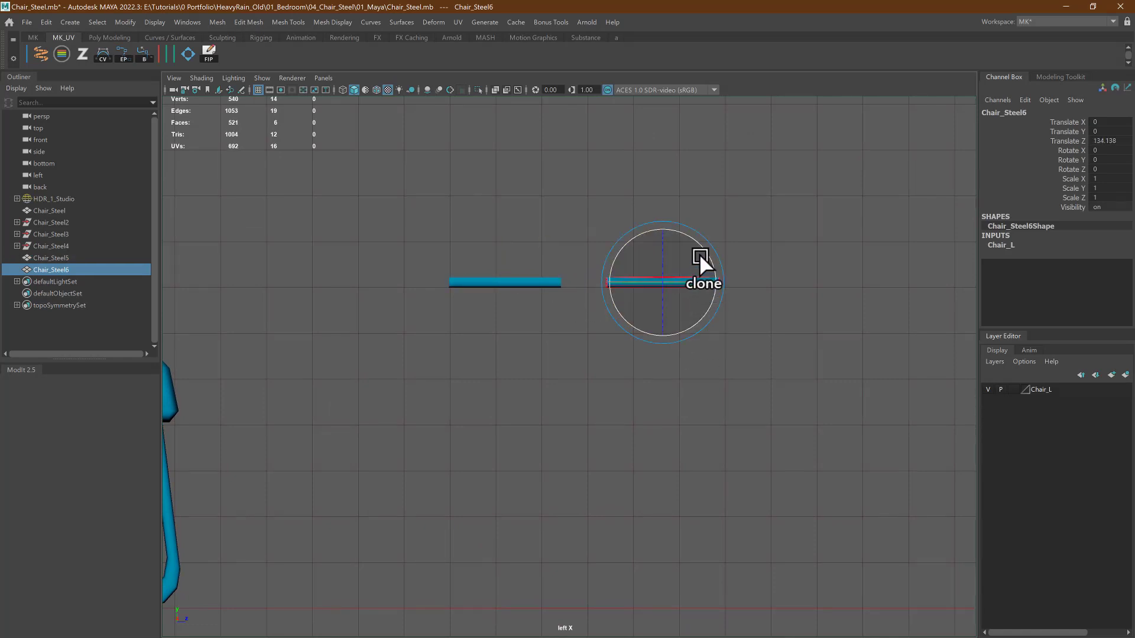
pyautogui.moveTo(701, 245); pyautogui.dragTo(718, 286)
pyautogui.keyDown('alt'); pyautogui.moveTo(477, 421); pyautogui.dragTo(633, 382, button='middle'); pyautogui.keyUp('alt')
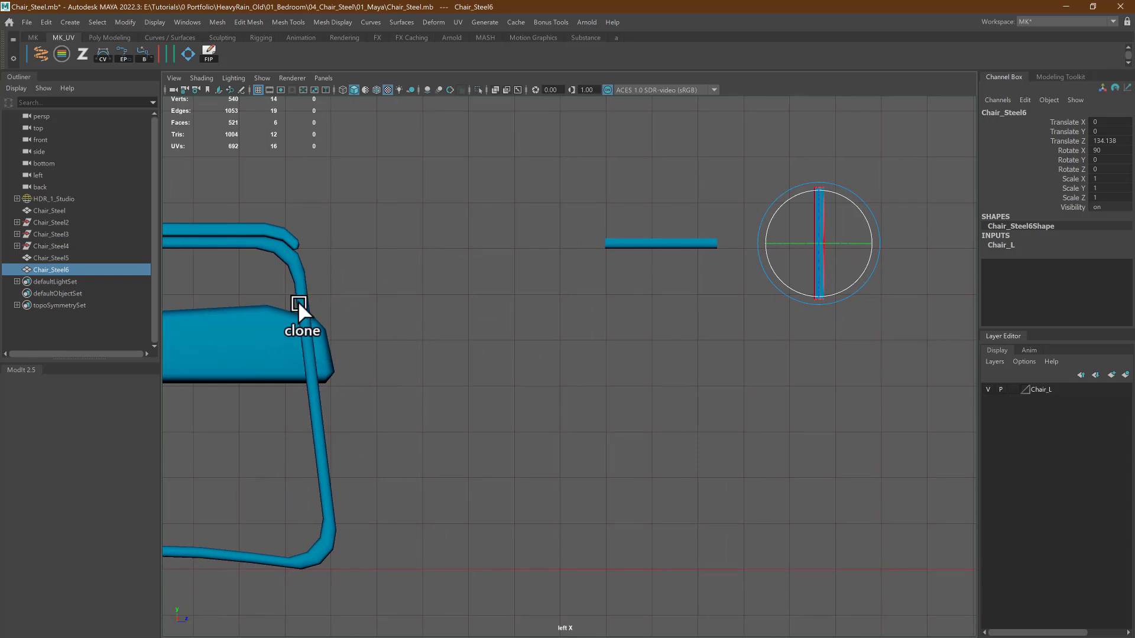
pyautogui.keyDown('alt'); pyautogui.moveTo(664, 383); pyautogui.dragTo(588, 401, button='middle'); pyautogui.keyUp('alt')
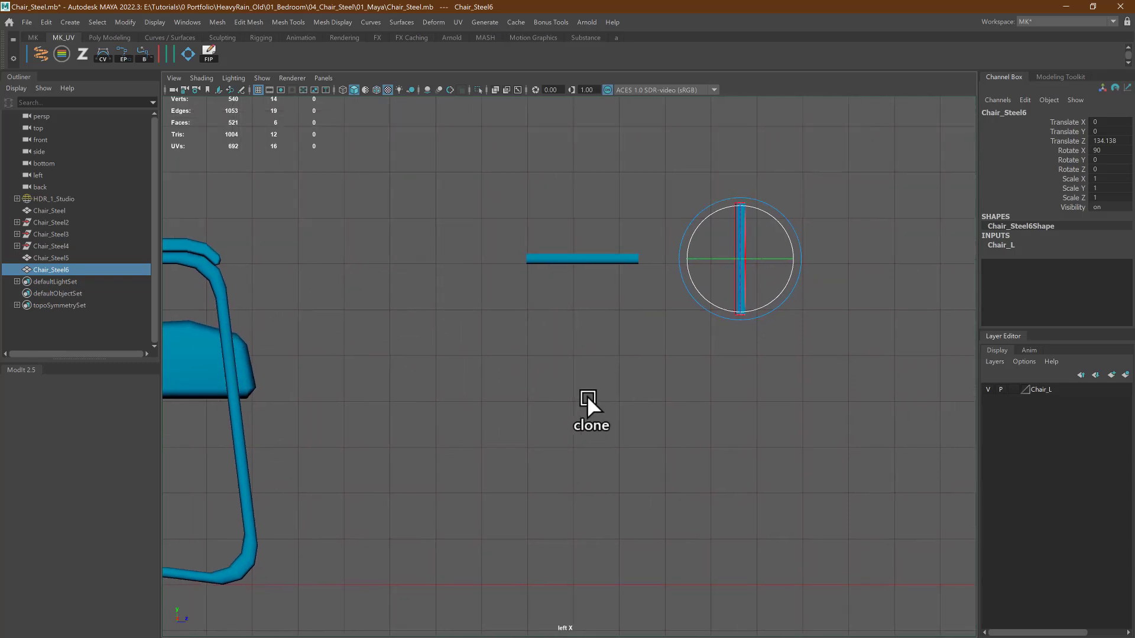
# Place the upright copy below the horizontal segment's front end and tilt it to about 80.8 degrees in X like the chair's front leg
pyautogui.press('w')
pyautogui.moveTo(773, 223); pyautogui.dragTo(706, 313, button='middle')
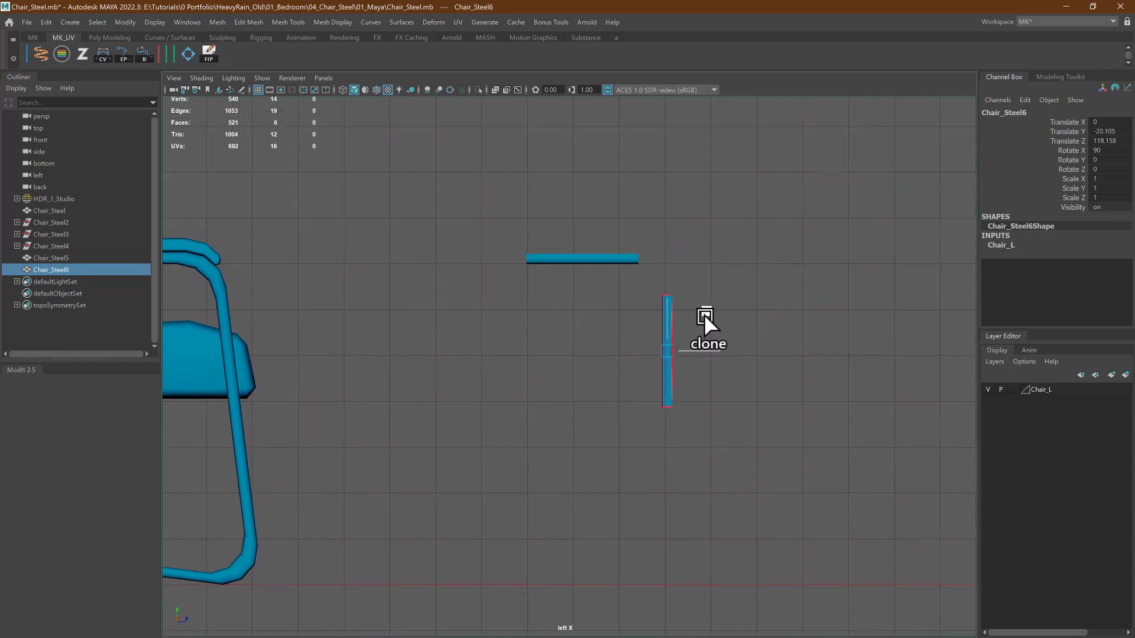
pyautogui.press('e')
pyautogui.moveTo(710, 319); pyautogui.dragTo(704, 312)
pyautogui.press('w')
pyautogui.moveTo(707, 317); pyautogui.dragTo(716, 329, button='middle')
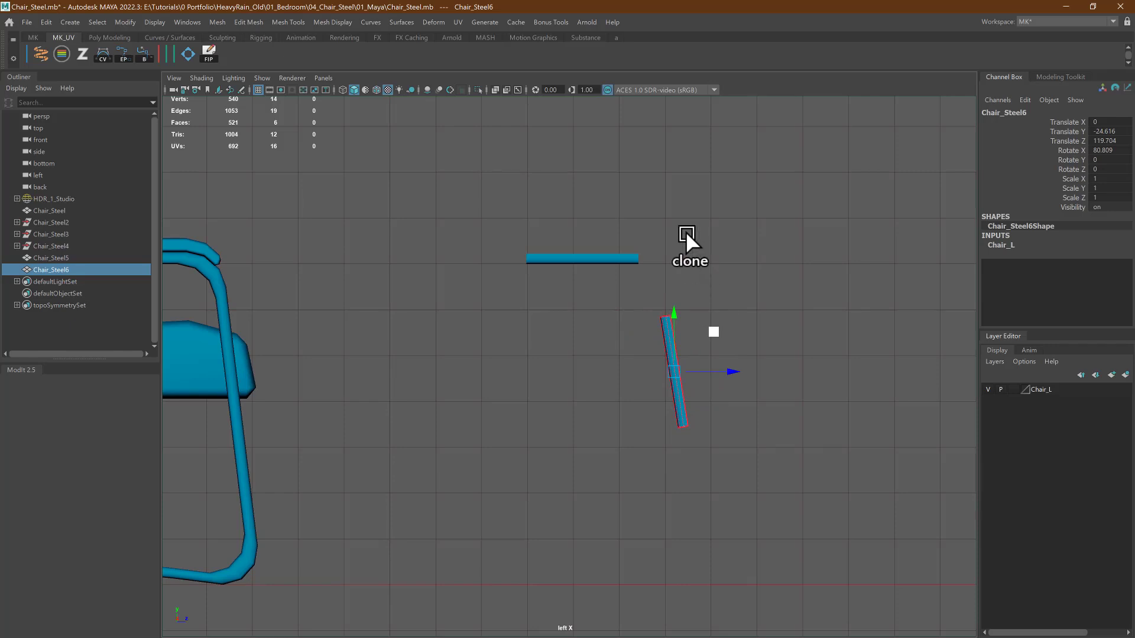
# Select the horizontal and slanted tube segments and combine them into one mesh
pyautogui.keyDown('ctrl'); pyautogui.keyDown('shift'); pyautogui.moveTo(742, 184); pyautogui.dragTo(532, 355); pyautogui.keyUp('shift'); pyautogui.keyUp('ctrl')
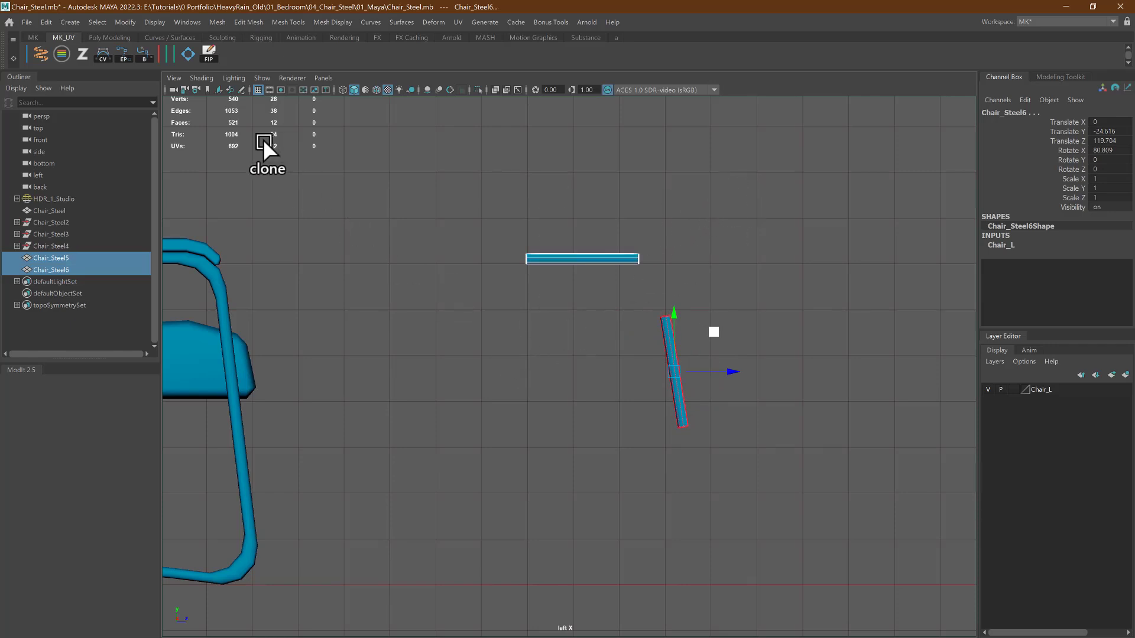
pyautogui.click(31, 38)
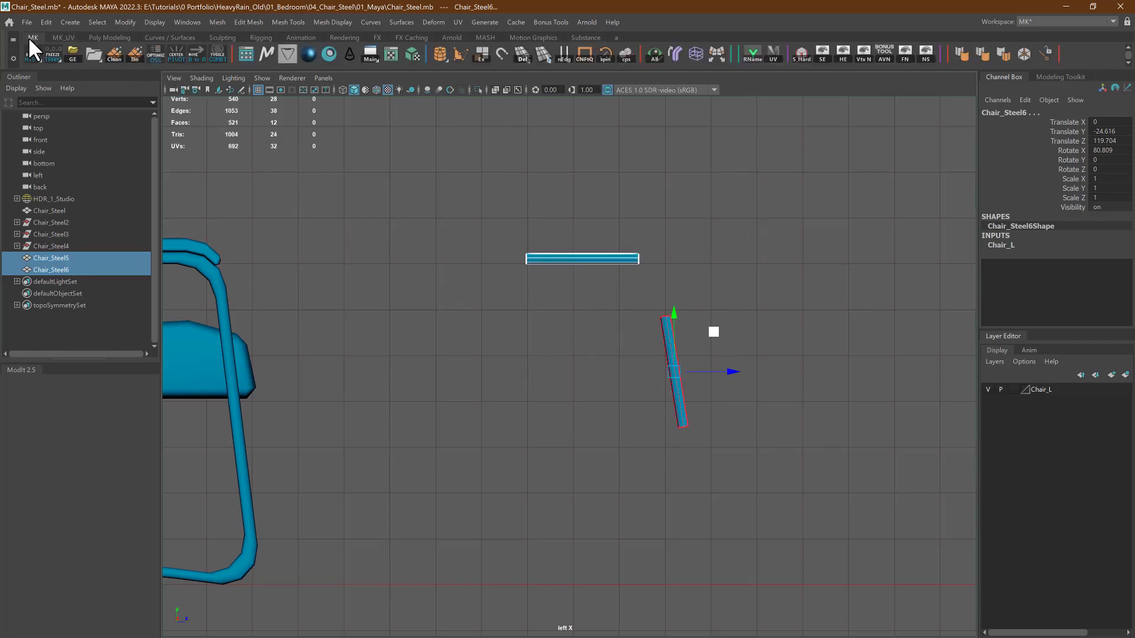
pyautogui.click(216, 58)
# Select the facing open-end edges of the two tube segments and bridge them
pyautogui.moveTo(662, 211); pyautogui.dragTo(702, 220, button='right')
pyautogui.moveTo(641, 329); pyautogui.dragTo(642, 327)
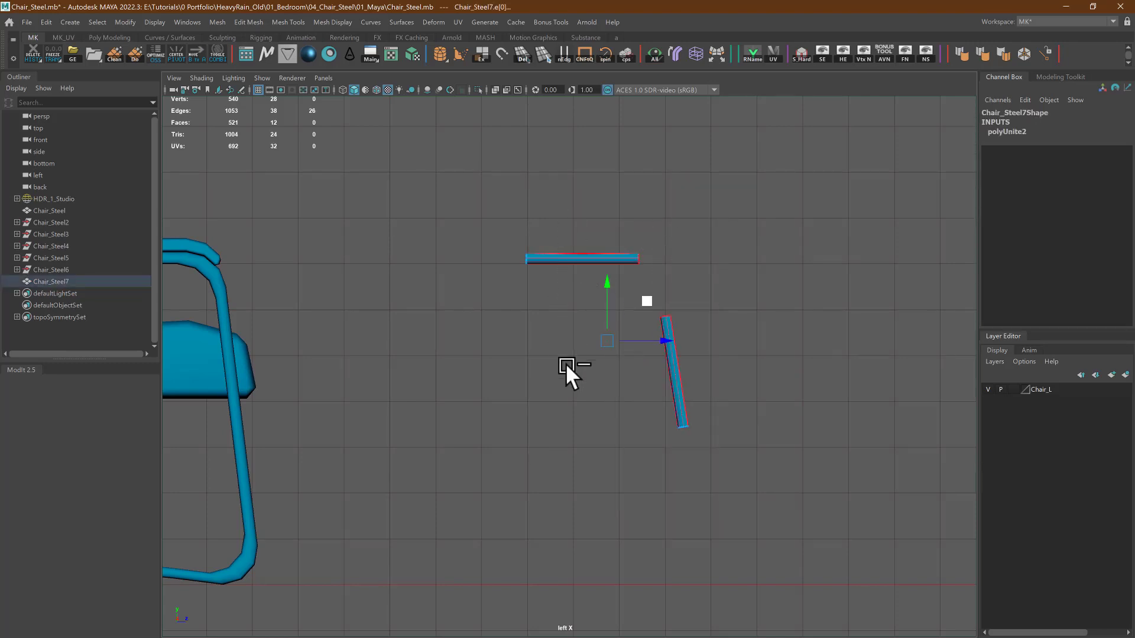
pyautogui.keyDown('ctrl'); pyautogui.moveTo(565, 363); pyautogui.dragTo(566, 366); pyautogui.keyUp('ctrl')
pyautogui.keyDown('ctrl'); pyautogui.moveTo(627, 379); pyautogui.dragTo(781, 392); pyautogui.keyUp('ctrl')
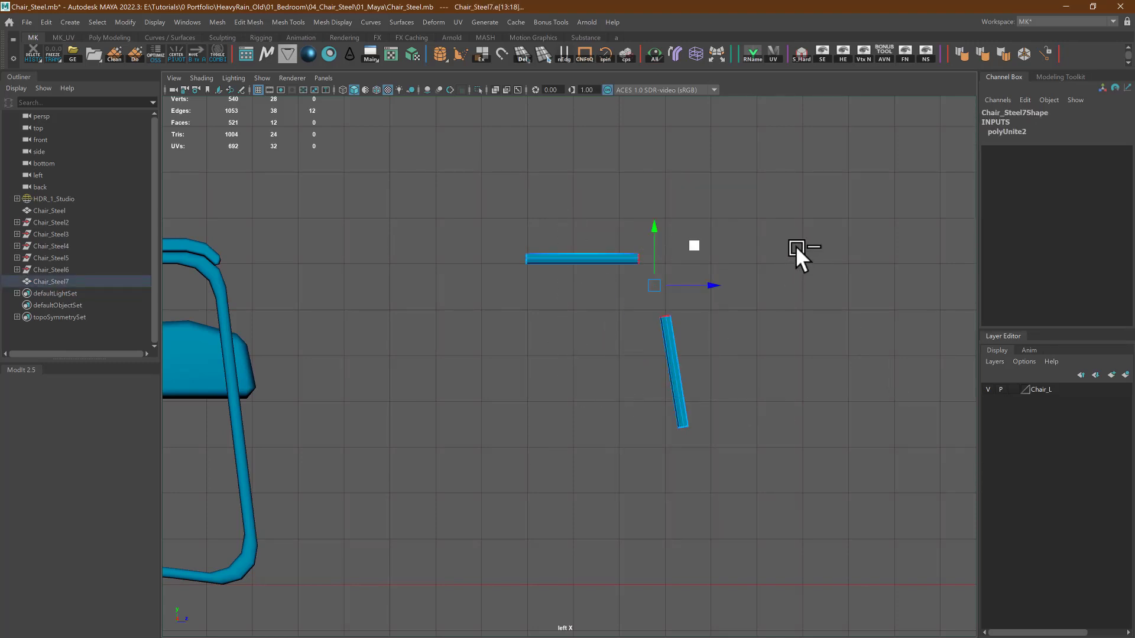
pyautogui.hotkey('ctrl', 'b')
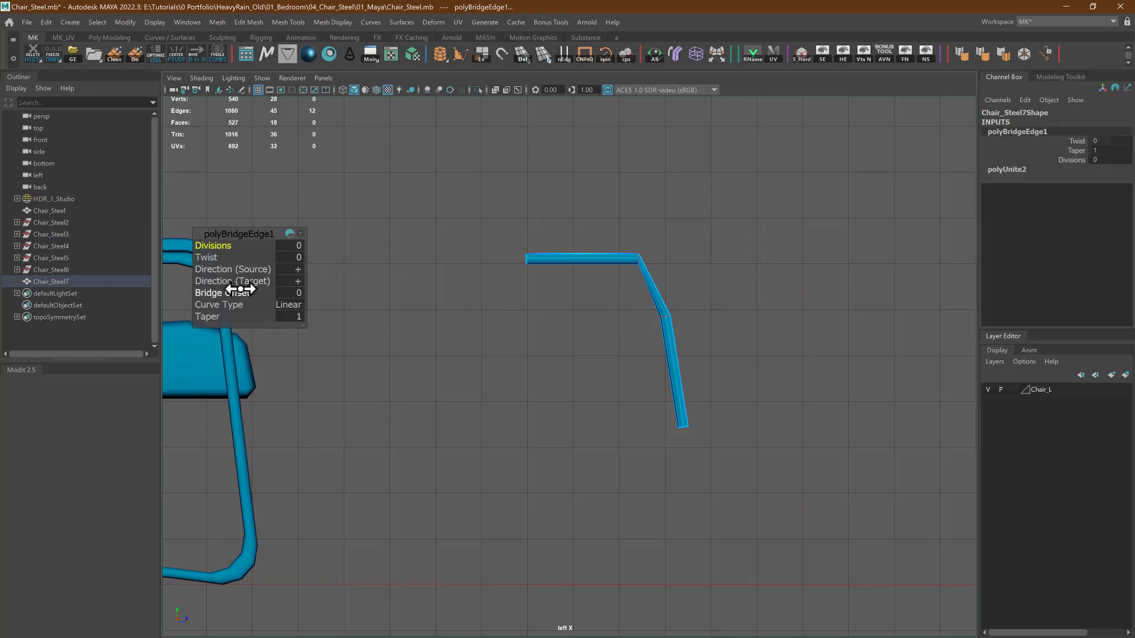
# Set the corner bridge's curve type to Blend with 6 divisions to round the bend
pyautogui.click(281, 306)
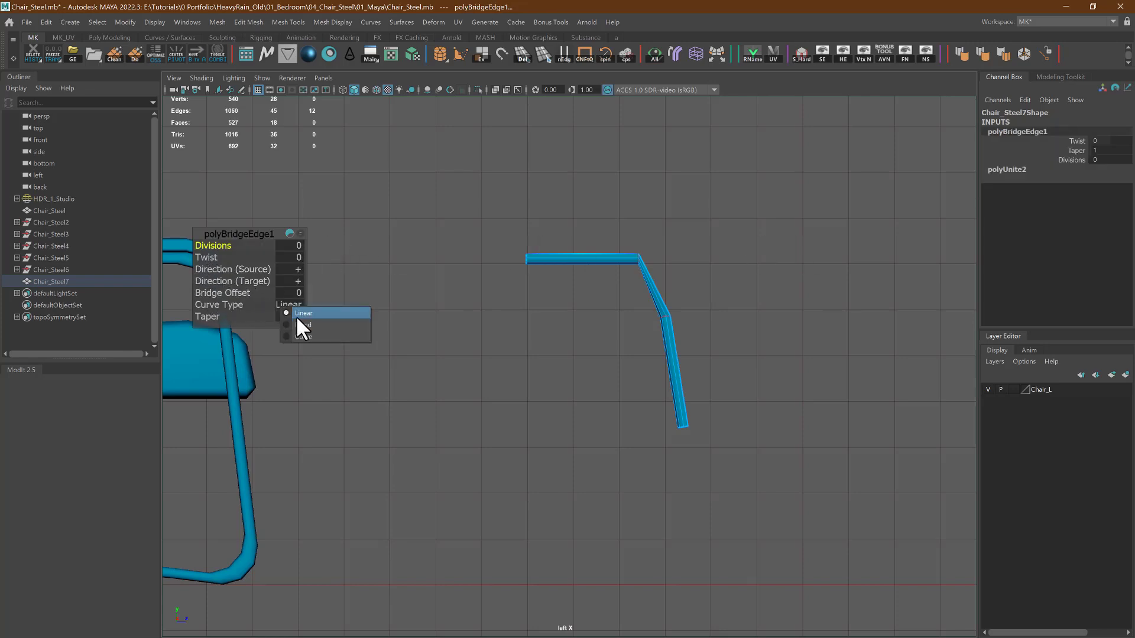
pyautogui.click(300, 320)
pyautogui.click(214, 246)
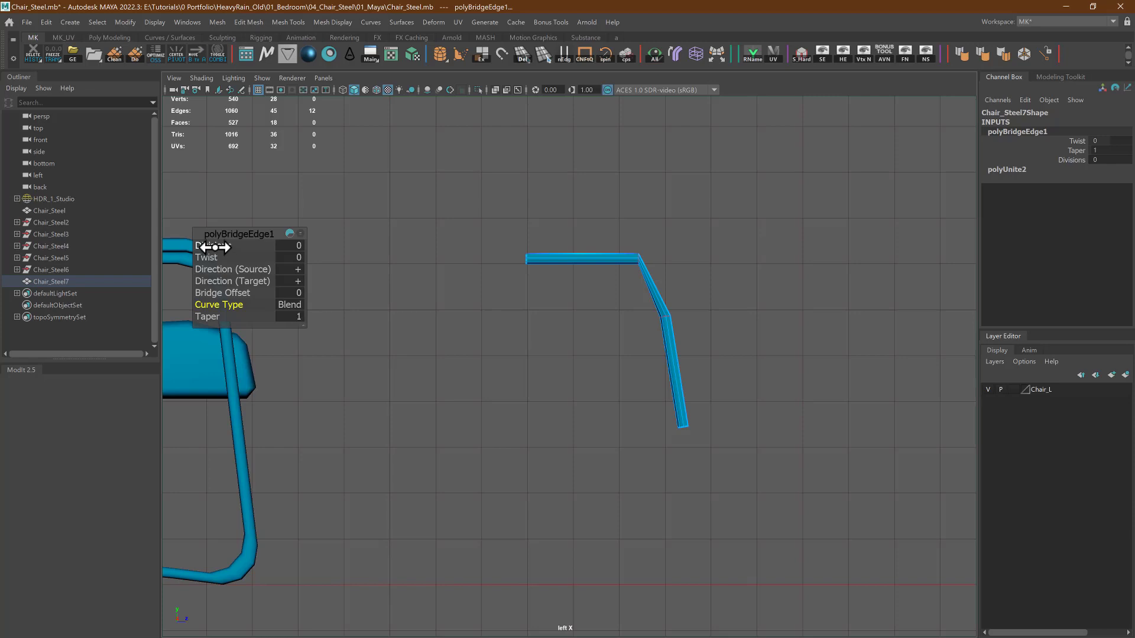
pyautogui.moveTo(461, 320); pyautogui.dragTo(572, 319, button='middle')
pyautogui.keyDown('alt'); pyautogui.moveTo(572, 319); pyautogui.dragTo(697, 302, button='right'); pyautogui.keyUp('alt')
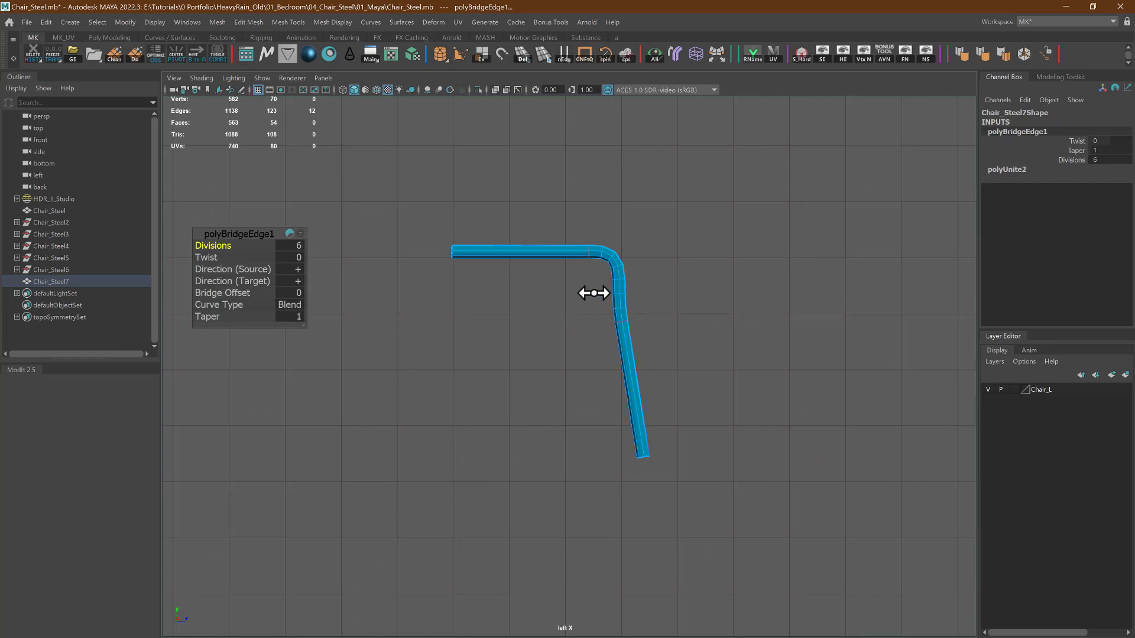
pyautogui.keyDown('alt'); pyautogui.moveTo(587, 291); pyautogui.dragTo(556, 312, button='middle'); pyautogui.keyUp('alt')
pyautogui.keyDown('alt'); pyautogui.moveTo(556, 312); pyautogui.dragTo(796, 340, button='right'); pyautogui.keyUp('alt')
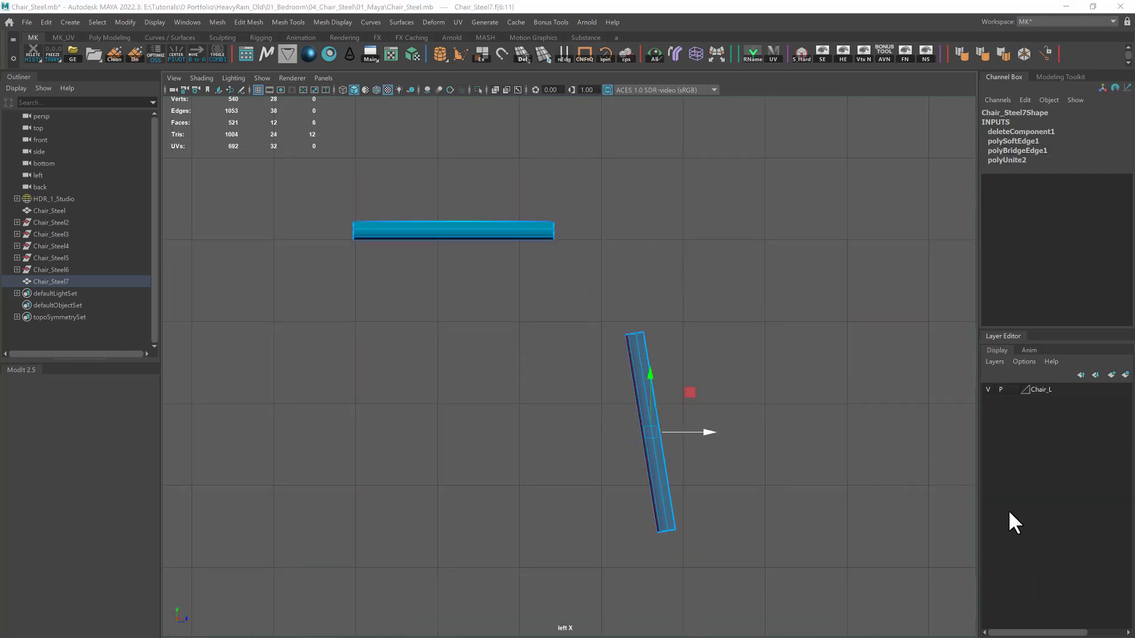
# Adjust the slanted leg segment's position slightly, then bridge the facing open-end edges of the two tubes
pyautogui.moveTo(745, 356); pyautogui.dragTo(742, 356, button='middle')
pyautogui.moveTo(630, 214); pyautogui.dragTo(560, 222, button='right')
pyautogui.doubleClick(555, 230)
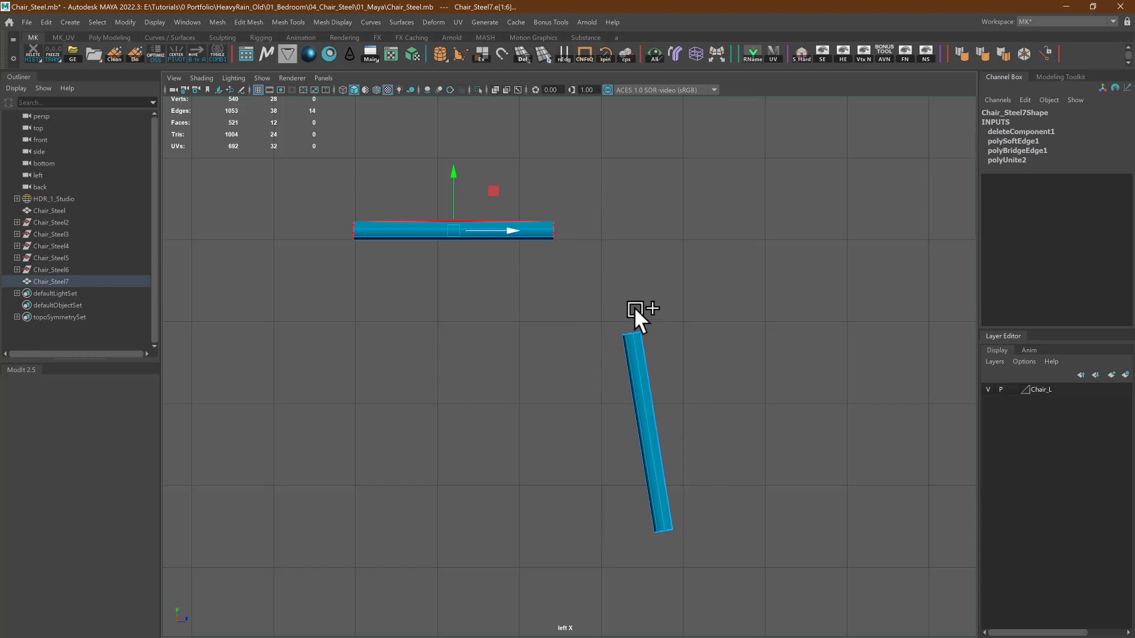
pyautogui.keyDown('shift'); pyautogui.moveTo(531, 305); pyautogui.dragTo(615, 327); pyautogui.keyUp('shift')
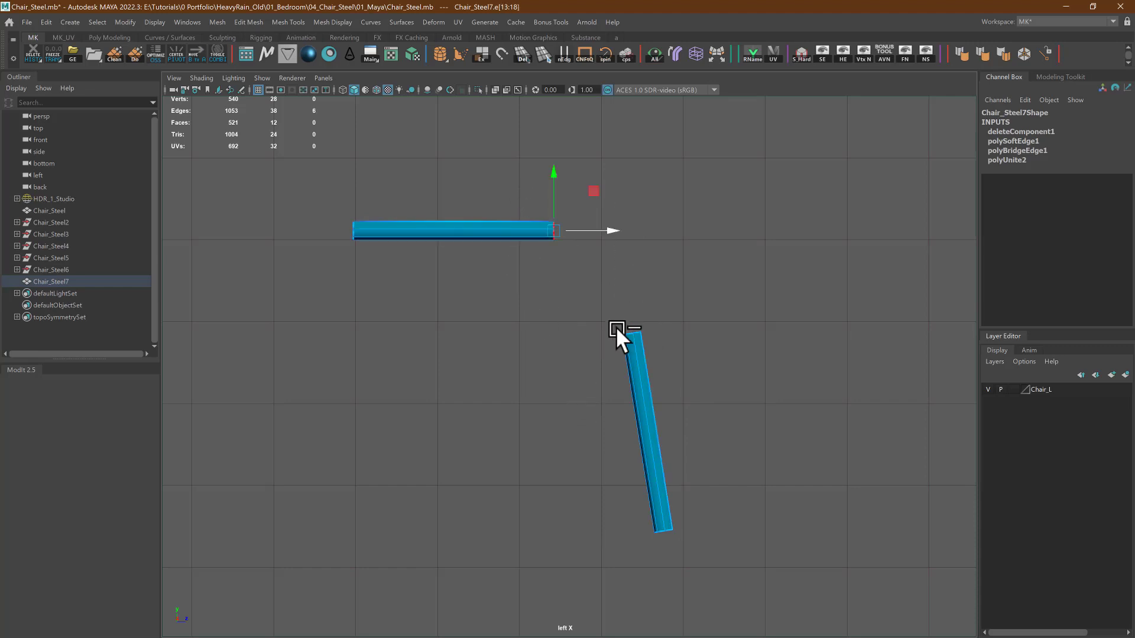
pyautogui.keyDown('ctrl'); pyautogui.moveTo(673, 175); pyautogui.dragTo(532, 371); pyautogui.keyUp('ctrl')
pyautogui.keyDown('ctrl'); pyautogui.moveTo(486, 200); pyautogui.dragTo(463, 281); pyautogui.keyUp('ctrl')
pyautogui.keyDown('ctrl'); pyautogui.moveTo(513, 471); pyautogui.dragTo(835, 454); pyautogui.keyUp('ctrl')
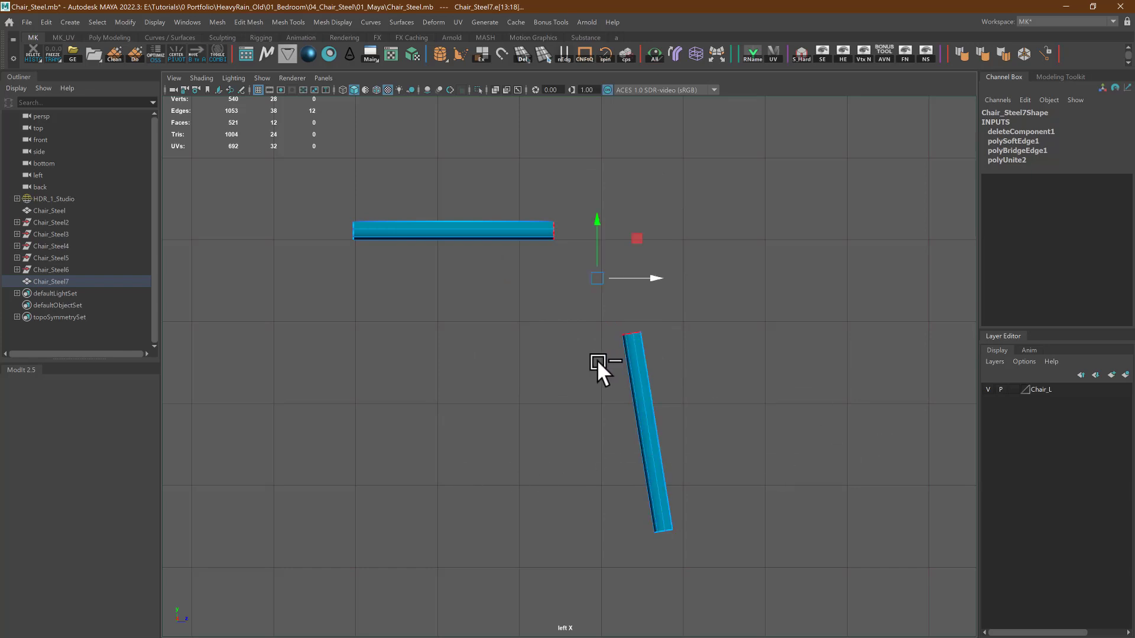
pyautogui.hotkey('ctrl', 'b')
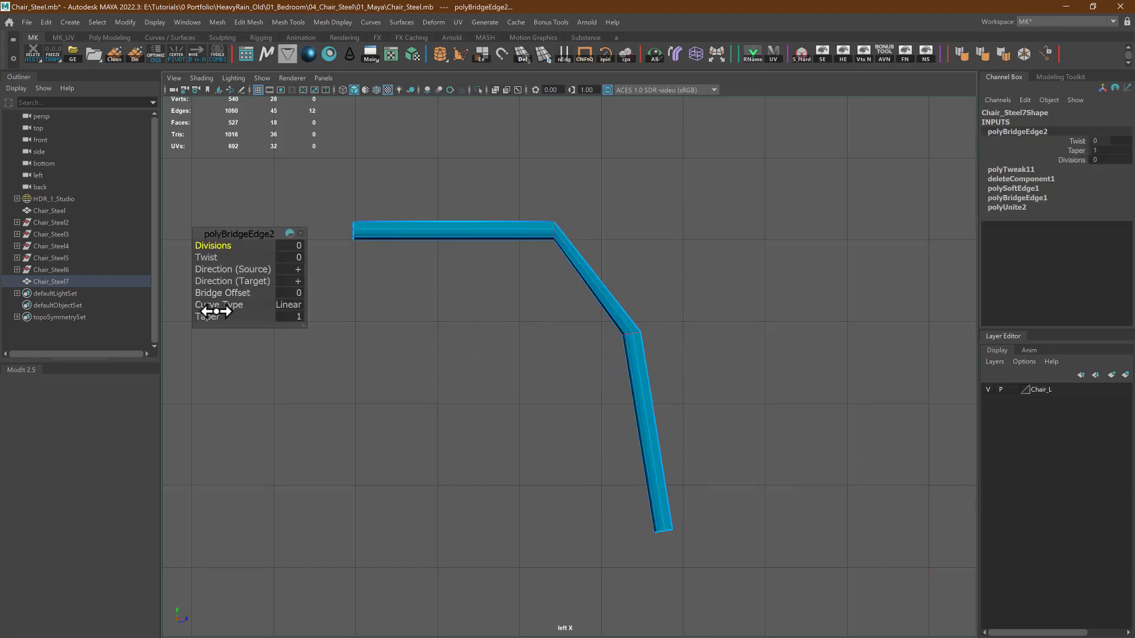
# Give the wider corner bridge 6 divisions and the Blend curve type
pyautogui.moveTo(215, 246); pyautogui.dragTo(233, 246)
pyautogui.click(290, 305)
pyautogui.click(296, 322)
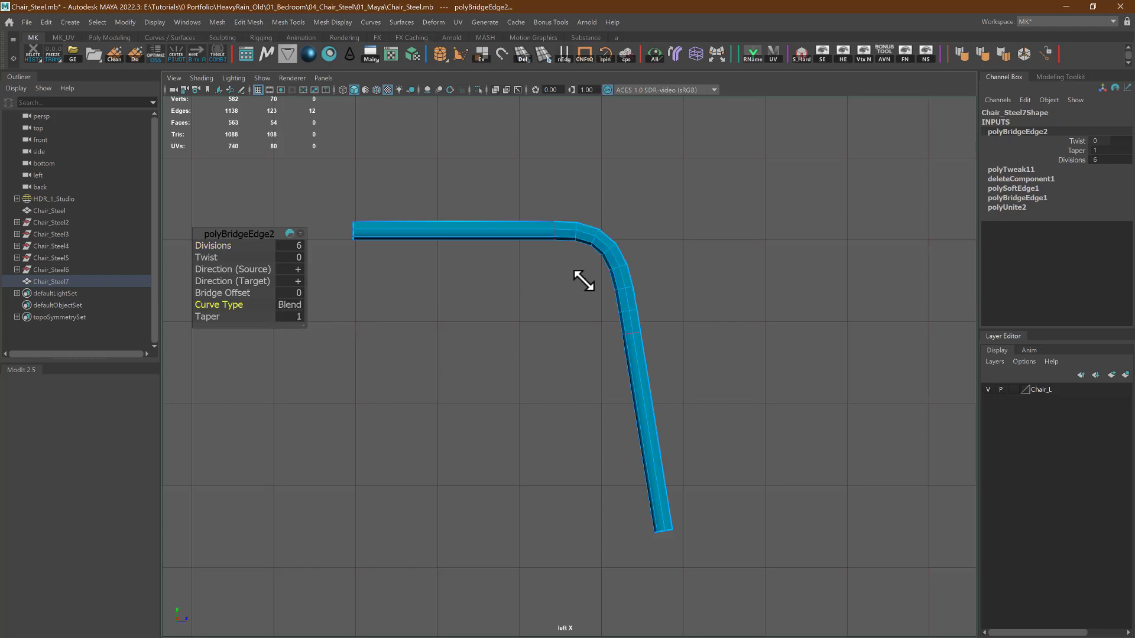
# Return the bent tube to object selection and soften its edges
pyautogui.moveTo(556, 215); pyautogui.dragTo(609, 182, button='right')
pyautogui.click(665, 178)
pyautogui.hotkey('ctrl', 'z')
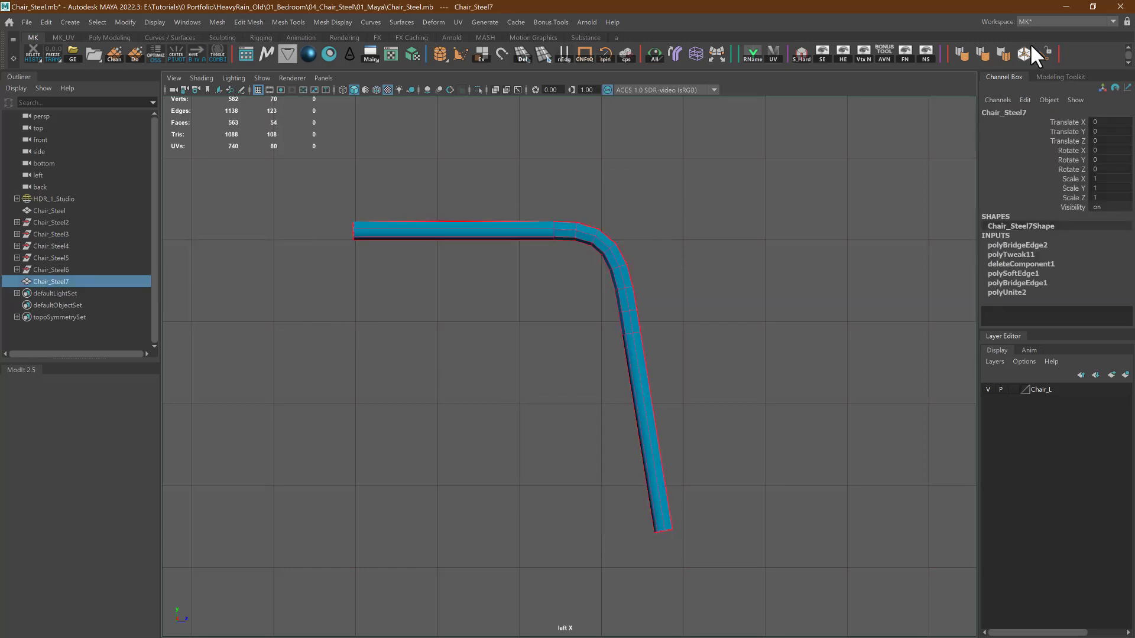
pyautogui.click(966, 55)
pyautogui.click(726, 300)
# Duplicate the bent tube straight down below the original
pyautogui.keyDown('alt'); pyautogui.moveTo(725, 303); pyautogui.dragTo(508, 314, button='right'); pyautogui.keyUp('alt')
pyautogui.keyDown('alt'); pyautogui.moveTo(528, 312); pyautogui.dragTo(735, 350, button='middle'); pyautogui.keyUp('alt')
pyautogui.keyDown('alt'); pyautogui.moveTo(735, 350); pyautogui.dragTo(603, 329, button='right'); pyautogui.keyUp('alt')
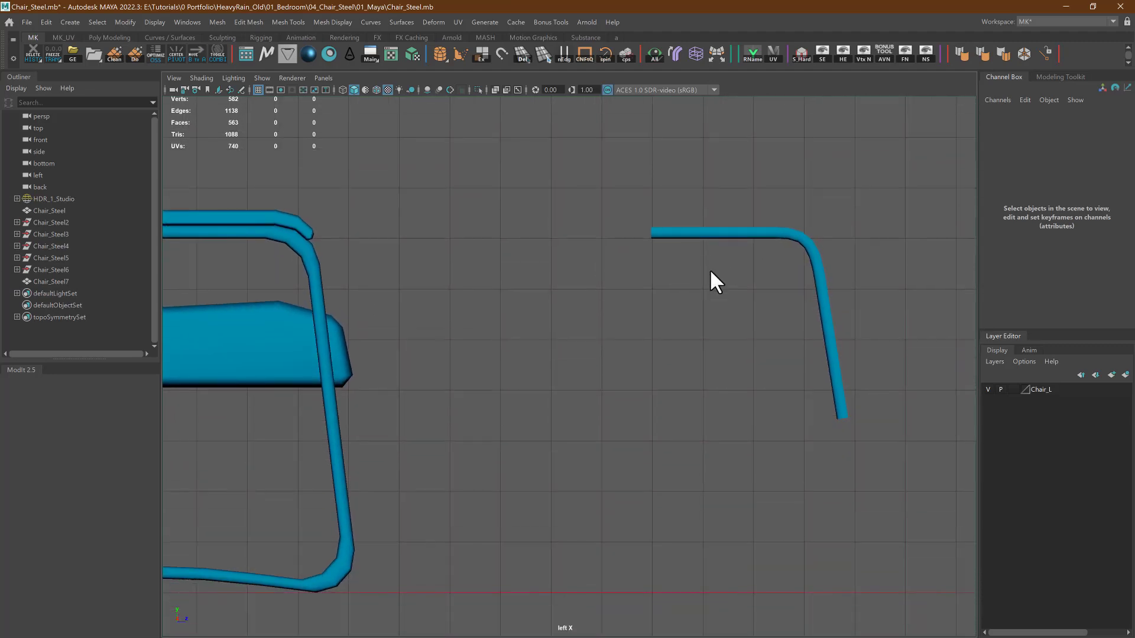
pyautogui.click(834, 338)
pyautogui.keyDown('alt'); pyautogui.moveTo(834, 338); pyautogui.dragTo(586, 271, button='middle'); pyautogui.keyUp('alt')
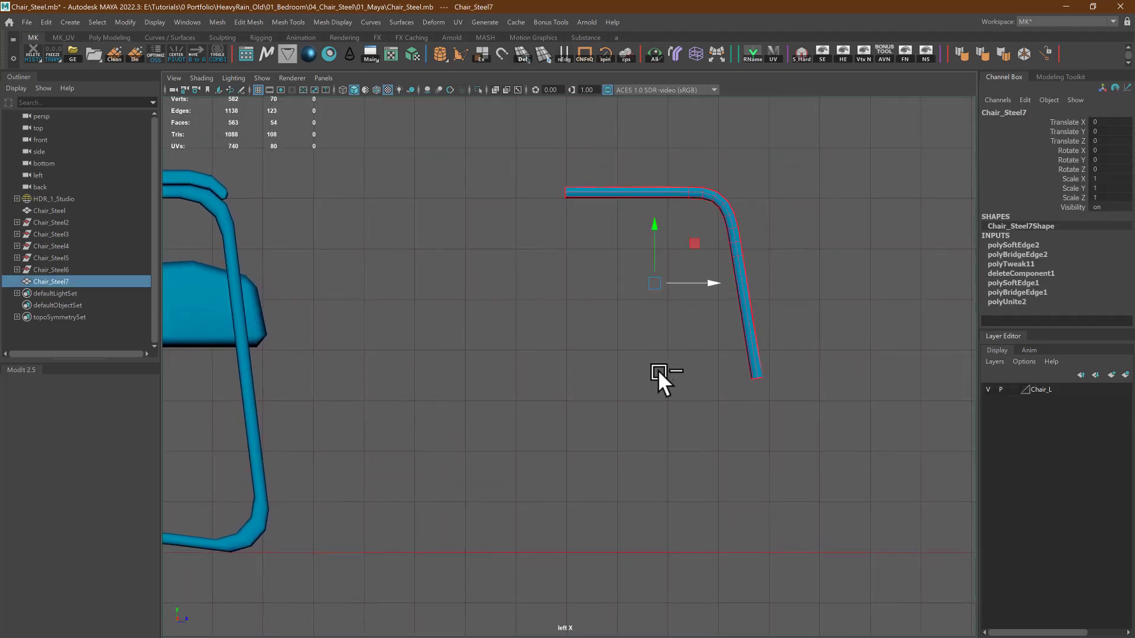
pyautogui.keyDown('shift'); pyautogui.moveTo(652, 229); pyautogui.dragTo(660, 389); pyautogui.keyUp('shift')
# Delete the copy's bend and leg faces, keeping the horizontal segment, and lower it to Translate Y -61.426
pyautogui.moveTo(578, 285); pyautogui.dragTo(577, 287, button='right')
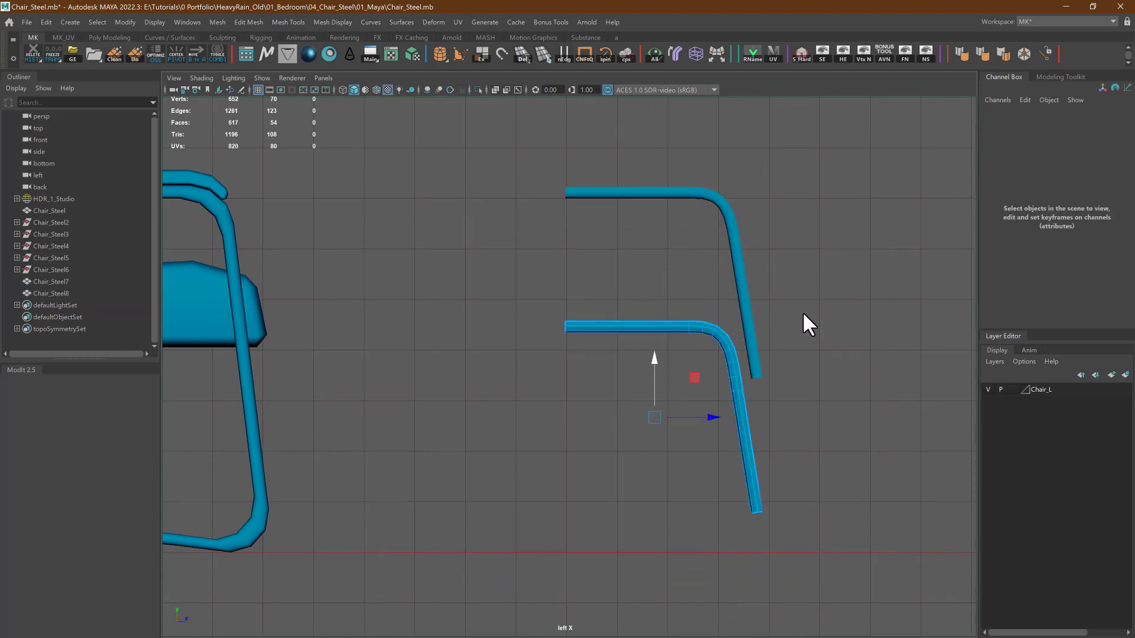
pyautogui.press('Delete')
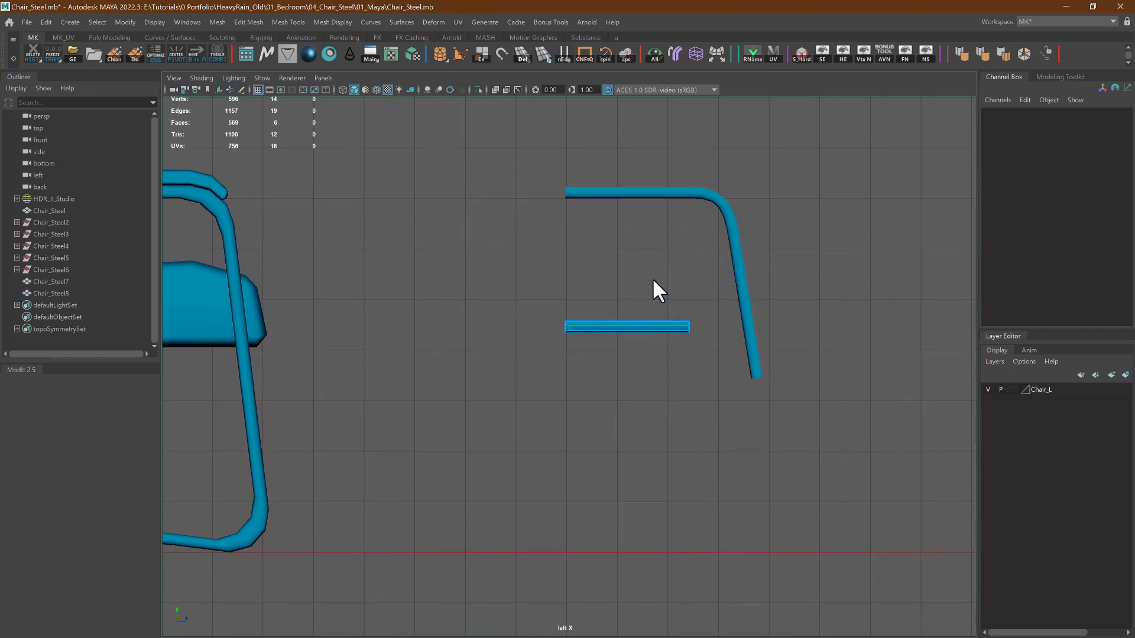
pyautogui.press('F8')
pyautogui.moveTo(656, 369); pyautogui.dragTo(654, 546)
# Extend the bent tube's leg by moving its lower end vertices along the leg's slanted direction
pyautogui.keyDown('alt'); pyautogui.moveTo(733, 448); pyautogui.dragTo(680, 406, button='middle'); pyautogui.keyUp('alt')
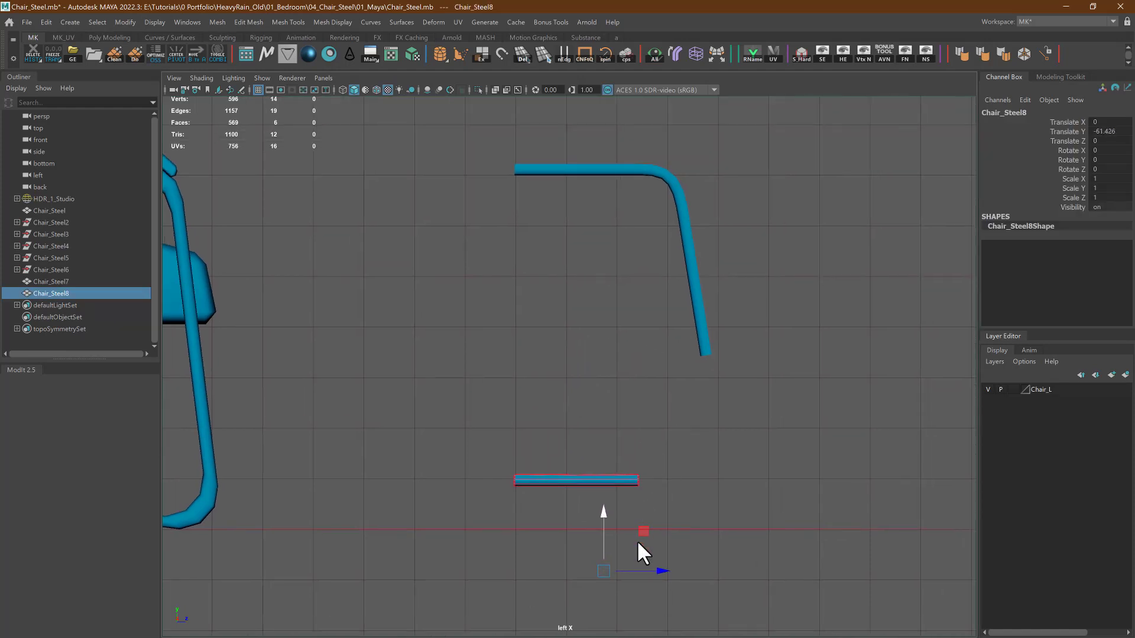
pyautogui.click(707, 328)
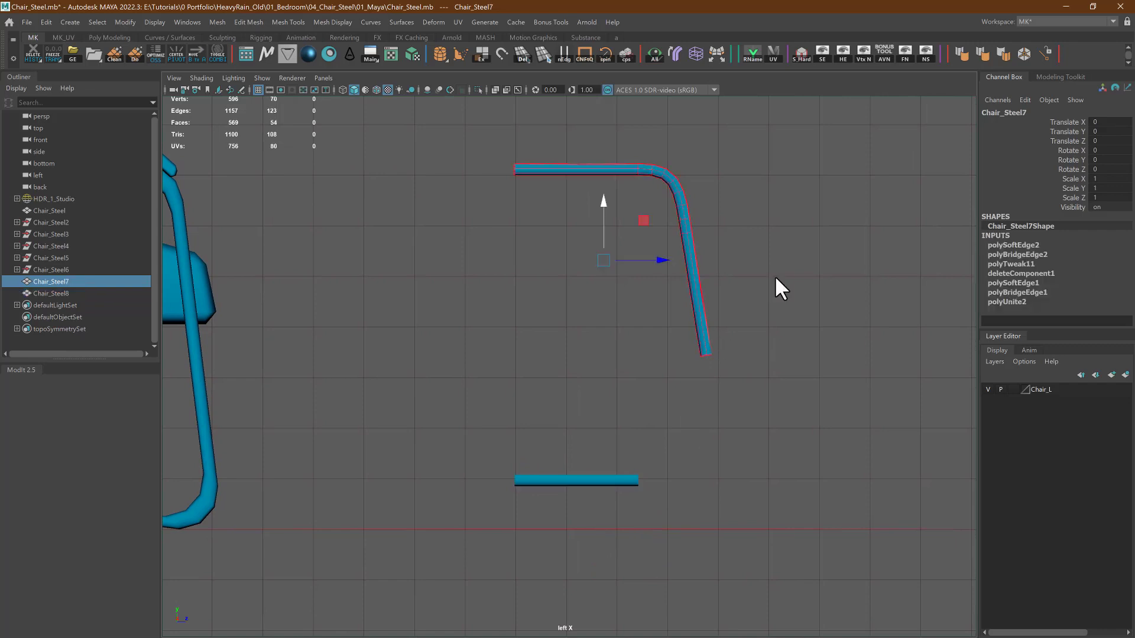
pyautogui.moveTo(775, 275); pyautogui.dragTo(713, 276, button='right')
pyautogui.moveTo(725, 343); pyautogui.dragTo(650, 473)
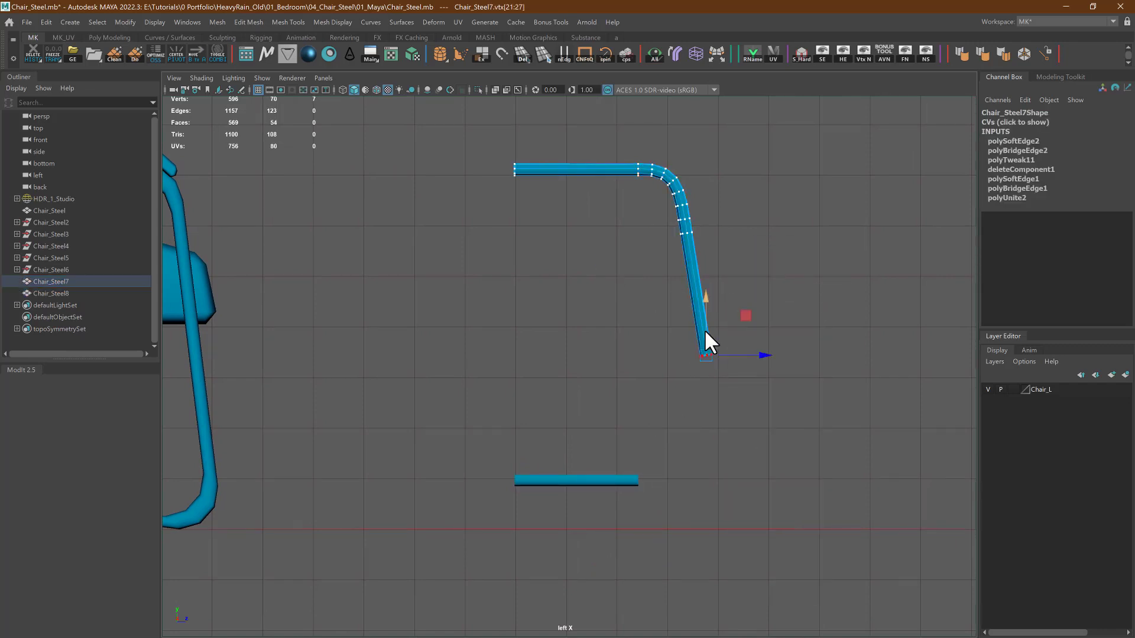
pyautogui.keyDown('ctrl'); pyautogui.keyDown('shift'); pyautogui.click(688, 297); pyautogui.keyUp('shift'); pyautogui.keyUp('ctrl')
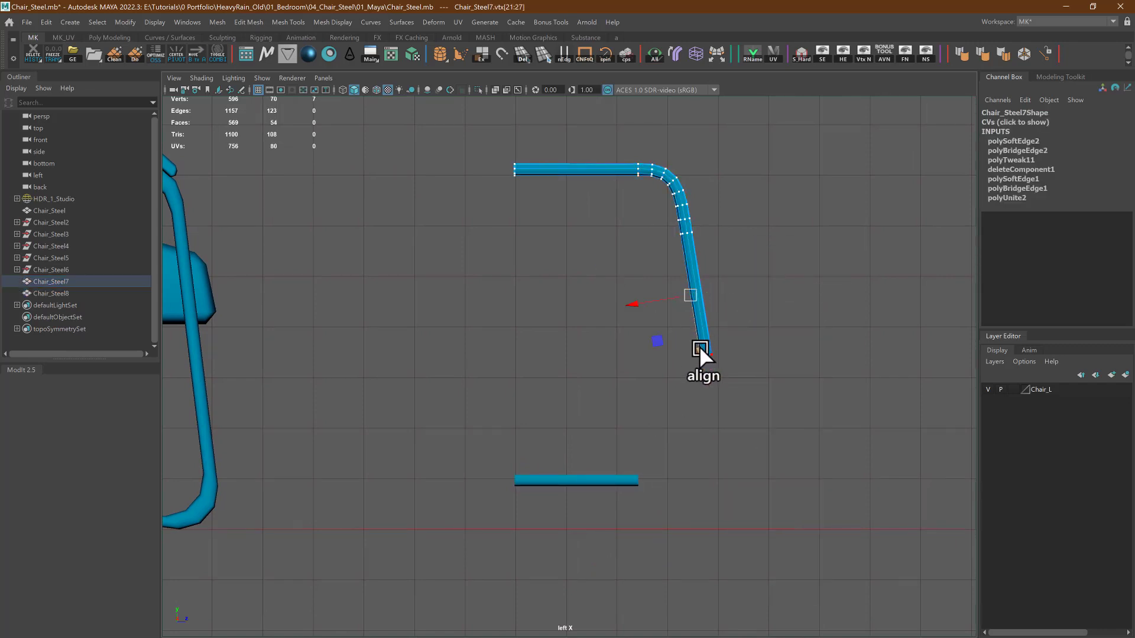
pyautogui.moveTo(700, 348); pyautogui.dragTo(720, 457)
# Move the lower horizontal segment to Translate Y -70.147 and Translate Z 8.347, near the leg's lower end
pyautogui.keyDown('alt'); pyautogui.moveTo(635, 524); pyautogui.dragTo(623, 485, button='middle'); pyautogui.keyUp('alt')
pyautogui.click(619, 440)
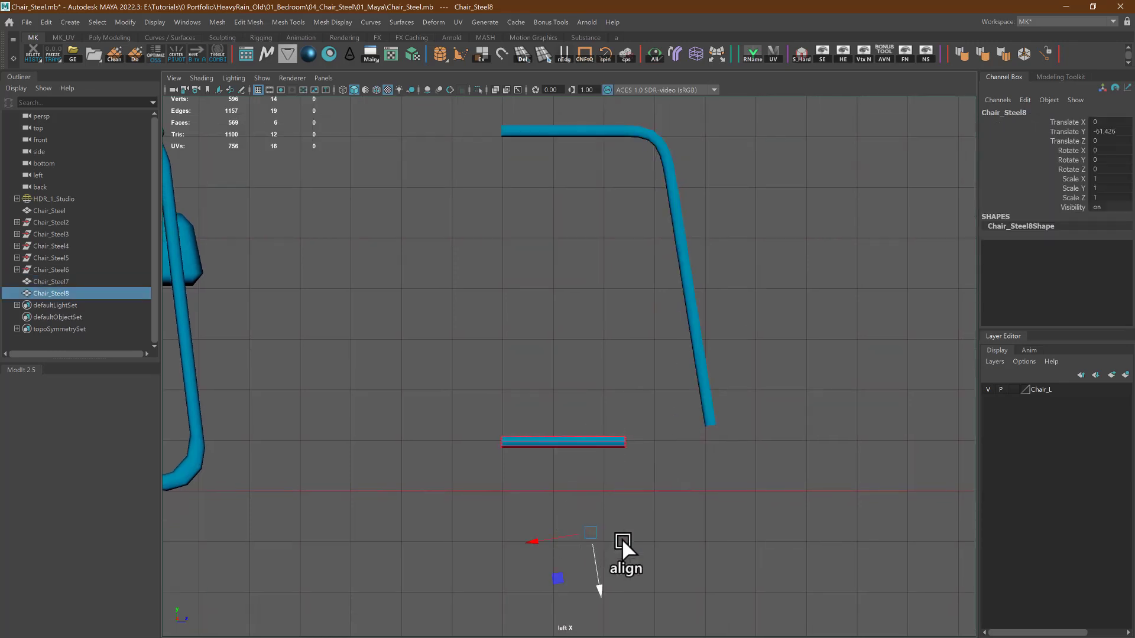
pyautogui.keyDown('alt'); pyautogui.moveTo(622, 538); pyautogui.dragTo(603, 494, button='right'); pyautogui.keyUp('alt')
pyautogui.moveTo(580, 333); pyautogui.dragTo(533, 332)
pyautogui.moveTo(633, 489); pyautogui.dragTo(673, 528)
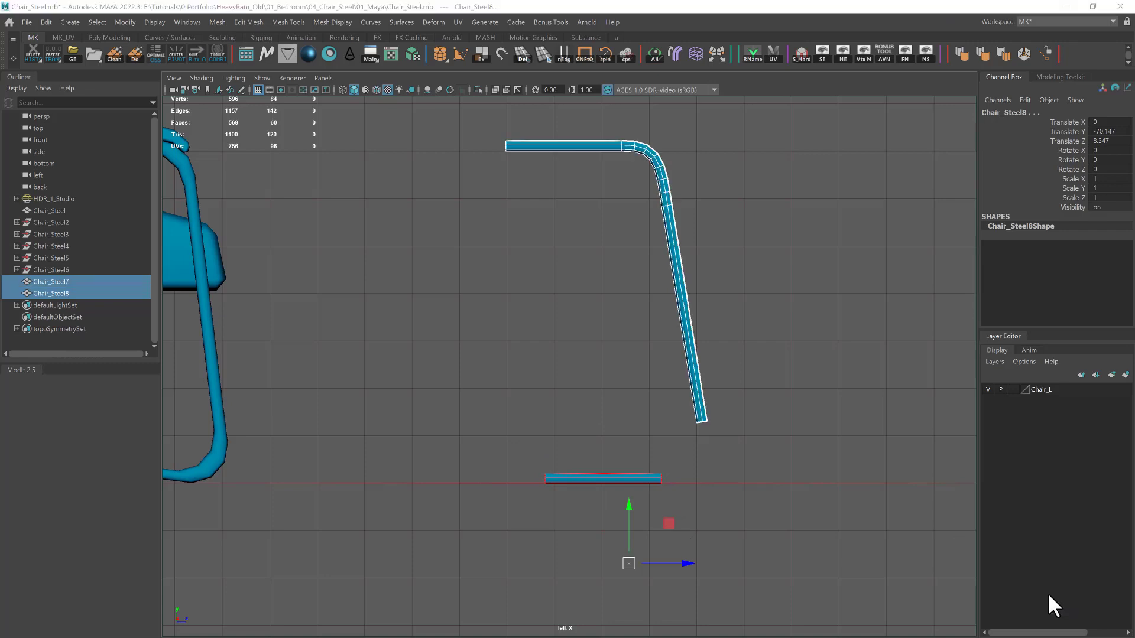
# Select the bent tube together with the lower horizontal segment and combine them into one mesh
pyautogui.click(684, 425)
pyautogui.moveTo(697, 511); pyautogui.dragTo(502, 269)
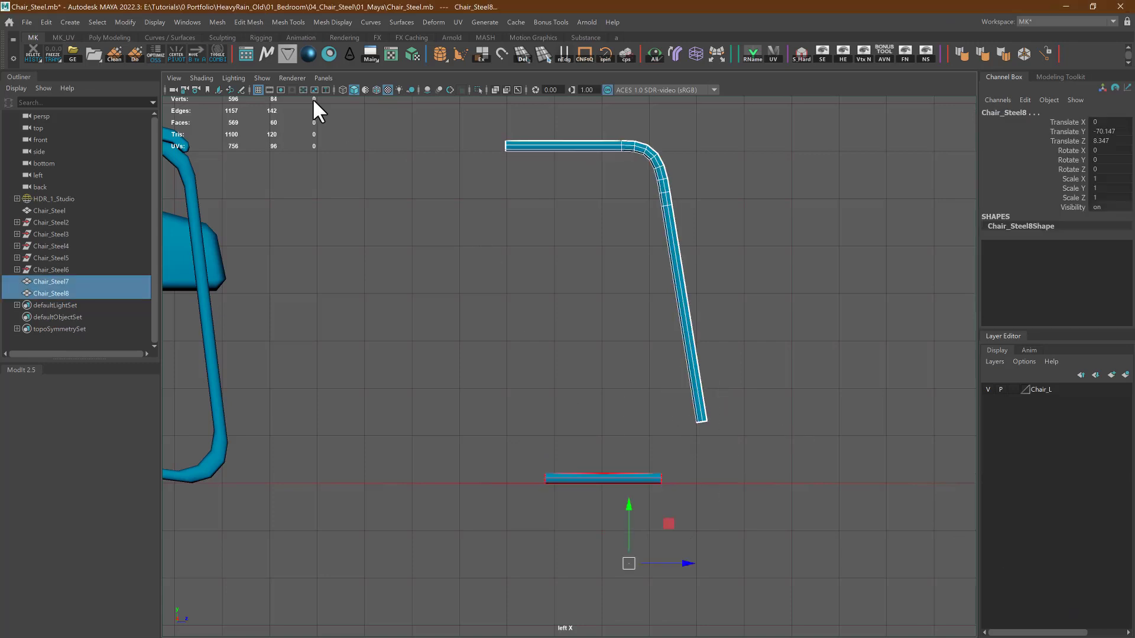
pyautogui.click(224, 52)
# Select the open-end edges of the leg and the lower segment and bridge them
pyautogui.moveTo(609, 374); pyautogui.dragTo(604, 273, button='right')
pyautogui.moveTo(649, 547); pyautogui.dragTo(649, 546)
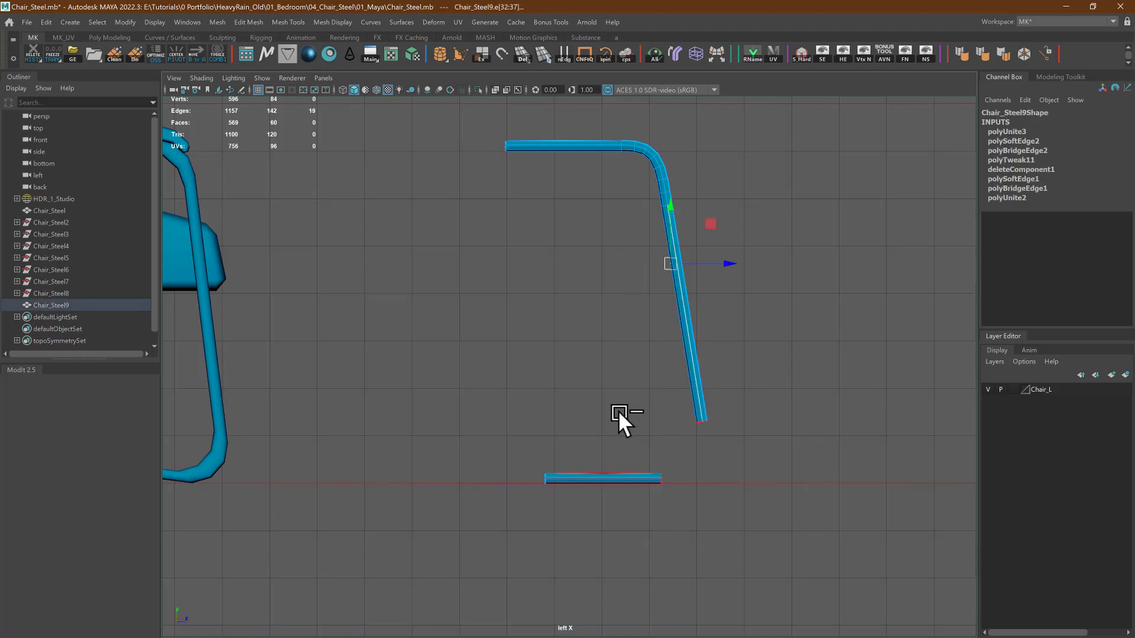
pyautogui.press('g')
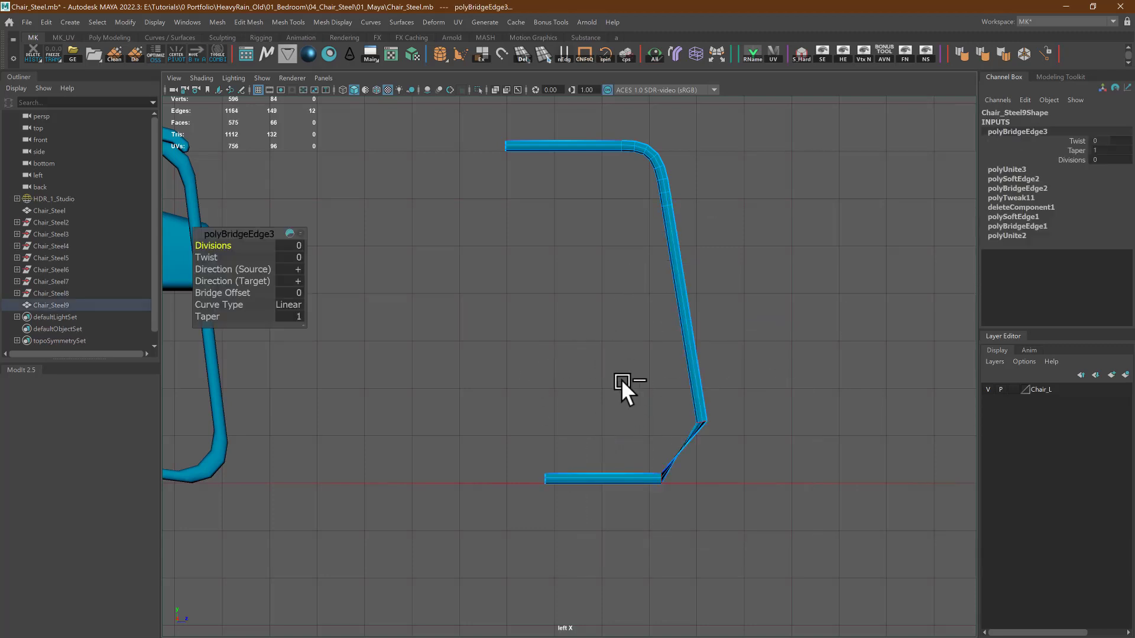
# Set the lower corner bridge's curve type to Blend and its divisions to 9
pyautogui.keyDown('alt'); pyautogui.moveTo(621, 378); pyautogui.dragTo(526, 324, button='middle'); pyautogui.keyUp('alt')
pyautogui.keyDown('alt'); pyautogui.moveTo(526, 324); pyautogui.dragTo(650, 379, button='right'); pyautogui.keyUp('alt')
pyautogui.keyDown('alt'); pyautogui.moveTo(650, 380); pyautogui.dragTo(587, 353, button='middle'); pyautogui.keyUp('alt')
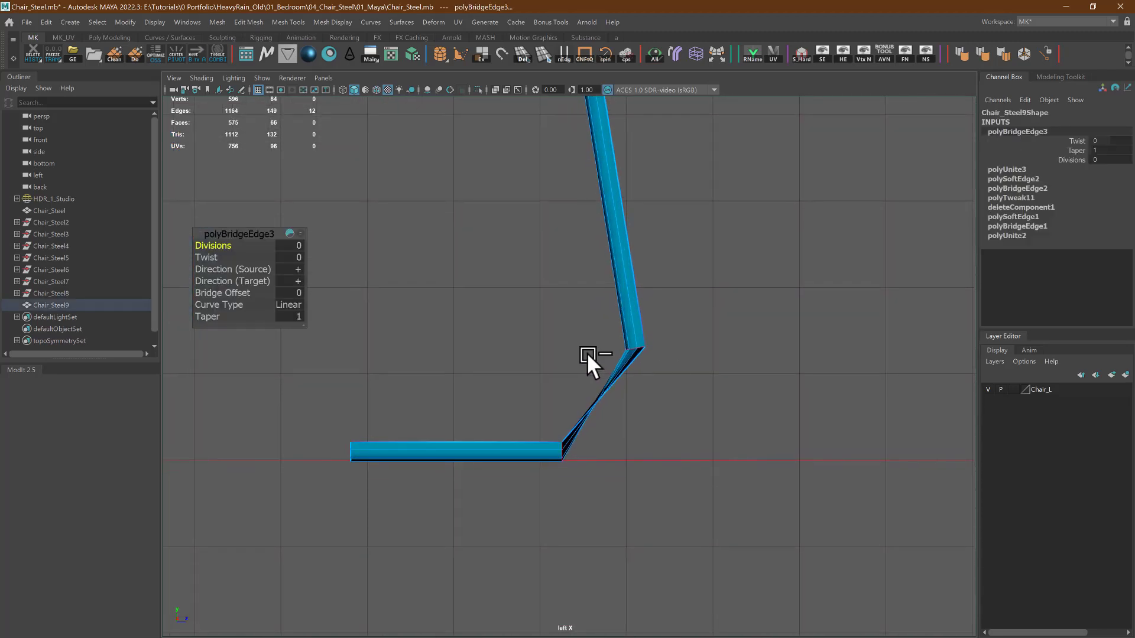
pyautogui.click(276, 302)
pyautogui.click(304, 323)
pyautogui.moveTo(195, 249); pyautogui.dragTo(440, 321)
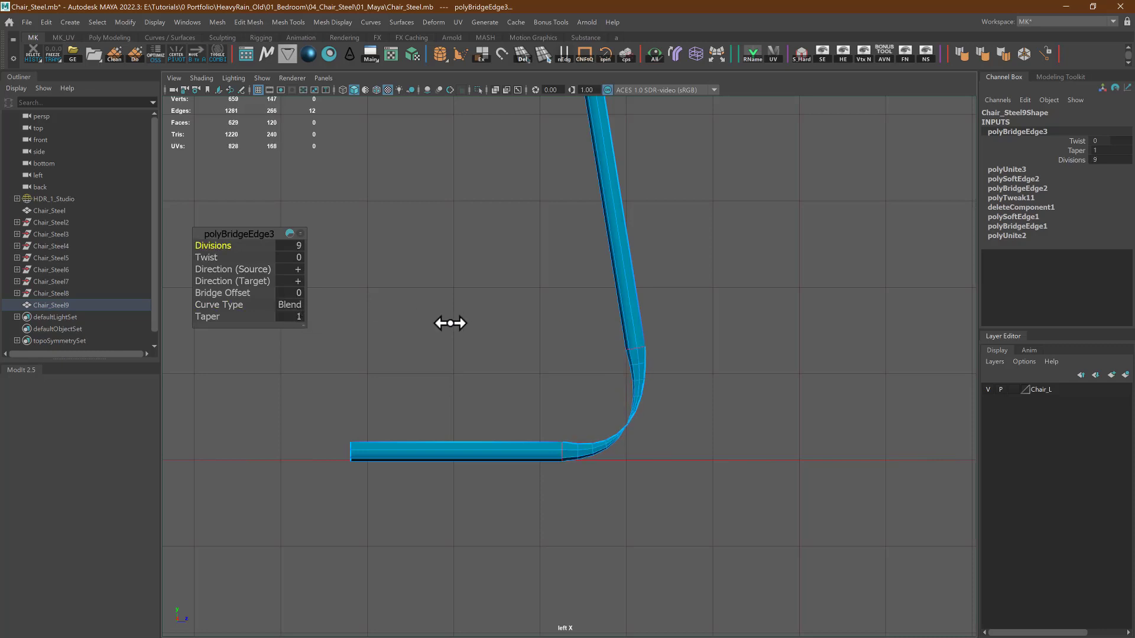
# Return to object mode, select the demonstration tube beside the chair and delete it
pyautogui.moveTo(490, 323); pyautogui.dragTo(591, 253, button='right')
pyautogui.click(672, 364)
pyautogui.keyDown('alt'); pyautogui.moveTo(672, 364); pyautogui.dragTo(928, 414, button='middle'); pyautogui.keyUp('alt')
pyautogui.keyDown('alt'); pyautogui.moveTo(928, 413); pyautogui.dragTo(613, 349, button='right'); pyautogui.keyUp('alt')
pyautogui.keyDown('alt'); pyautogui.moveTo(613, 349); pyautogui.dragTo(763, 372, button='middle'); pyautogui.keyUp('alt')
pyautogui.keyDown('alt'); pyautogui.moveTo(763, 372); pyautogui.dragTo(709, 354, button='right'); pyautogui.keyUp('alt')
pyautogui.moveTo(709, 355); pyautogui.dragTo(920, 416)
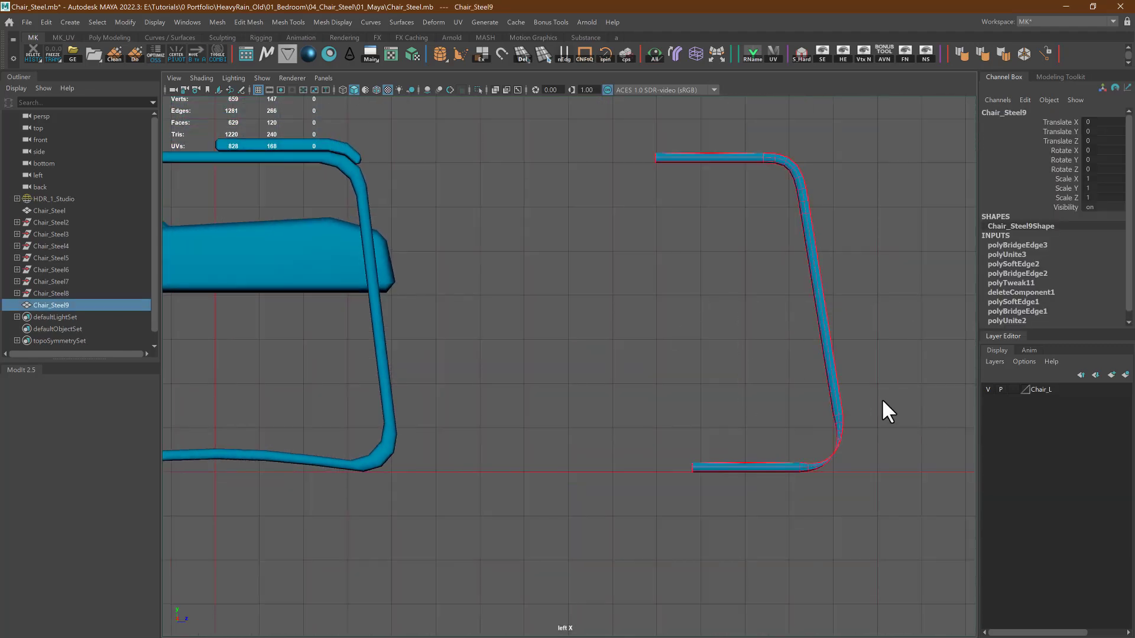
pyautogui.keyDown('alt'); pyautogui.moveTo(498, 311); pyautogui.dragTo(641, 335, button='middle'); pyautogui.keyUp('alt')
pyautogui.keyDown('alt'); pyautogui.moveTo(641, 335); pyautogui.dragTo(710, 325, button='right'); pyautogui.keyUp('alt')
pyautogui.press('Delete')
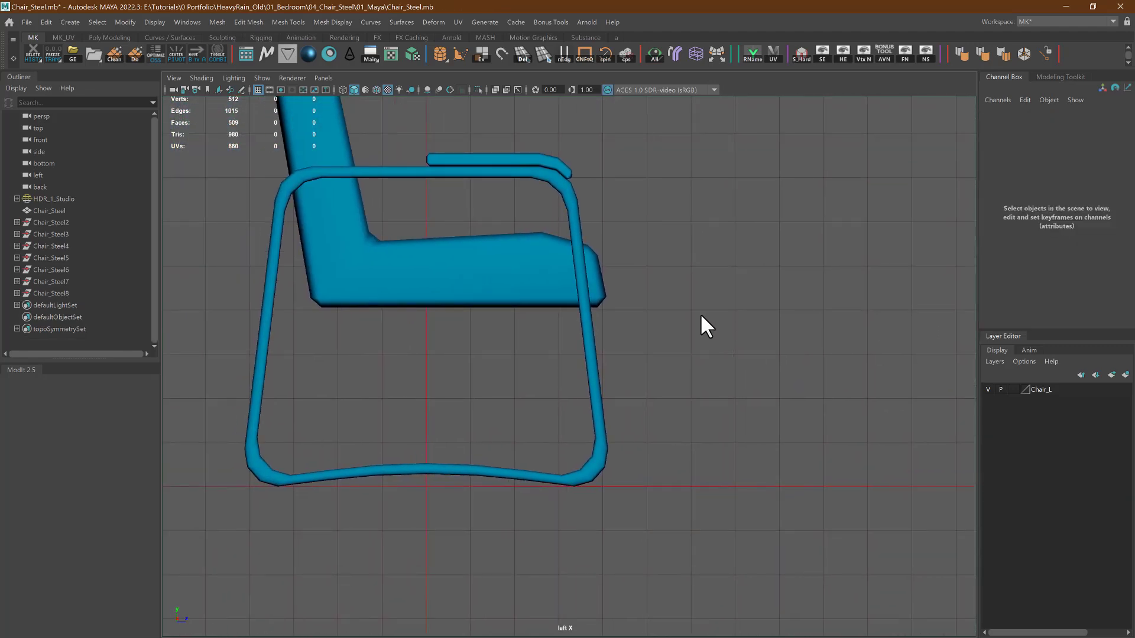
# Switch to the perspective view and examine the finished chair's tubular side frame and armrests
pyautogui.press('space')
pyautogui.moveTo(672, 296); pyautogui.dragTo(508, 363)
pyautogui.keyDown('alt'); pyautogui.moveTo(509, 362); pyautogui.dragTo(601, 375, button='middle'); pyautogui.keyUp('alt')
pyautogui.keyDown('alt'); pyautogui.moveTo(518, 347); pyautogui.dragTo(558, 309, button='right'); pyautogui.keyUp('alt')
pyautogui.keyDown('alt'); pyautogui.moveTo(507, 272); pyautogui.dragTo(782, 344, button='right'); pyautogui.keyUp('alt')
pyautogui.keyDown('alt'); pyautogui.moveTo(735, 325); pyautogui.dragTo(717, 271); pyautogui.keyUp('alt')
pyautogui.keyDown('alt'); pyautogui.moveTo(527, 357); pyautogui.dragTo(615, 369); pyautogui.keyUp('alt')
pyautogui.click(557, 325)
pyautogui.keyDown('alt'); pyautogui.moveTo(614, 369); pyautogui.dragTo(850, 409, button='right'); pyautogui.keyUp('alt')
pyautogui.keyDown('alt'); pyautogui.moveTo(850, 409); pyautogui.dragTo(631, 385); pyautogui.keyUp('alt')
pyautogui.keyDown('alt'); pyautogui.moveTo(578, 347); pyautogui.dragTo(707, 377); pyautogui.keyUp('alt')
# Bring up the PureRef reference images and zoom in on the red chair's armrests and back bar
pyautogui.hotkey('alt', 'Tab')
pyautogui.click(479, 336)
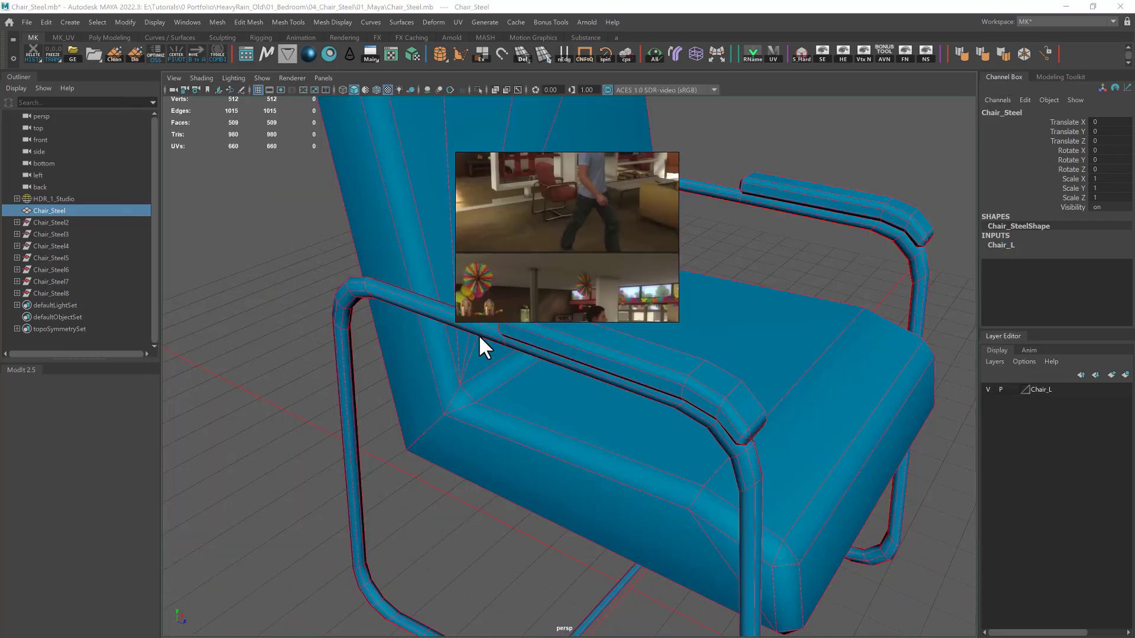
pyautogui.scroll(6, 558, 229)
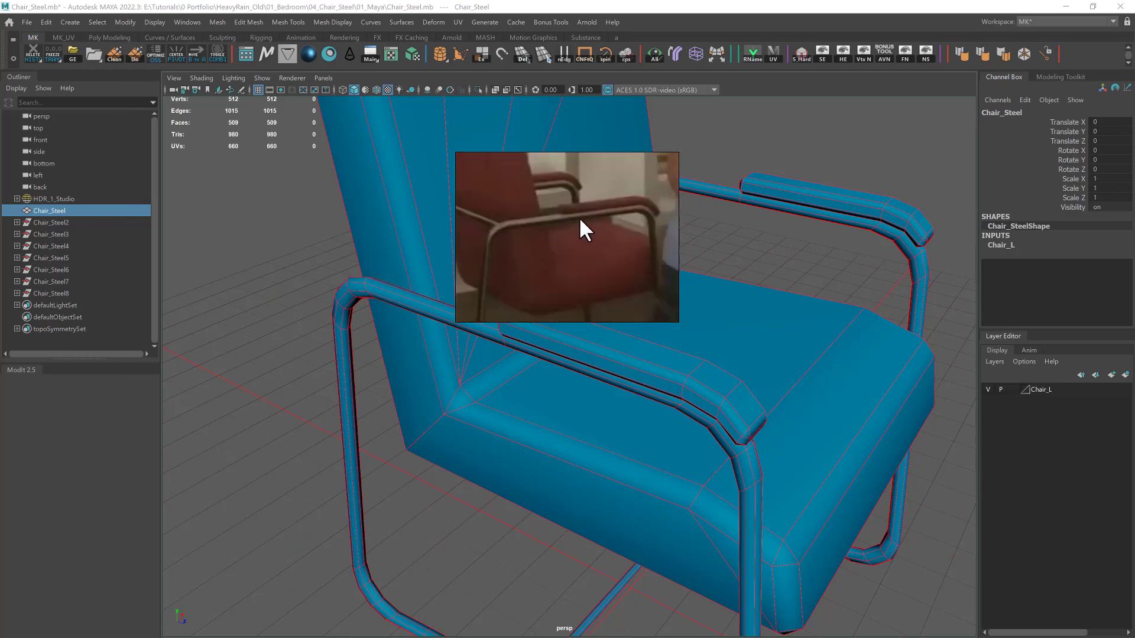
pyautogui.moveTo(603, 247)
pyautogui.mouseDown(button='middle')
pyautogui.moveTo(624, 281)
pyautogui.moveTo(609, 261)
pyautogui.mouseUp(button='middle')
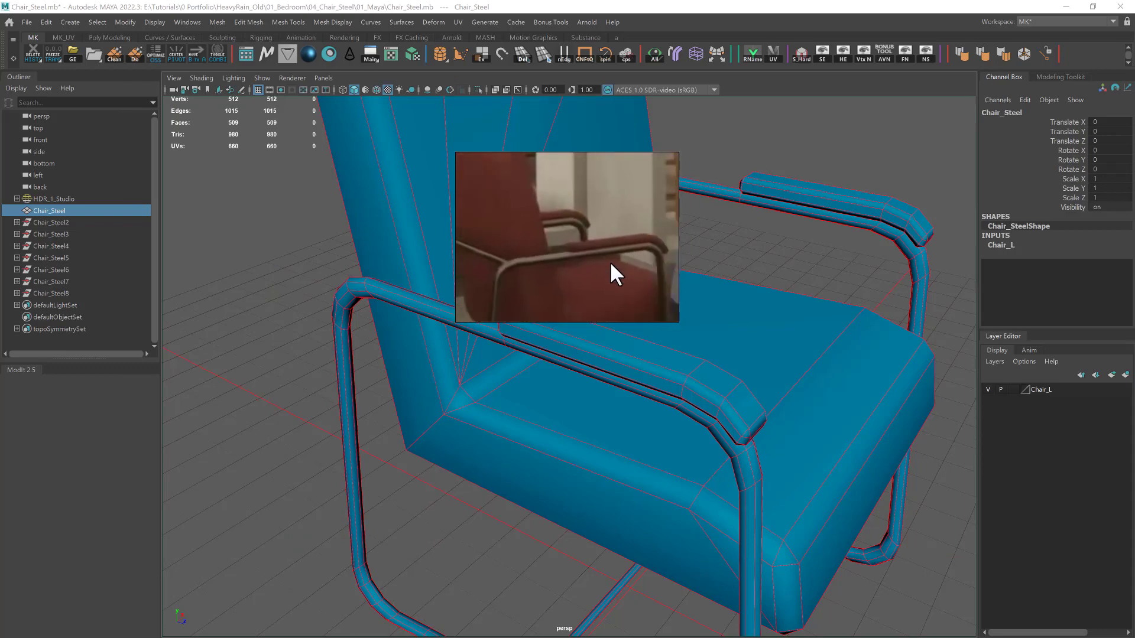
# Deselect the chair and inspect its frame, rear crossbar and lower crossbar from behind and from the side
pyautogui.click(775, 248)
pyautogui.keyDown('alt'); pyautogui.moveTo(430, 291); pyautogui.dragTo(515, 279); pyautogui.keyUp('alt')
pyautogui.keyDown('alt'); pyautogui.moveTo(438, 394); pyautogui.dragTo(443, 288); pyautogui.keyUp('alt')
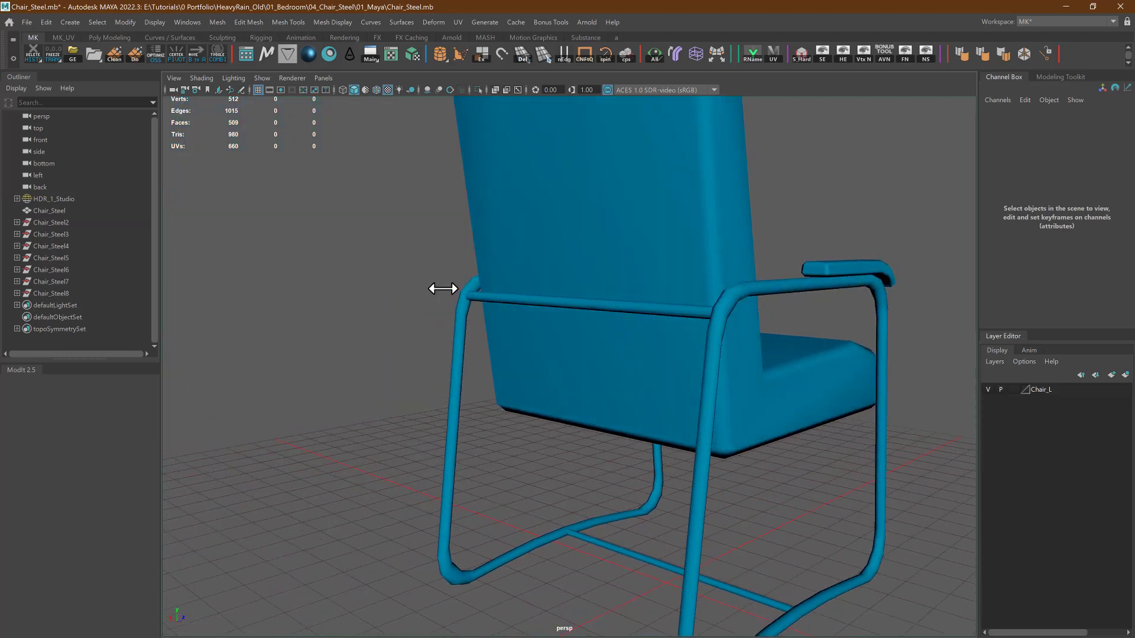
pyautogui.keyDown('alt'); pyautogui.moveTo(661, 438); pyautogui.dragTo(441, 357); pyautogui.keyUp('alt')
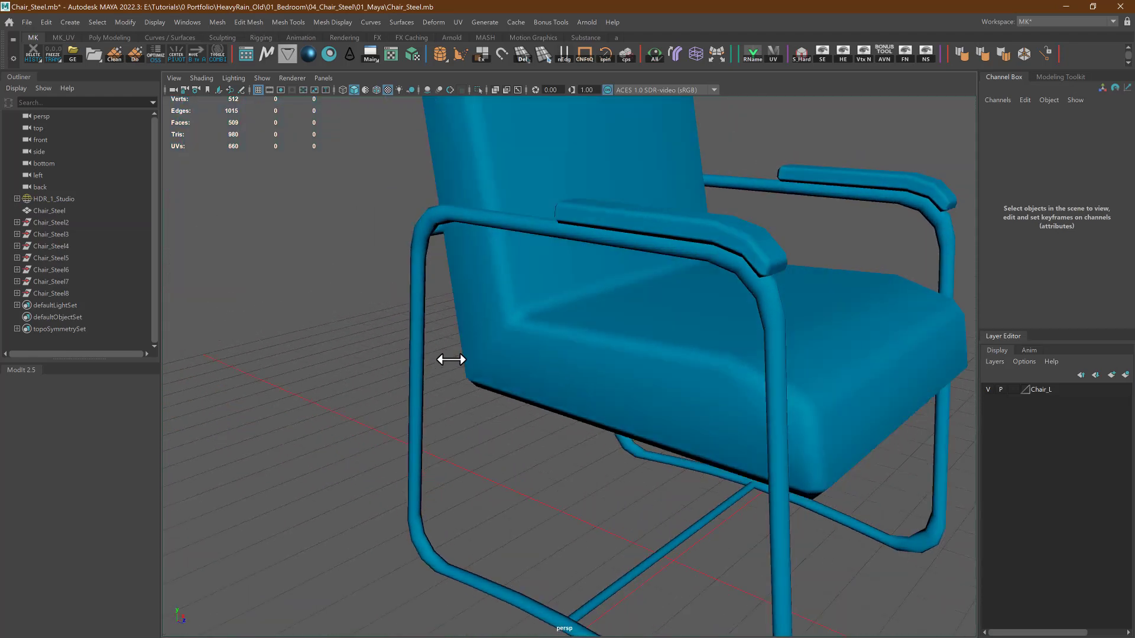
pyautogui.keyDown('alt'); pyautogui.moveTo(441, 357); pyautogui.dragTo(684, 393, button='right'); pyautogui.keyUp('alt')
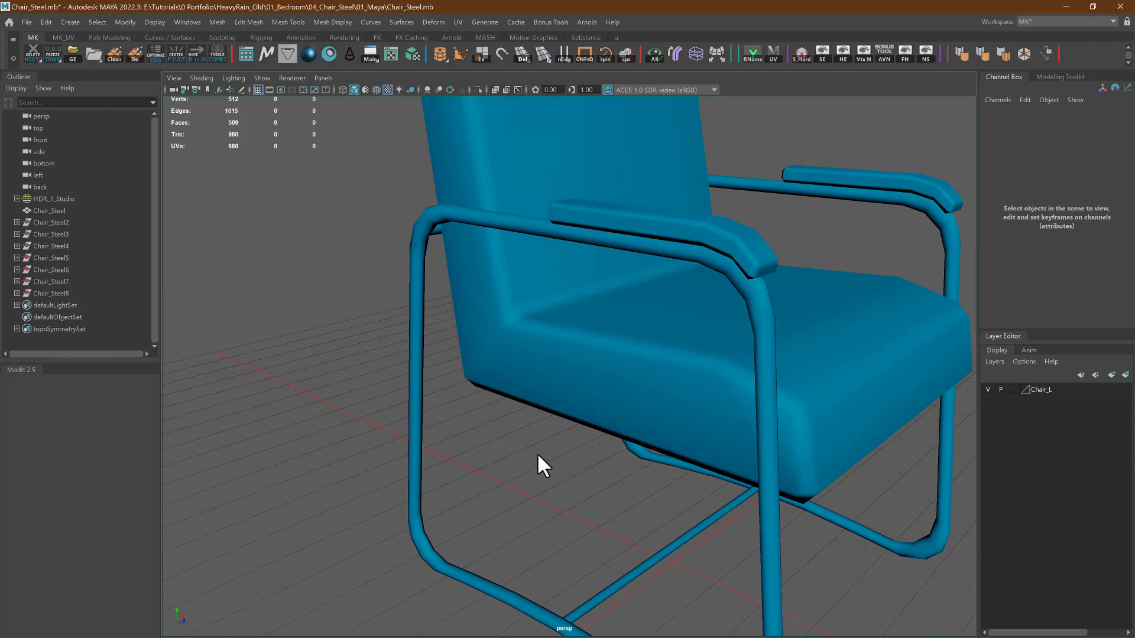
pyautogui.keyDown('alt'); pyautogui.moveTo(537, 452); pyautogui.dragTo(484, 265); pyautogui.keyUp('alt')
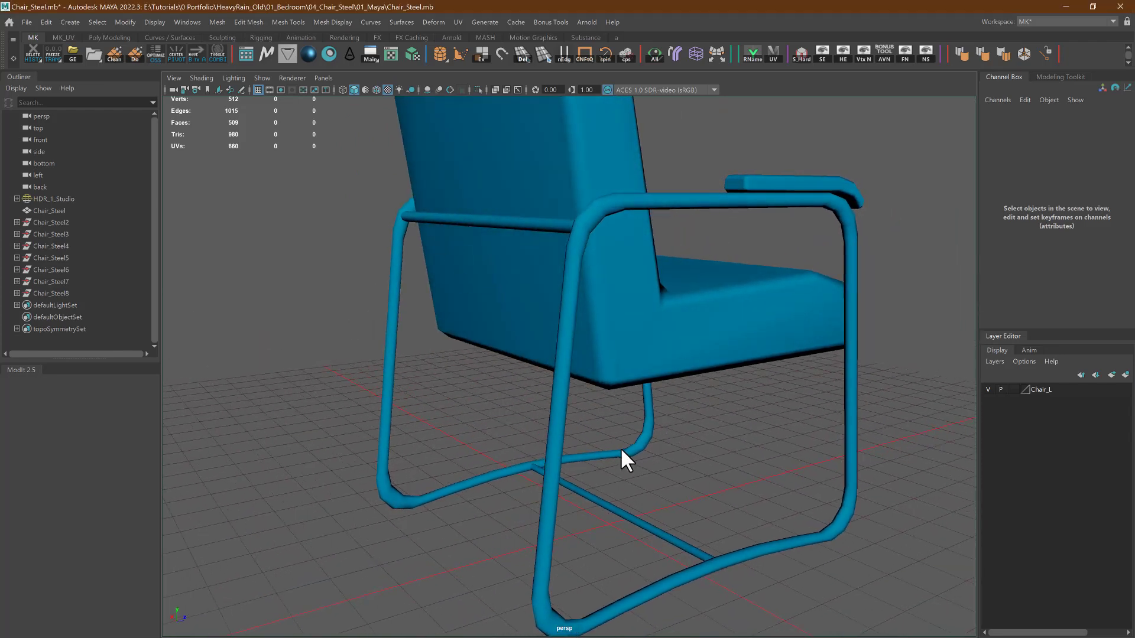
pyautogui.keyDown('alt'); pyautogui.moveTo(621, 451); pyautogui.dragTo(616, 493); pyautogui.keyUp('alt')
pyautogui.keyDown('alt'); pyautogui.moveTo(691, 482); pyautogui.dragTo(679, 509, button='right'); pyautogui.keyUp('alt')
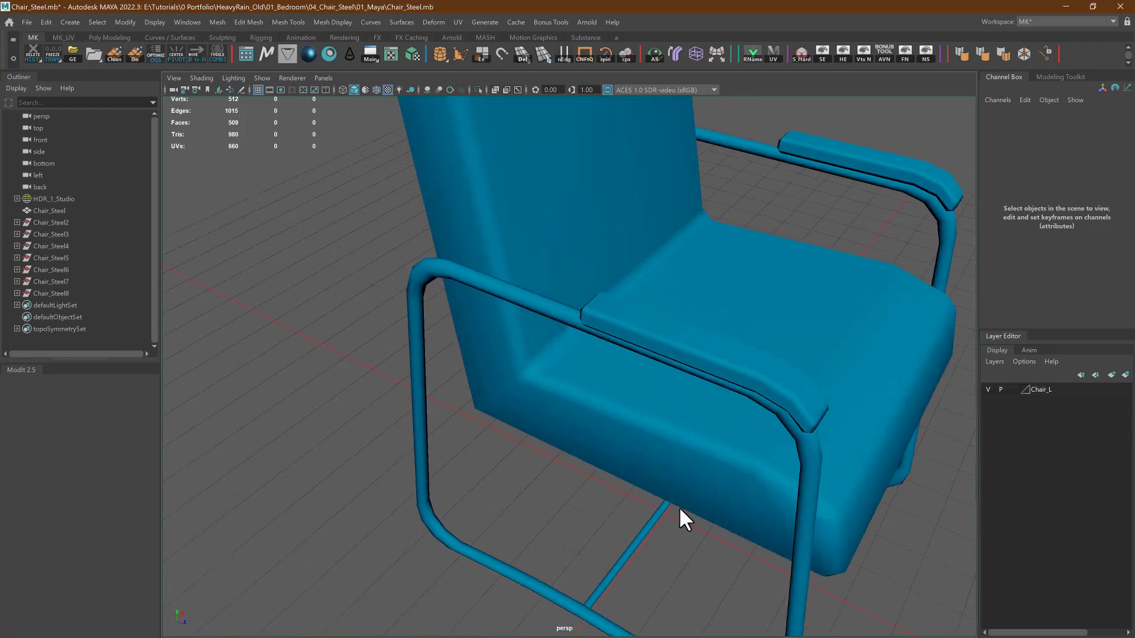
pyautogui.keyDown('alt'); pyautogui.moveTo(679, 508); pyautogui.dragTo(386, 399); pyautogui.keyUp('alt')
# Select the chair and inspect its wireframe around the armrests, seat and legs
pyautogui.click(486, 299)
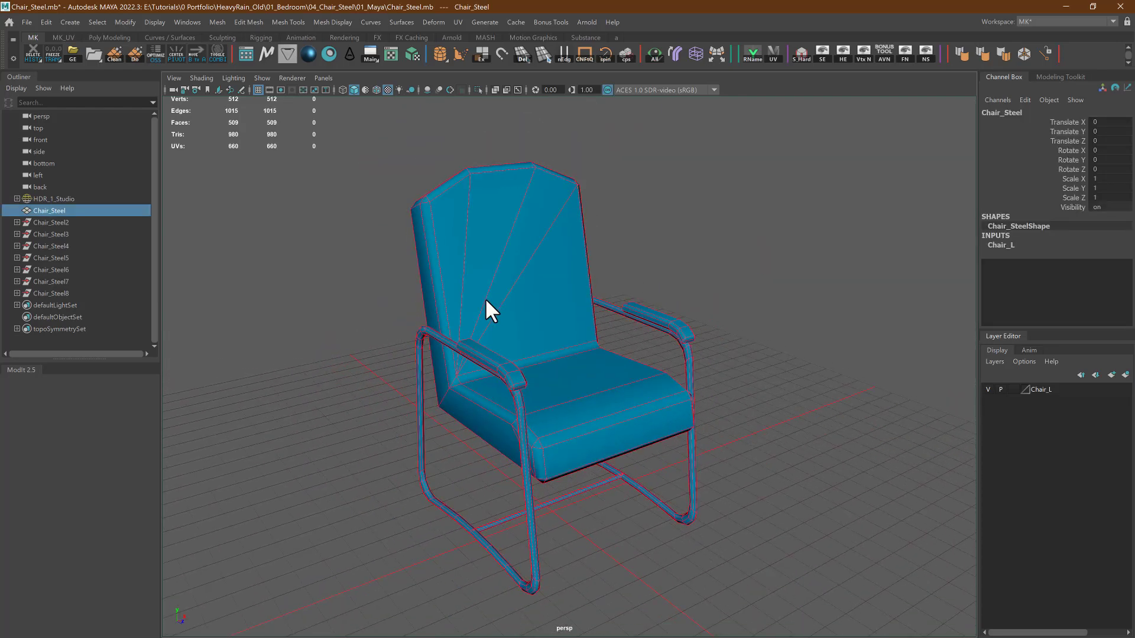
pyautogui.keyDown('alt'); pyautogui.moveTo(485, 299); pyautogui.dragTo(552, 428, button='right'); pyautogui.keyUp('alt')
pyautogui.keyDown('alt'); pyautogui.moveTo(552, 428); pyautogui.dragTo(530, 321, button='middle'); pyautogui.keyUp('alt')
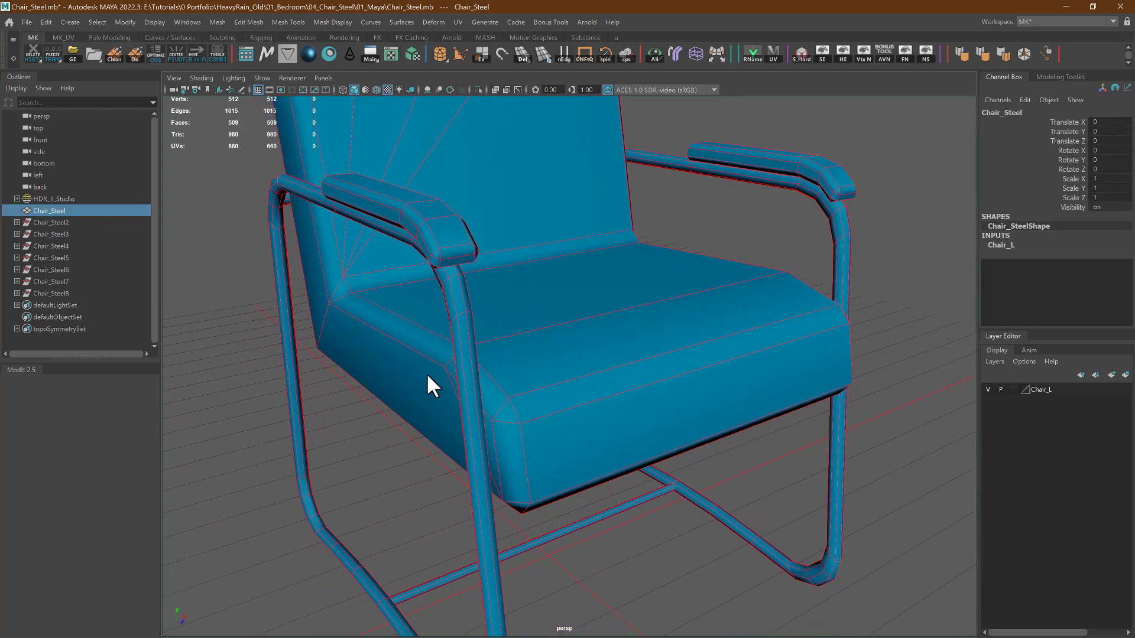
pyautogui.keyDown('alt'); pyautogui.moveTo(396, 357); pyautogui.dragTo(602, 358); pyautogui.keyUp('alt')
pyautogui.keyDown('alt'); pyautogui.moveTo(603, 358); pyautogui.dragTo(506, 319, button='middle'); pyautogui.keyUp('alt')
pyautogui.moveTo(536, 227); pyautogui.dragTo(597, 210, button='right')
pyautogui.click(737, 183)
pyautogui.hotkey('ctrl', 'z')
# Select the front faces of the backrest, apply Set to Face to their normals and return to object mode
pyautogui.keyDown('alt'); pyautogui.moveTo(858, 187); pyautogui.dragTo(820, 134, button='right'); pyautogui.keyUp('alt')
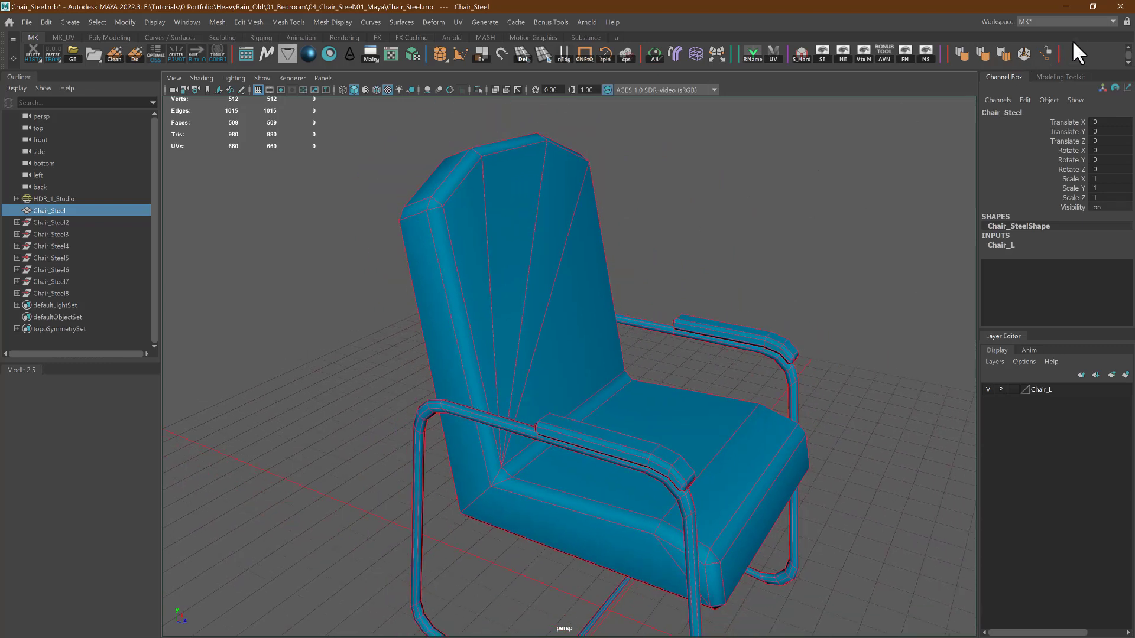
pyautogui.click(771, 154)
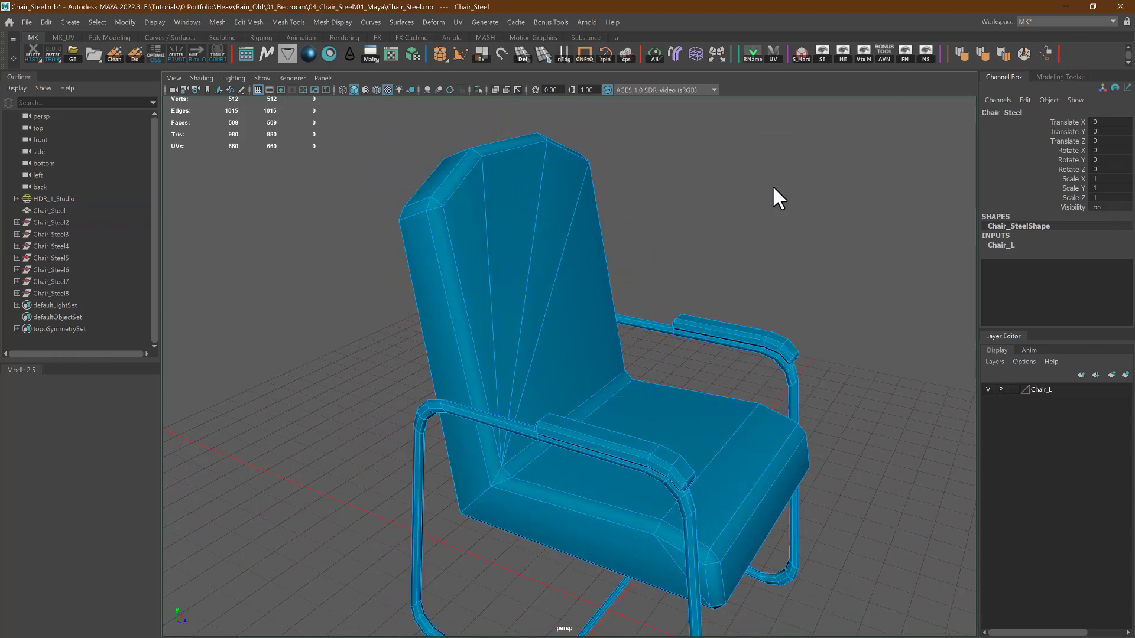
pyautogui.moveTo(472, 271)
pyautogui.mouseDown()
pyautogui.moveTo(550, 290)
pyautogui.moveTo(569, 272)
pyautogui.mouseUp()
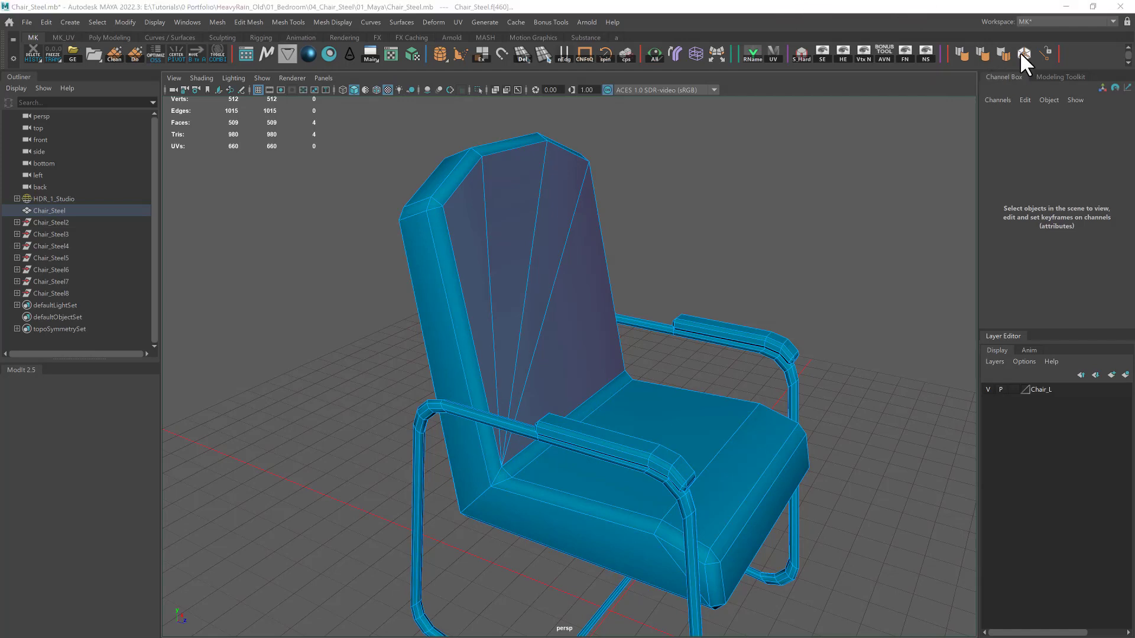
pyautogui.click(279, 18)
pyautogui.moveTo(318, 23)
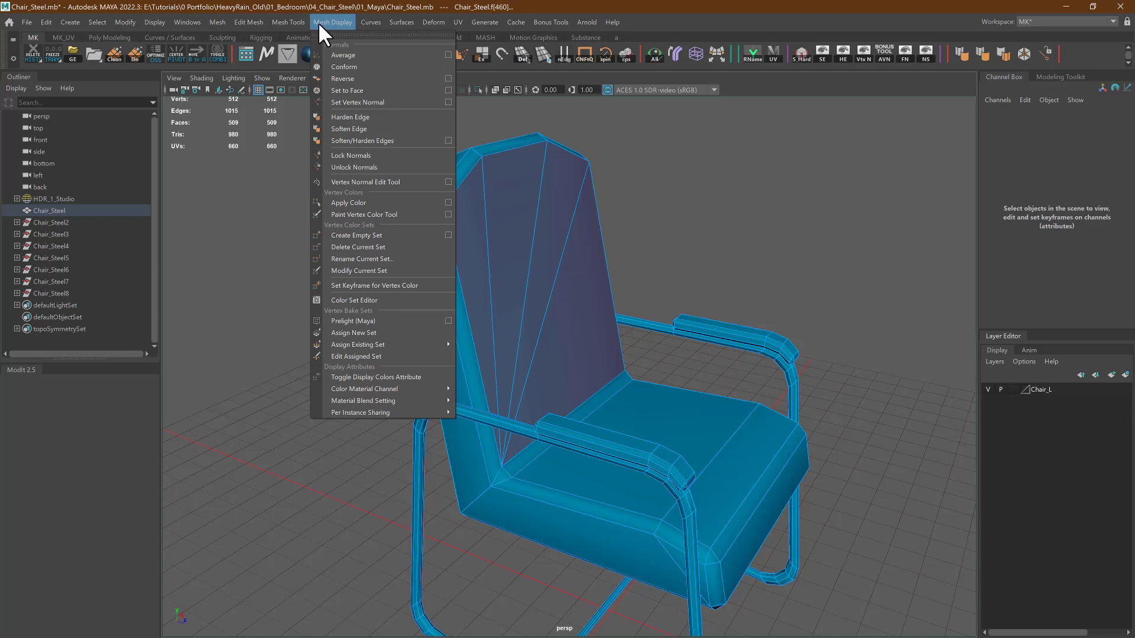
pyautogui.click(365, 90)
pyautogui.moveTo(645, 200); pyautogui.dragTo(703, 149, button='right')
pyautogui.click(704, 149)
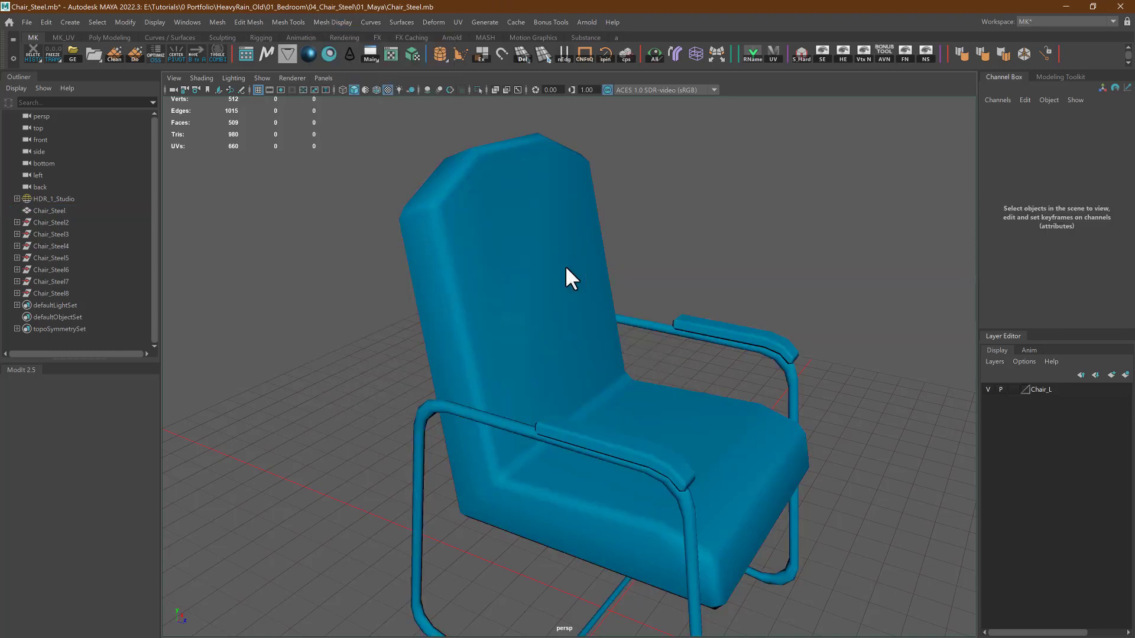
# Inspect the chair's smooth shading and wireframe on the backrest, seat and armrests from several angles
pyautogui.click(566, 267)
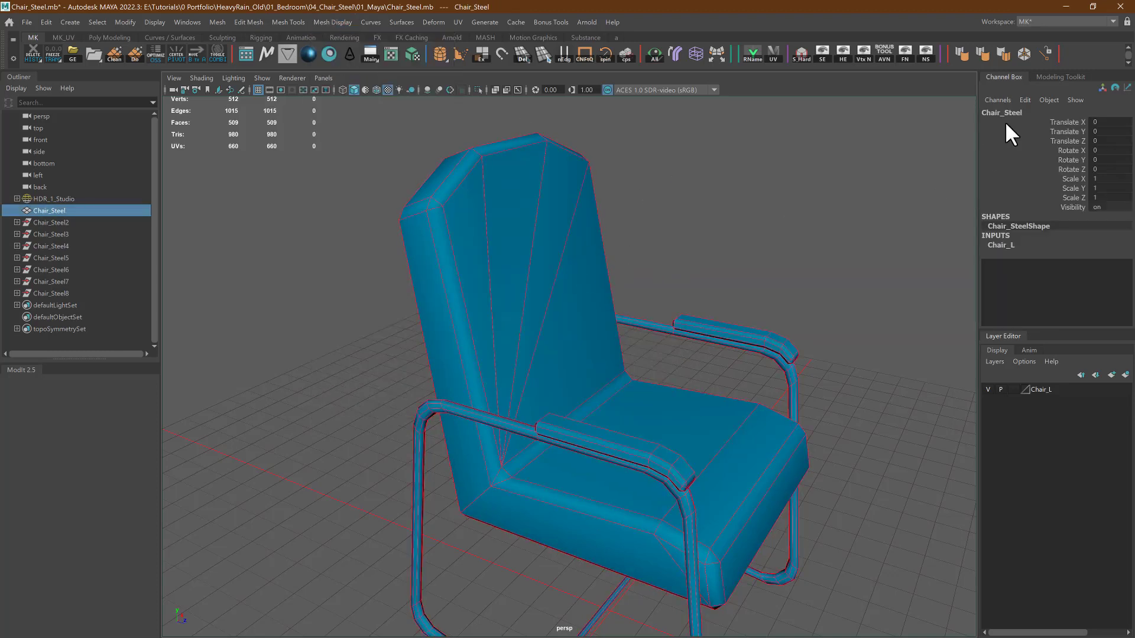
pyautogui.click(963, 54)
pyautogui.click(775, 243)
pyautogui.keyDown('alt'); pyautogui.moveTo(775, 243); pyautogui.dragTo(509, 304); pyautogui.keyUp('alt')
pyautogui.click(509, 302)
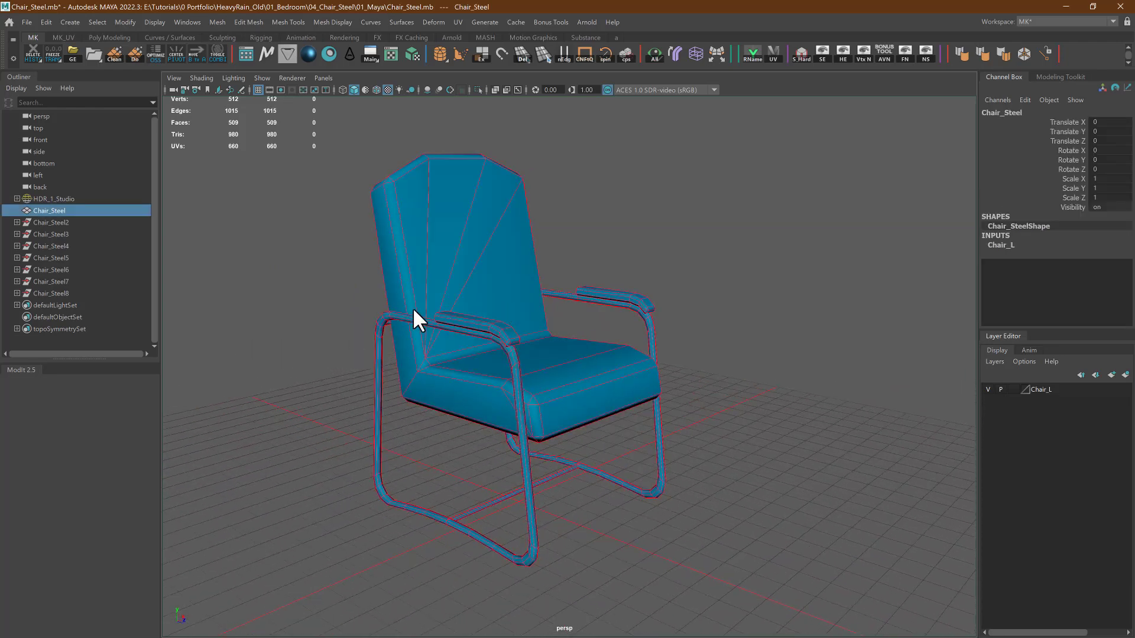
pyautogui.keyDown('alt'); pyautogui.moveTo(413, 307); pyautogui.dragTo(490, 342, button='middle'); pyautogui.keyUp('alt')
pyautogui.keyDown('alt'); pyautogui.moveTo(491, 341); pyautogui.dragTo(627, 345, button='right'); pyautogui.keyUp('alt')
pyautogui.click(680, 266)
pyautogui.keyDown('alt'); pyautogui.moveTo(517, 292); pyautogui.dragTo(458, 337); pyautogui.keyUp('alt')
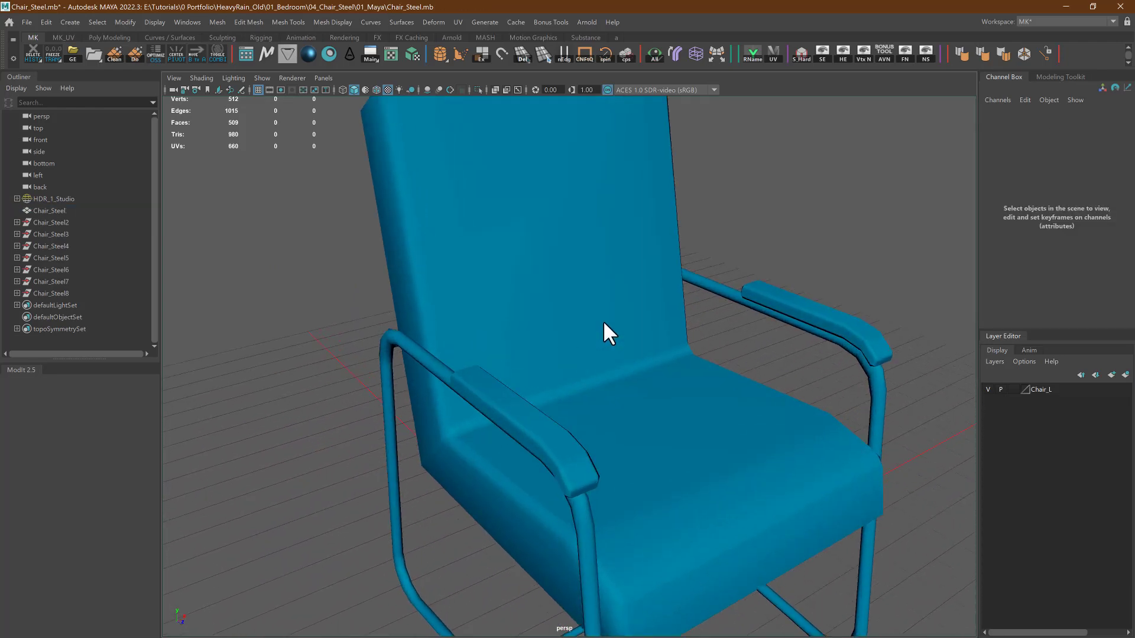
pyautogui.click(603, 321)
pyautogui.keyDown('alt'); pyautogui.moveTo(591, 323); pyautogui.dragTo(473, 400); pyautogui.keyUp('alt')
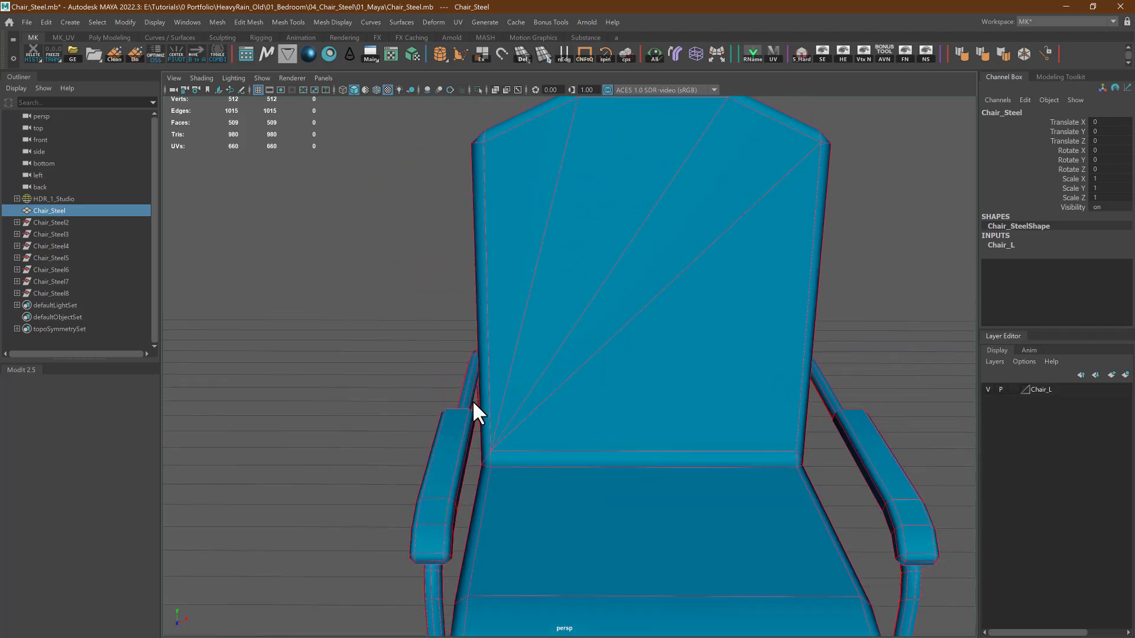
pyautogui.keyDown('alt'); pyautogui.moveTo(461, 242); pyautogui.dragTo(383, 337); pyautogui.keyUp('alt')
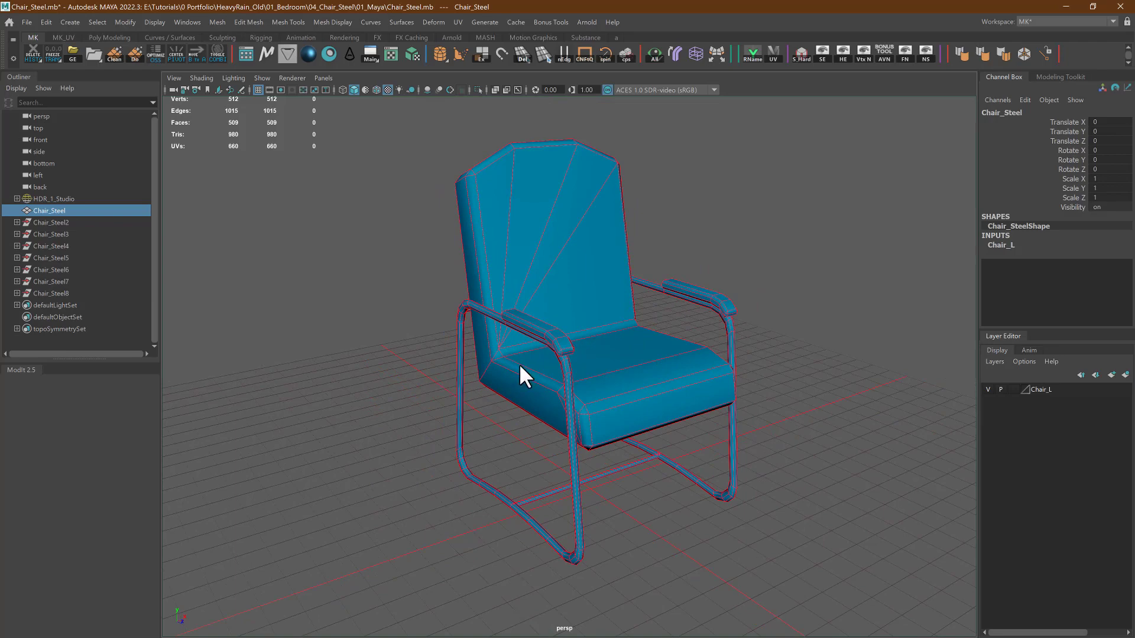
# Switch to Substance 3D Painter, view the mesh map baking parameters and close them without baking
pyautogui.hotkey('alt', 'Tab')
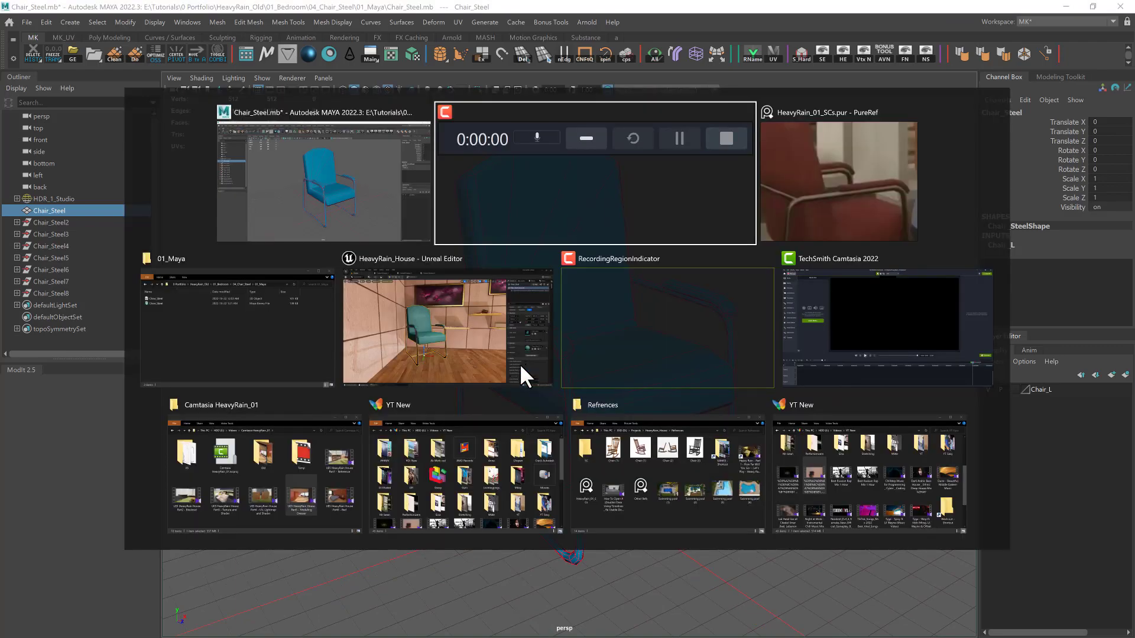
pyautogui.click(335, 186)
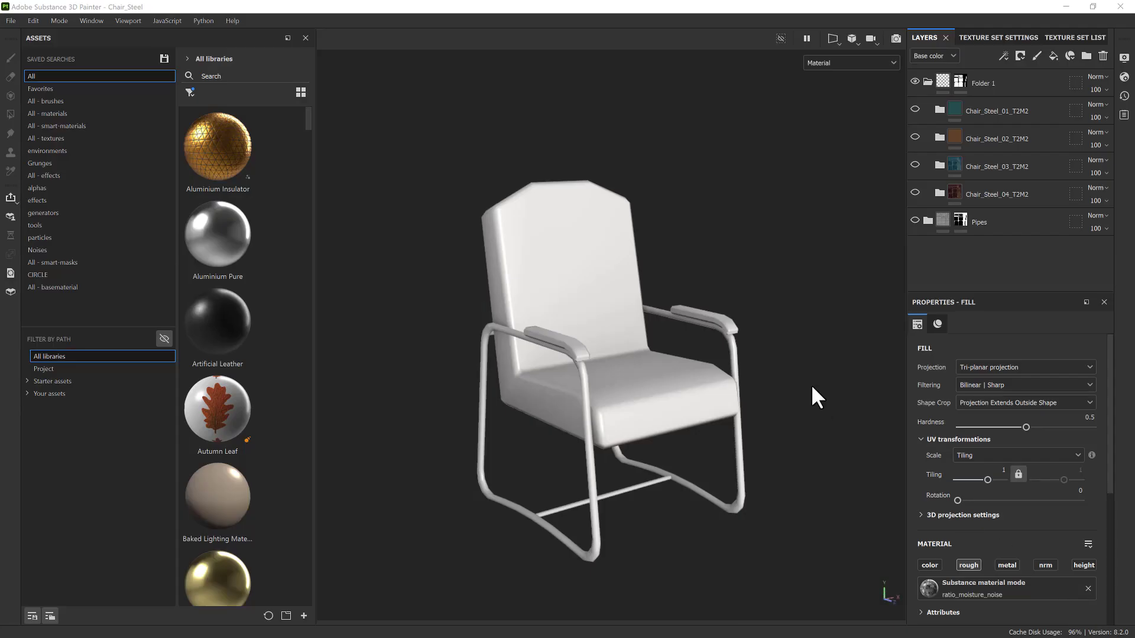
pyautogui.moveTo(798, 254); pyautogui.dragTo(712, 264, button='middle')
pyautogui.hotkey('ctrl', 'shift', 'b')
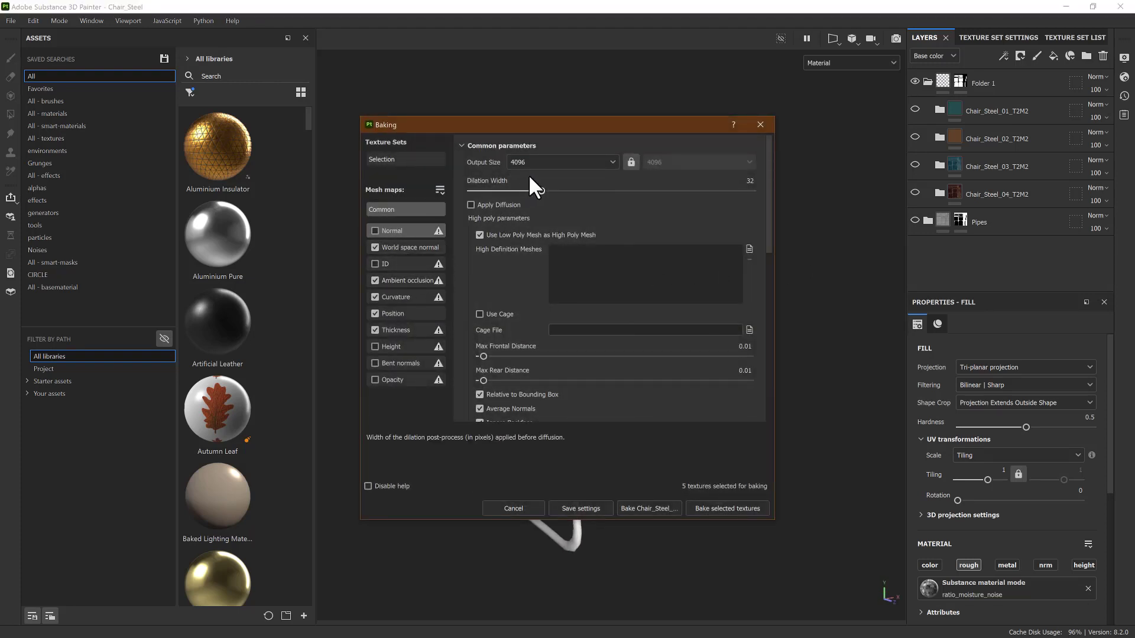
pyautogui.click(761, 124)
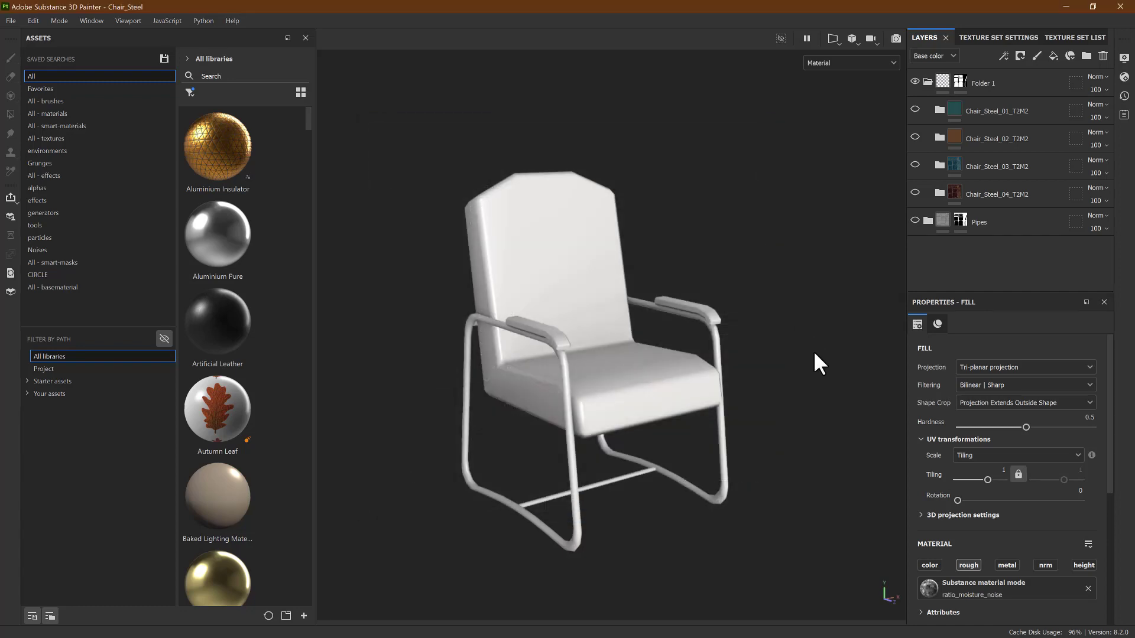
# Switch back to Maya and show the chair's UV layout beside its model in the MK UVMap workspace
pyautogui.hotkey('alt', 'Tab')
pyautogui.click(391, 343)
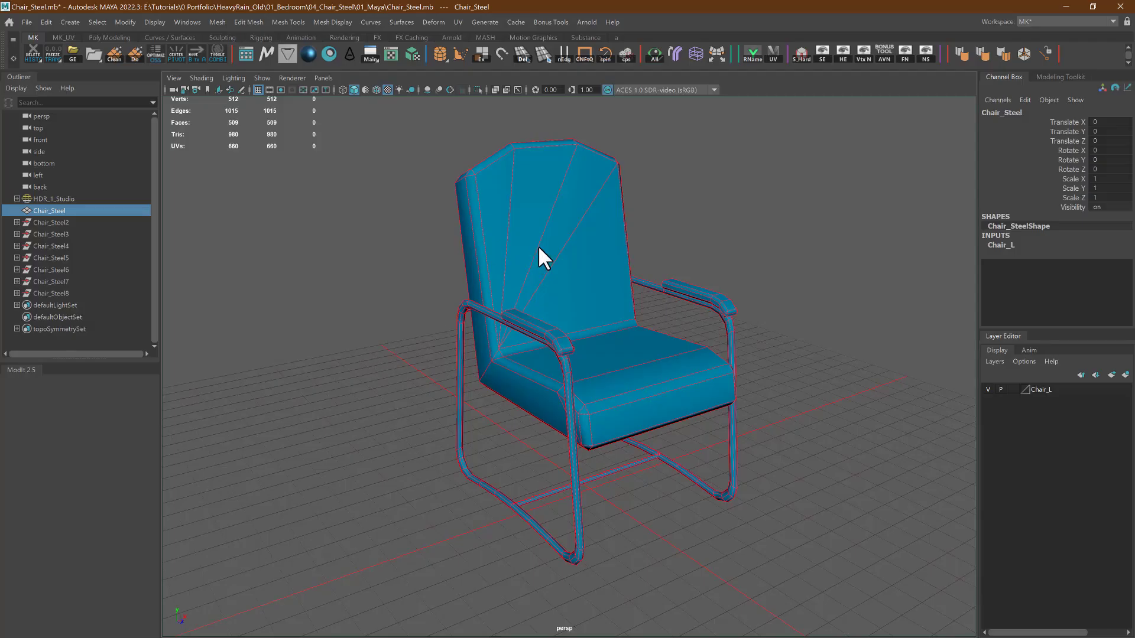
pyautogui.click(369, 53)
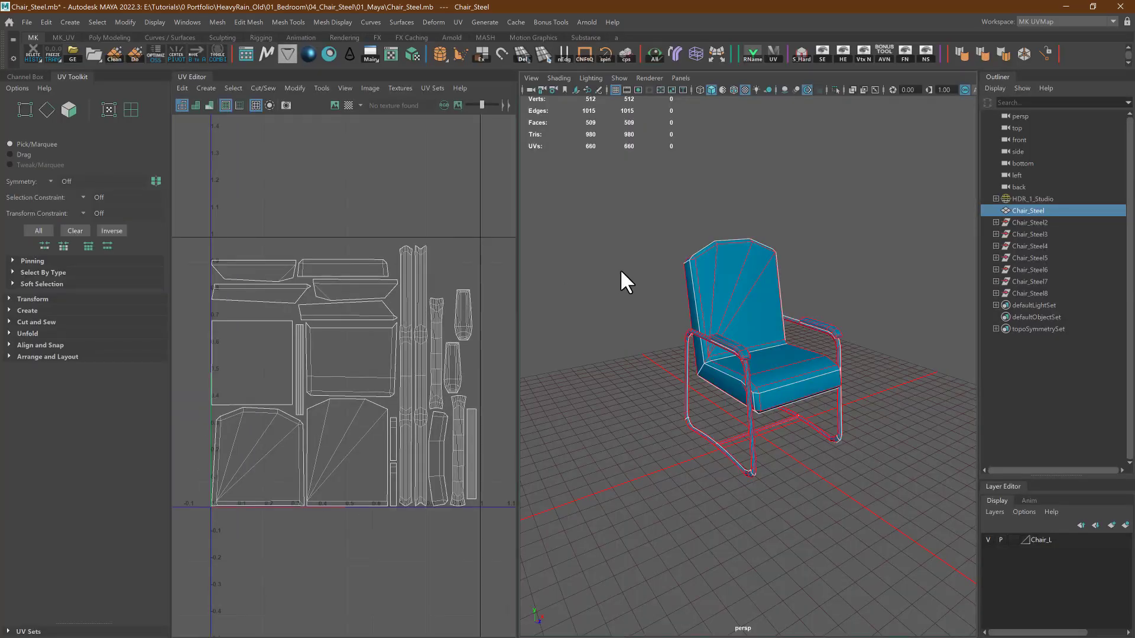
pyautogui.scroll(5, 620, 273)
pyautogui.keyDown('alt'); pyautogui.moveTo(695, 332); pyautogui.dragTo(677, 404); pyautogui.keyUp('alt')
# Activate UV shell selection and show the UV Toolkit's Transform settings down to Texel Density
pyautogui.moveTo(352, 264); pyautogui.dragTo(264, 354, button='right')
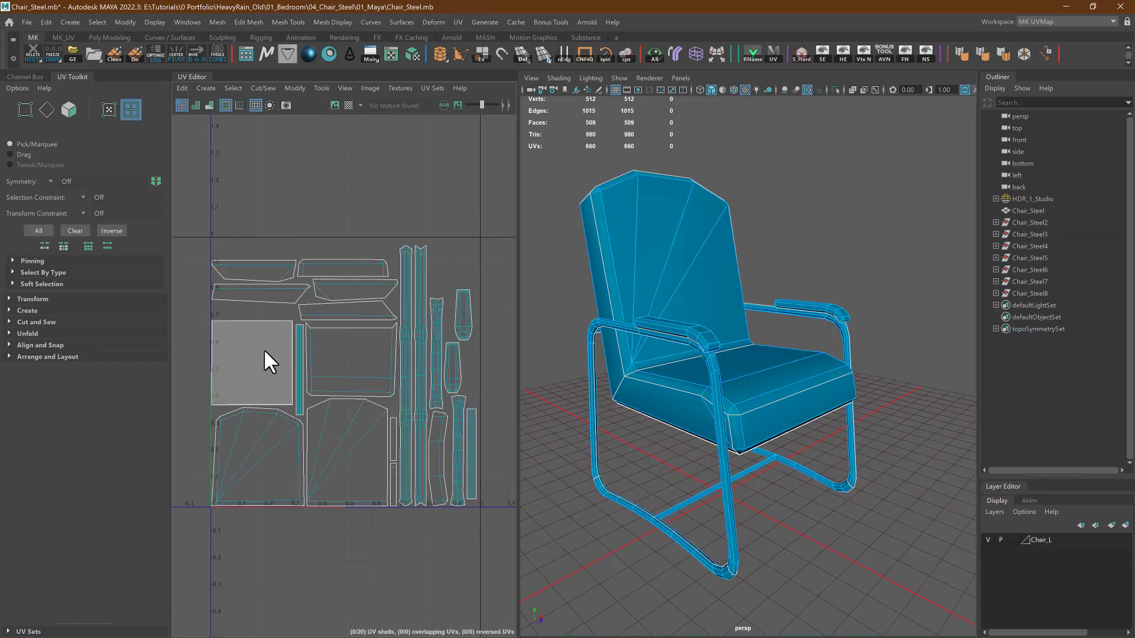
pyautogui.click(23, 301)
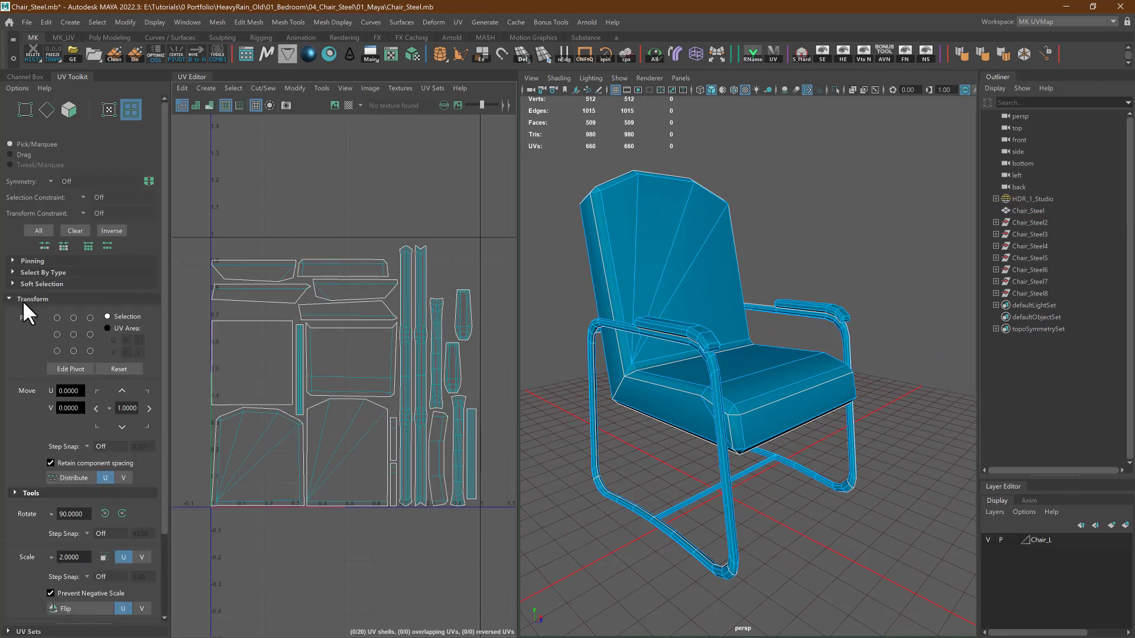
pyautogui.scroll(-2, 89, 562)
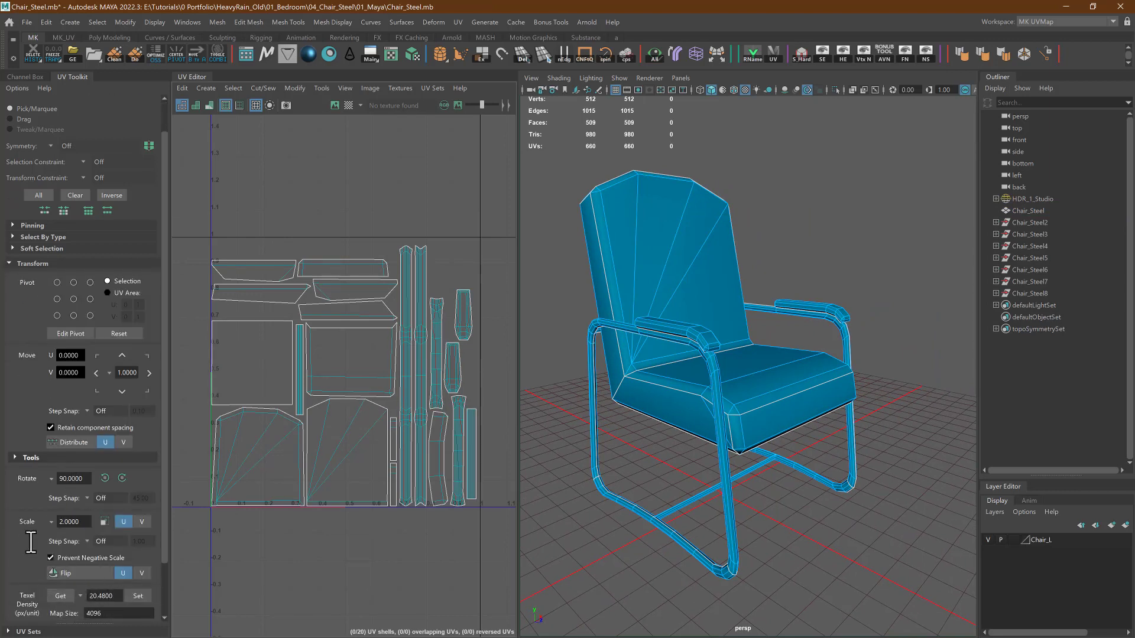
# Switch to Substance 3D Painter, recheck the baking parameters and review the mesh maps in the texture set settings
pyautogui.hotkey('alt', 'Tab')
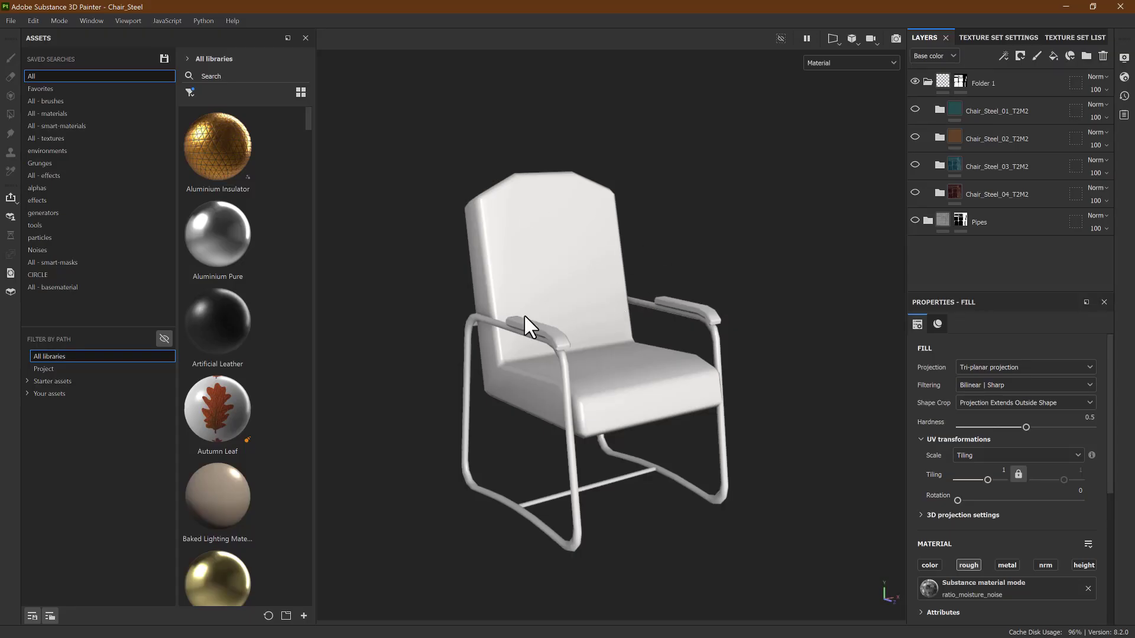
pyautogui.hotkey('ctrl', 'shift', 'b')
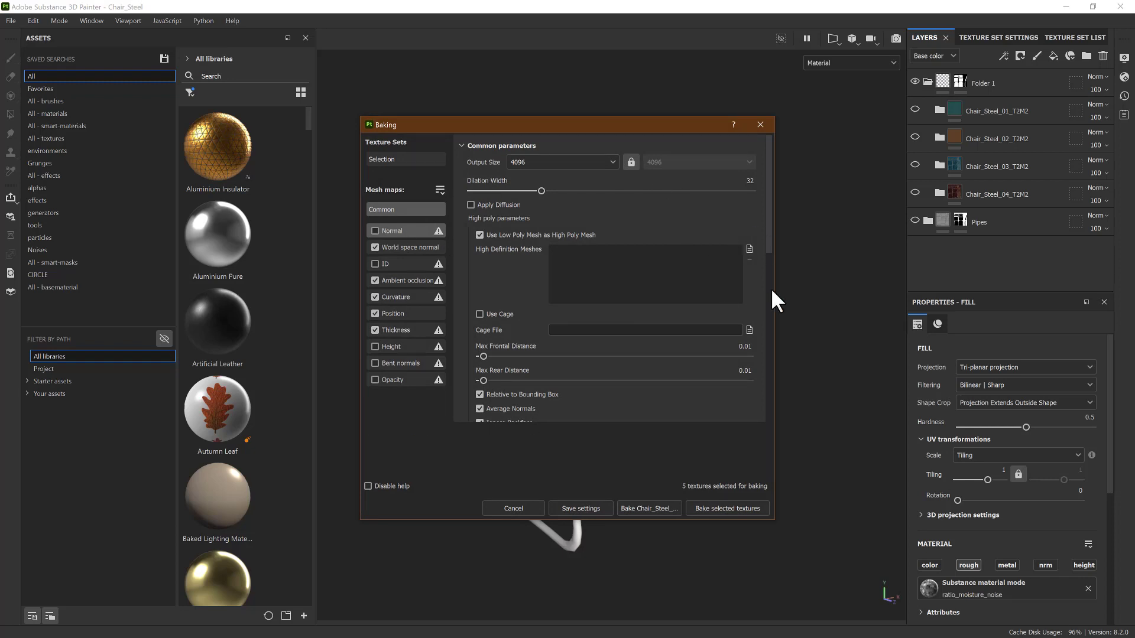
pyautogui.click(762, 127)
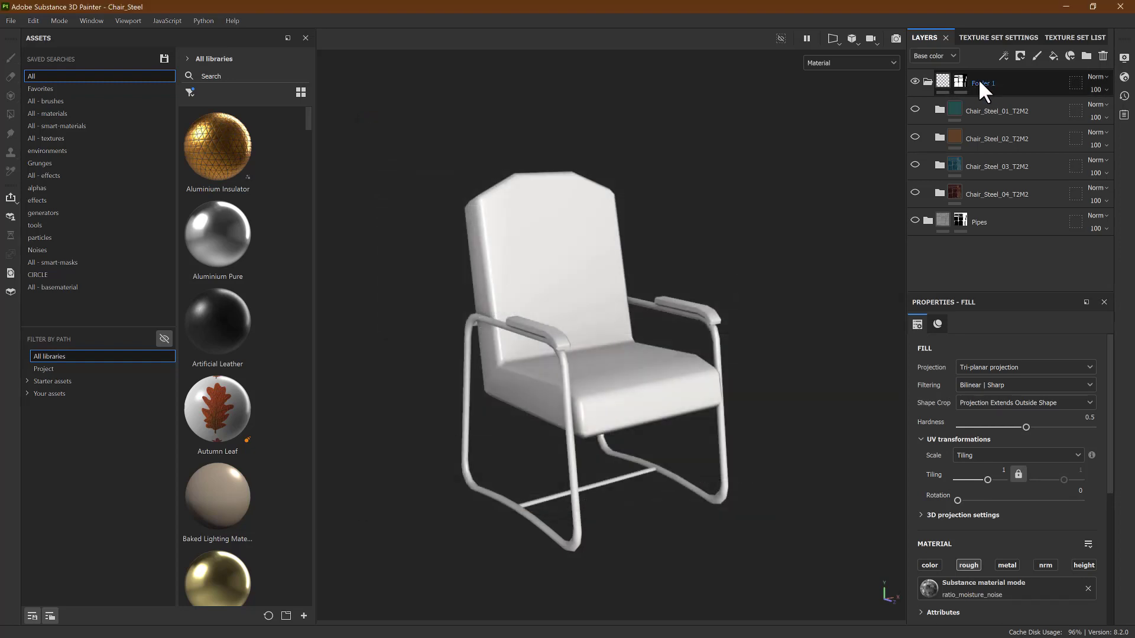
pyautogui.click(993, 40)
pyautogui.scroll(-8, 1016, 261)
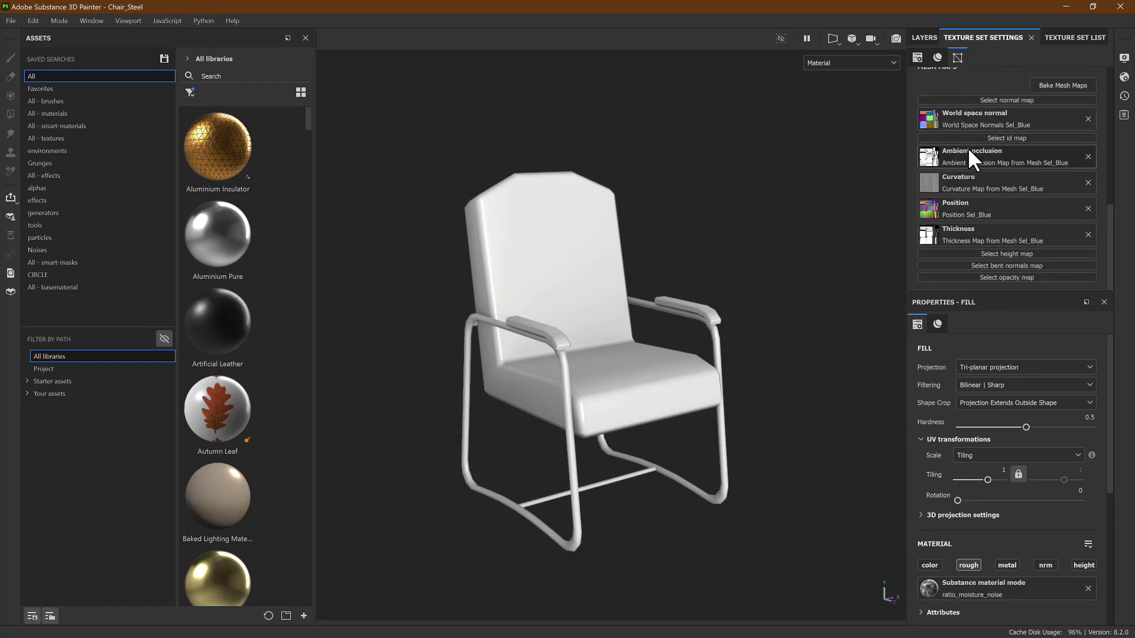
# Show the layer stack, make the Pipes folder visible and expand it to its steel layers
pyautogui.click(912, 40)
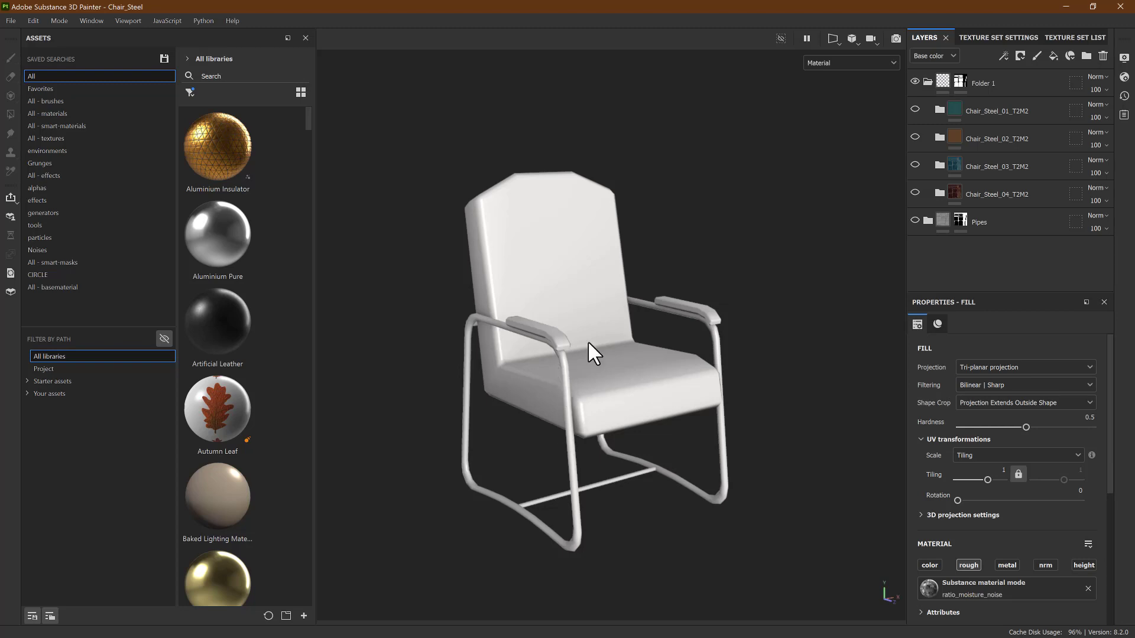
pyautogui.click(916, 220)
pyautogui.keyDown('alt'); pyautogui.moveTo(560, 354); pyautogui.dragTo(535, 353); pyautogui.keyUp('alt')
pyautogui.keyDown('alt'); pyautogui.moveTo(615, 380); pyautogui.dragTo(548, 414, button='right'); pyautogui.keyUp('alt')
pyautogui.keyDown('alt'); pyautogui.moveTo(548, 414); pyautogui.dragTo(555, 346, button='middle'); pyautogui.keyUp('alt')
pyautogui.keyDown('alt'); pyautogui.moveTo(555, 345); pyautogui.dragTo(601, 367); pyautogui.keyUp('alt')
pyautogui.click(927, 221)
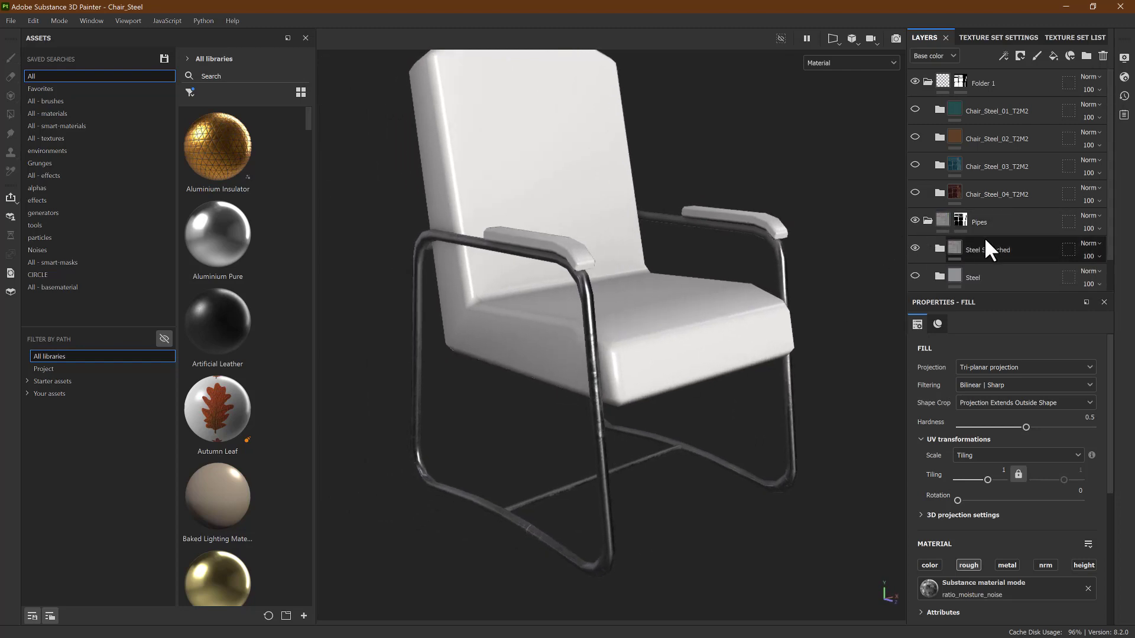
pyautogui.scroll(-1, 999, 230)
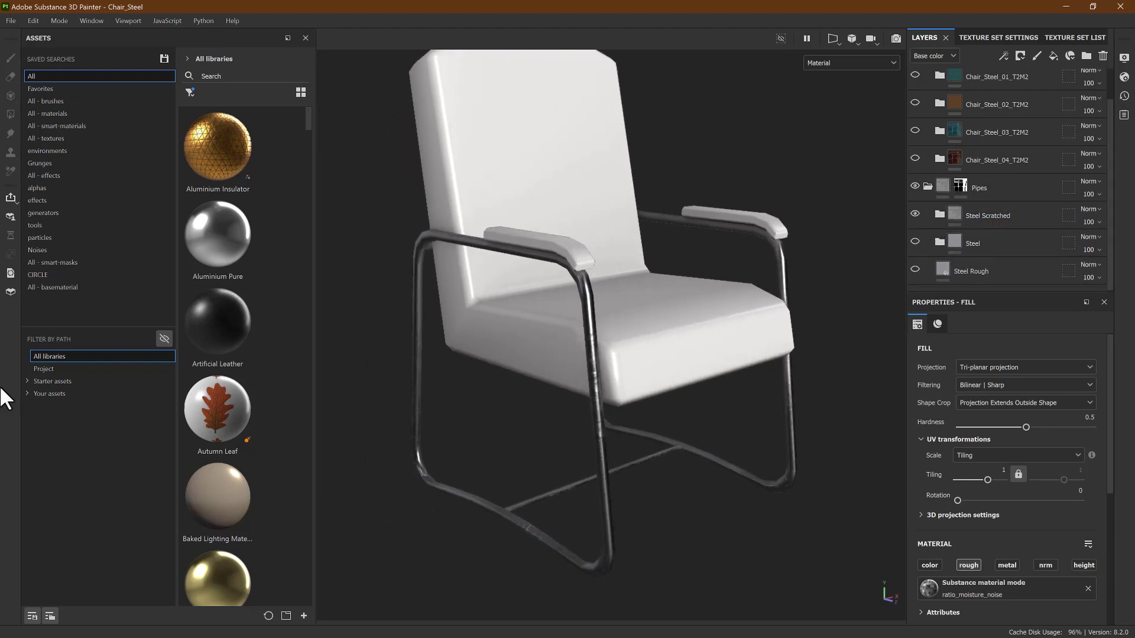
# Widen the asset thumbnail area and examine the scratched steel on the chair's pipes under rotated environment lighting
pyautogui.moveTo(178, 218); pyautogui.dragTo(129, 226)
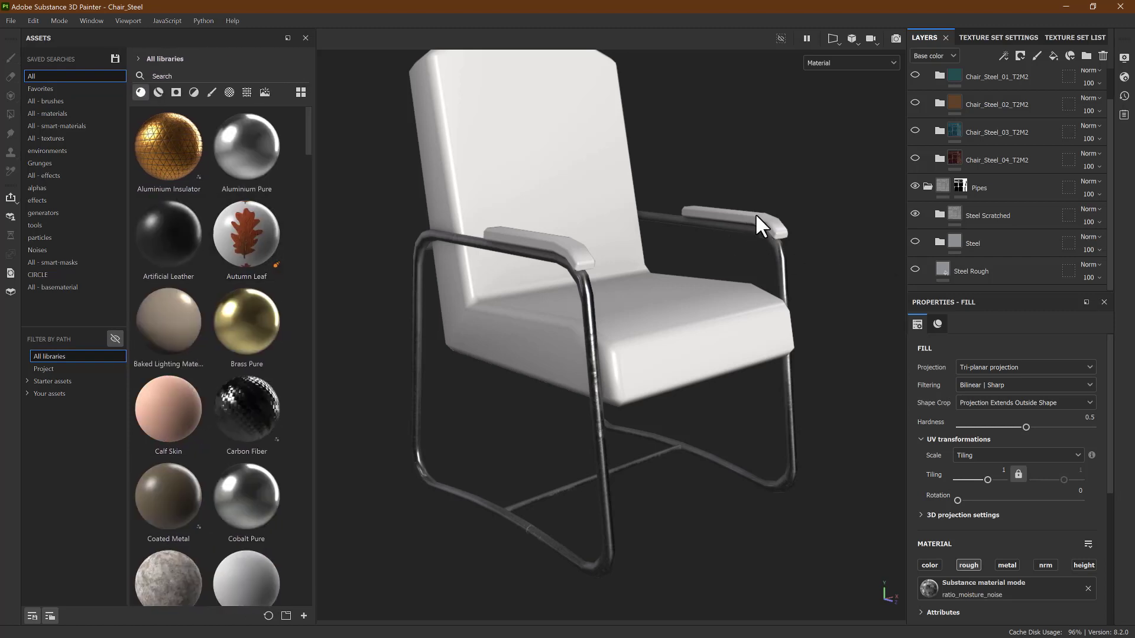
pyautogui.keyDown('alt'); pyautogui.moveTo(611, 189); pyautogui.dragTo(601, 219, button='middle'); pyautogui.keyUp('alt')
pyautogui.keyDown('alt'); pyautogui.moveTo(601, 445); pyautogui.dragTo(618, 316, button='middle'); pyautogui.keyUp('alt')
pyautogui.keyDown('alt'); pyautogui.moveTo(524, 224); pyautogui.dragTo(524, 419, button='right'); pyautogui.keyUp('alt')
pyautogui.keyDown('alt'); pyautogui.moveTo(524, 419); pyautogui.dragTo(570, 349); pyautogui.keyUp('alt')
pyautogui.keyDown('alt'); pyautogui.moveTo(710, 325); pyautogui.dragTo(710, 375, button='right'); pyautogui.keyUp('alt')
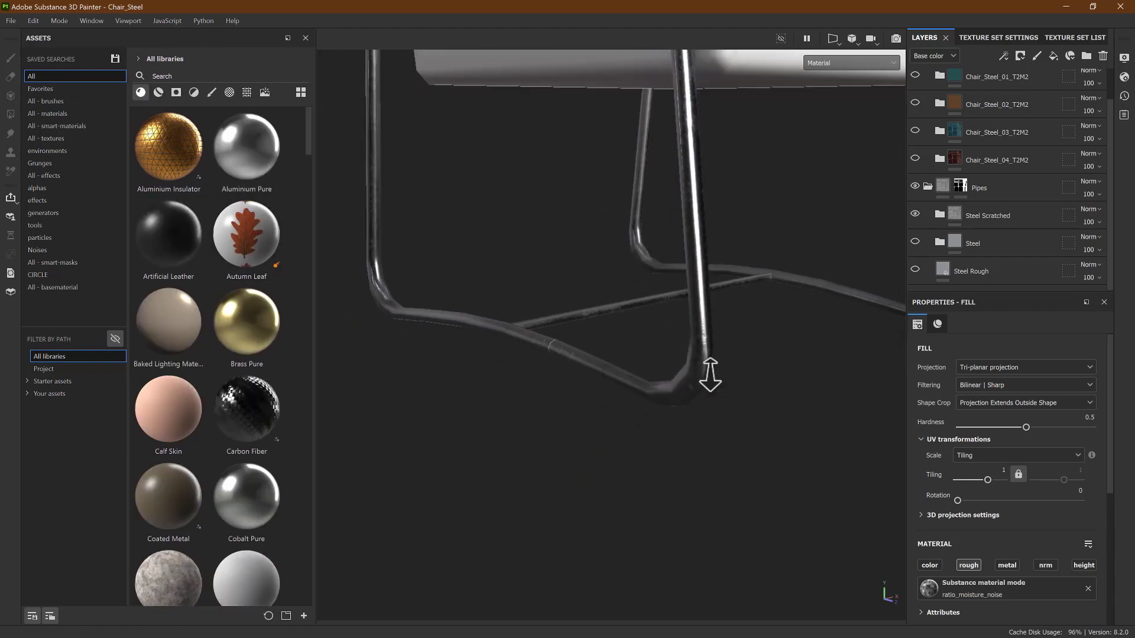
pyautogui.keyDown('alt'); pyautogui.moveTo(710, 376); pyautogui.dragTo(713, 370); pyautogui.keyUp('alt')
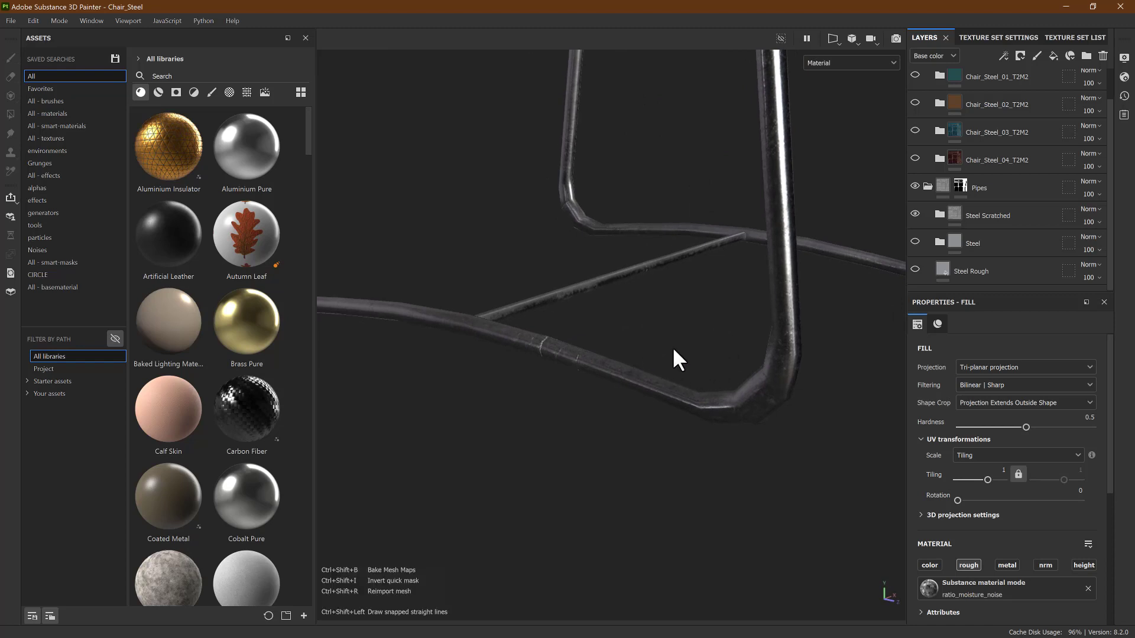
pyautogui.keyDown('shift'); pyautogui.moveTo(656, 355); pyautogui.dragTo(615, 334, button='right'); pyautogui.keyUp('shift')
pyautogui.scroll(-3, 654, 333)
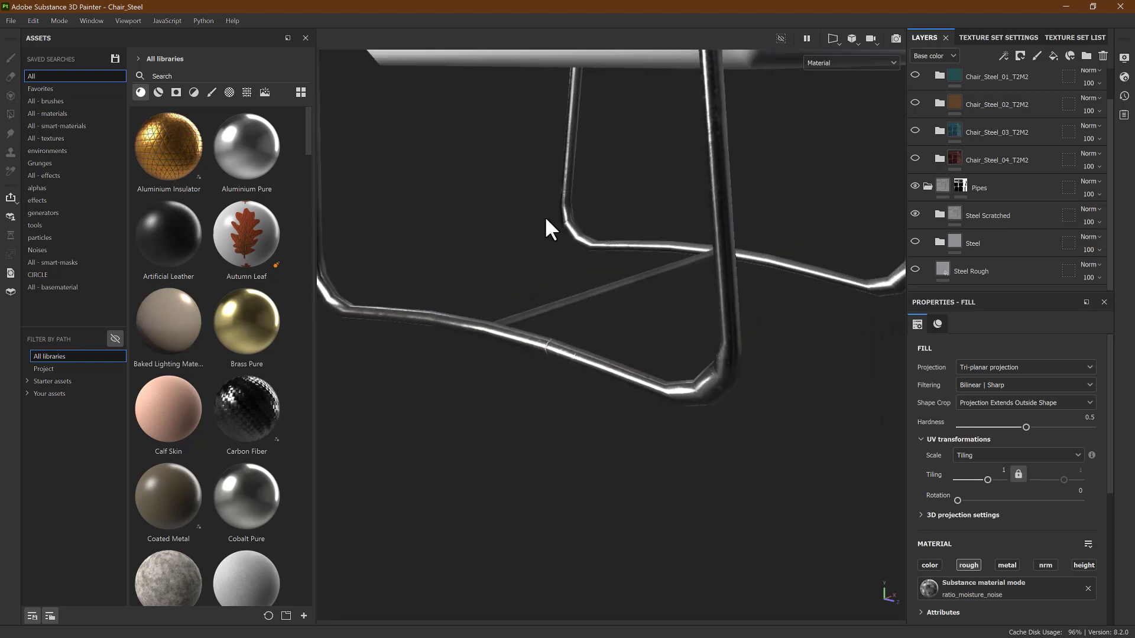
pyautogui.keyDown('alt'); pyautogui.moveTo(545, 218); pyautogui.dragTo(537, 374, button='middle'); pyautogui.keyUp('alt')
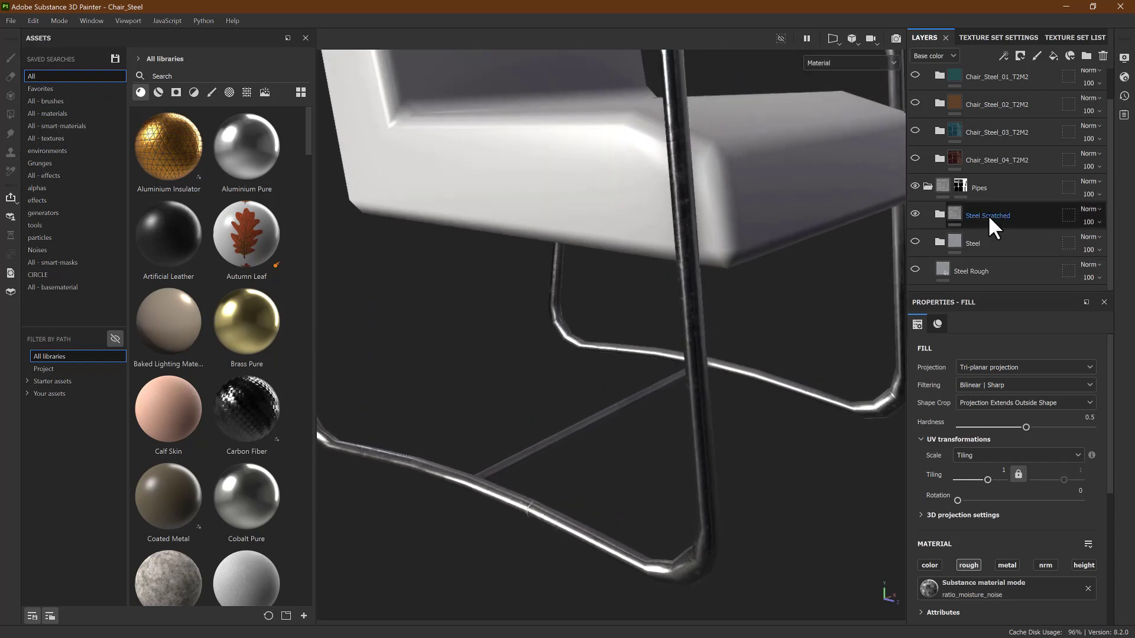
pyautogui.keyDown('alt'); pyautogui.moveTo(747, 274); pyautogui.dragTo(751, 291, button='middle'); pyautogui.keyUp('alt')
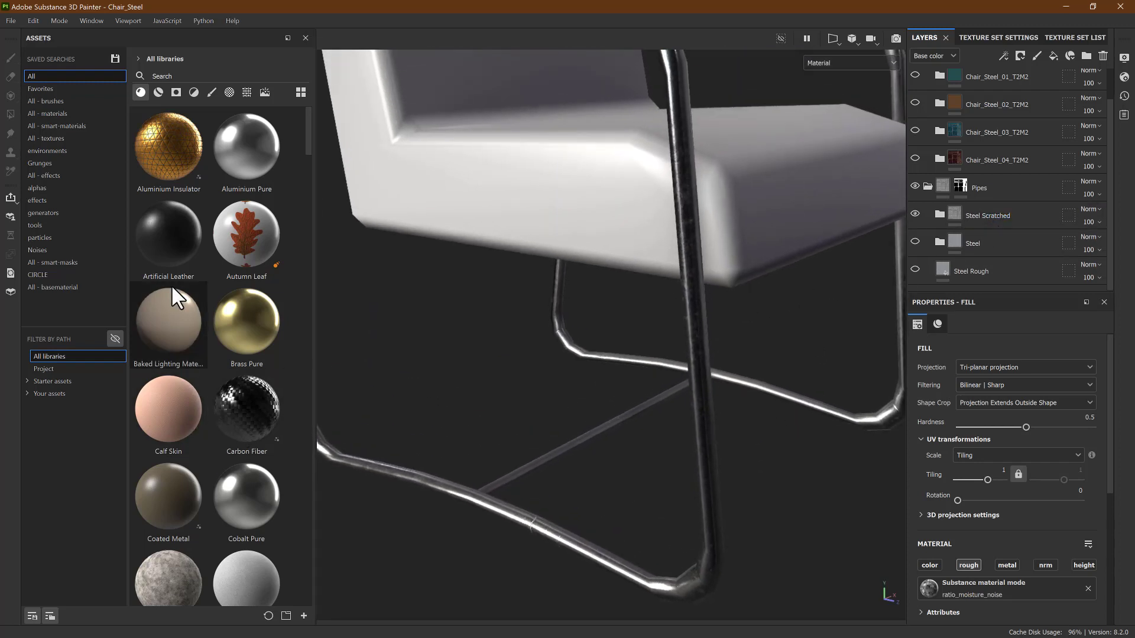
# Filter the assets to smart materials, browse through the fabric and leather ones, and frame the whole chair
pyautogui.click(87, 126)
pyautogui.scroll(-15, 279, 318)
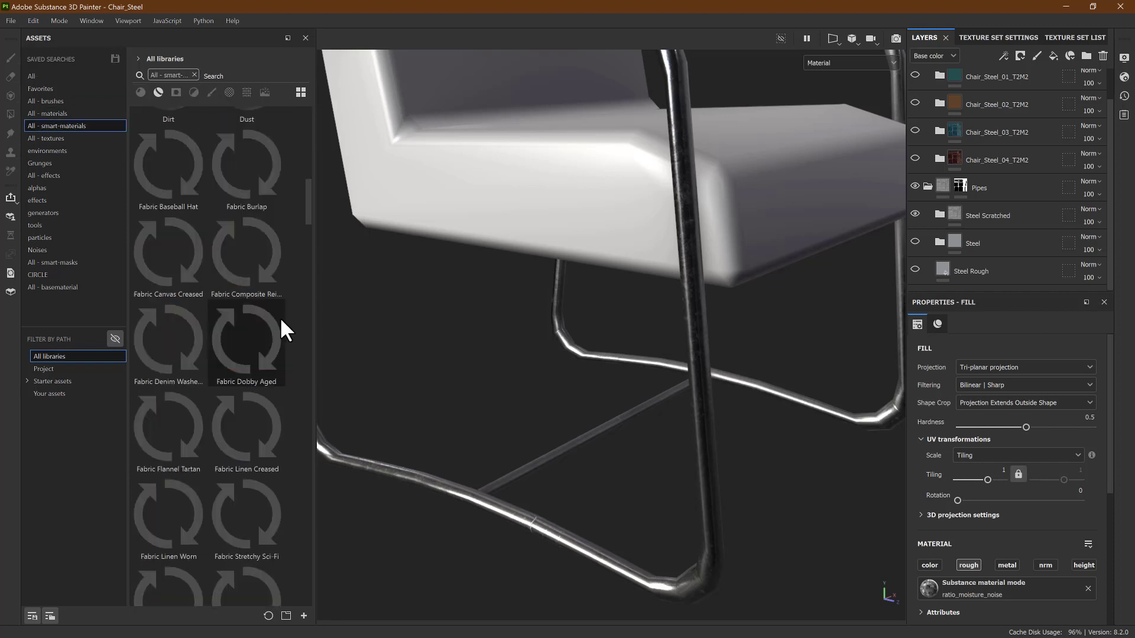
pyautogui.keyDown('alt'); pyautogui.moveTo(538, 348); pyautogui.dragTo(512, 400); pyautogui.keyUp('alt')
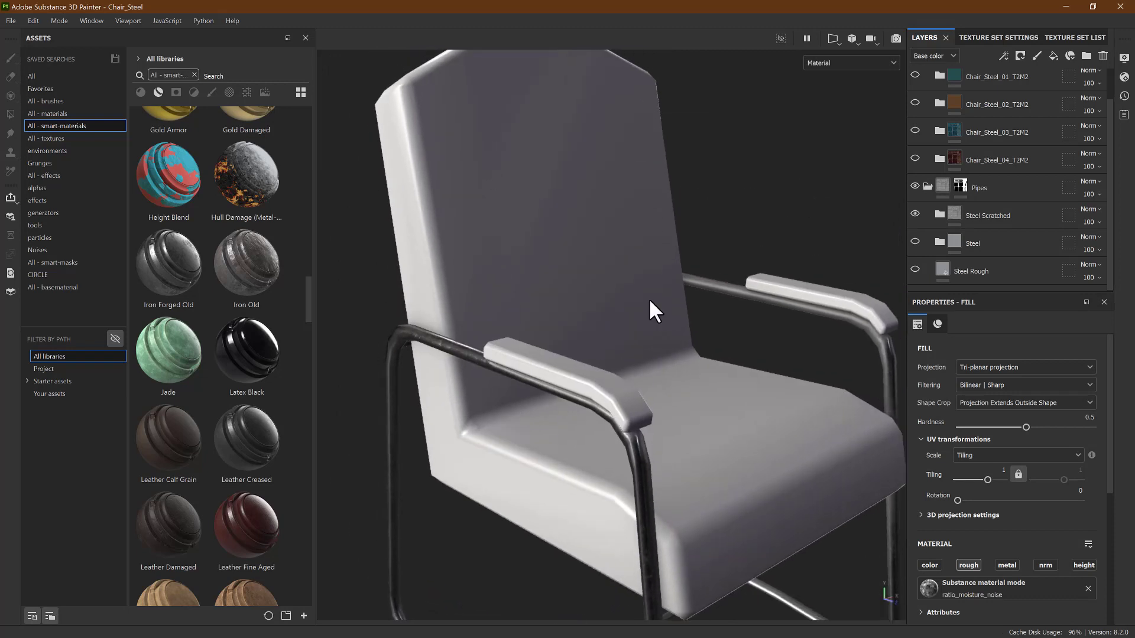
pyautogui.press('f')
pyautogui.scroll(1, 974, 104)
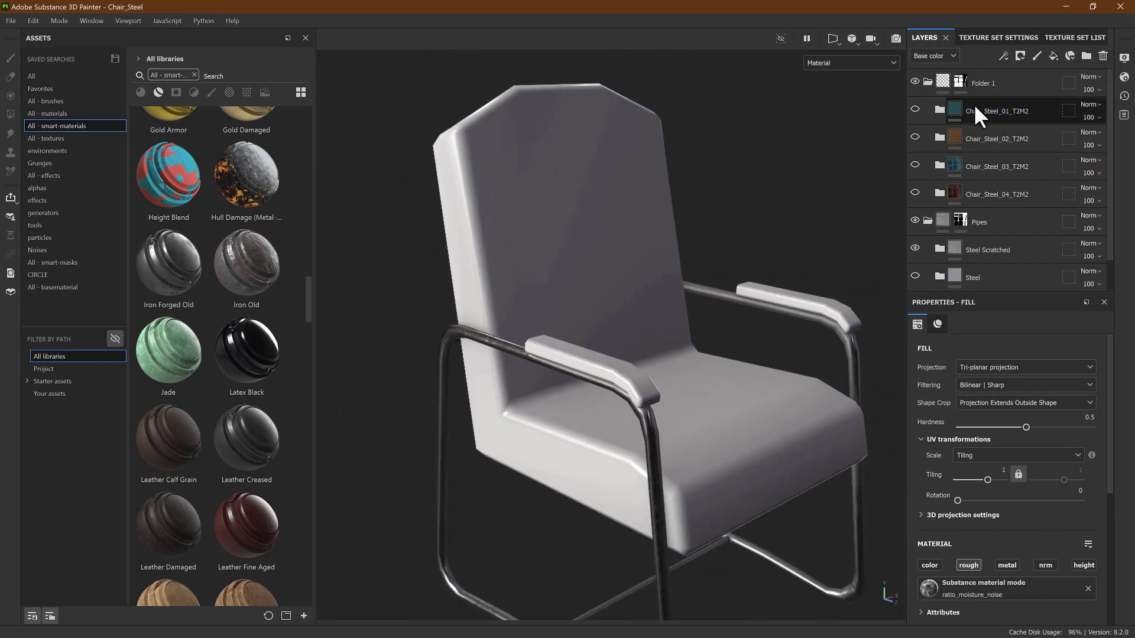
# Make the Chair_Steel_01_T2M2 layer folder visible and inspect the green leather upholstery under rotated environment lighting
pyautogui.click(915, 109)
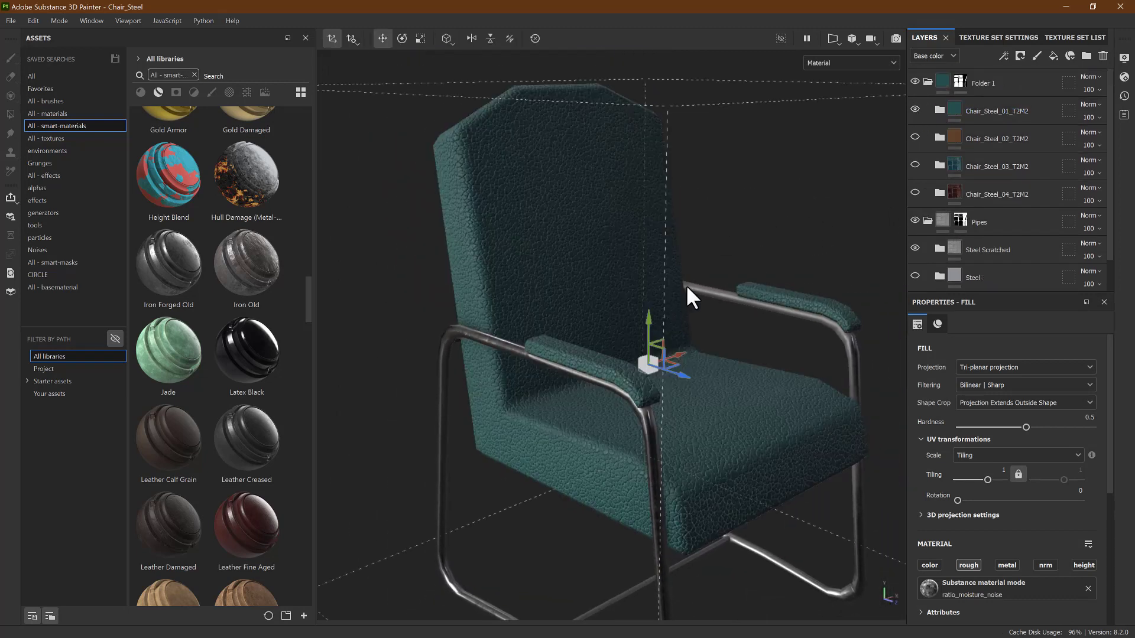
pyautogui.keyDown('alt'); pyautogui.moveTo(687, 285); pyautogui.dragTo(678, 282); pyautogui.keyUp('alt')
pyautogui.press('q')
pyautogui.keyDown('alt'); pyautogui.moveTo(666, 247); pyautogui.dragTo(635, 252, button='middle'); pyautogui.keyUp('alt')
pyautogui.keyDown('alt'); pyautogui.moveTo(635, 251); pyautogui.dragTo(538, 350, button='right'); pyautogui.keyUp('alt')
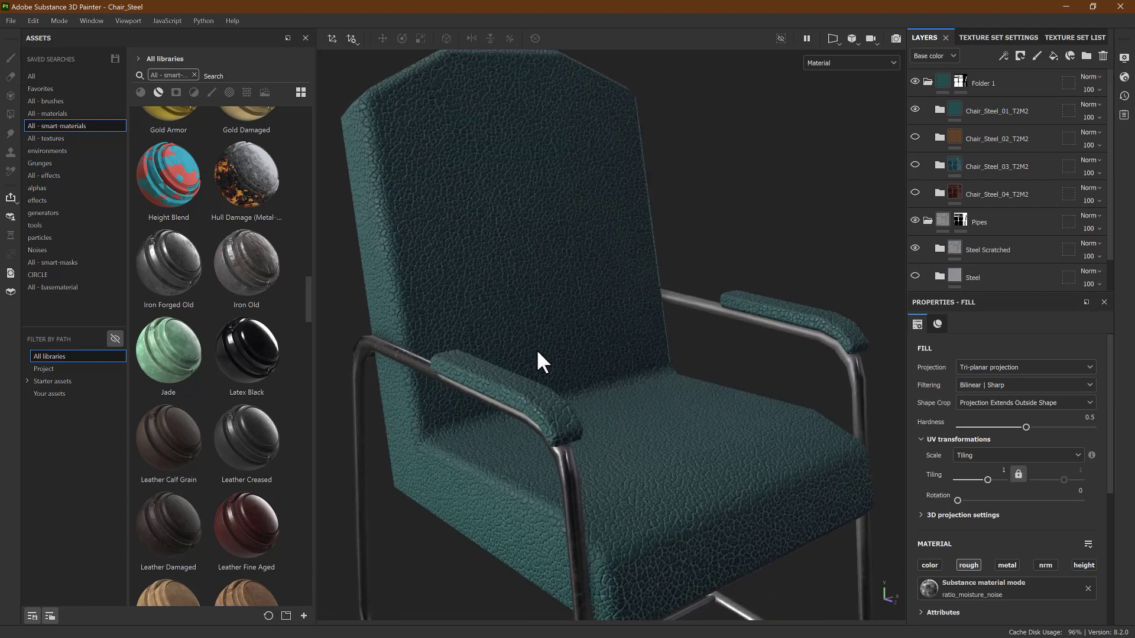
pyautogui.keyDown('alt'); pyautogui.moveTo(538, 350); pyautogui.dragTo(517, 352); pyautogui.keyUp('alt')
pyautogui.keyDown('alt'); pyautogui.moveTo(517, 352); pyautogui.dragTo(580, 313, button='middle'); pyautogui.keyUp('alt')
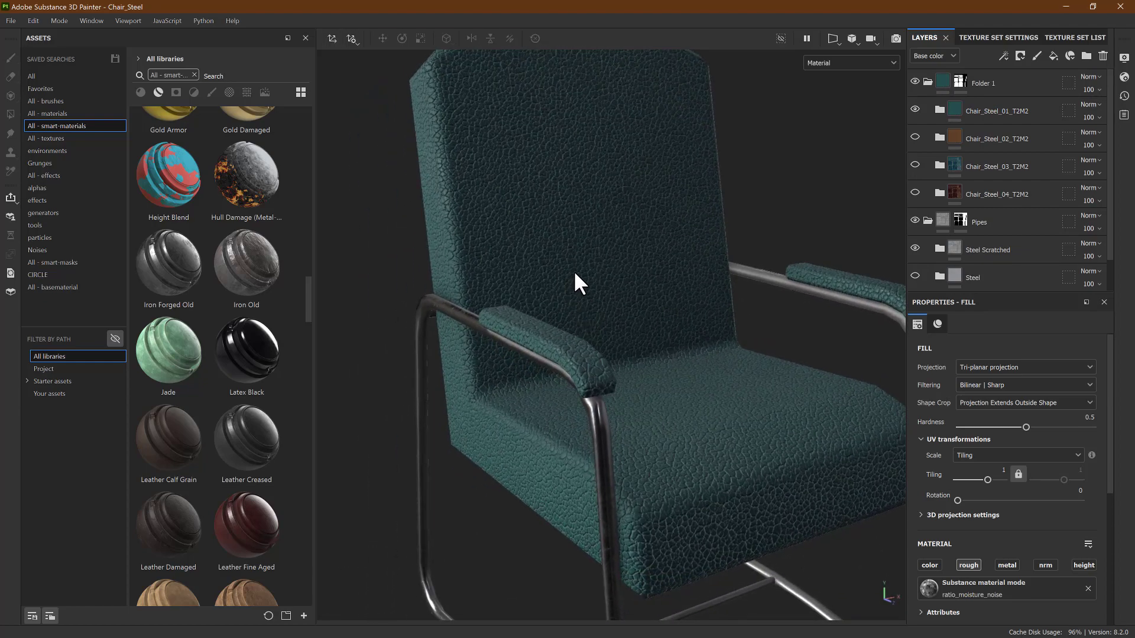
pyautogui.keyDown('alt'); pyautogui.moveTo(574, 273); pyautogui.dragTo(527, 319); pyautogui.keyUp('alt')
pyautogui.keyDown('alt'); pyautogui.moveTo(548, 307); pyautogui.dragTo(502, 298, button='right'); pyautogui.keyUp('alt')
pyautogui.keyDown('alt'); pyautogui.moveTo(502, 298); pyautogui.dragTo(530, 297, button='middle'); pyautogui.keyUp('alt')
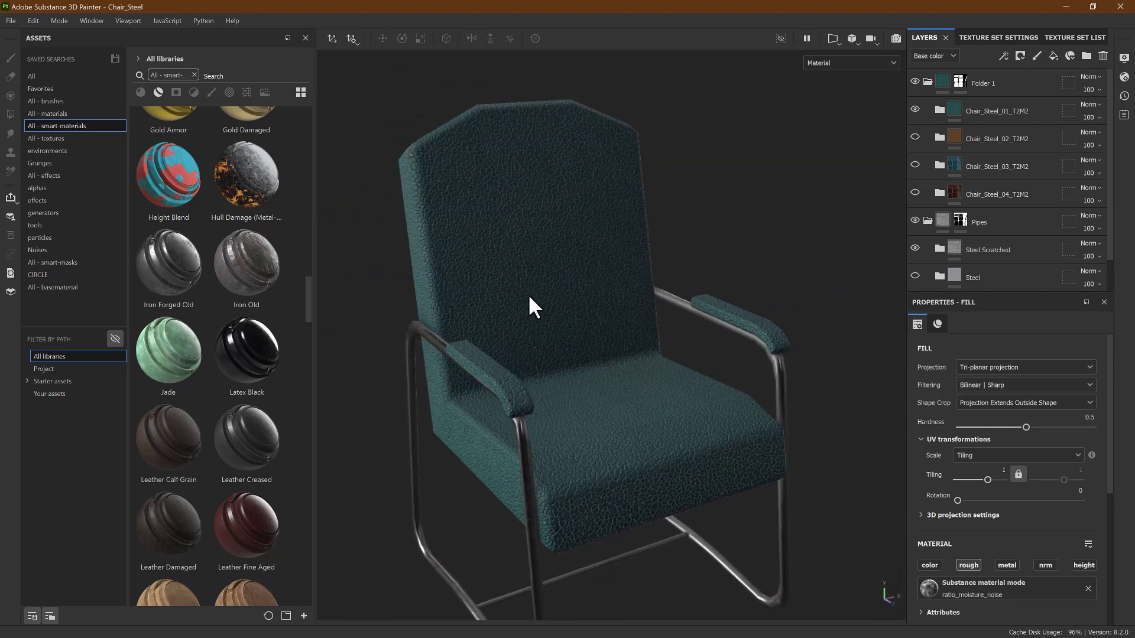
pyautogui.keyDown('shift'); pyautogui.moveTo(530, 298); pyautogui.dragTo(582, 298, button='right'); pyautogui.keyUp('shift')
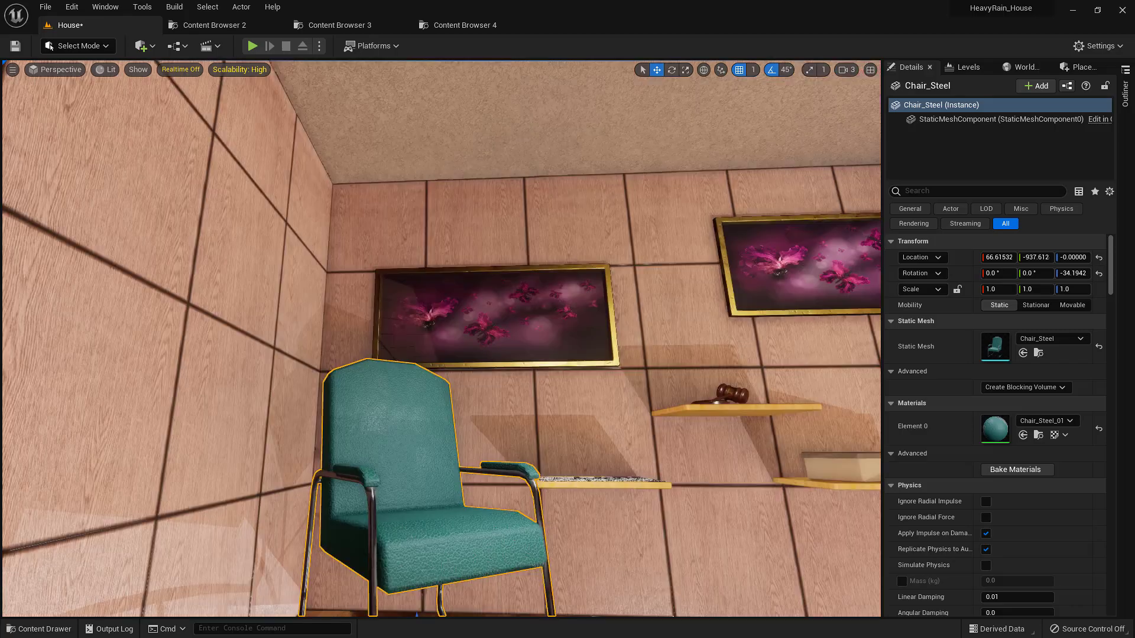
# Switch to Unreal Editor and open the Asset_Setup level from the Saves folder without saving the House level
pyautogui.moveTo(442, 339)
pyautogui.mouseDown(button='right')
pyautogui.moveTo(423, 437)
pyautogui.moveTo(441, 369)
pyautogui.moveTo(464, 355)
pyautogui.moveTo(284, 340)
pyautogui.moveTo(183, 316)
pyautogui.moveTo(205, 332)
pyautogui.mouseUp(button='right')
pyautogui.hotkey('ctrl', 'space')
pyautogui.click(395, 547)
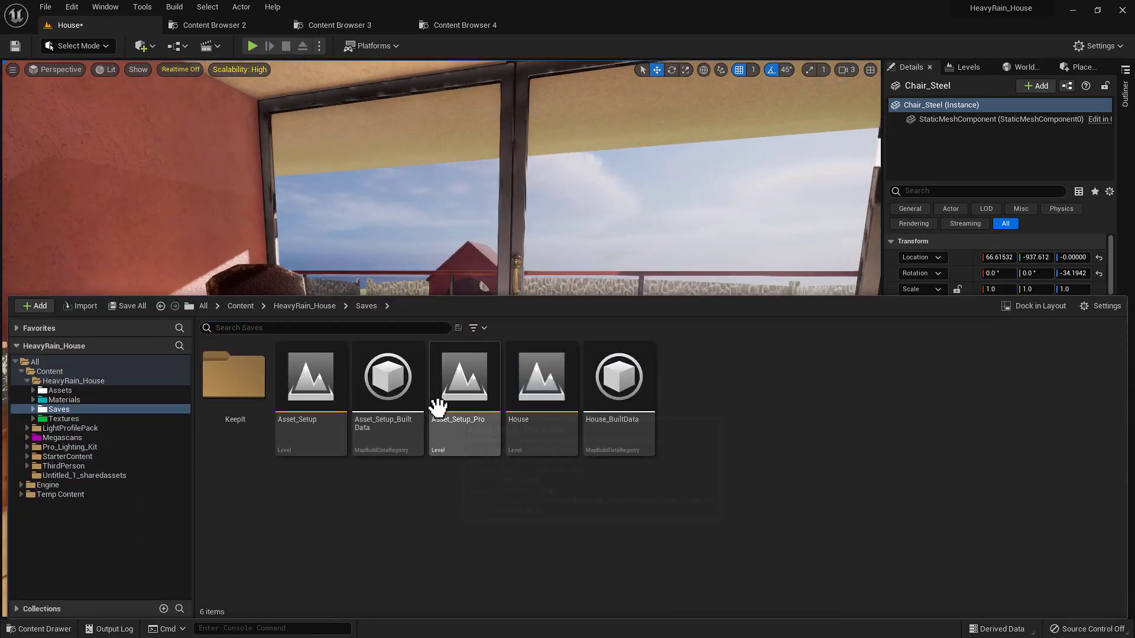
pyautogui.doubleClick(292, 409)
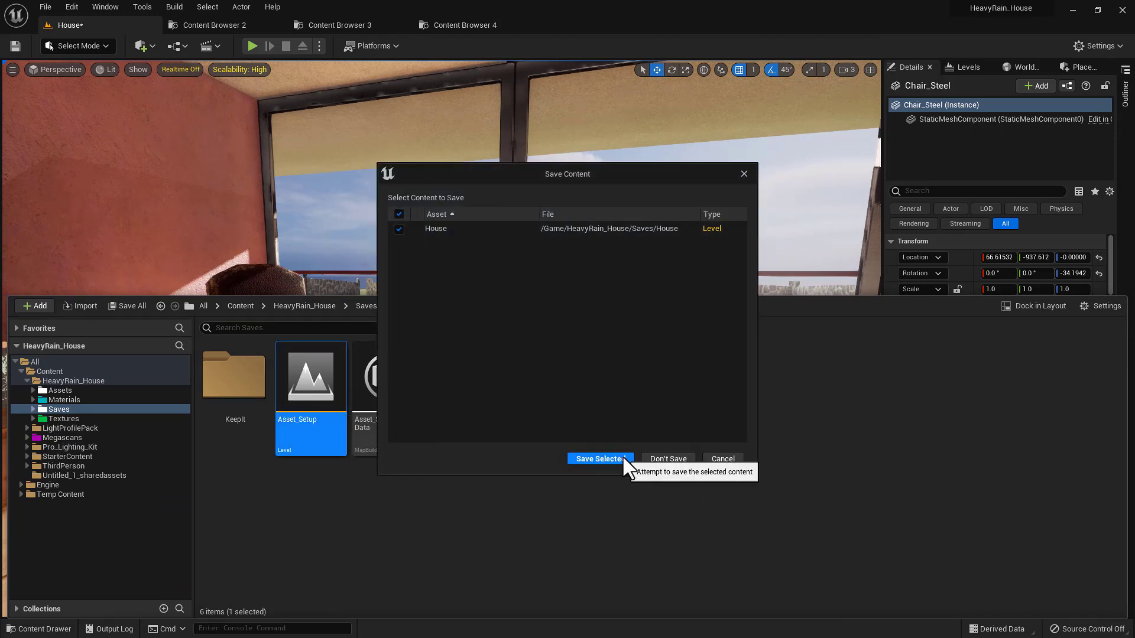
pyautogui.click(655, 461)
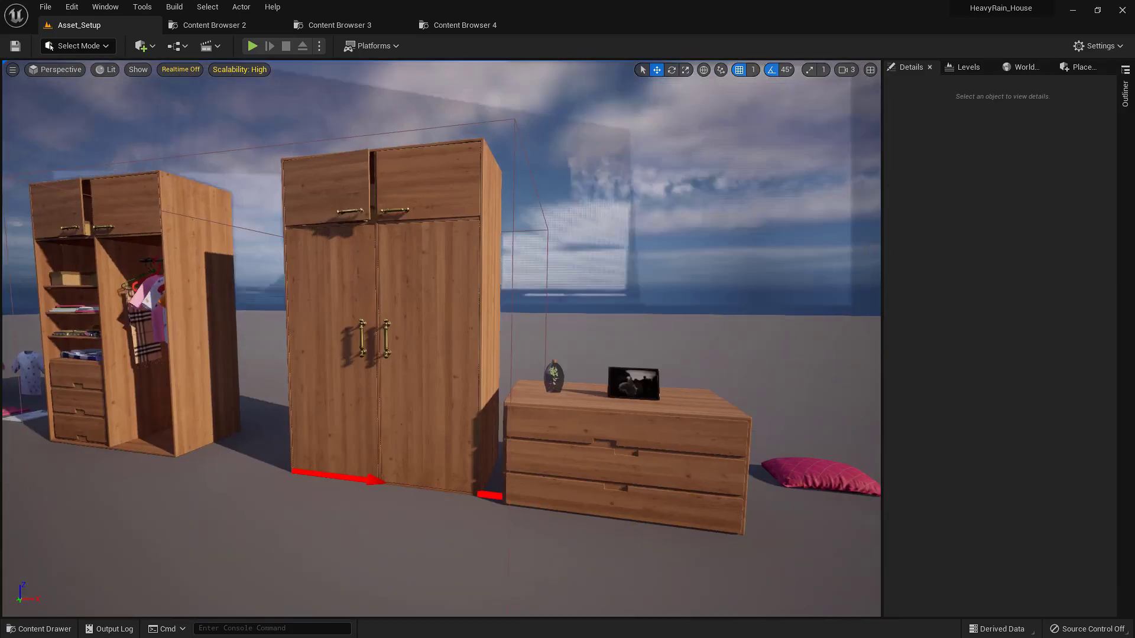
# Find the row of four steel chair variants in the Asset_Setup level and frame them all
pyautogui.press('d')
pyautogui.moveTo(442, 339); pyautogui.dragTo(455, 358, button='right')
pyautogui.press('w')
pyautogui.press('d')
pyautogui.press('a')
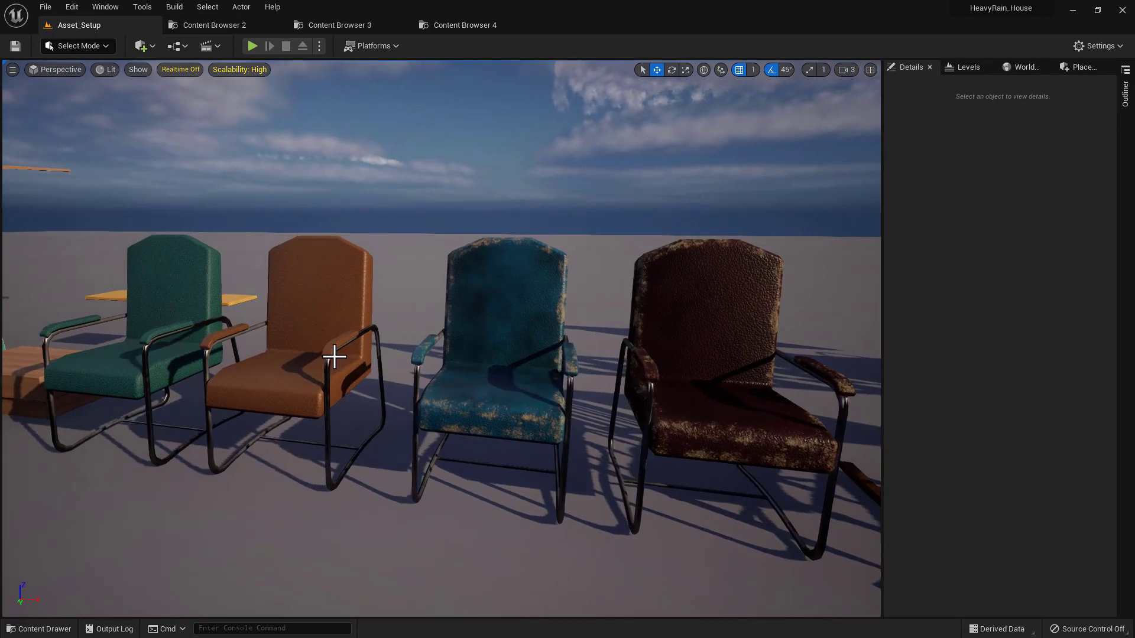
pyautogui.moveTo(332, 357); pyautogui.dragTo(340, 366, button='right')
pyautogui.press('s')
# Highlight all four steel chairs together, clear the selection and look closer at the green and brown ones
pyautogui.click(266, 306)
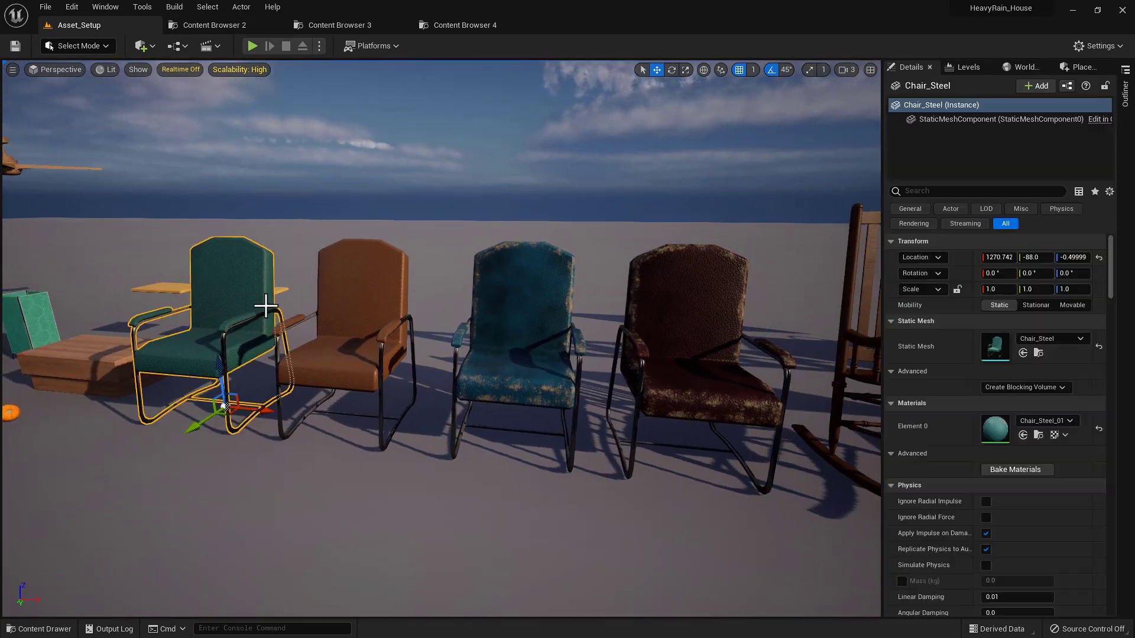
pyautogui.keyDown('ctrl'); pyautogui.click(365, 294); pyautogui.keyUp('ctrl')
pyautogui.keyDown('ctrl'); pyautogui.click(506, 284); pyautogui.keyUp('ctrl')
pyautogui.keyDown('ctrl'); pyautogui.click(689, 289); pyautogui.keyUp('ctrl')
pyautogui.press('Escape')
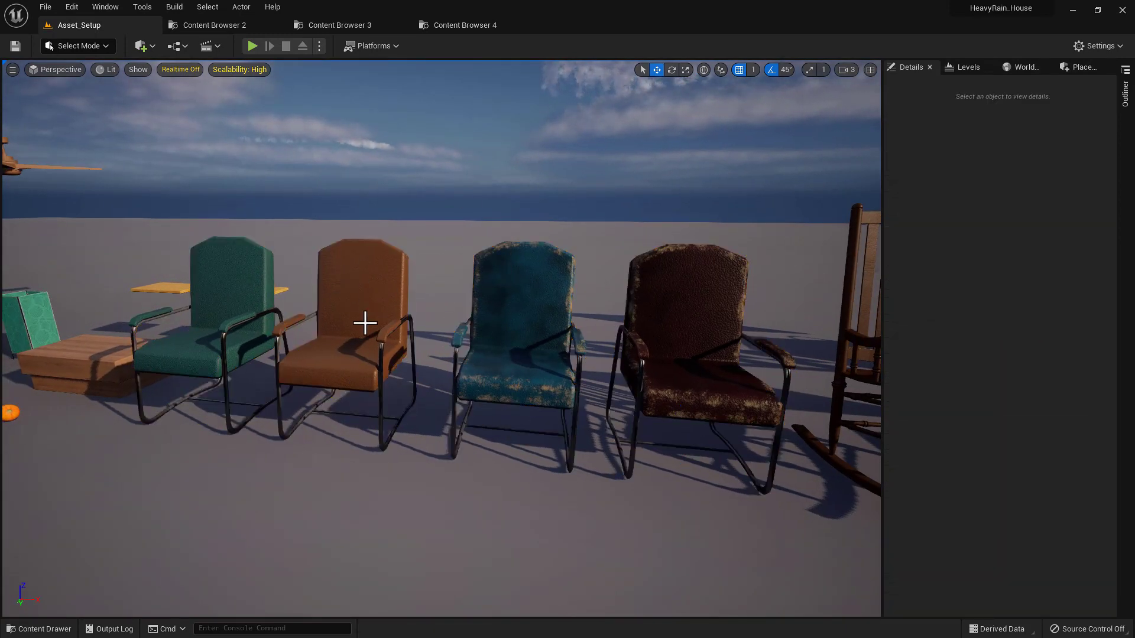
pyautogui.press('w')
pyautogui.moveTo(365, 323); pyautogui.dragTo(446, 323, button='right')
pyautogui.press('a')
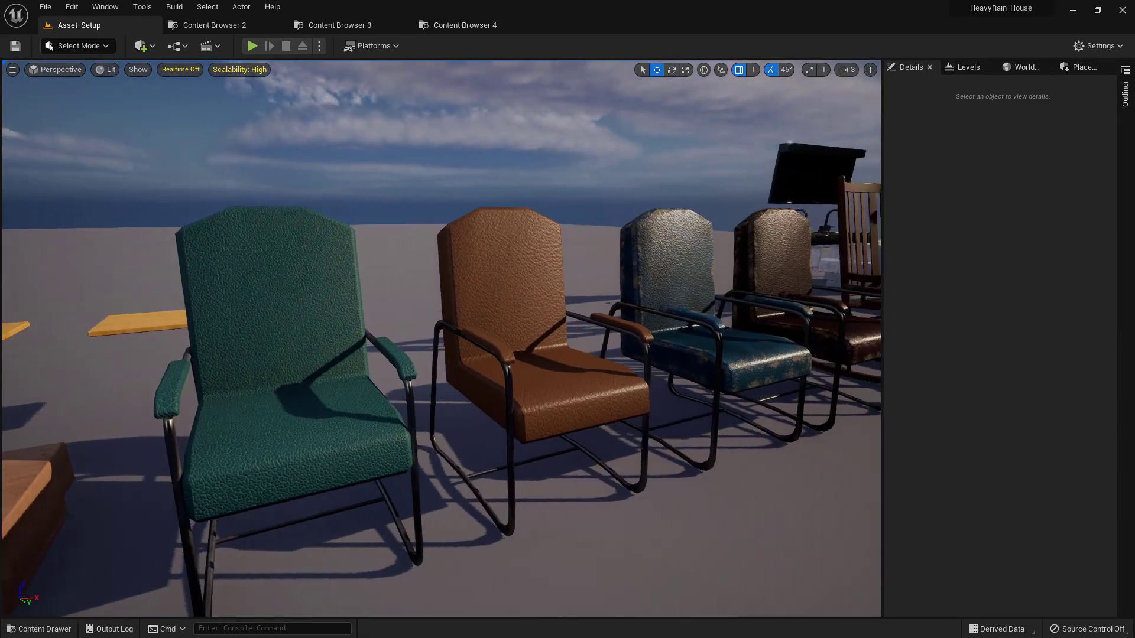
# Switch to the PureRef board, examine the game reference of the chair in maximized view, and return to Unreal Editor
pyautogui.hotkey('alt', 'Tab')
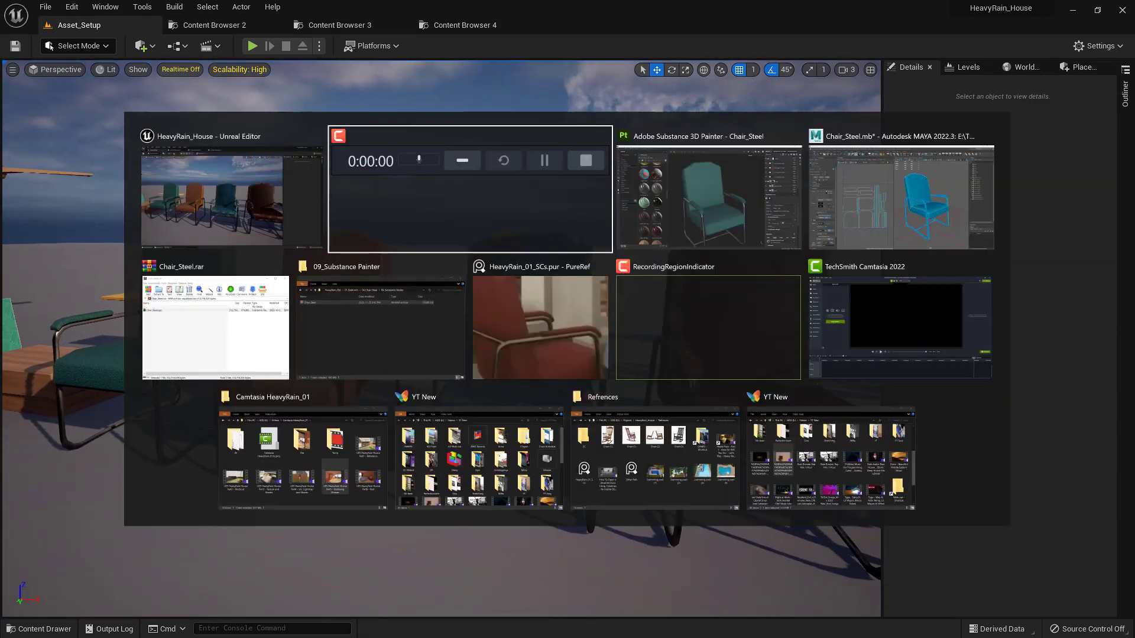
pyautogui.click(530, 320)
pyautogui.scroll(-3, 538, 278)
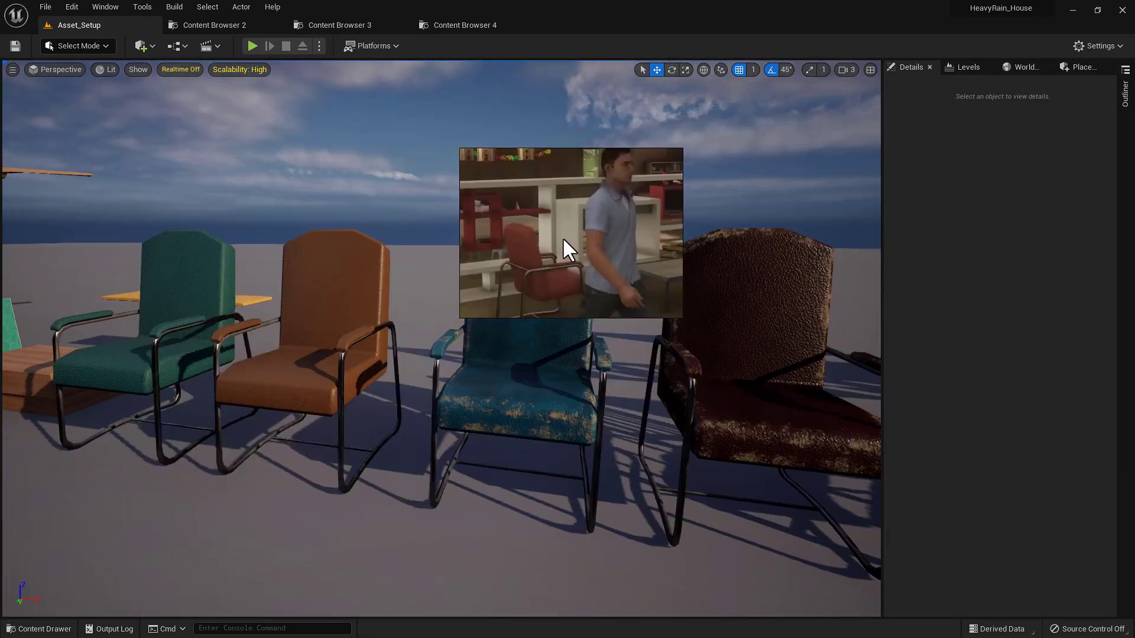
pyautogui.hotkey('ctrl', 'f')
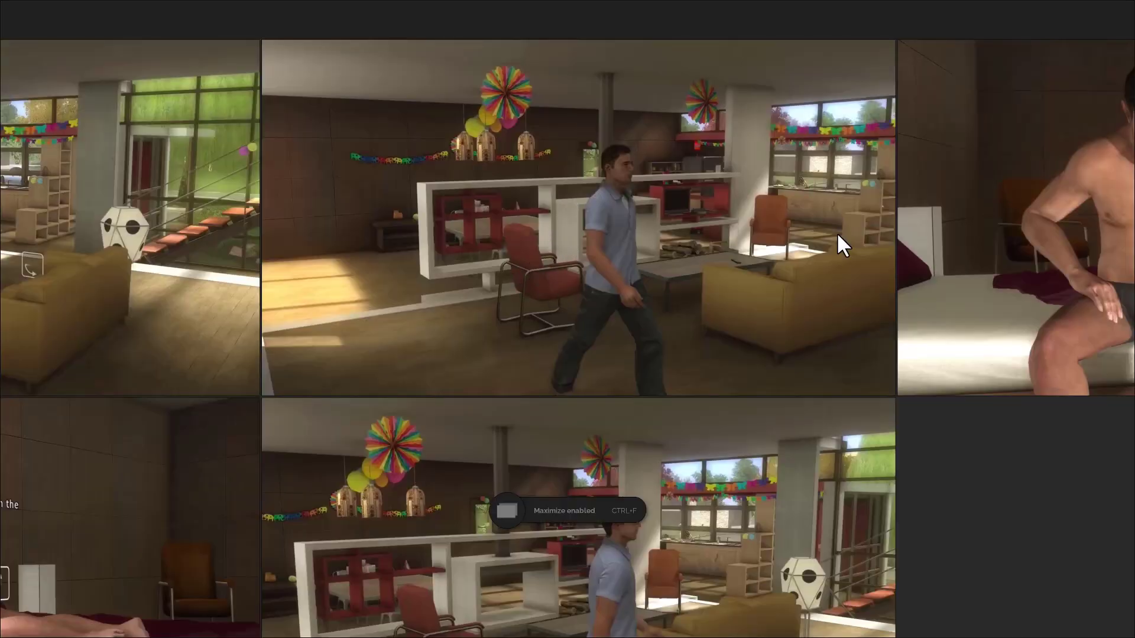
pyautogui.hotkey('ctrl', 'f')
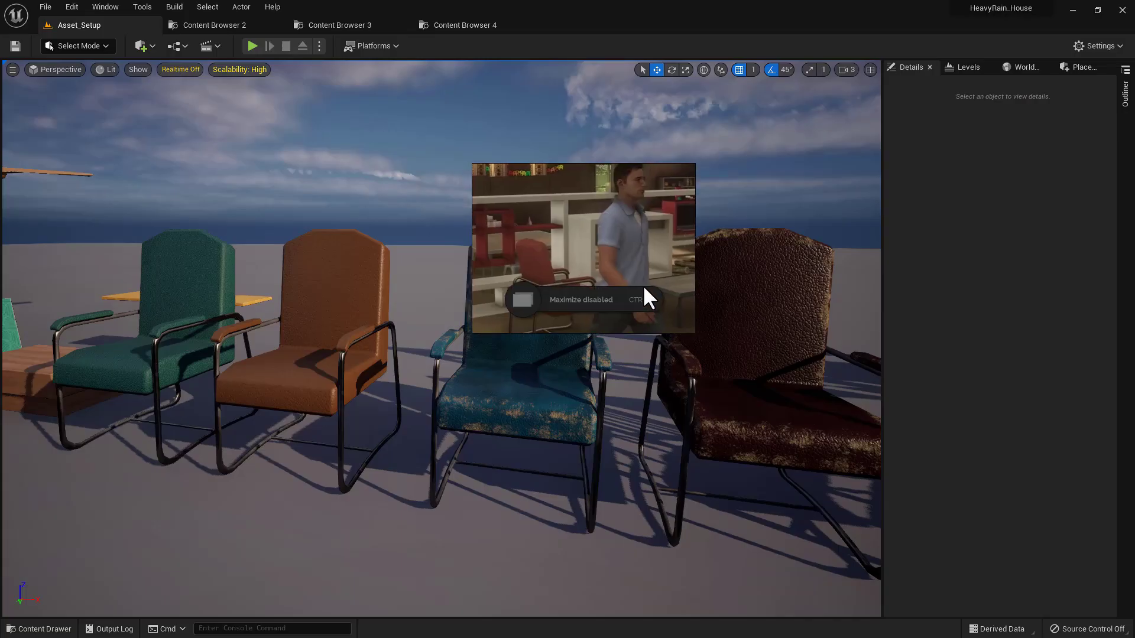
pyautogui.moveTo(644, 285); pyautogui.dragTo(788, 321, button='right')
pyautogui.click(513, 186)
# Highlight the clean green and brown chairs as a pair, highlight the worn blue and dark red pair, and clear the selection
pyautogui.moveTo(530, 357)
pyautogui.mouseDown(button='right')
pyautogui.moveTo(547, 334)
pyautogui.moveTo(603, 354)
pyautogui.moveTo(518, 368)
pyautogui.mouseUp(button='right')
pyautogui.press('d')
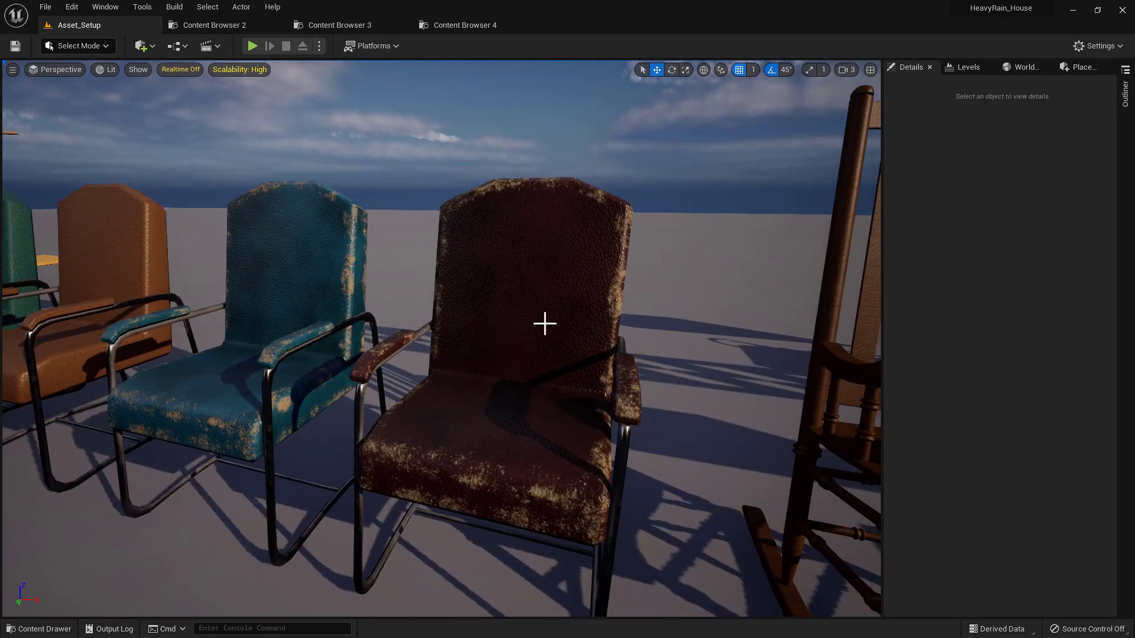
pyautogui.moveTo(545, 324); pyautogui.dragTo(314, 360, button='right')
pyautogui.press('a')
pyautogui.press('s')
pyautogui.click(255, 281)
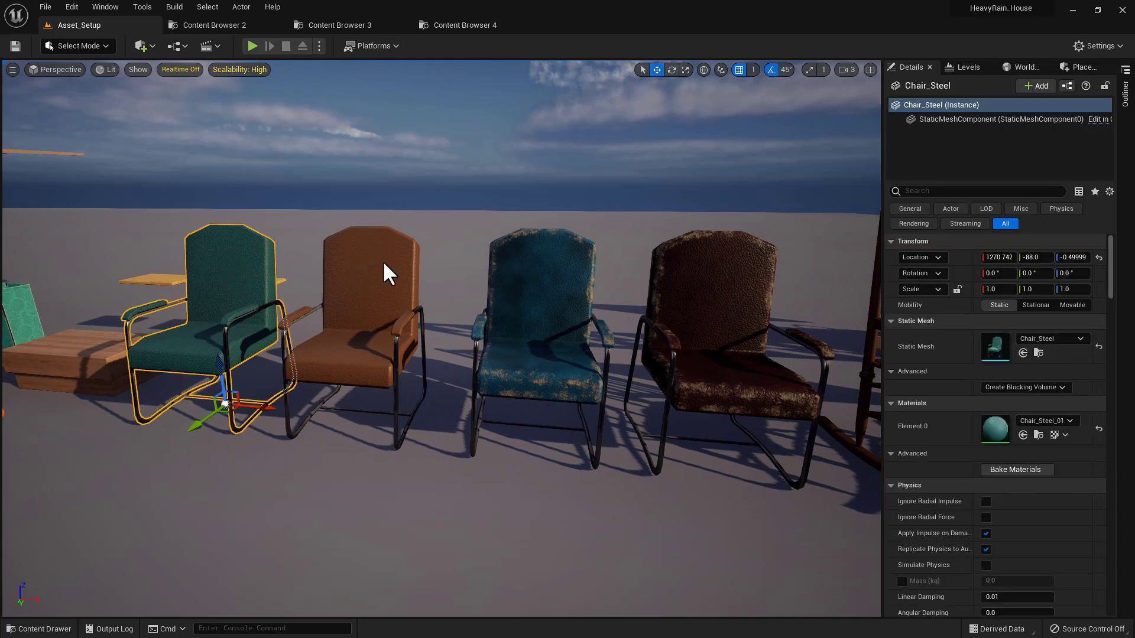
pyautogui.keyDown('ctrl'); pyautogui.click(387, 271); pyautogui.keyUp('ctrl')
pyautogui.click(550, 273)
pyautogui.keyDown('ctrl'); pyautogui.click(735, 291); pyautogui.keyUp('ctrl')
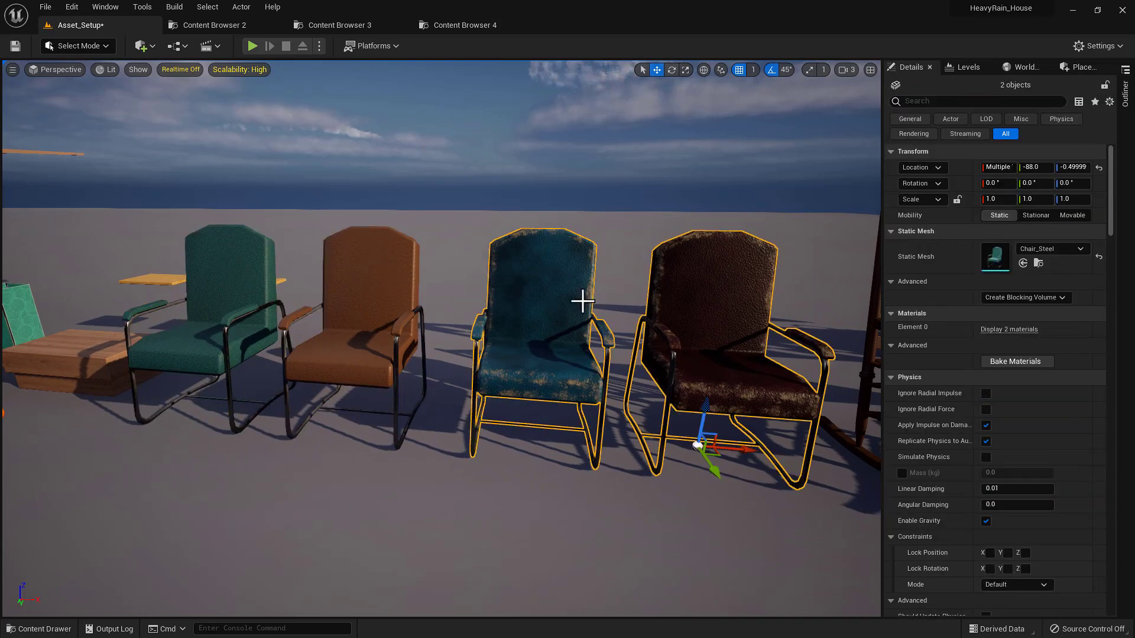
pyautogui.moveTo(583, 302); pyautogui.dragTo(477, 299, button='right')
pyautogui.press('Escape')
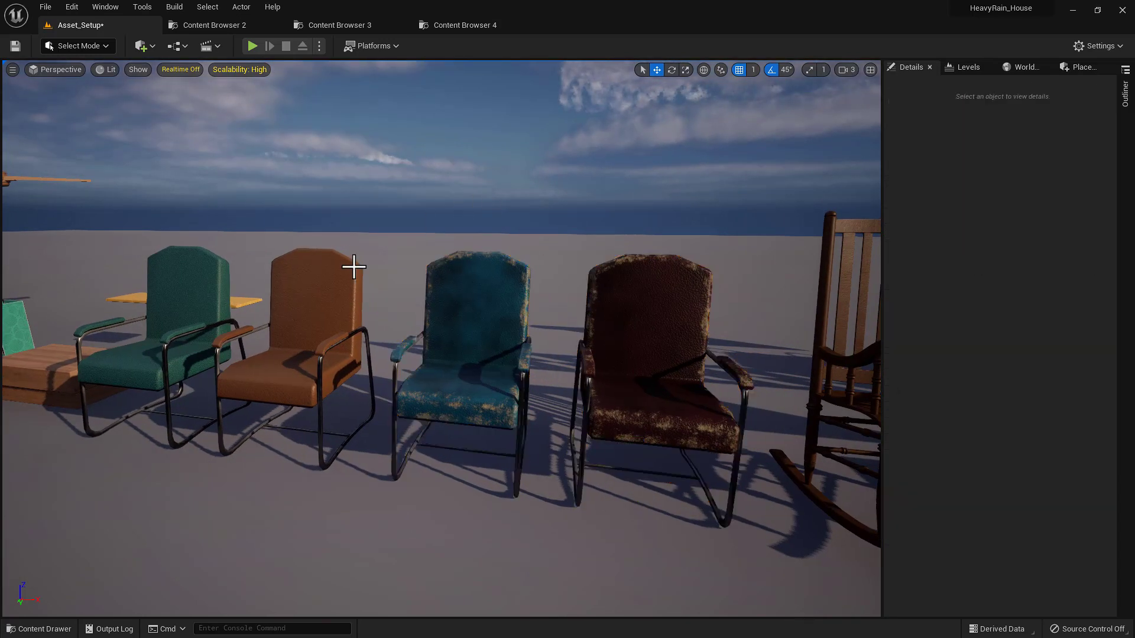
# Examine the green and brown chairs up close, selecting each in turn, and clear the selection
pyautogui.press('w')
pyautogui.moveTo(301, 336)
pyautogui.mouseDown(button='right')
pyautogui.moveTo(237, 330)
pyautogui.moveTo(307, 340)
pyautogui.mouseUp(button='right')
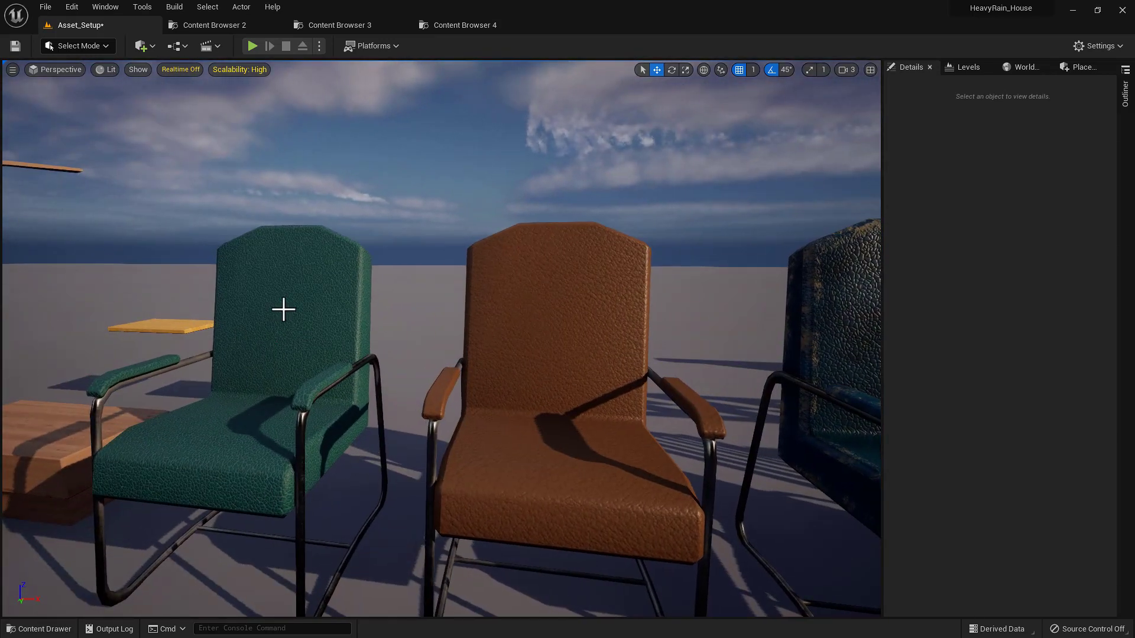
pyautogui.click(284, 309)
pyautogui.click(490, 308)
pyautogui.click(301, 298)
pyautogui.click(500, 311)
pyautogui.click(422, 201)
# Select the dark red and blue worn chairs in turn, deselect them and examine their worn leather up close
pyautogui.press('d')
pyautogui.moveTo(422, 201); pyautogui.dragTo(425, 229, button='right')
pyautogui.press('s')
pyautogui.click(484, 241)
pyautogui.click(347, 244)
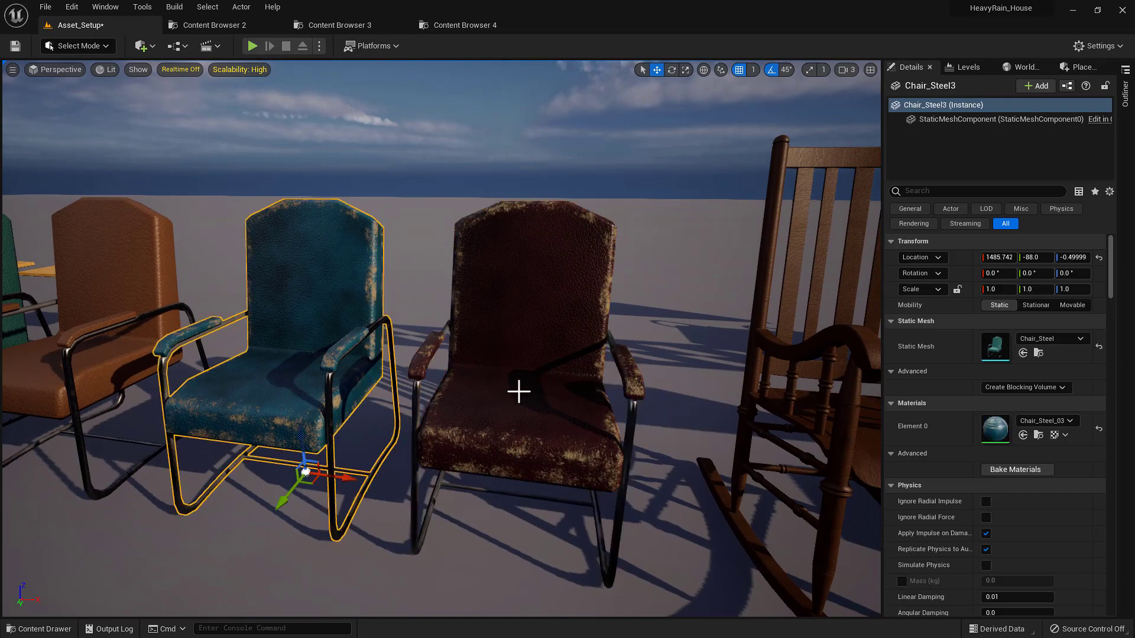
pyautogui.click(457, 185)
pyautogui.press('w')
pyautogui.moveTo(459, 365)
pyautogui.mouseDown(button='right')
pyautogui.moveTo(463, 390)
pyautogui.moveTo(461, 381)
pyautogui.mouseUp(button='right')
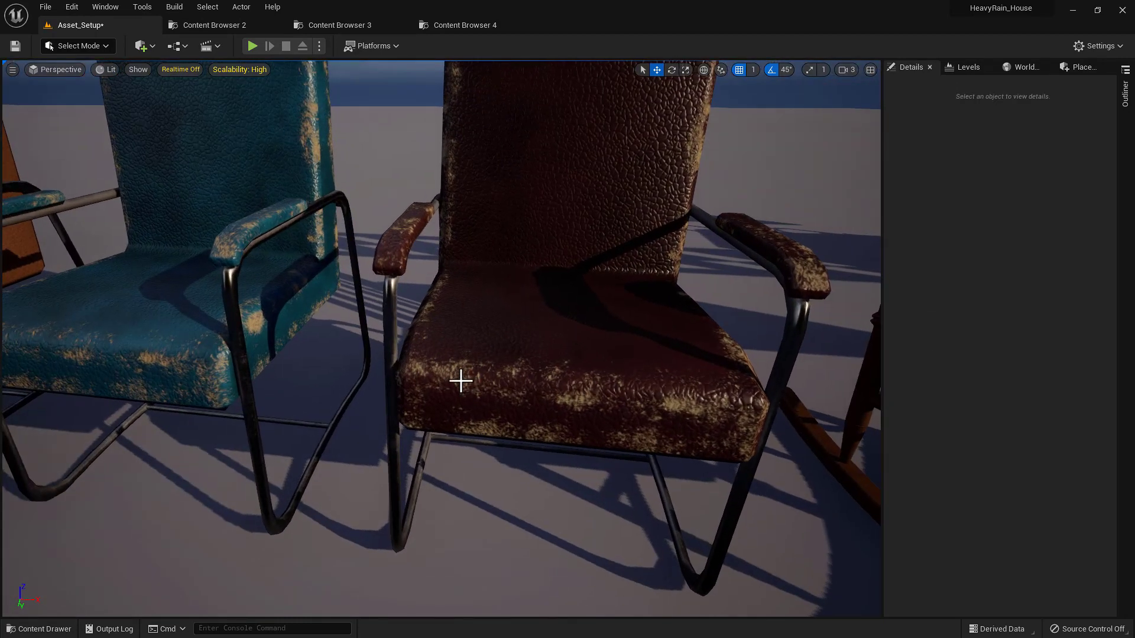
# Examine the four steel chair variants side by side from a wider view of the level
pyautogui.moveTo(323, 356); pyautogui.dragTo(288, 343, button='right')
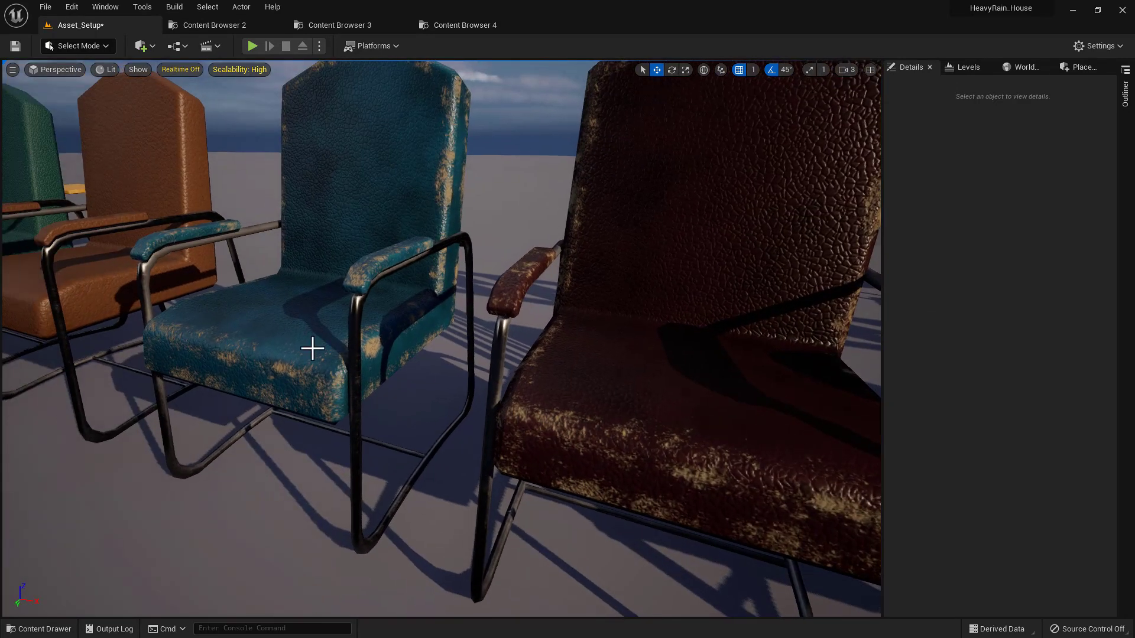
pyautogui.press('s')
pyautogui.moveTo(546, 388); pyautogui.dragTo(628, 307, button='right')
pyautogui.press('s')
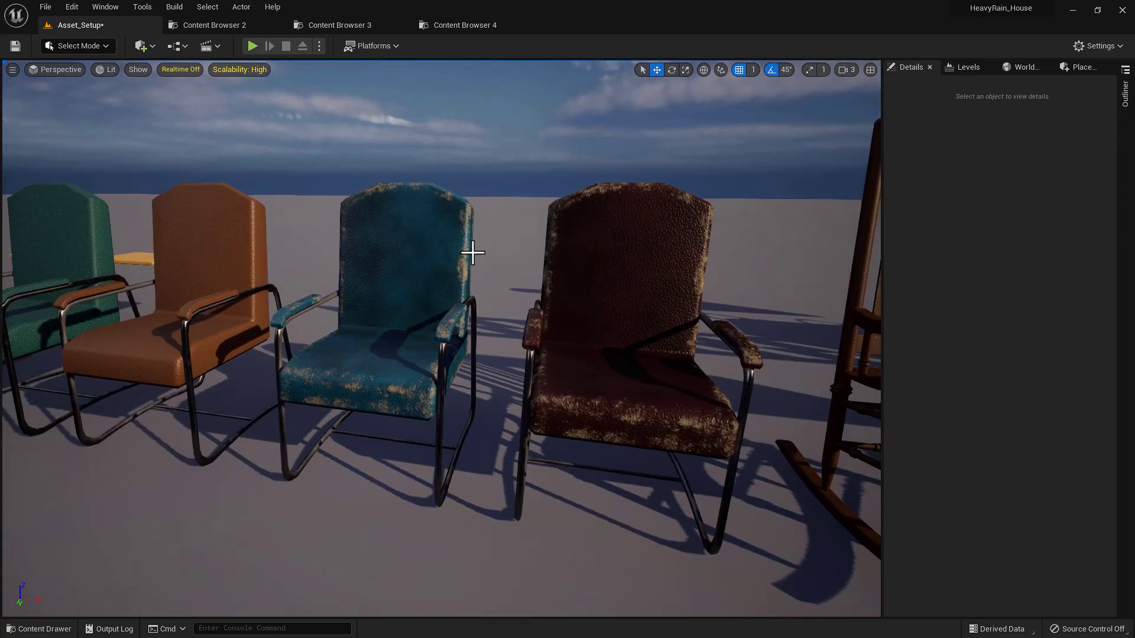
pyautogui.press('s')
pyautogui.moveTo(500, 363); pyautogui.dragTo(426, 365, button='right')
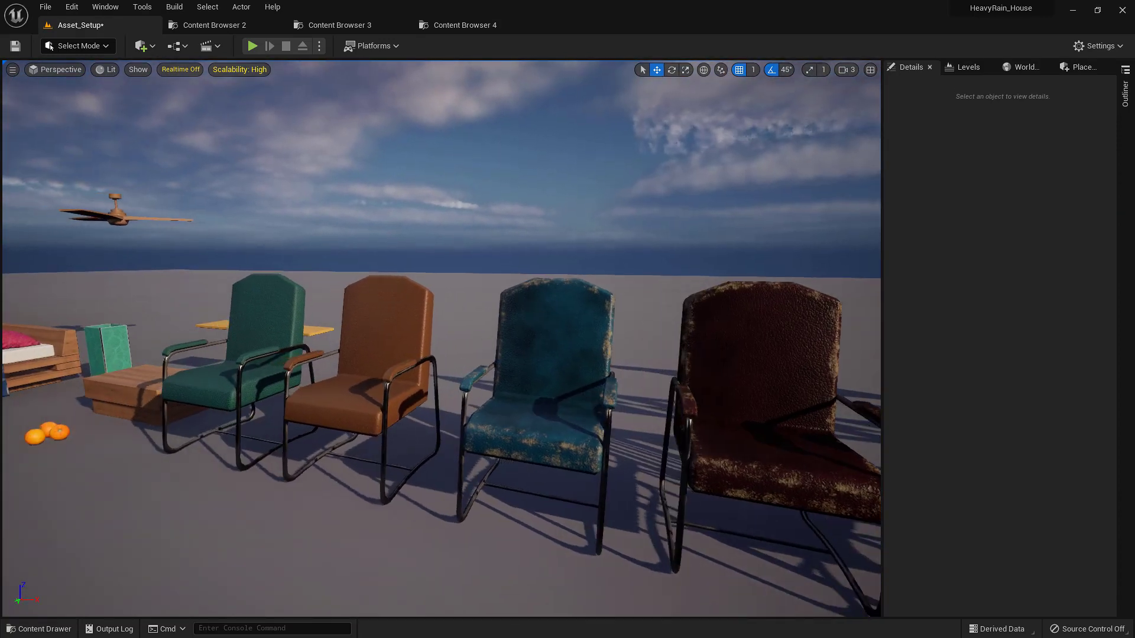
pyautogui.press('a')
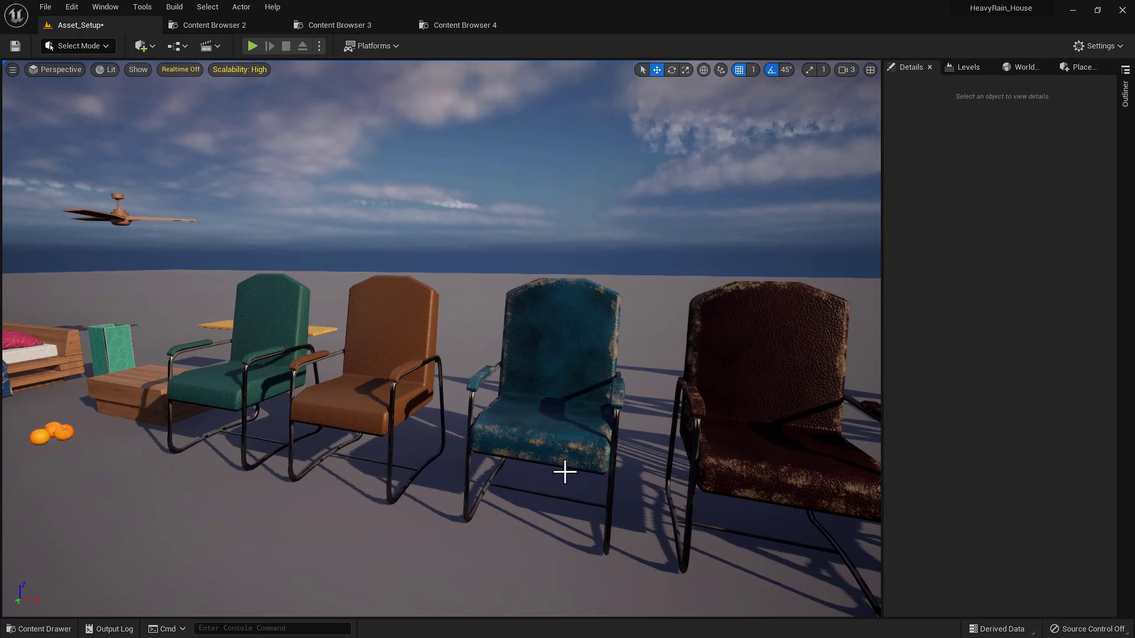
pyautogui.moveTo(442, 339)
pyautogui.mouseDown(button='right')
pyautogui.moveTo(493, 337)
pyautogui.moveTo(450, 335)
pyautogui.mouseUp(button='right')
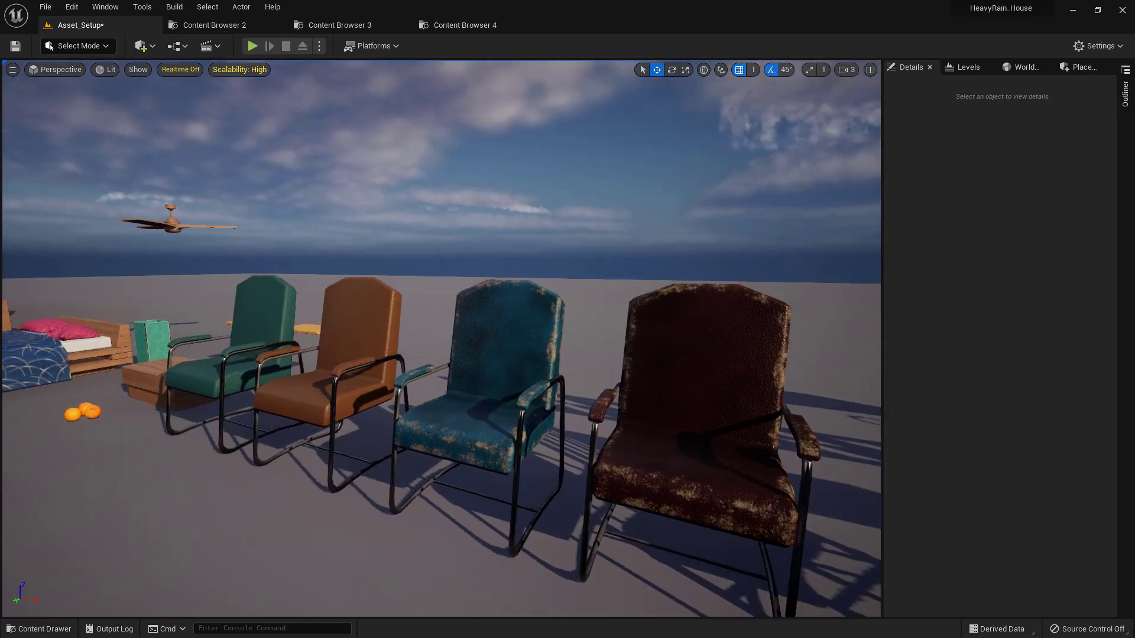
pyautogui.press('w')
# Switch to Substance 3D Painter, collapse the Pipes folder and show each chair folder in turn, leaving only Chair_Steel_04_T2M2 of the four visible
pyautogui.hotkey('alt', 'Tab')
pyautogui.click(892, 220)
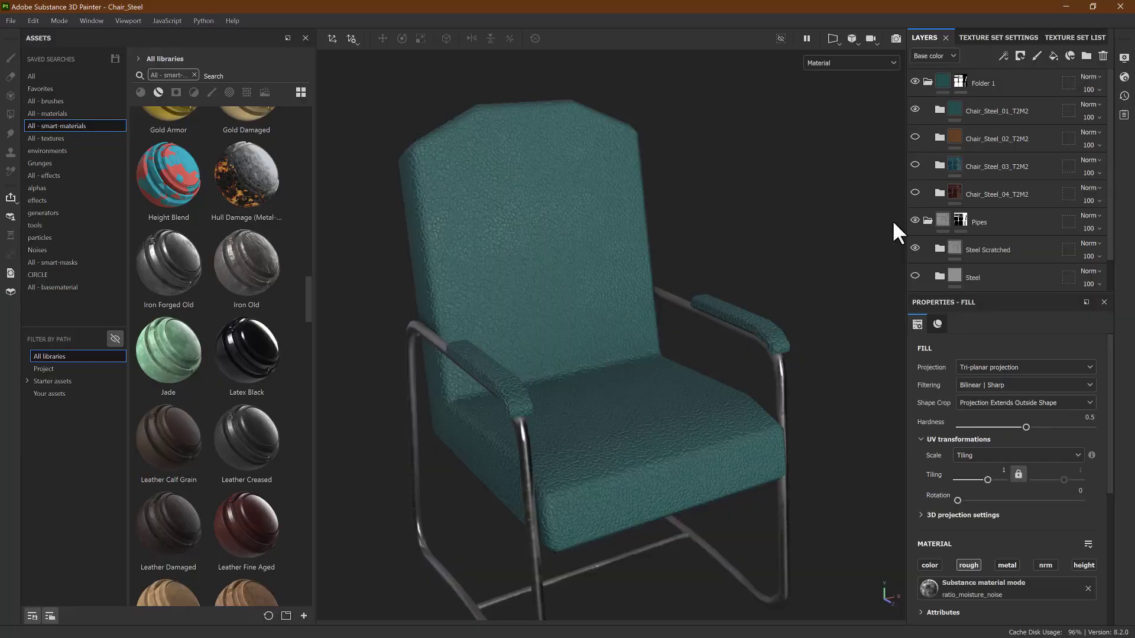
pyautogui.click(924, 221)
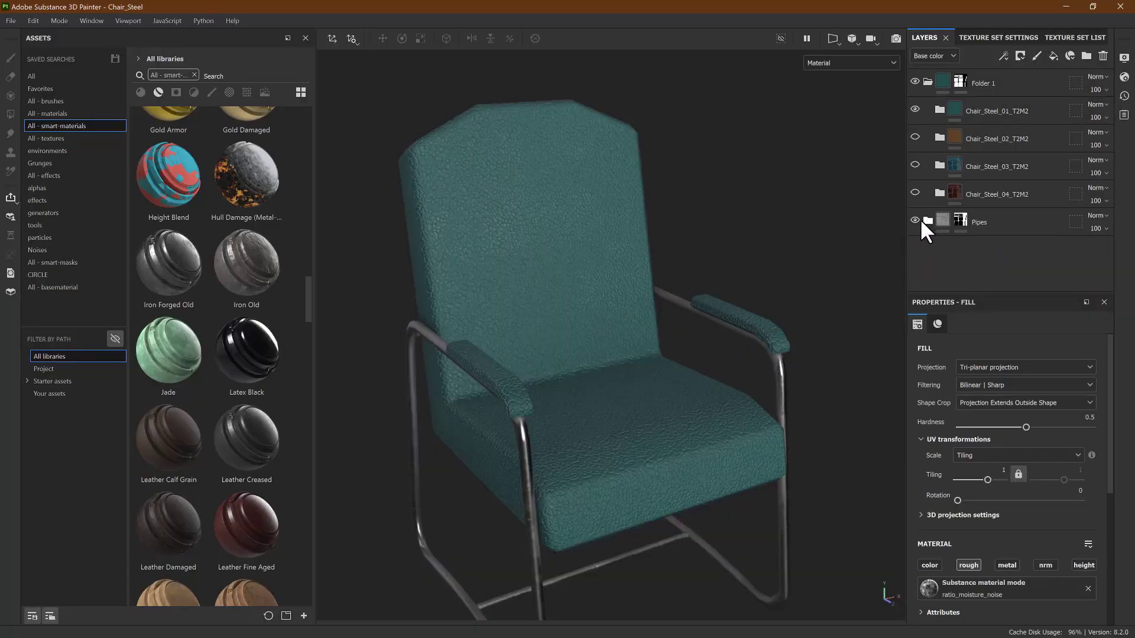
pyautogui.click(915, 109)
pyautogui.click(915, 136)
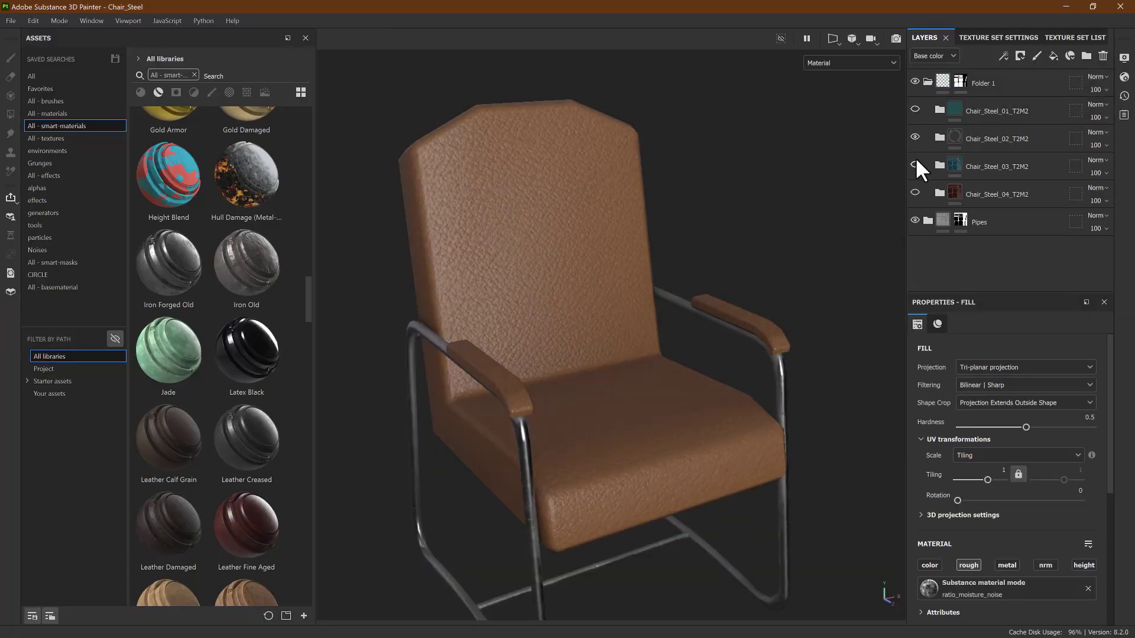
pyautogui.click(914, 137)
pyautogui.click(914, 164)
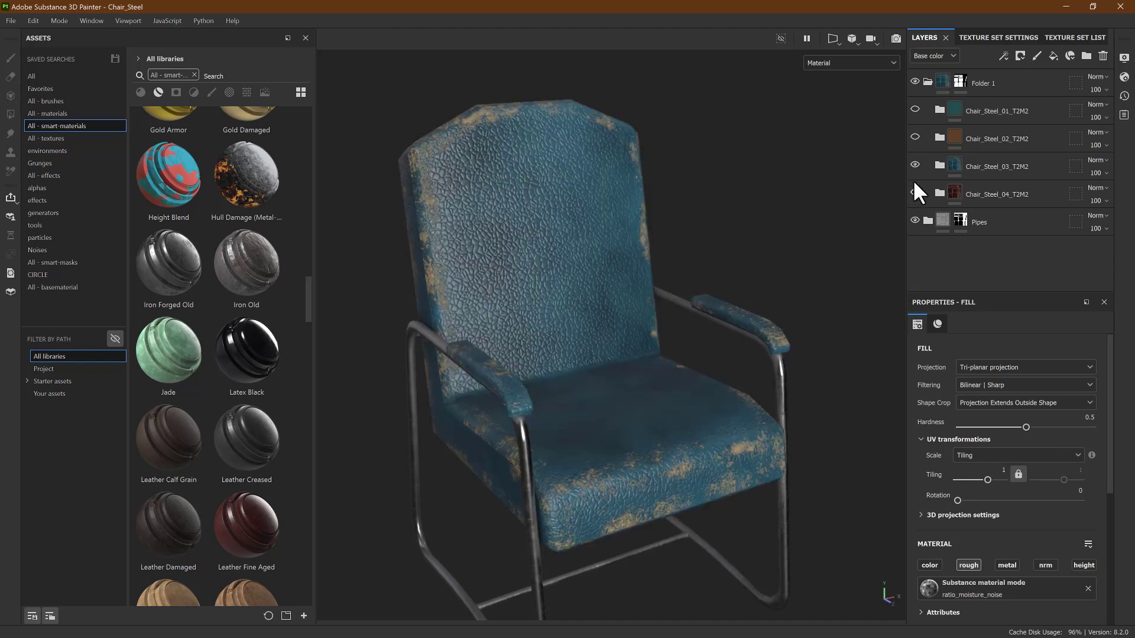
pyautogui.click(914, 165)
pyautogui.click(915, 192)
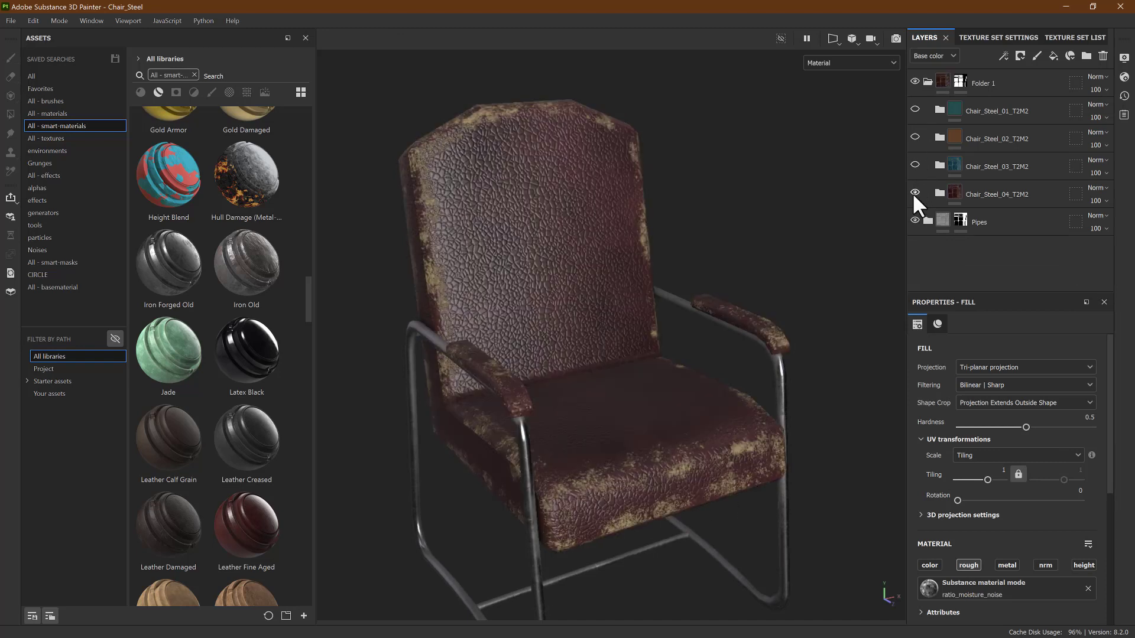
# Compare the Chair_Steel_02, 03 and 04 folders by toggling their visibility again, ending on the dark red variant
pyautogui.click(915, 192)
pyautogui.click(915, 192)
pyautogui.click(915, 165)
pyautogui.click(914, 137)
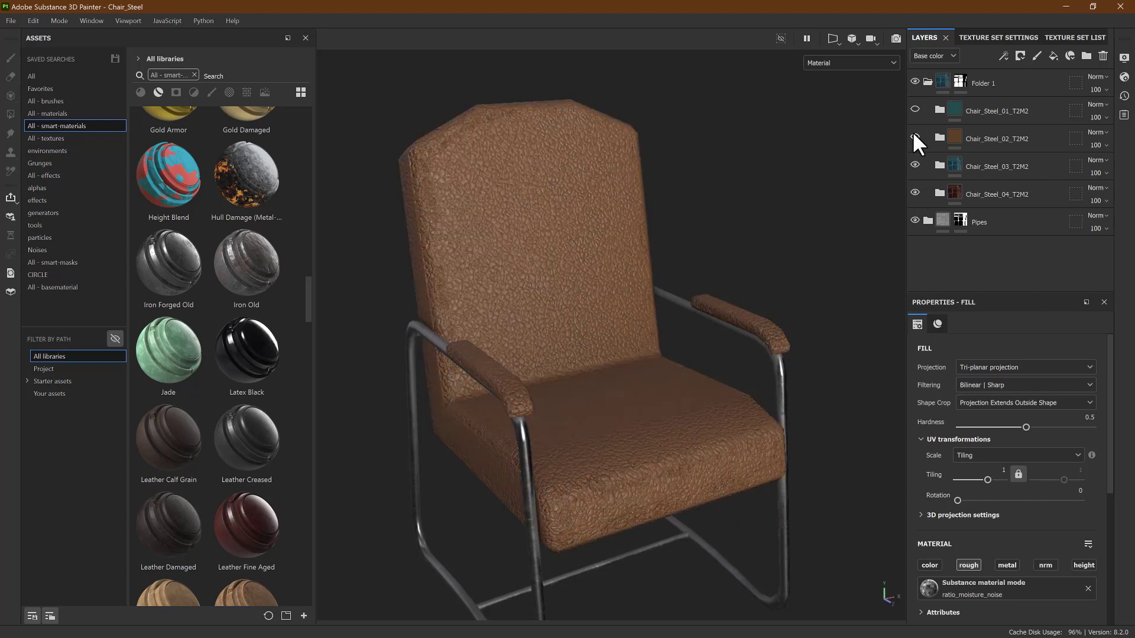
pyautogui.click(914, 137)
pyautogui.click(914, 165)
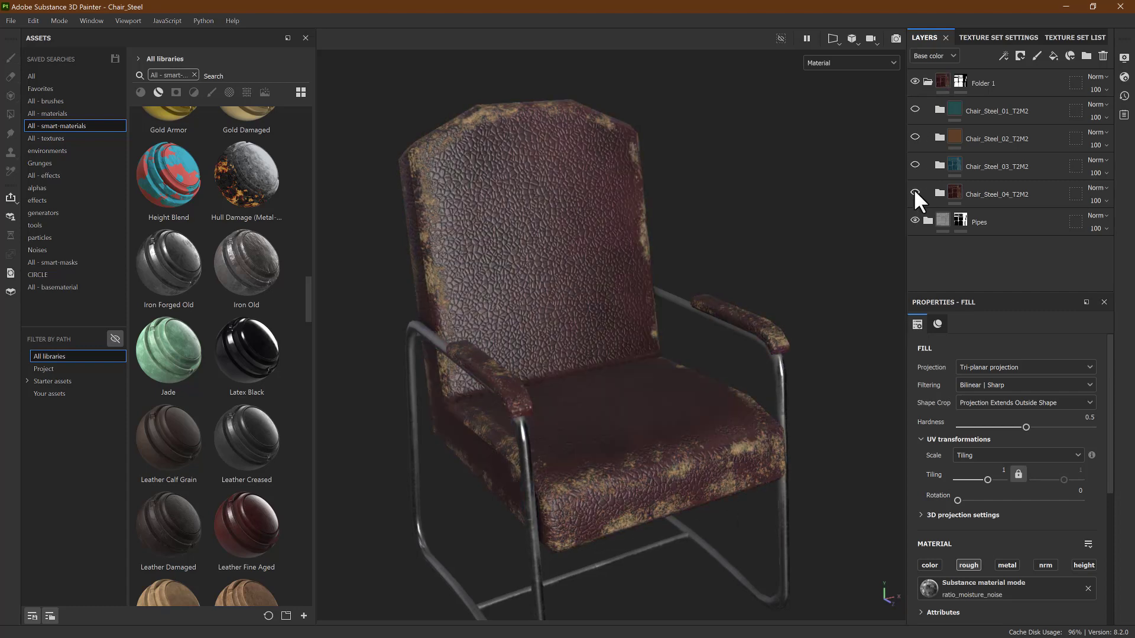
# Return to Unreal Editor, select the dark red chair, clear the selection and examine the row of variants
pyautogui.hotkey('alt', 'Tab')
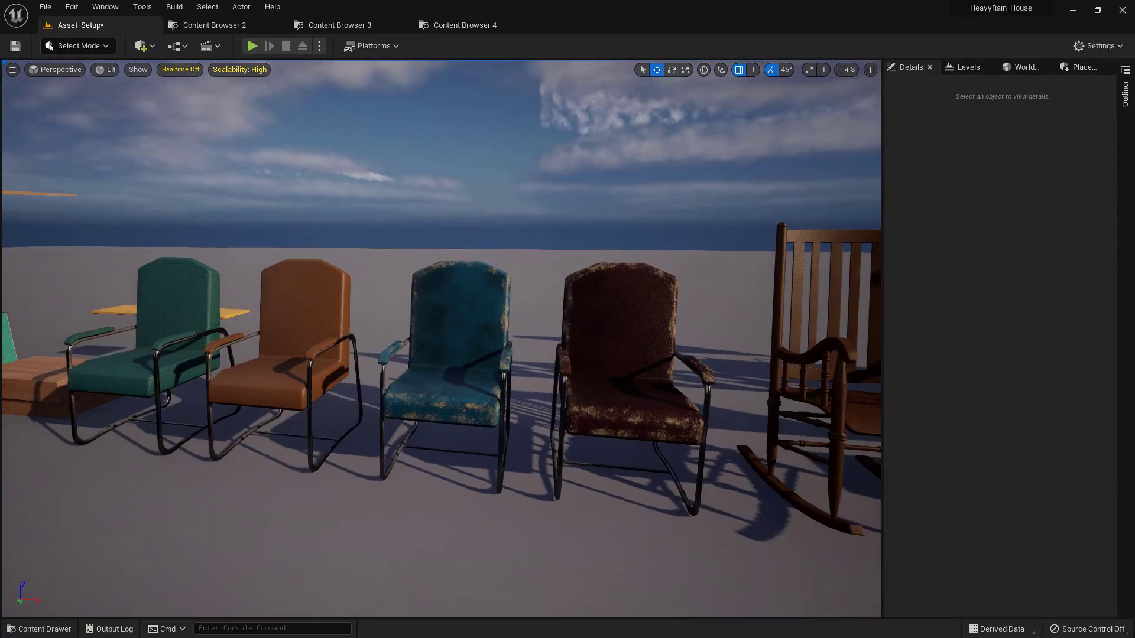
pyautogui.moveTo(441, 339); pyautogui.dragTo(396, 380, button='right')
pyautogui.click(568, 331)
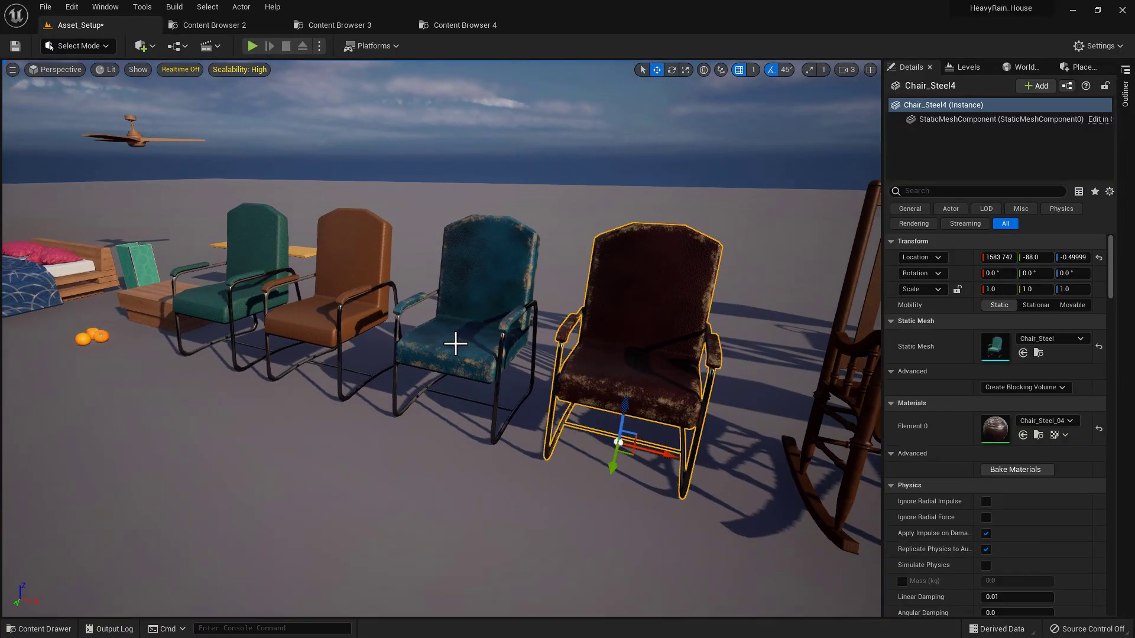
pyautogui.moveTo(455, 343); pyautogui.dragTo(414, 364, button='right')
pyautogui.press('Escape')
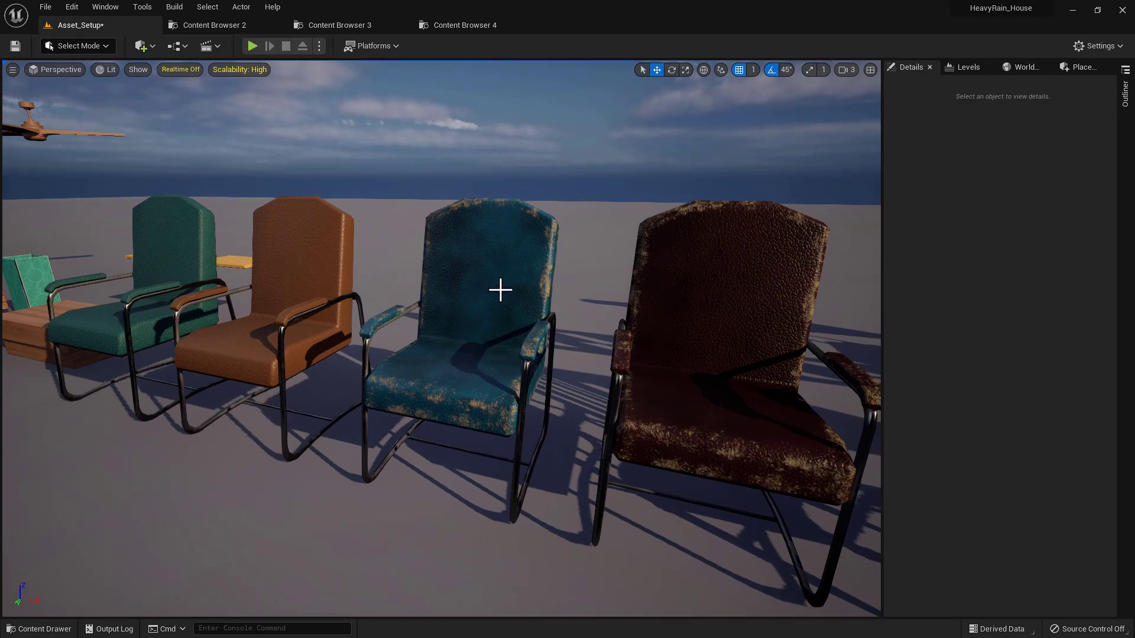
pyautogui.moveTo(498, 370)
pyautogui.mouseDown(button='right')
pyautogui.moveTo(470, 368)
pyautogui.moveTo(502, 374)
pyautogui.moveTo(488, 357)
pyautogui.mouseUp(button='right')
# Play the level, walk the character past the four steel chairs to compare them, and stop the play session
pyautogui.hotkey('alt', 'p')
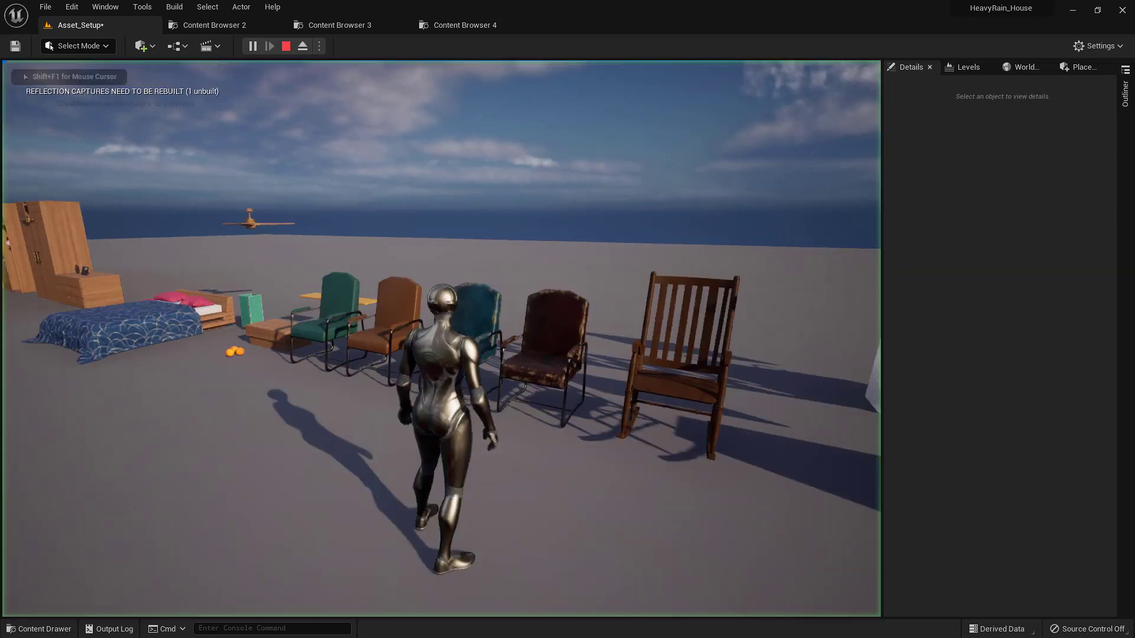
pyautogui.press('a')
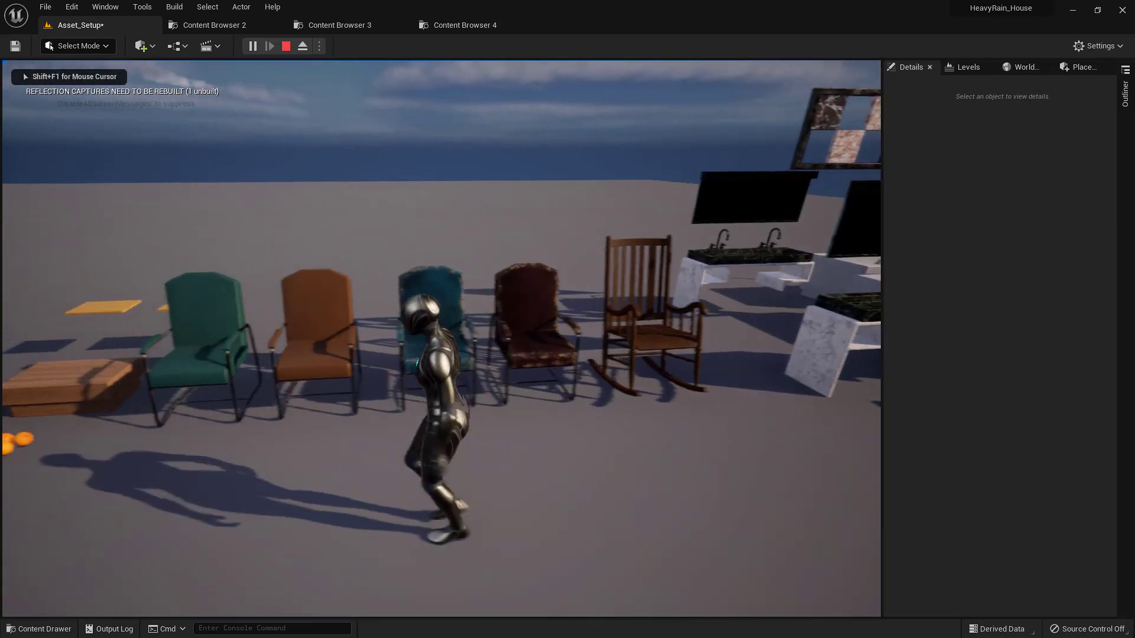
pyautogui.press('w')
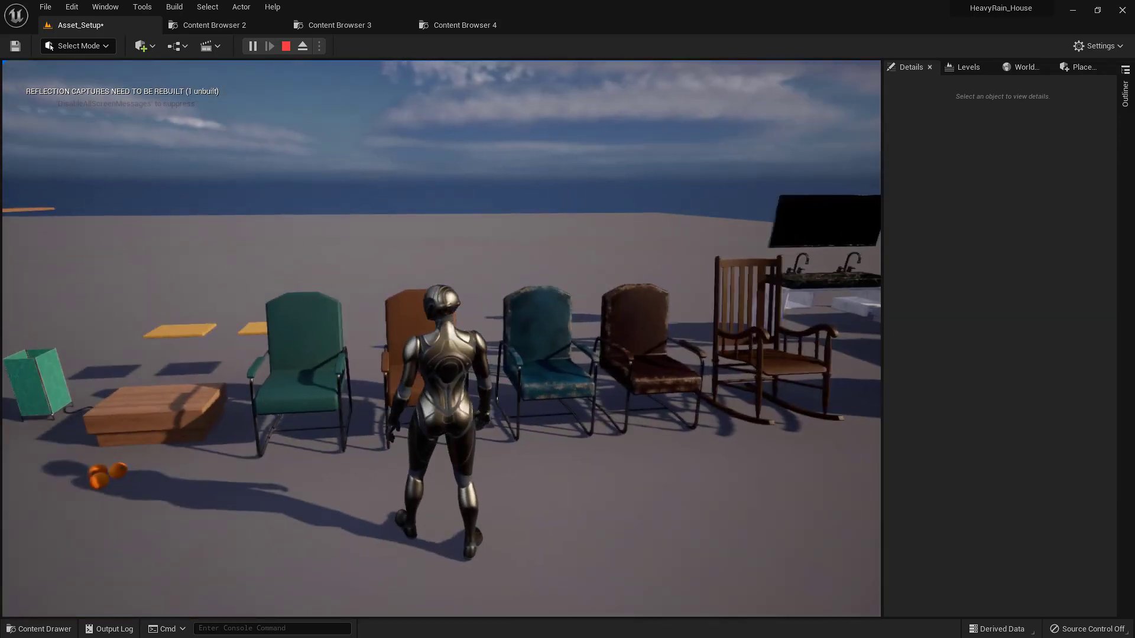
pyautogui.press('d')
pyautogui.press('d')
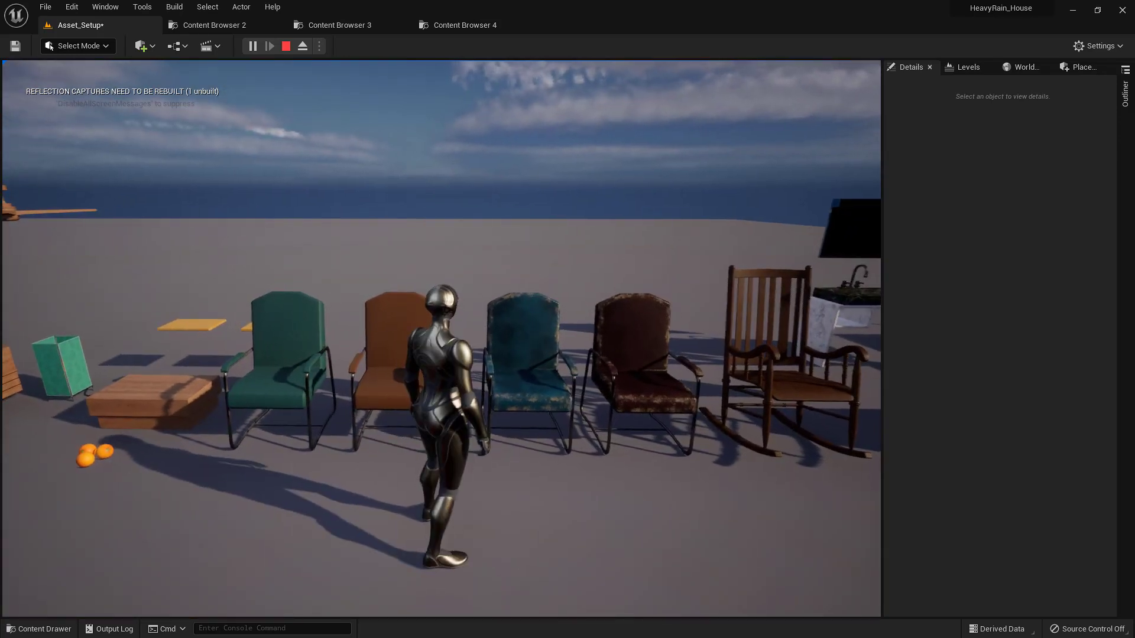
pyautogui.press('Escape')
# View the chair row once more and open the House level from the Saves folder without saving Asset_Setup
pyautogui.press('d')
pyautogui.moveTo(458, 362); pyautogui.dragTo(411, 362, button='right')
pyautogui.press('w')
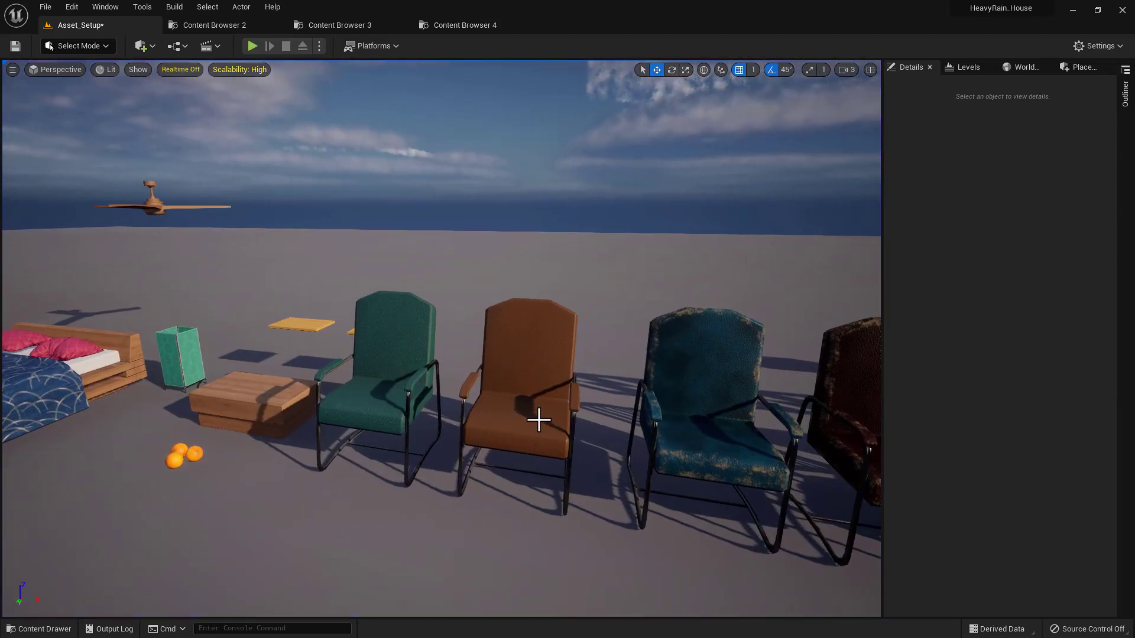
pyautogui.moveTo(544, 420); pyautogui.dragTo(576, 420, button='right')
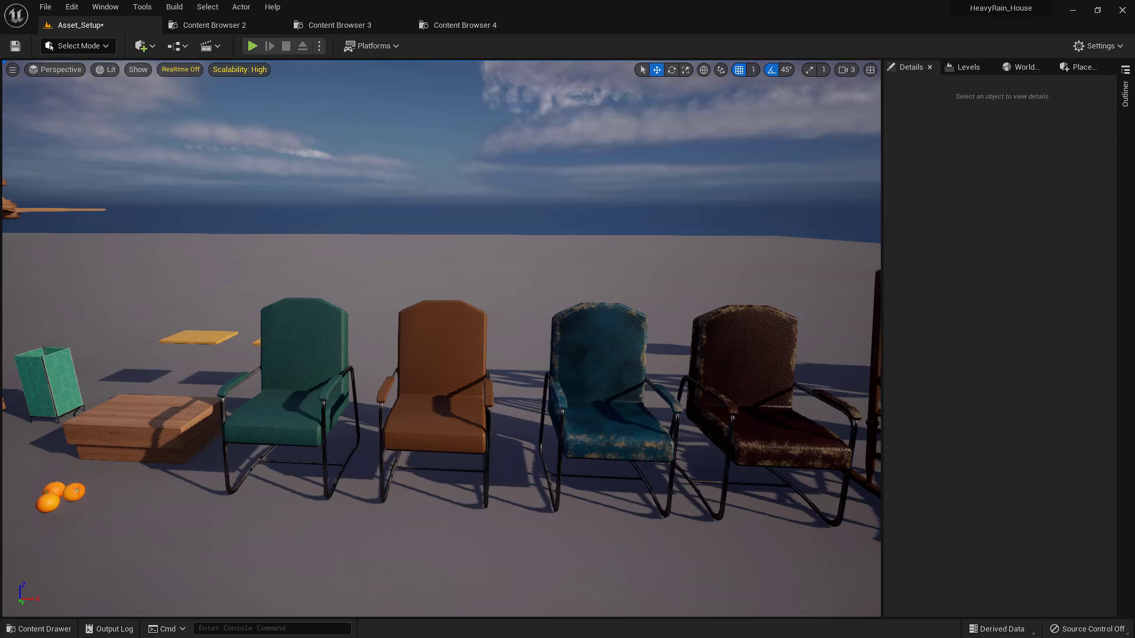
pyautogui.moveTo(514, 402); pyautogui.dragTo(505, 397, button='right')
pyautogui.hotkey('ctrl', 'space')
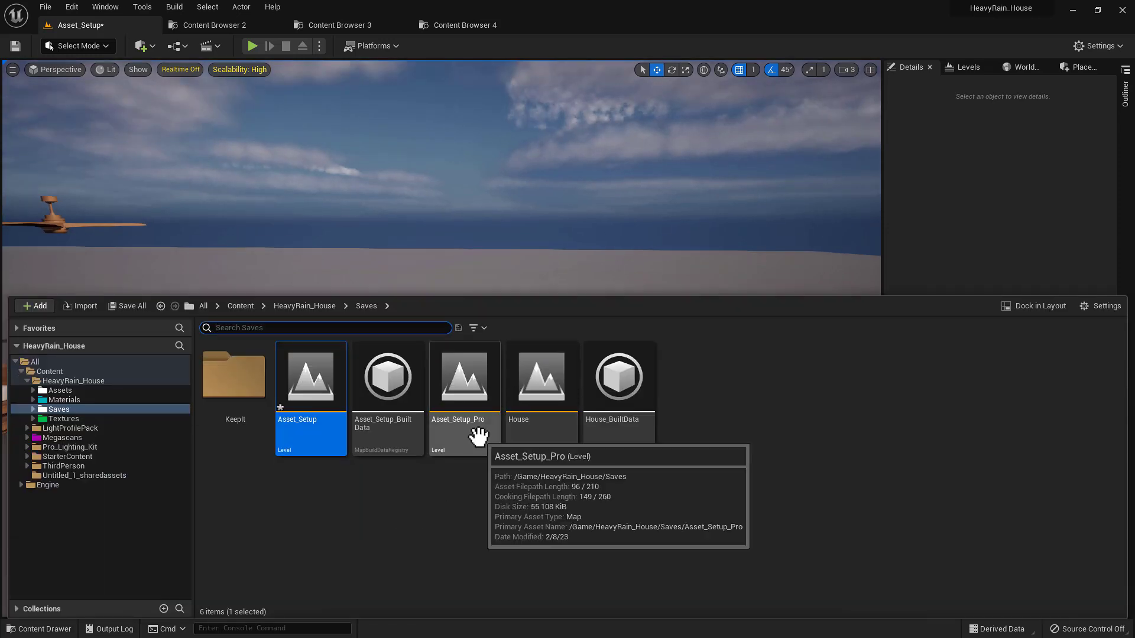
pyautogui.doubleClick(520, 418)
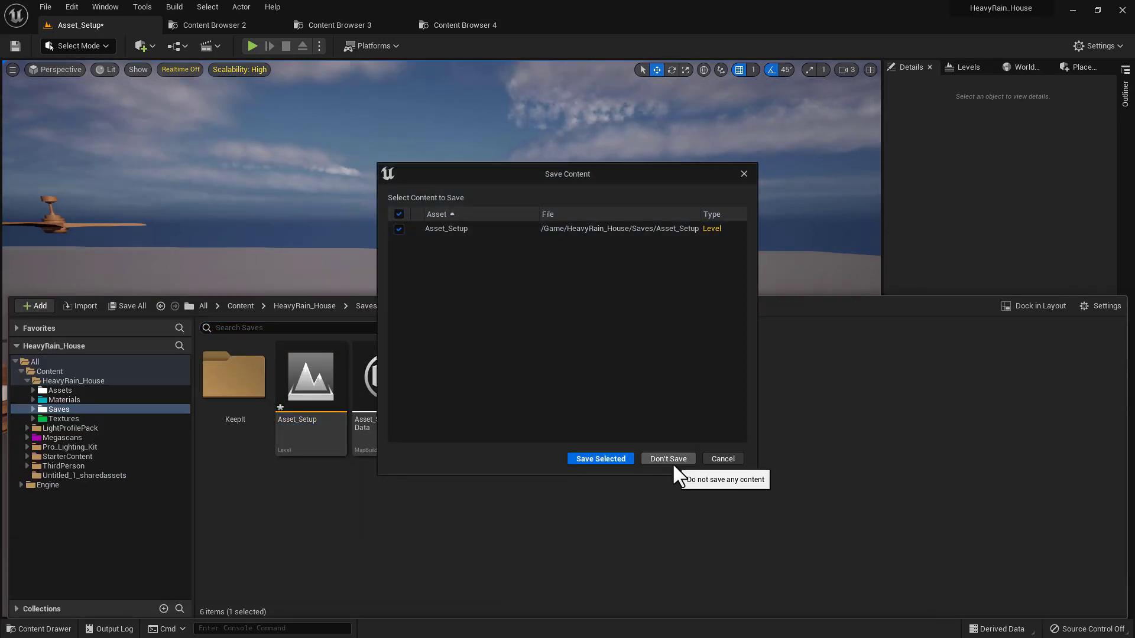
pyautogui.click(668, 460)
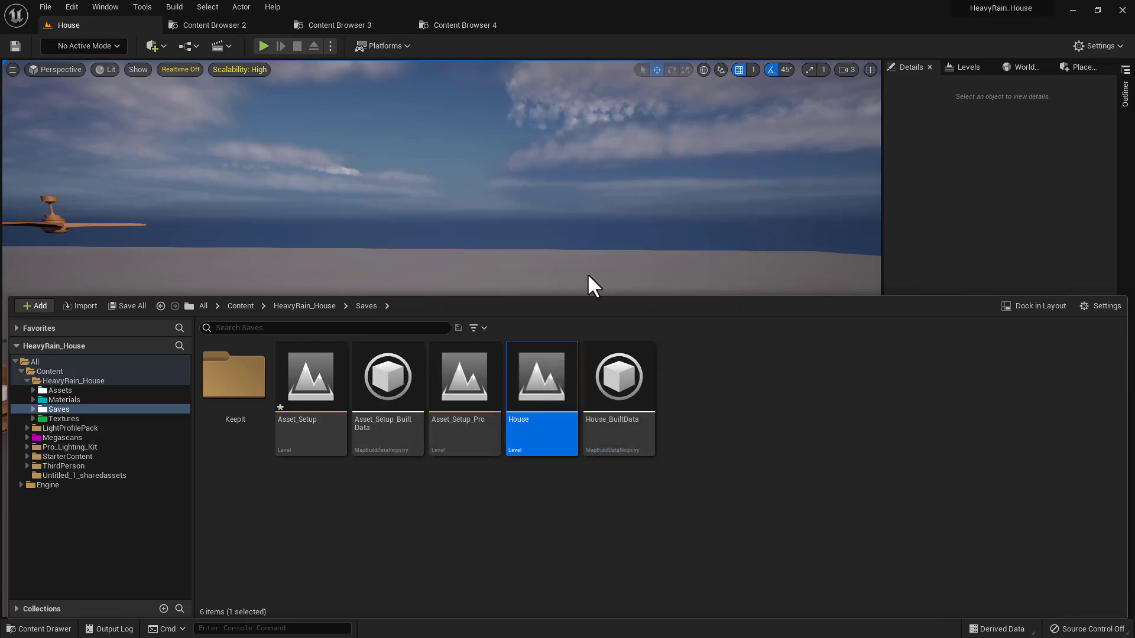
# Look around the furnished room in the House level, check the Textures folder and return to the level view
pyautogui.moveTo(561, 270)
pyautogui.mouseDown(button='right')
pyautogui.moveTo(608, 277)
pyautogui.moveTo(378, 243)
pyautogui.moveTo(254, 272)
pyautogui.moveTo(30, 260)
pyautogui.mouseUp(button='right')
pyautogui.moveTo(579, 299); pyautogui.dragTo(550, 299, button='right')
pyautogui.moveTo(584, 376)
pyautogui.mouseDown(button='right')
pyautogui.moveTo(346, 367)
pyautogui.moveTo(167, 376)
pyautogui.mouseUp(button='right')
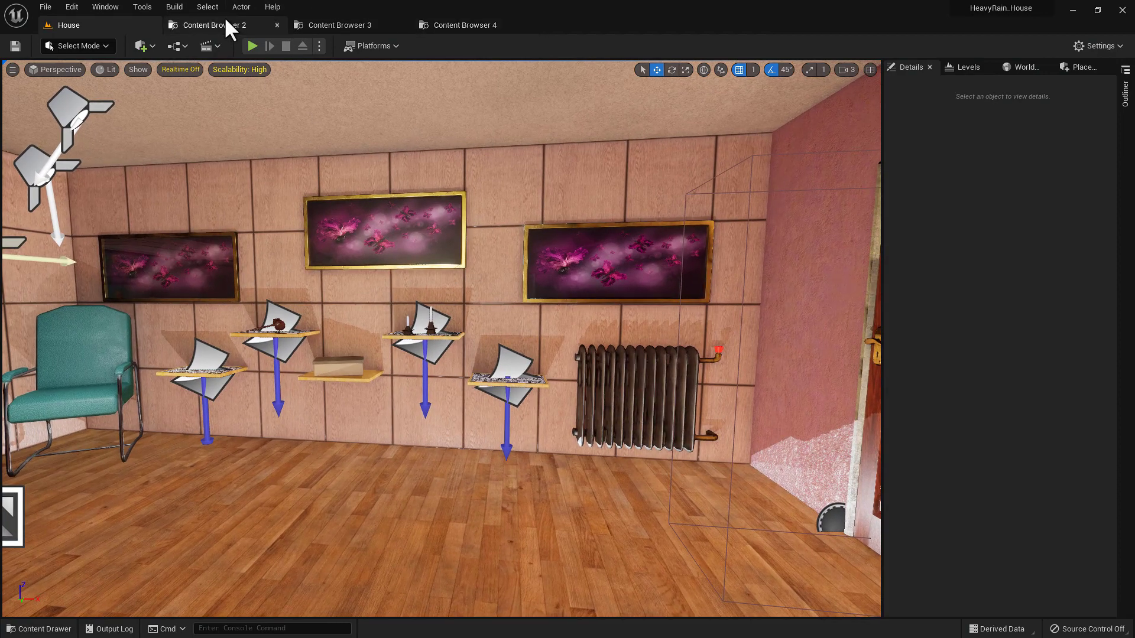
pyautogui.click(225, 22)
pyautogui.click(330, 24)
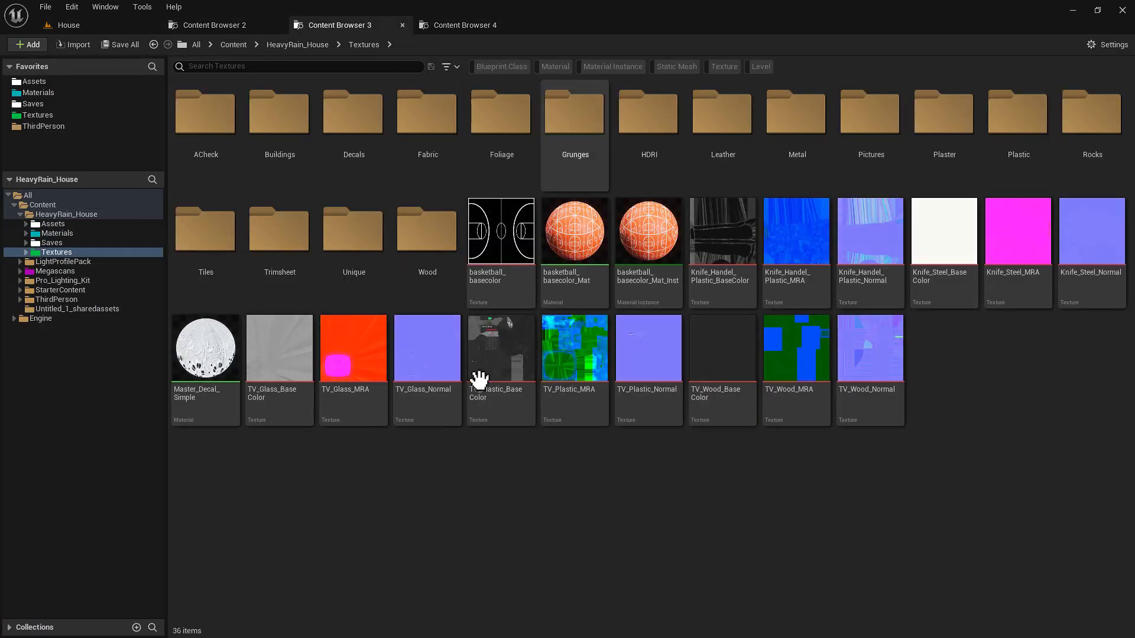
pyautogui.click(74, 26)
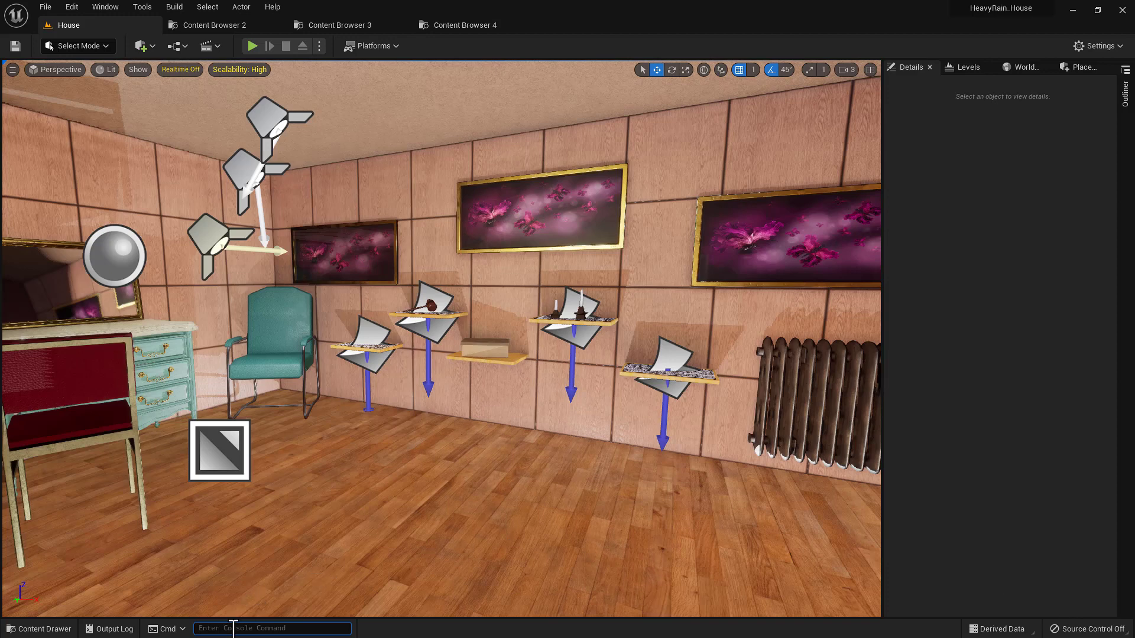
# Run stat Streaming to inspect texture memory while looking around the bedroom, and turn the statistics off again
pyautogui.press('Up')
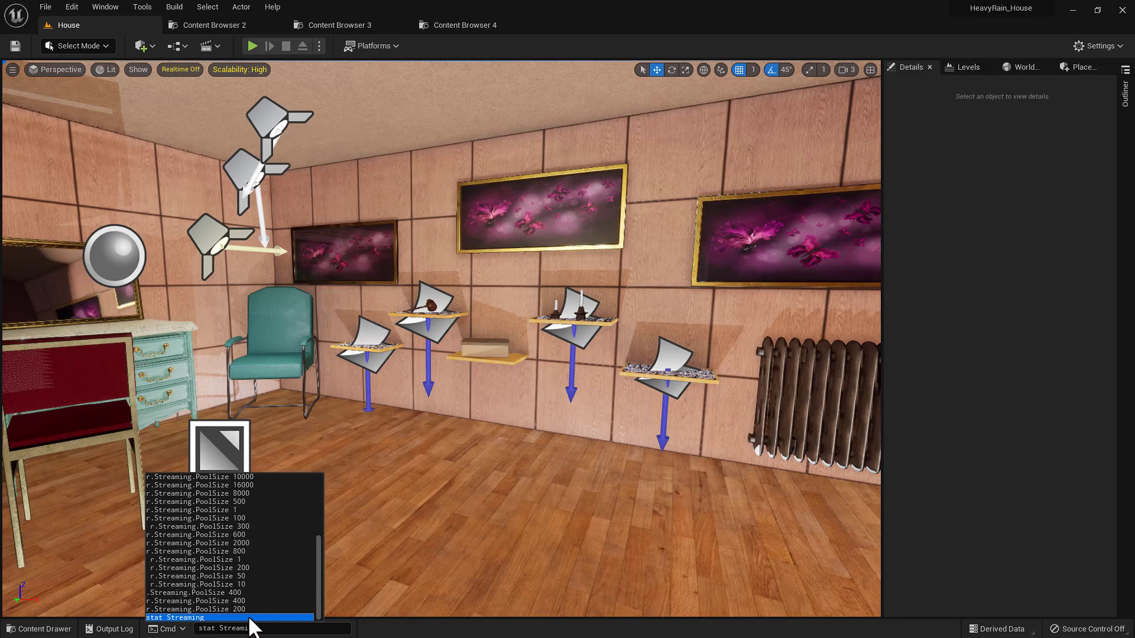
pyautogui.press('Return')
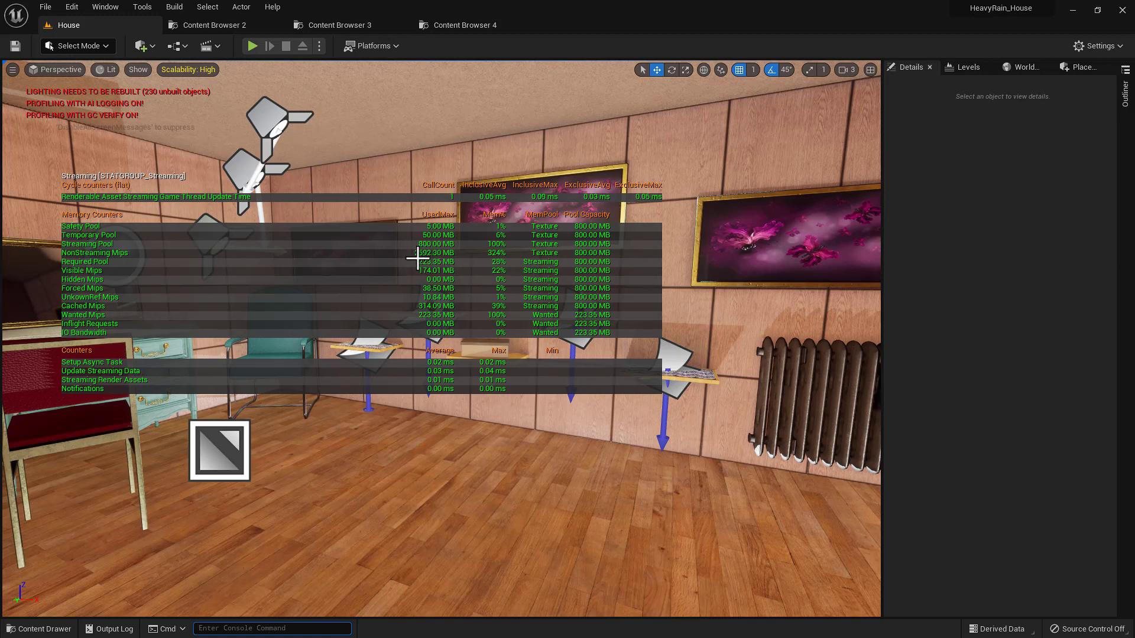
pyautogui.moveTo(473, 416); pyautogui.dragTo(277, 411, button='right')
pyautogui.moveTo(440, 187); pyautogui.dragTo(301, 199, button='right')
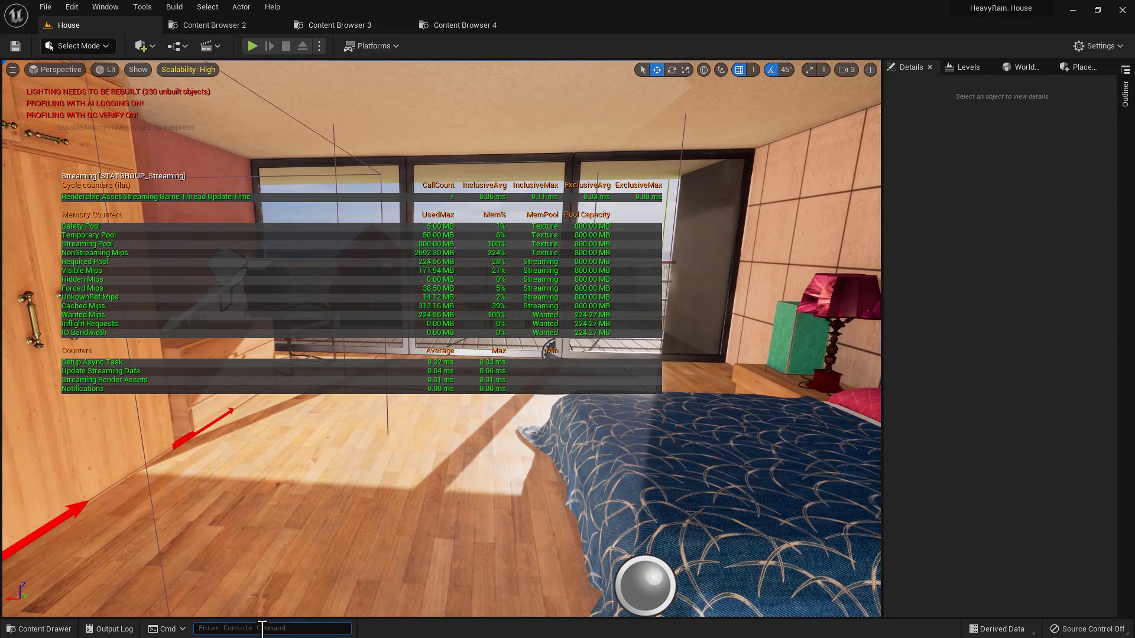
pyautogui.press('Up')
pyautogui.press('Return')
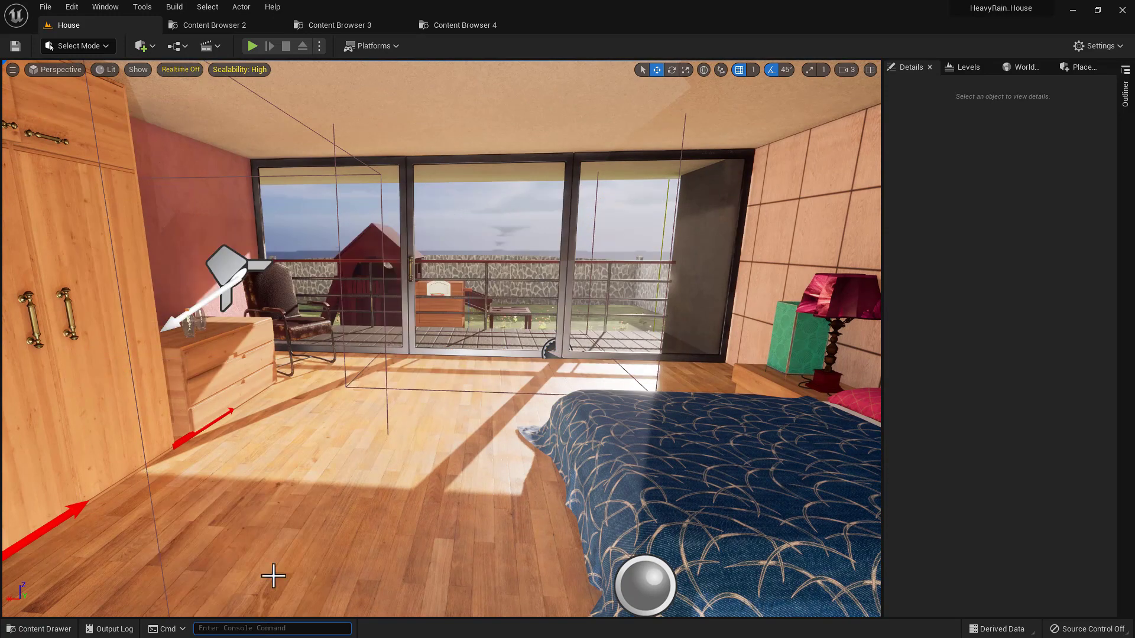
# Open the Unique textures folder and inspect the Chair_Steel textures, selecting Chair_Steel_02_T2M2_BaseColor and Chair_Steel_04_T2M2_Normal in turn
pyautogui.click(330, 27)
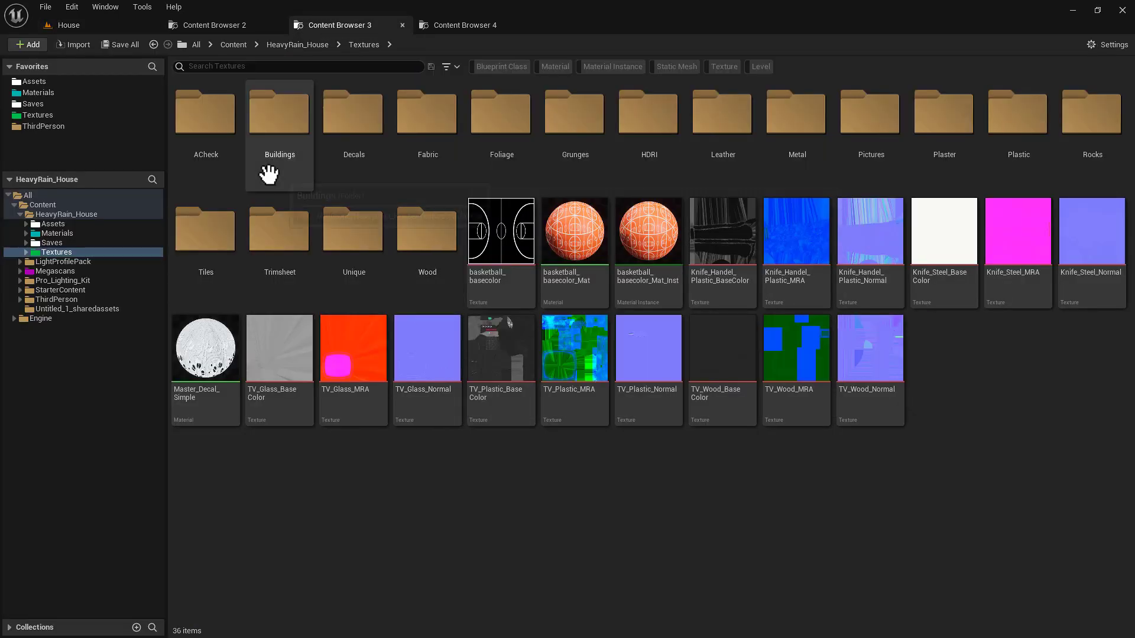
pyautogui.click(351, 242)
pyautogui.doubleClick(351, 243)
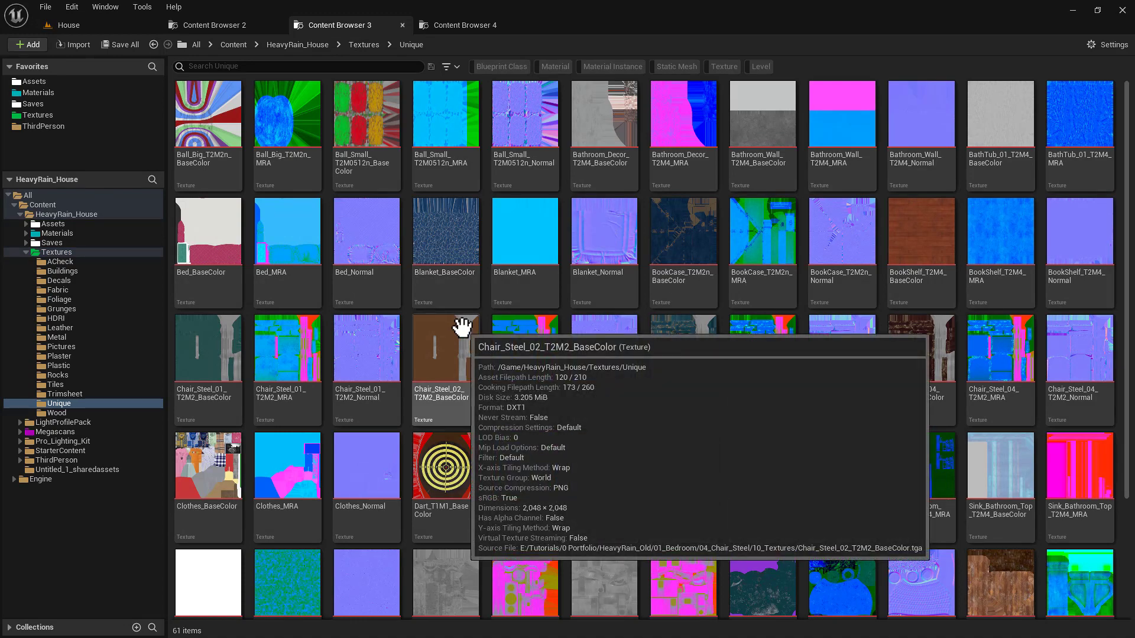
pyautogui.click(447, 383)
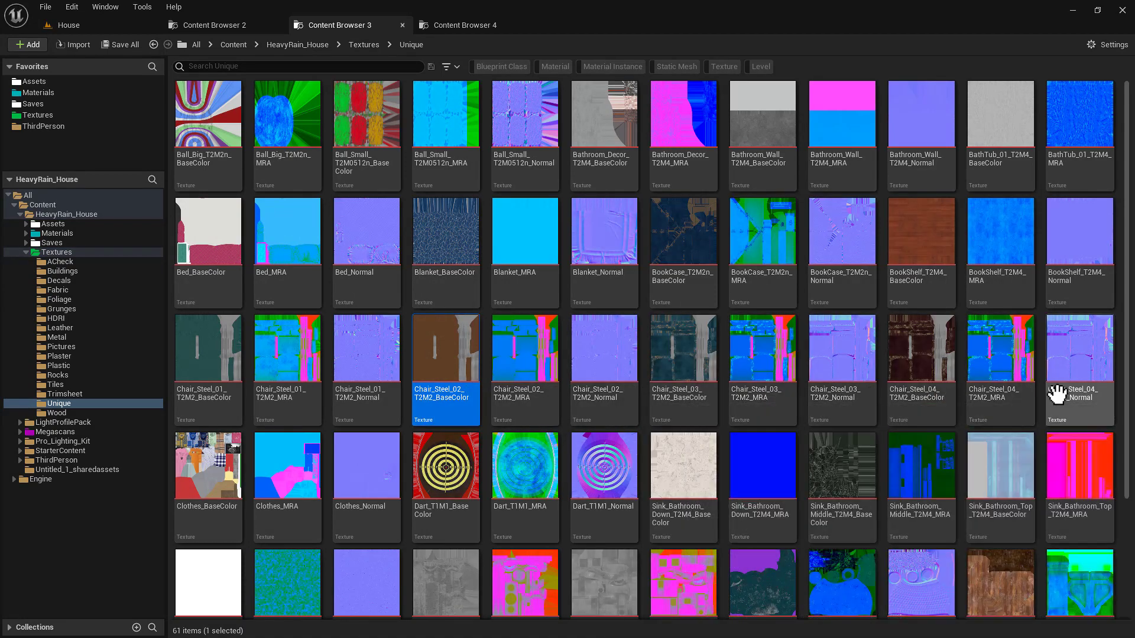
pyautogui.click(1087, 390)
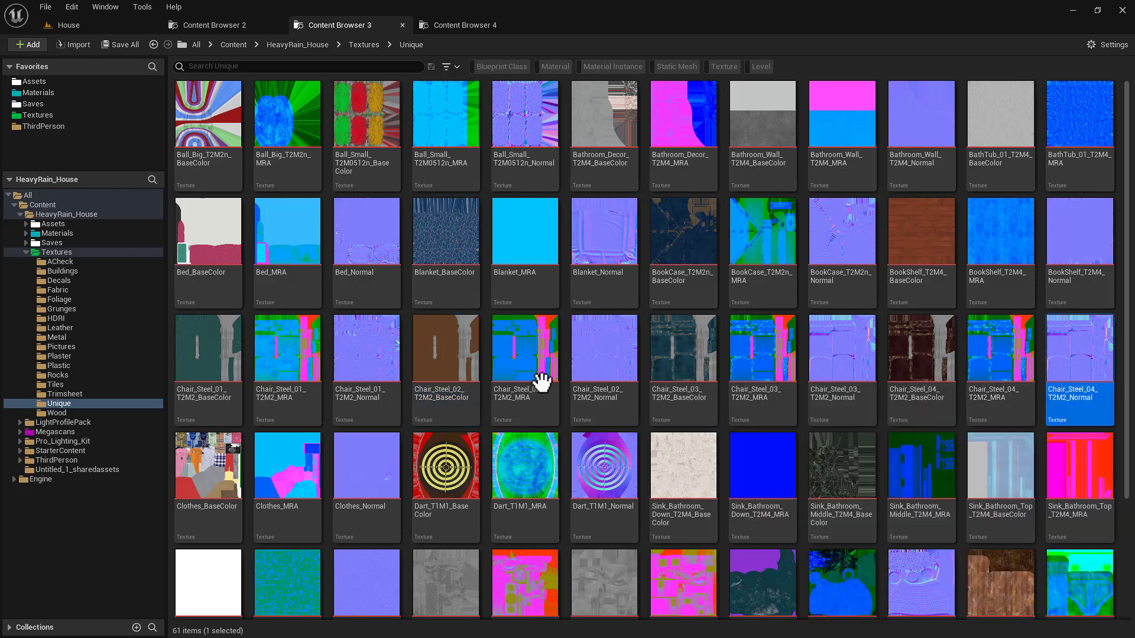
# Select all Chair_Steel textures from 01 to 04, then switch to Substance 3D Painter and PureRef to review the chair material and reference
pyautogui.keyDown('shift'); pyautogui.click(225, 381); pyautogui.keyUp('shift')
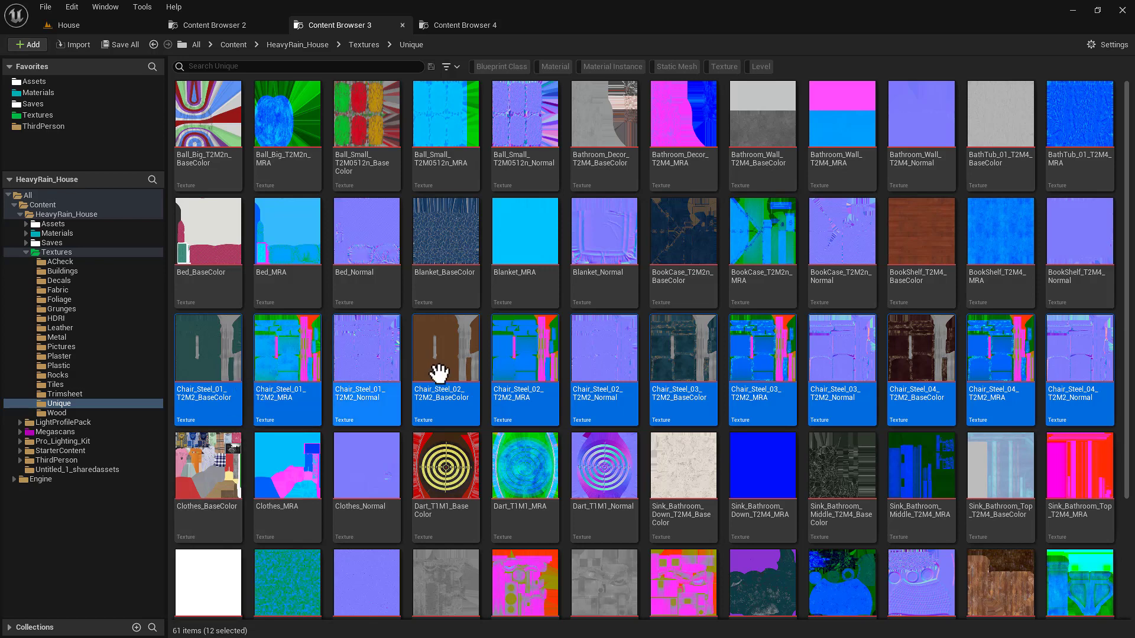
pyautogui.moveTo(294, 365)
pyautogui.hotkey('alt', 'Tab')
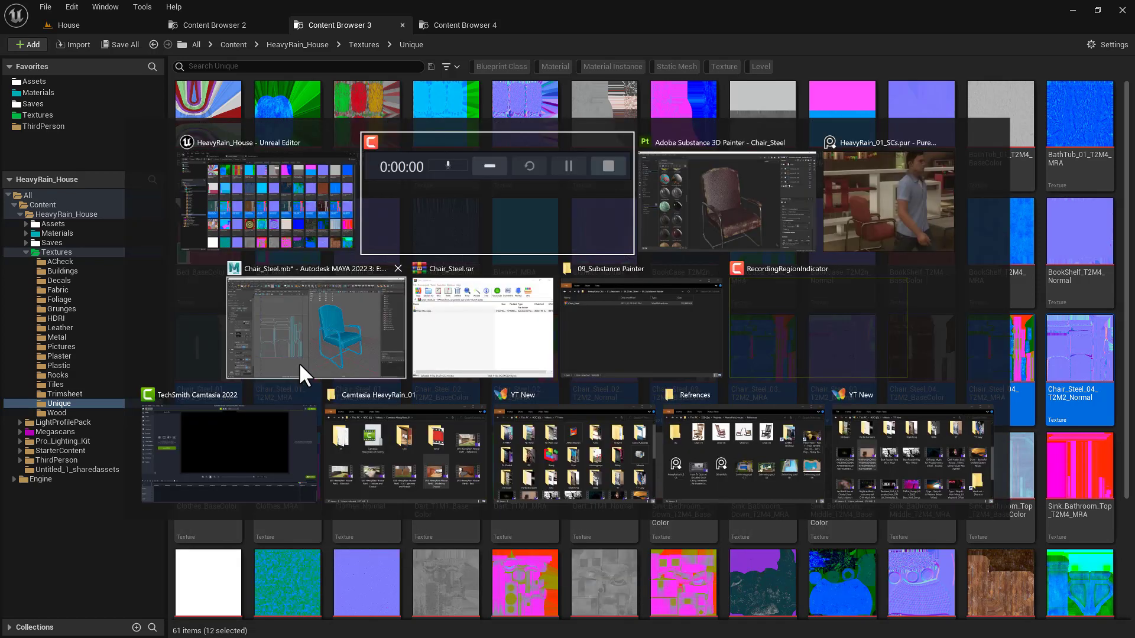
pyautogui.click(735, 180)
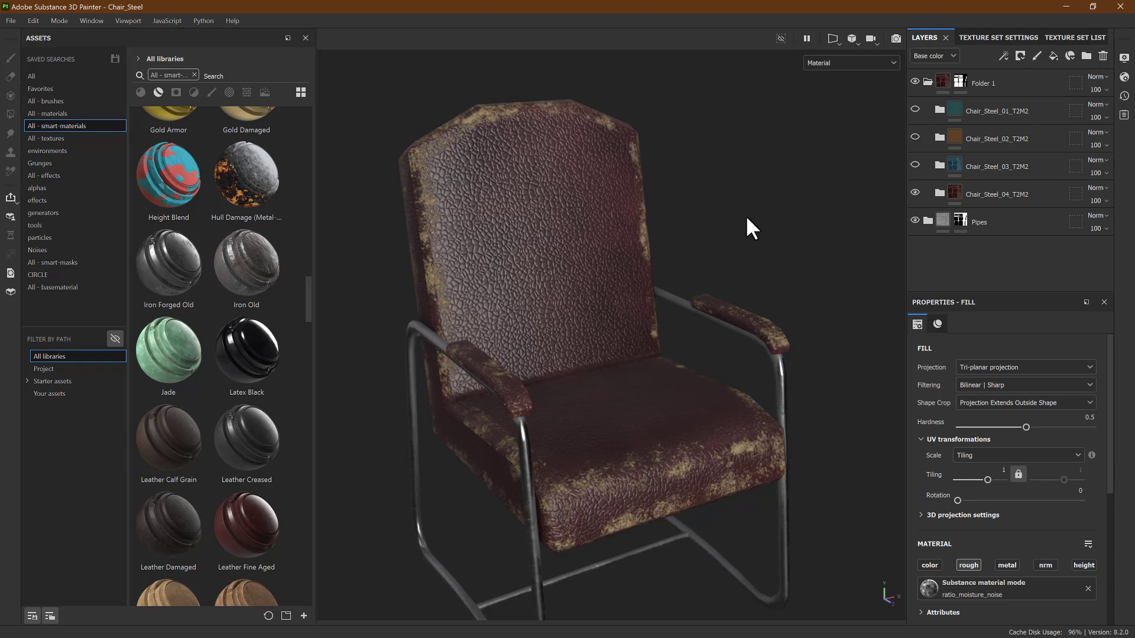
pyautogui.click(915, 192)
pyautogui.hotkey('alt', 'Tab')
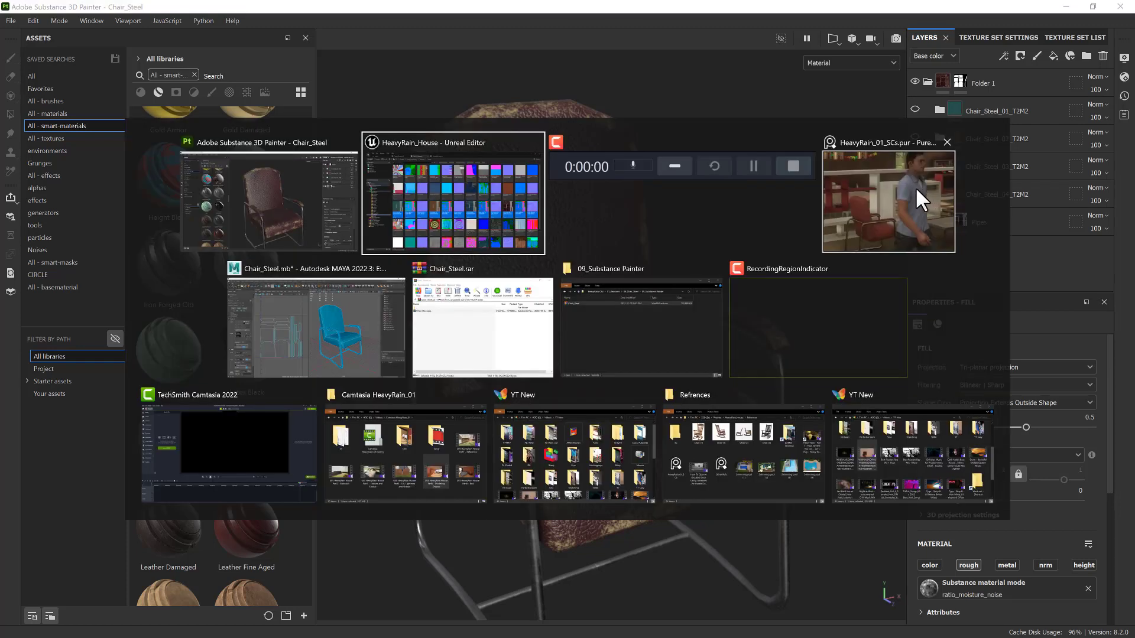
pyautogui.click(916, 189)
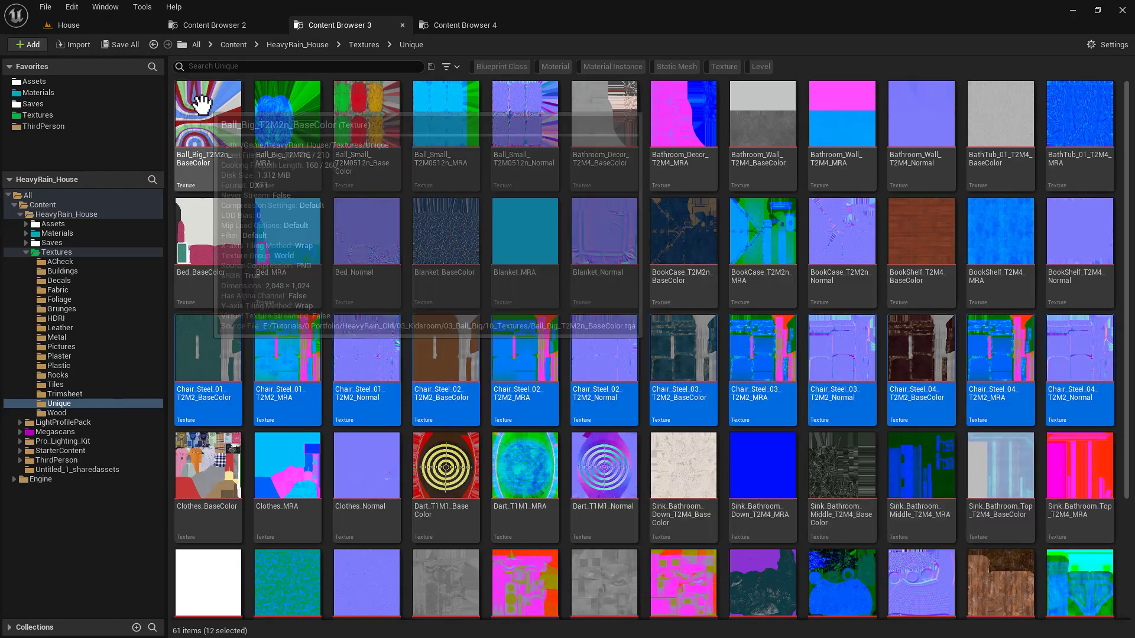
# Return to the House level in Unreal Editor and look over the house exterior, garage and lawn
pyautogui.click(119, 31)
pyautogui.moveTo(394, 355); pyautogui.dragTo(566, 317, button='right')
pyautogui.press('w')
pyautogui.press('d')
pyautogui.press('s')
pyautogui.press('w')
pyautogui.press('g')
pyautogui.press('w')
pyautogui.press('w')
pyautogui.press('s')
pyautogui.press('a')
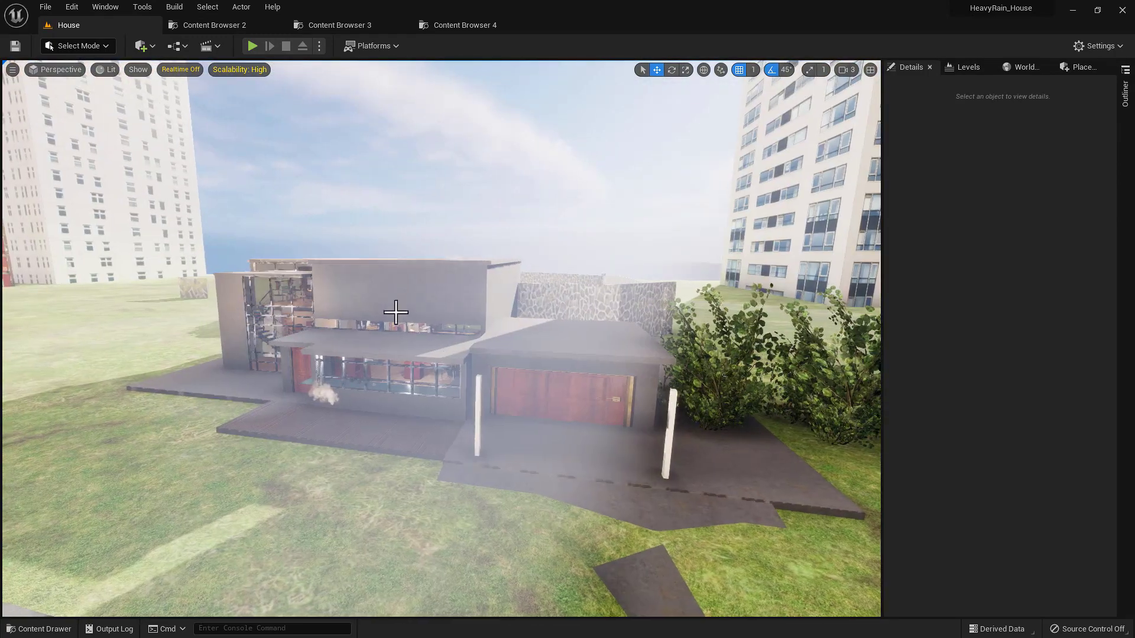
pyautogui.press('d')
pyautogui.moveTo(395, 312); pyautogui.dragTo(316, 326, button='right')
pyautogui.press('w')
pyautogui.moveTo(383, 350); pyautogui.dragTo(385, 351, button='right')
pyautogui.press('d')
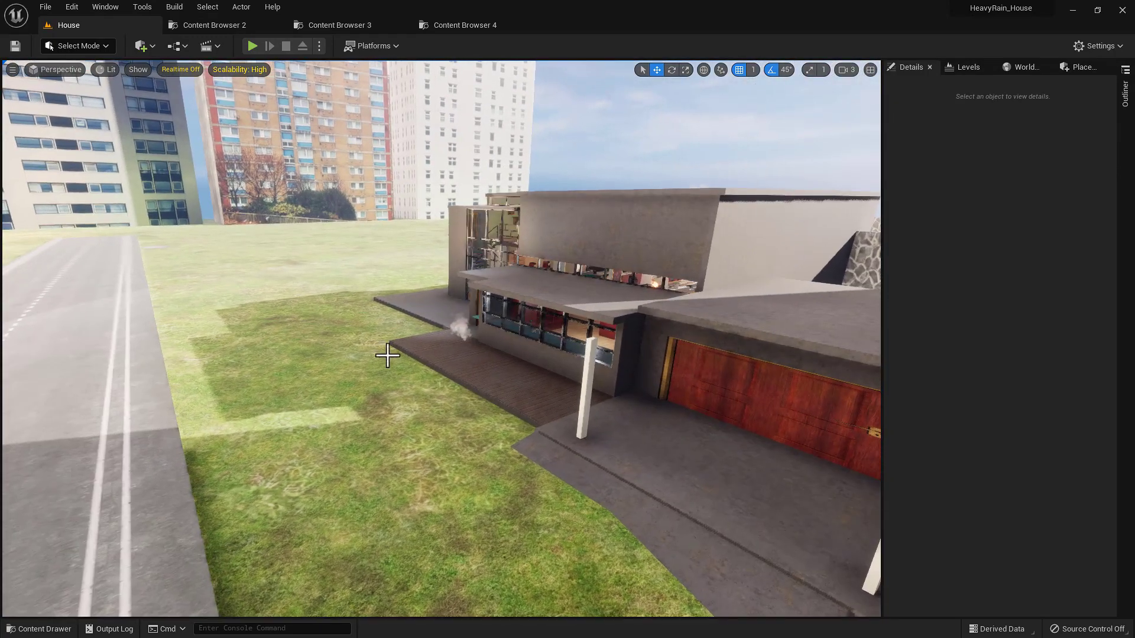
# Open Task Manager, inspect the GPU memory usage on its performance page and move the window clear of the house
pyautogui.press('super+x')
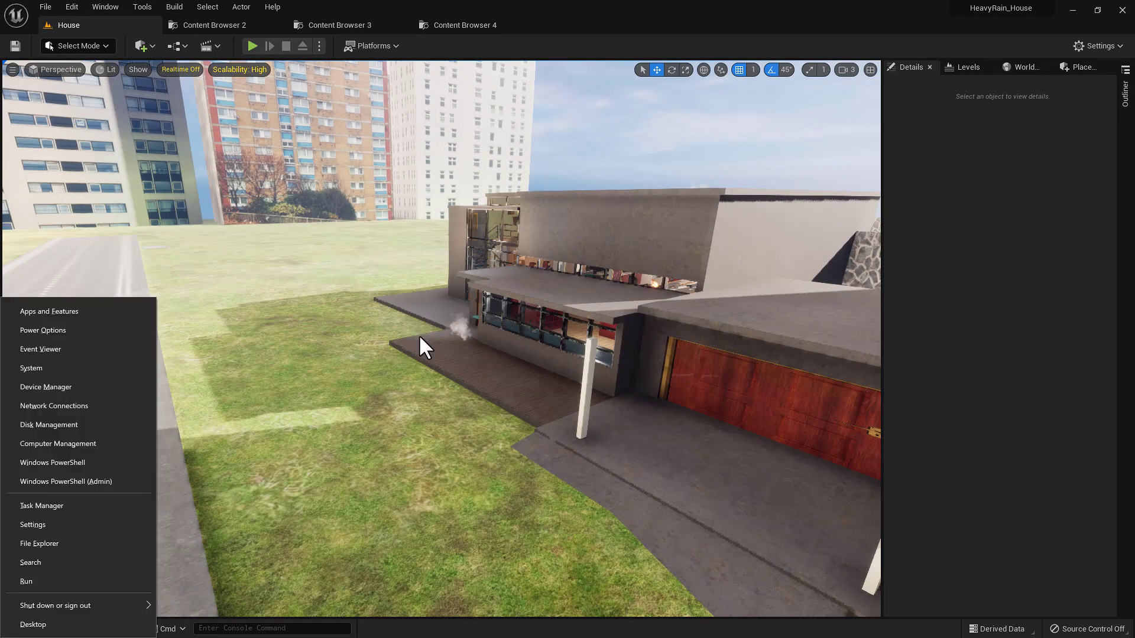
pyautogui.press('Escape')
pyautogui.hotkey('ctrl', 'shift', 'Escape')
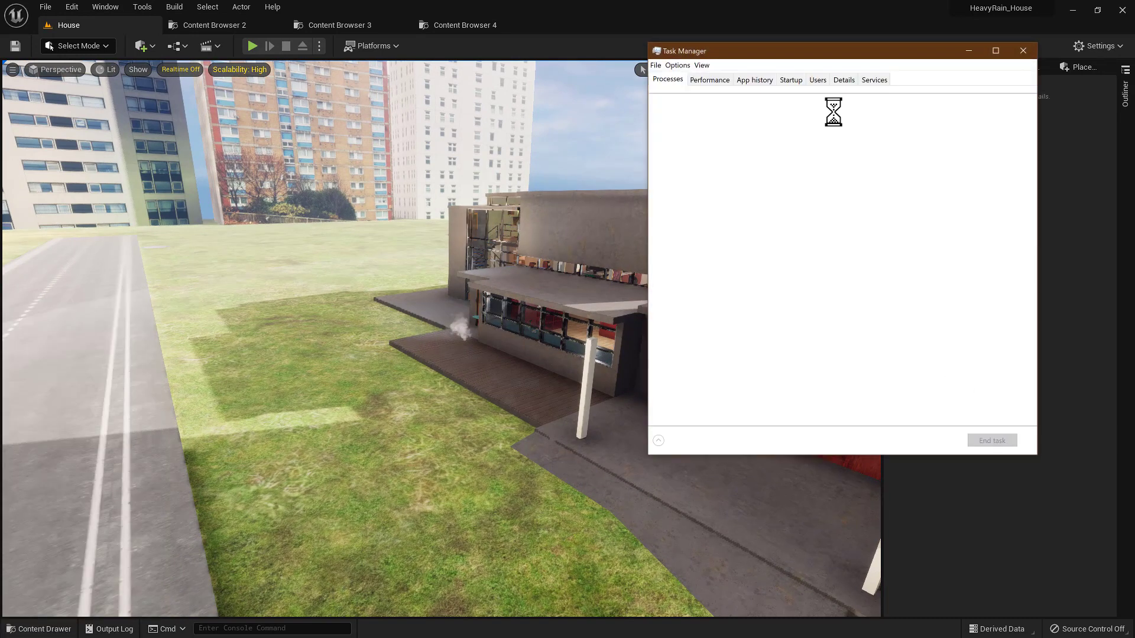
pyautogui.moveTo(811, 55); pyautogui.dragTo(489, 95)
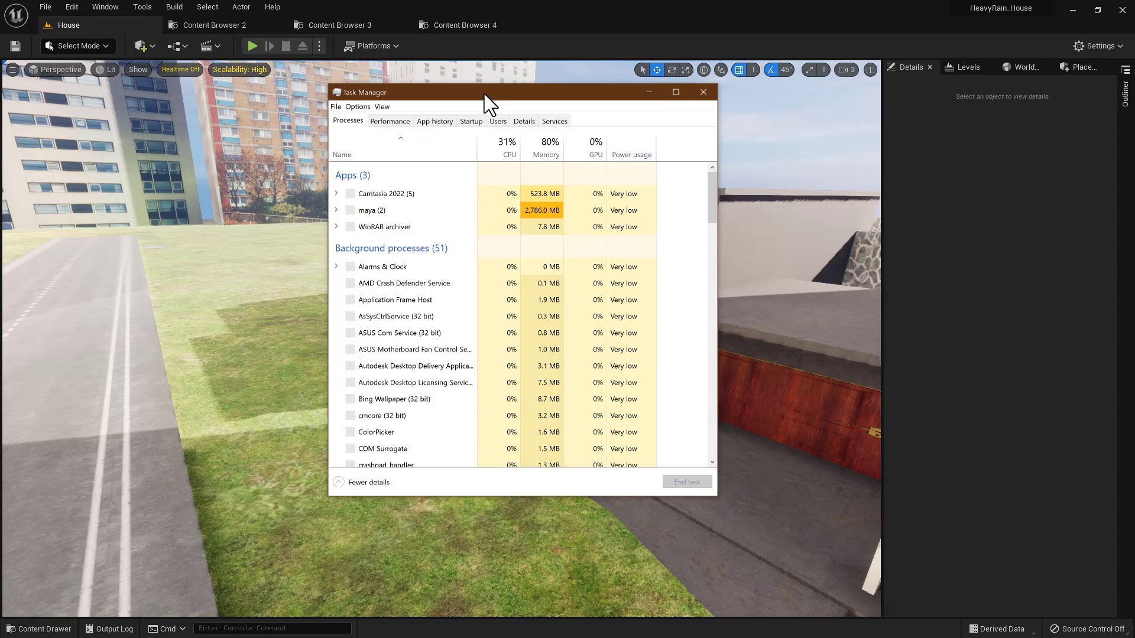
pyautogui.click(389, 121)
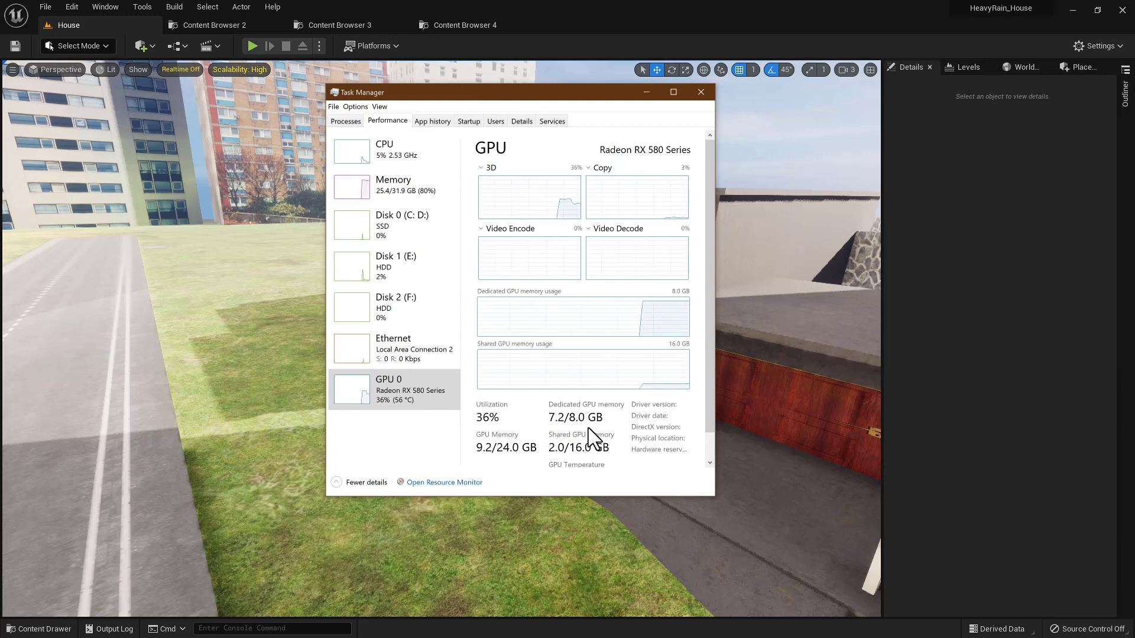
pyautogui.moveTo(552, 103); pyautogui.dragTo(297, 152)
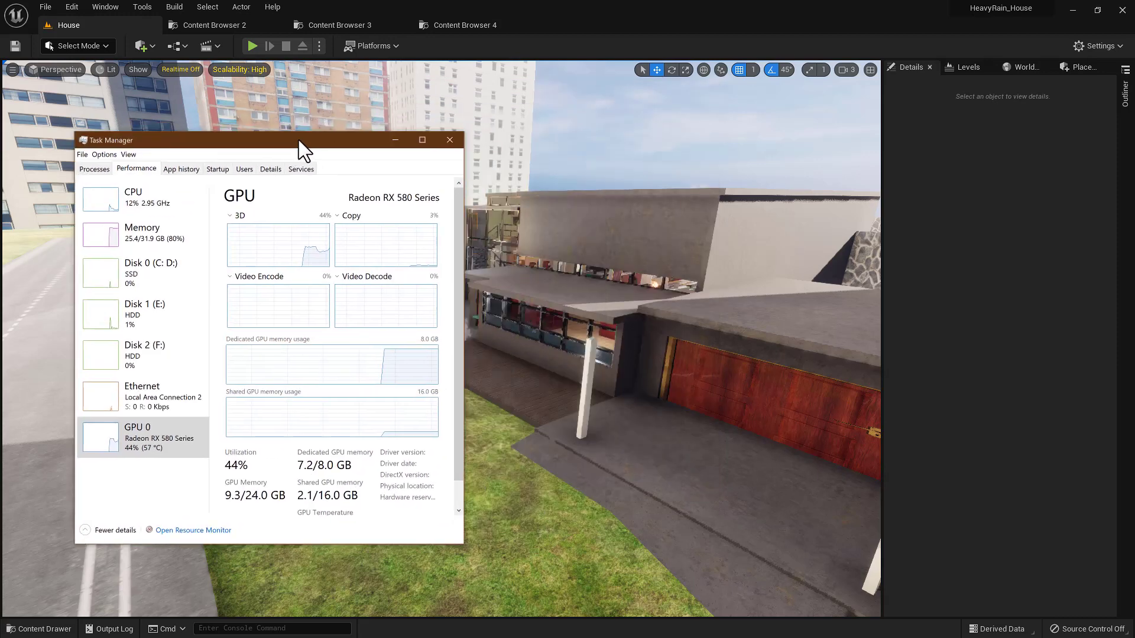
# Show the selected Chair_Steel textures, minimize Task Manager and return to the House level
pyautogui.click(339, 23)
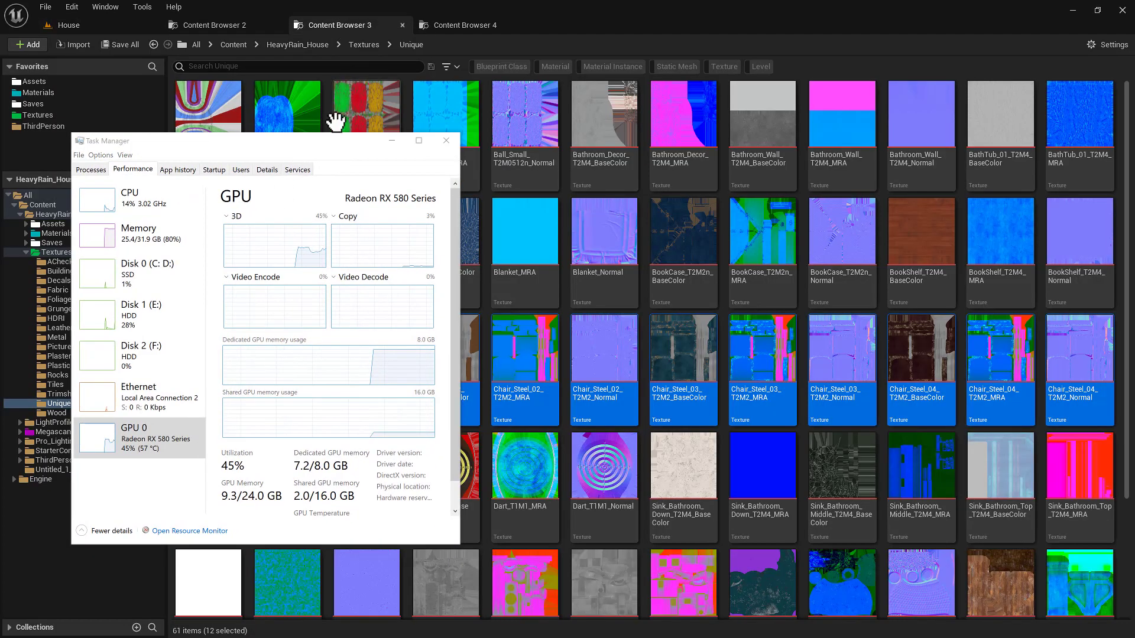
pyautogui.click(391, 140)
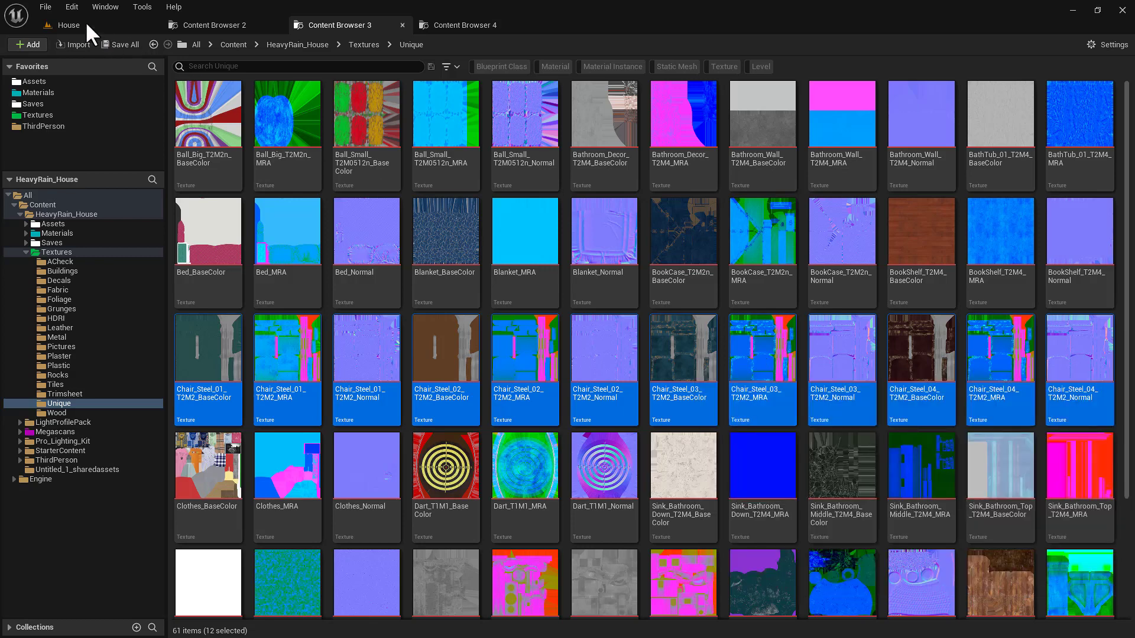
pyautogui.click(86, 26)
pyautogui.hotkey('alt', 'Tab')
pyautogui.press('Escape')
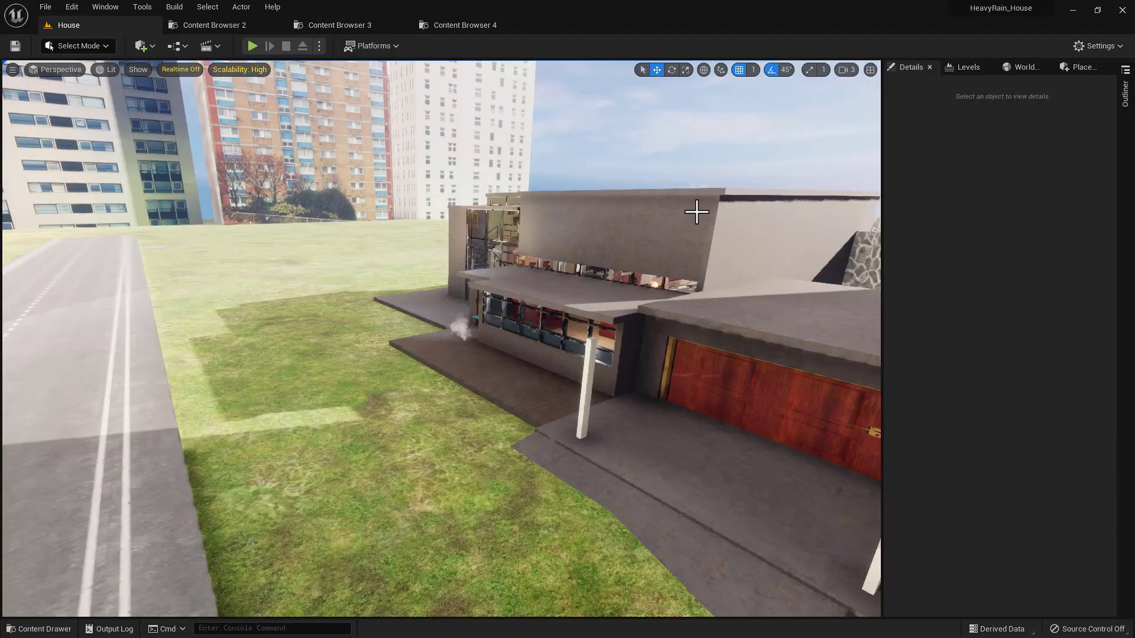
# Bring Task Manager back, check the memory use of the UnrealEditor process and minimize the window
pyautogui.hotkey('alt', 'Tab')
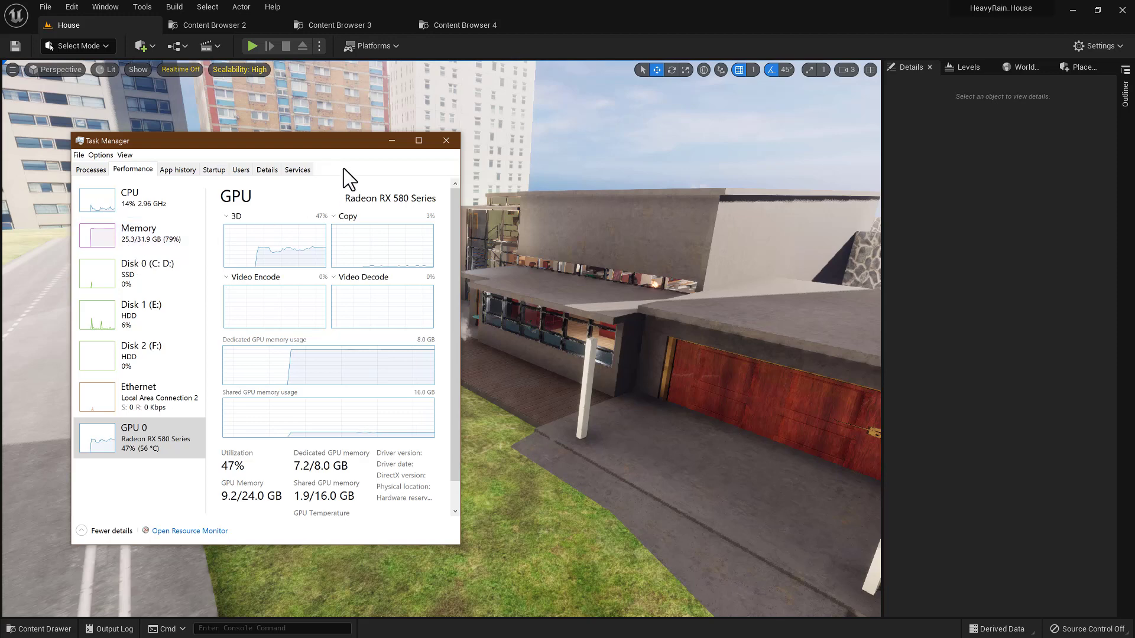
pyautogui.click(93, 169)
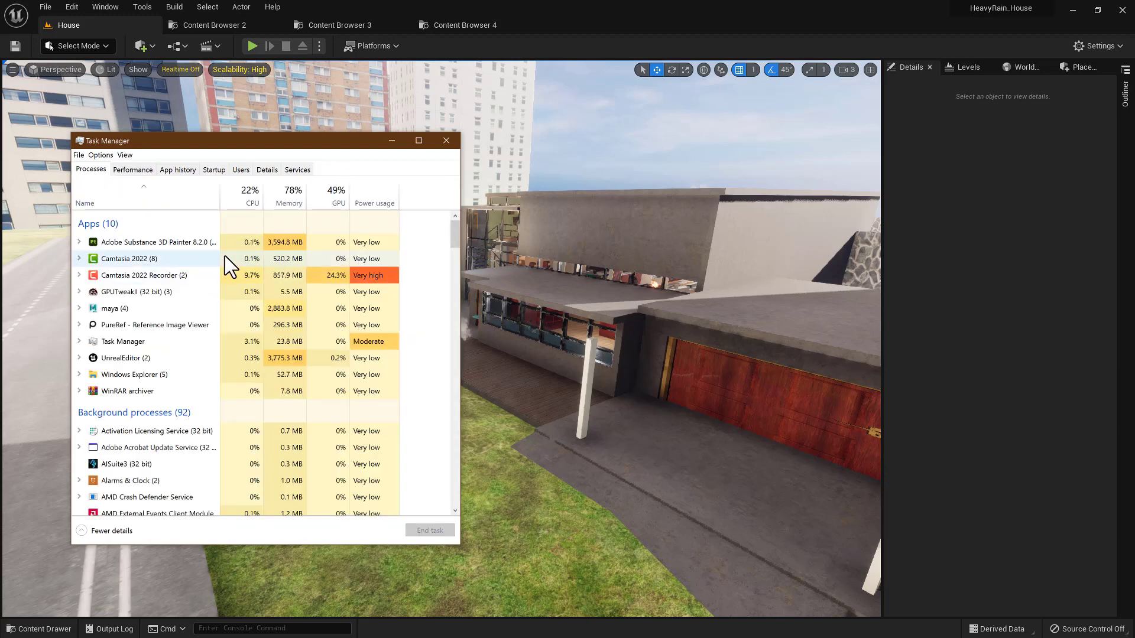
pyautogui.click(226, 358)
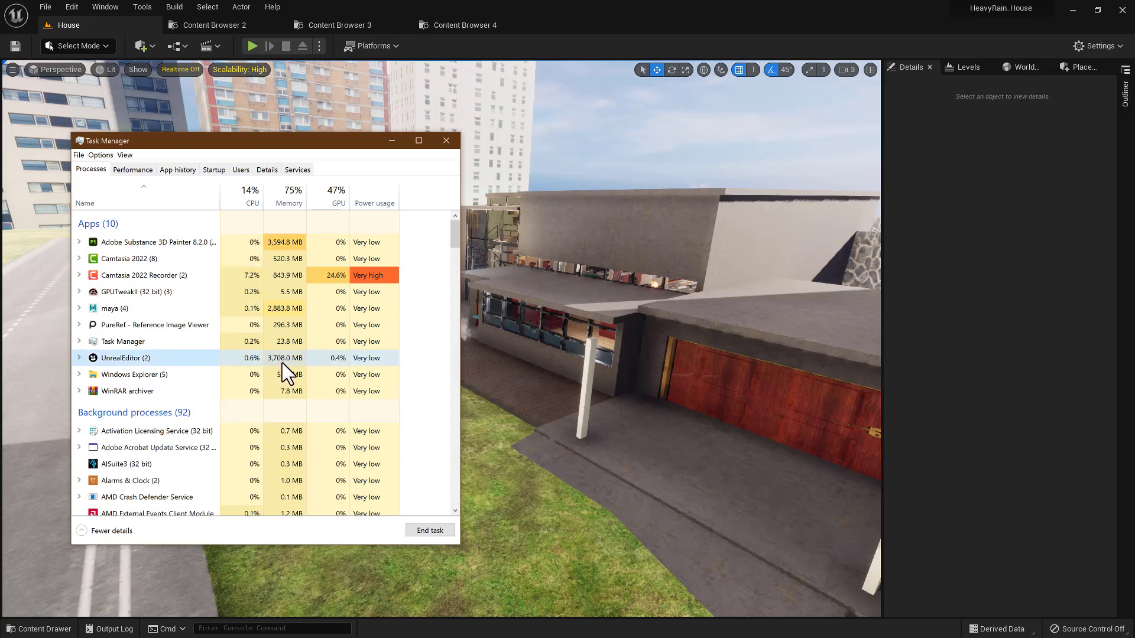
pyautogui.click(392, 146)
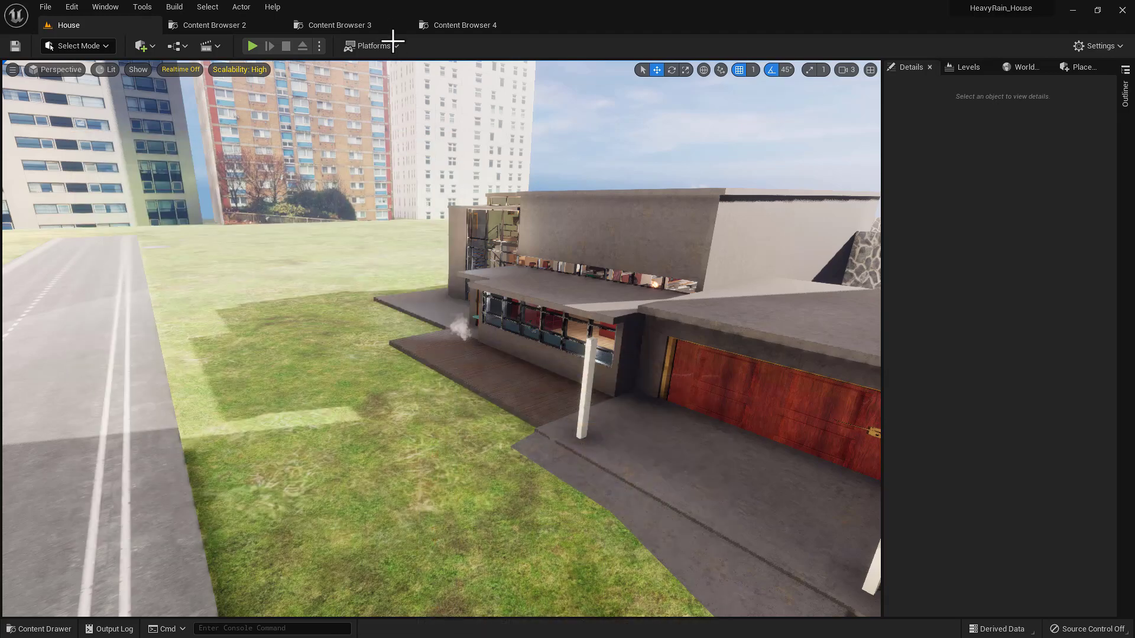
# Check the Unique textures folder briefly, return to the House level and move from the exterior into the living room
pyautogui.click(365, 24)
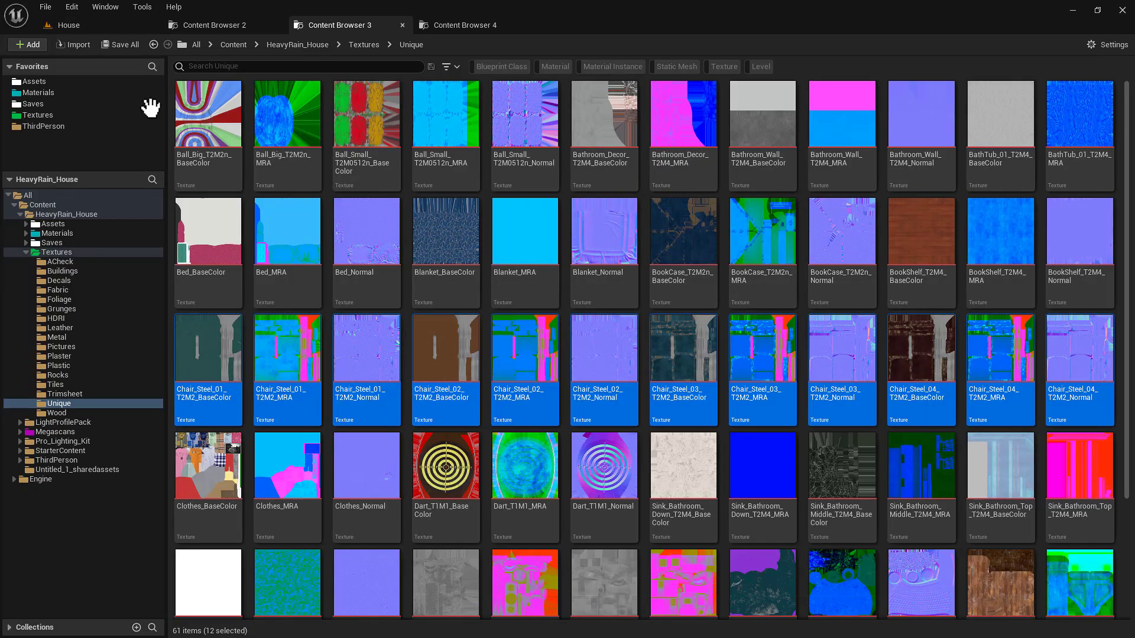
pyautogui.click(108, 24)
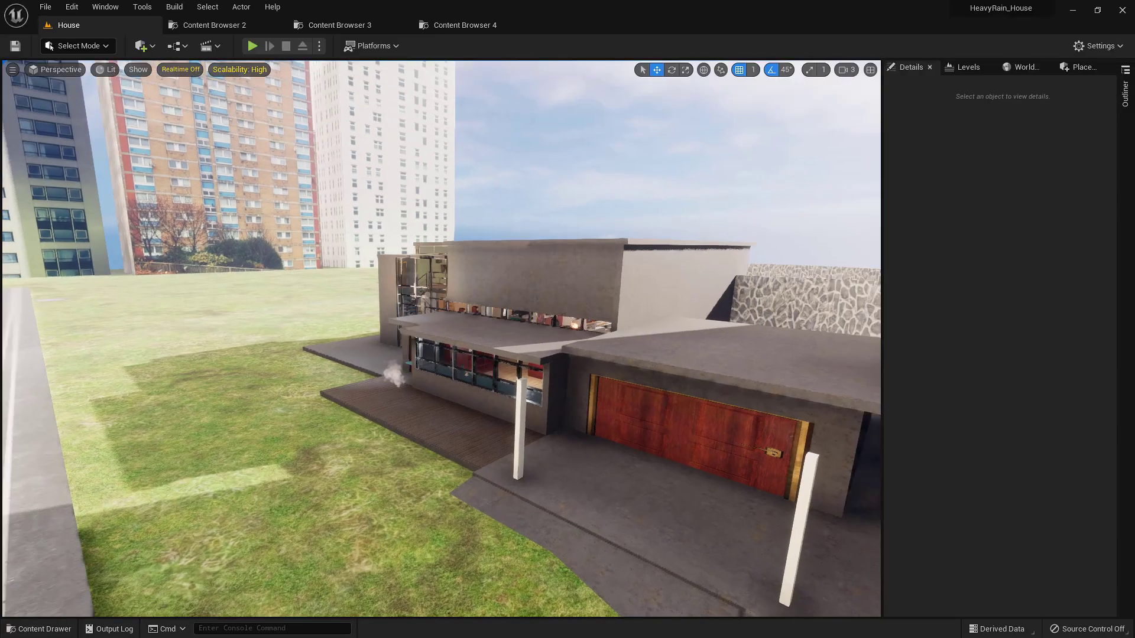
pyautogui.press('w')
pyautogui.moveTo(448, 383); pyautogui.dragTo(461, 386, button='right')
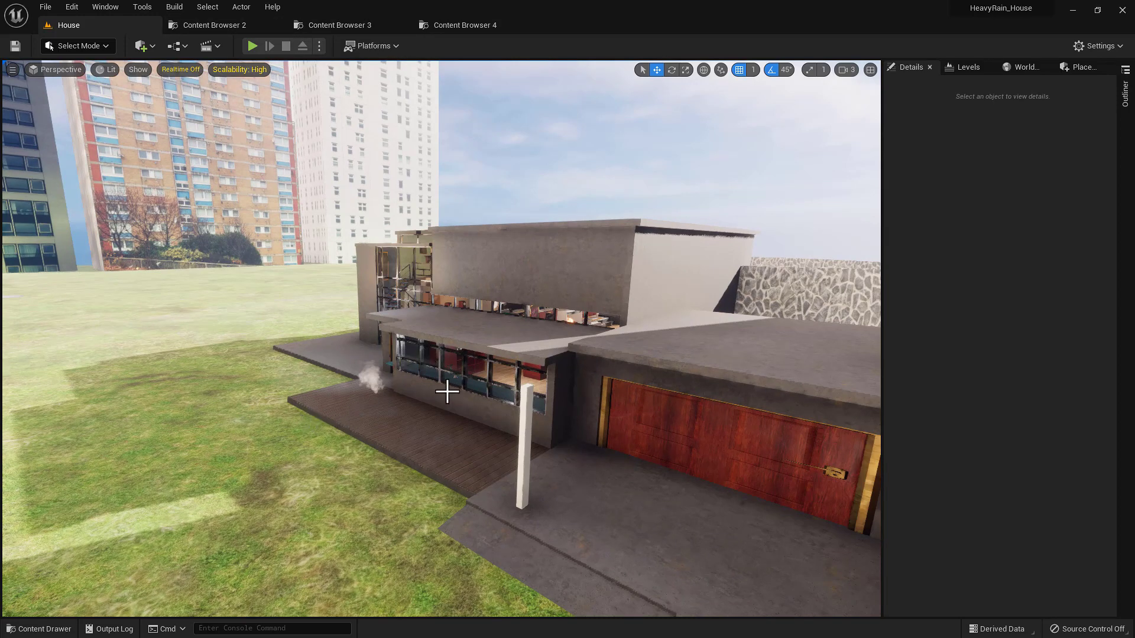
pyautogui.moveTo(448, 392); pyautogui.dragTo(516, 389, button='right')
pyautogui.press('w')
pyautogui.press('a')
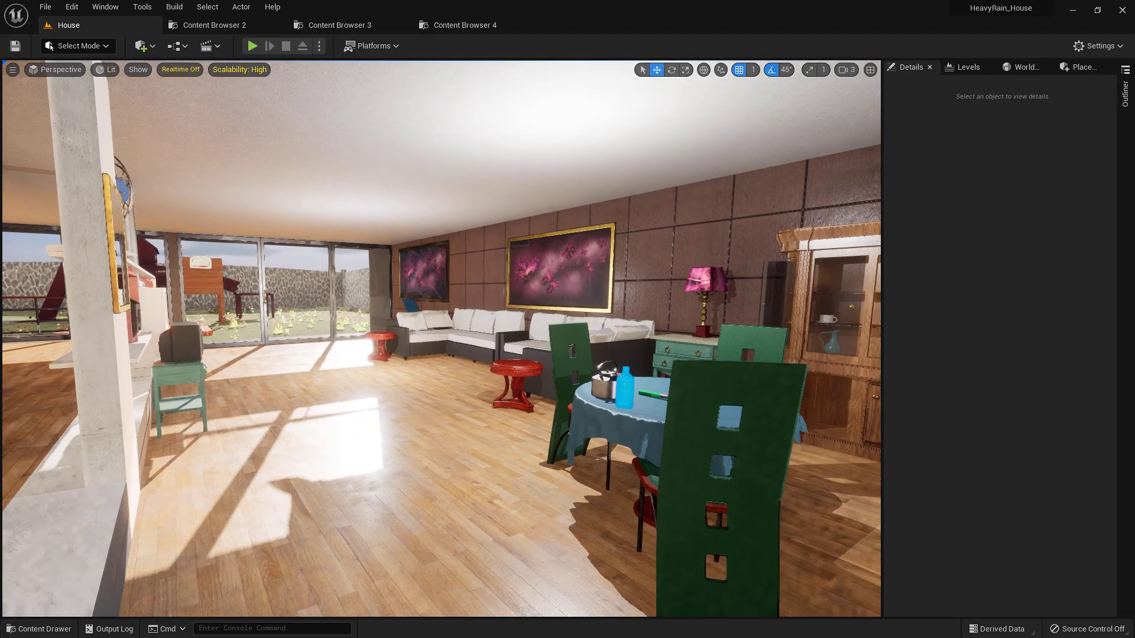
# Show the Chair_Steel textures again and look around the dining table, cabinet and sofas in the House level
pyautogui.click(348, 25)
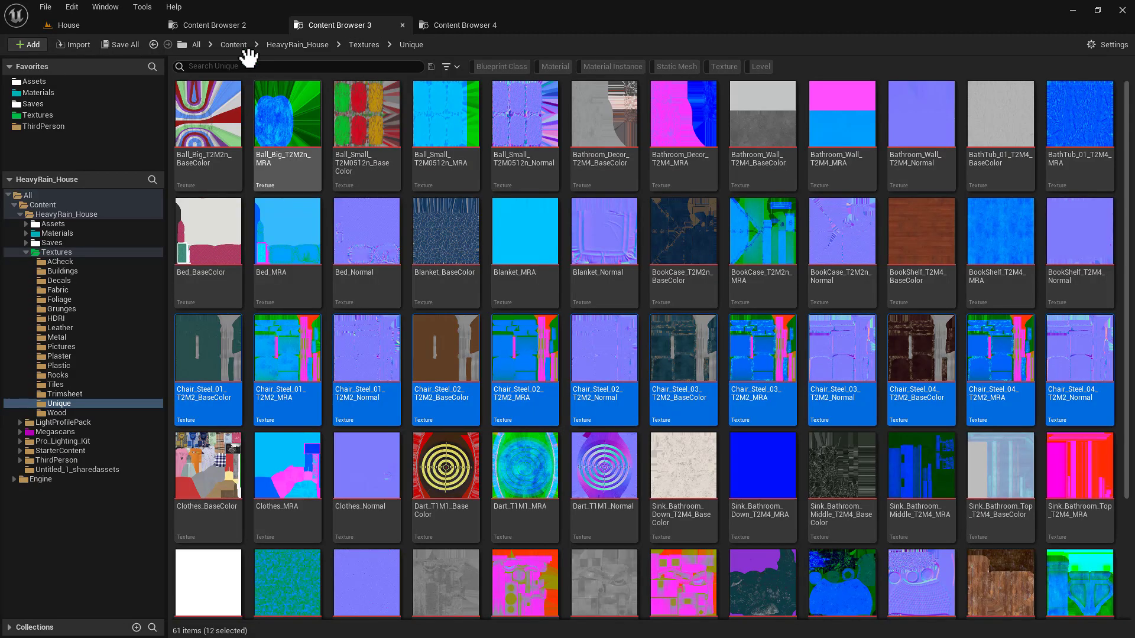
pyautogui.click(105, 20)
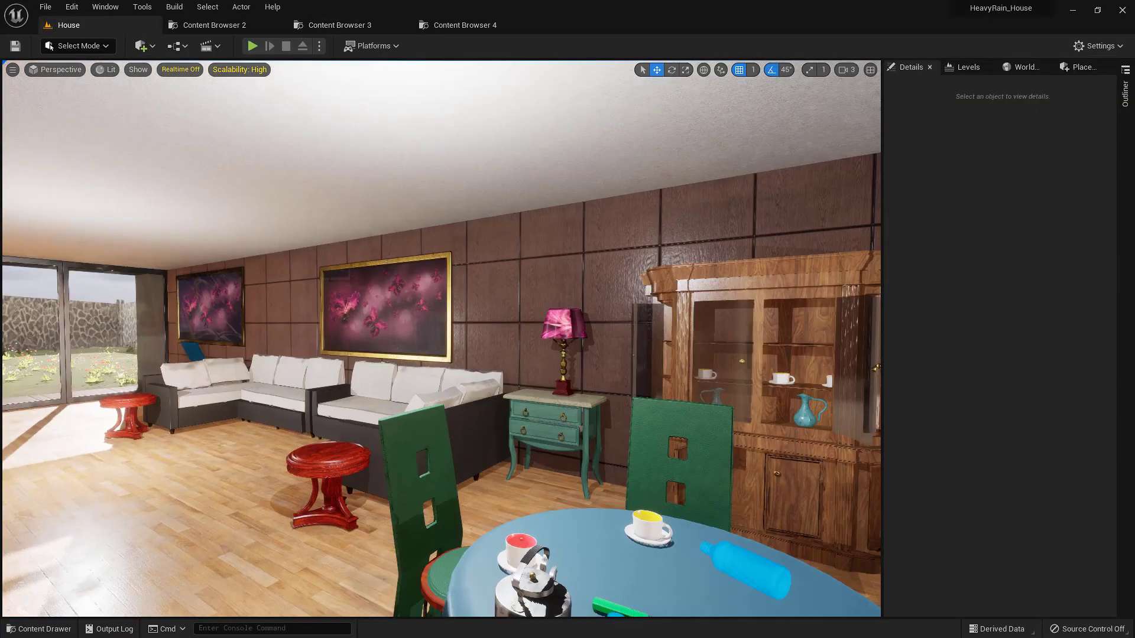
pyautogui.press('a')
pyautogui.moveTo(412, 355); pyautogui.dragTo(500, 402, button='right')
pyautogui.press('w')
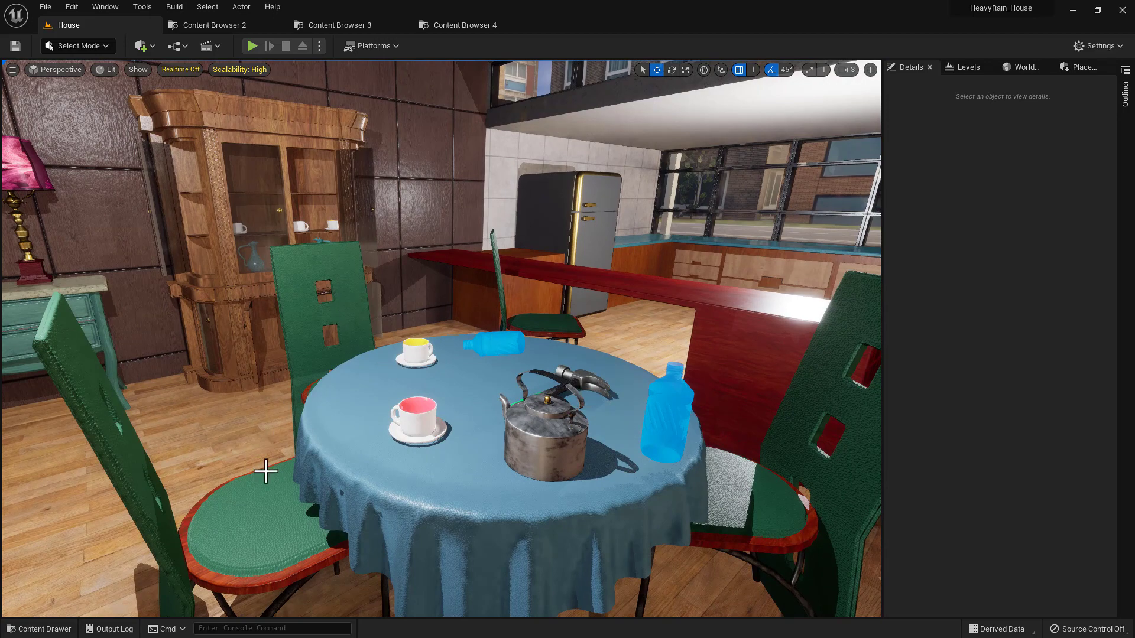
pyautogui.moveTo(213, 247); pyautogui.dragTo(141, 251, button='right')
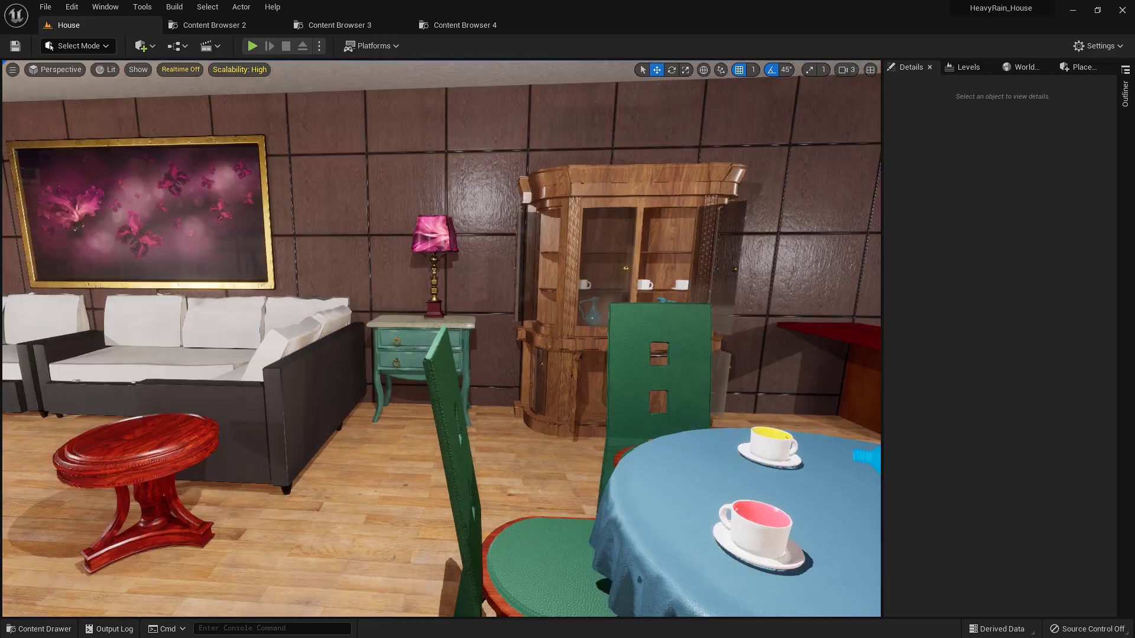
pyautogui.moveTo(257, 384); pyautogui.dragTo(106, 379, button='right')
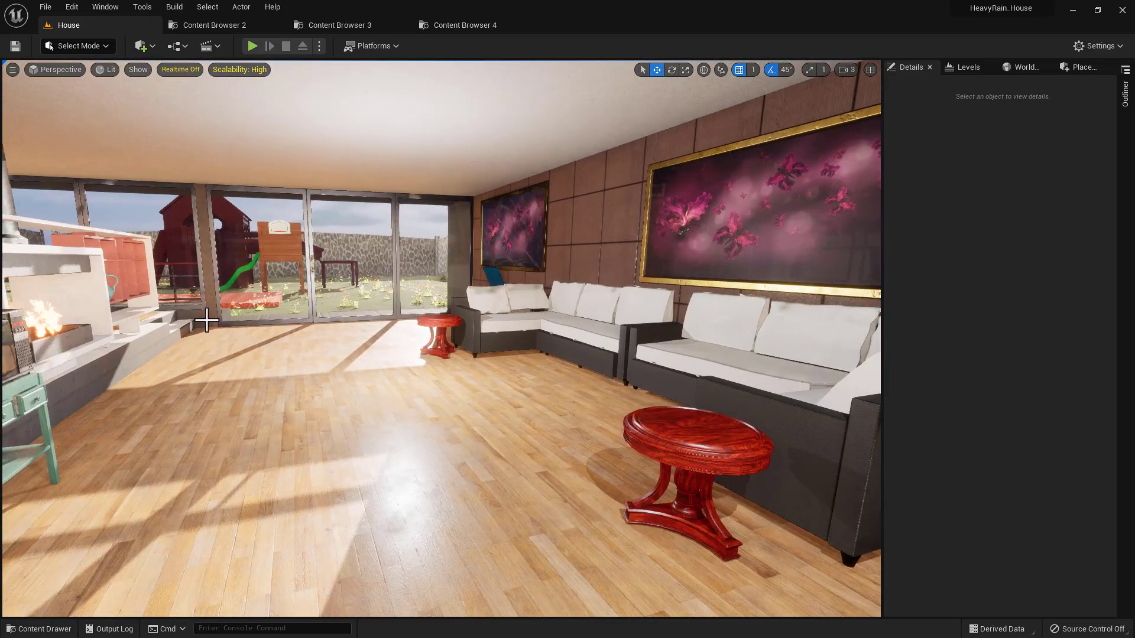
# Open Calculator, compute 12 × 2 × 3 and minimize it
pyautogui.press('super')
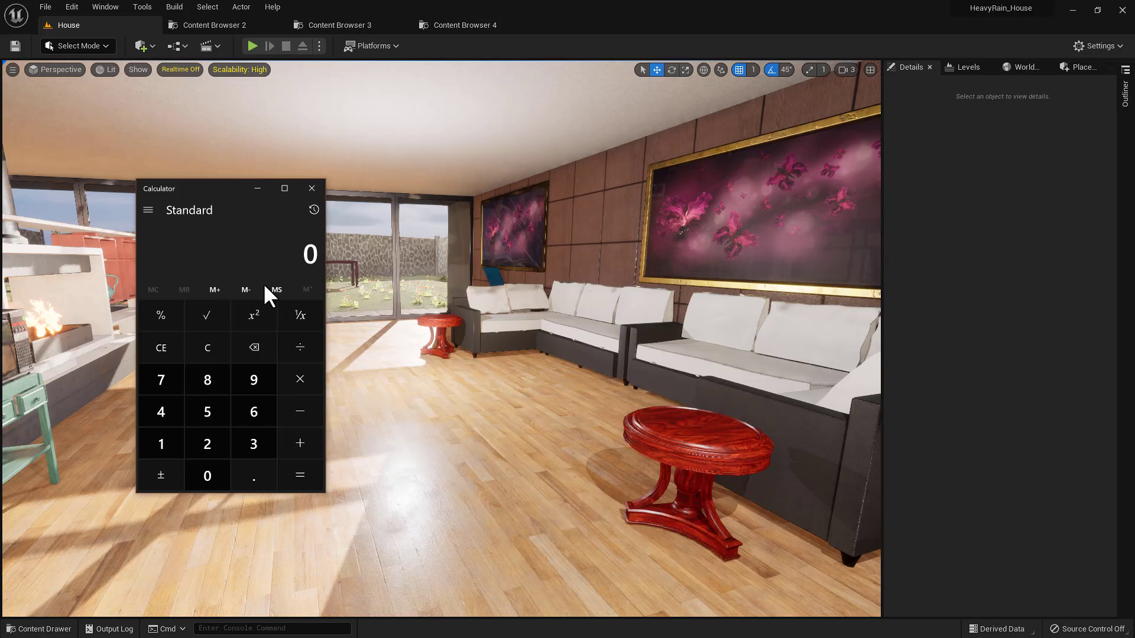
pyautogui.write('12')
pyautogui.press('*')
pyautogui.write('2')
pyautogui.moveTo(208, 193); pyautogui.dragTo(174, 206)
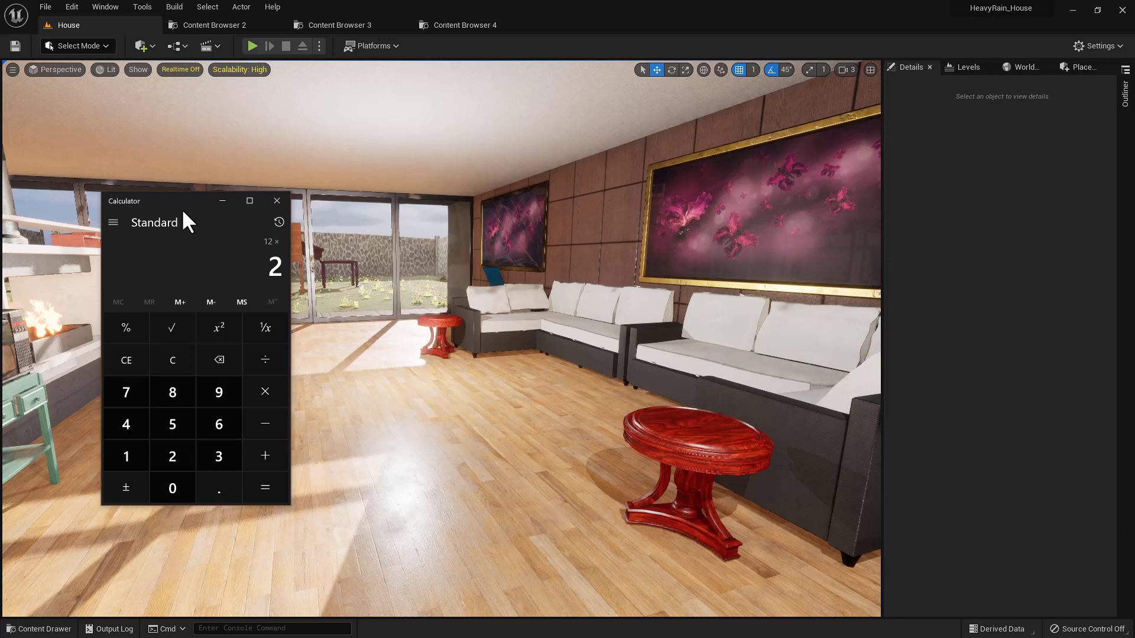
pyautogui.press('*')
pyautogui.write('3')
pyautogui.press('Return')
pyautogui.click(221, 202)
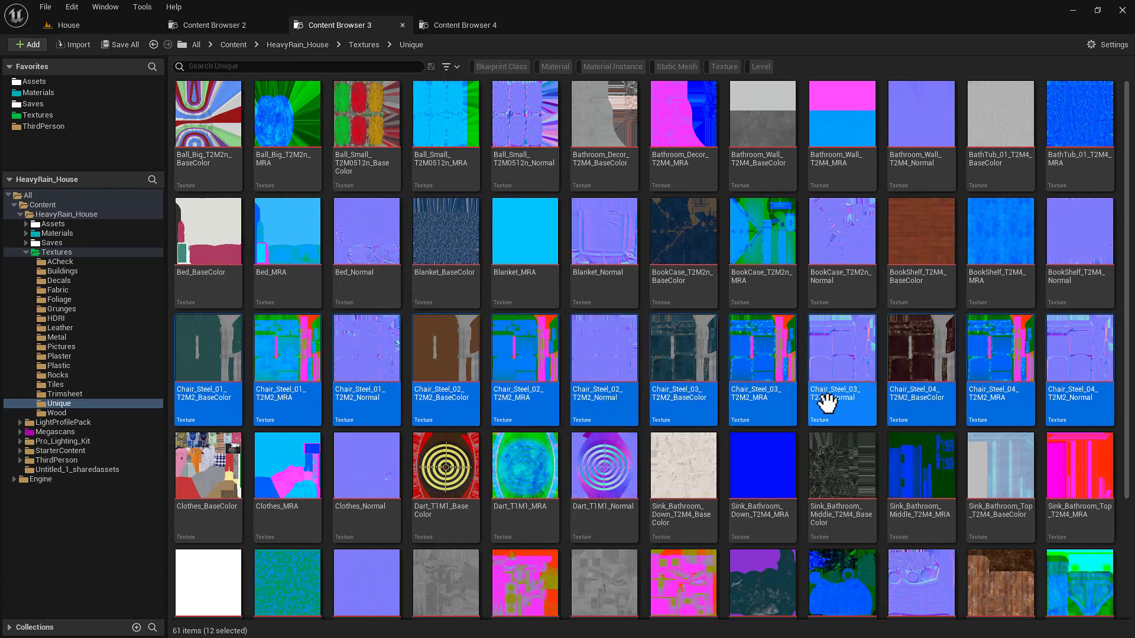
# Browse the Unique textures, inspect the Chair_Steel_01_T2M2_BaseColor details and view the teal steel chair in the House level
pyautogui.scroll(-3, 828, 404)
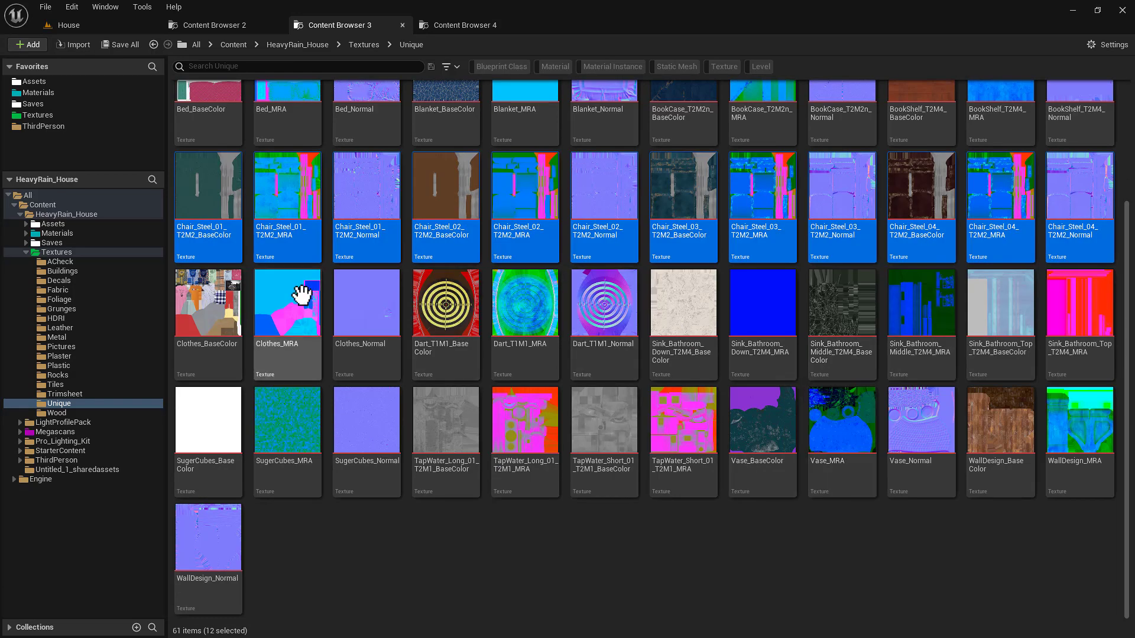
pyautogui.scroll(3, 253, 233)
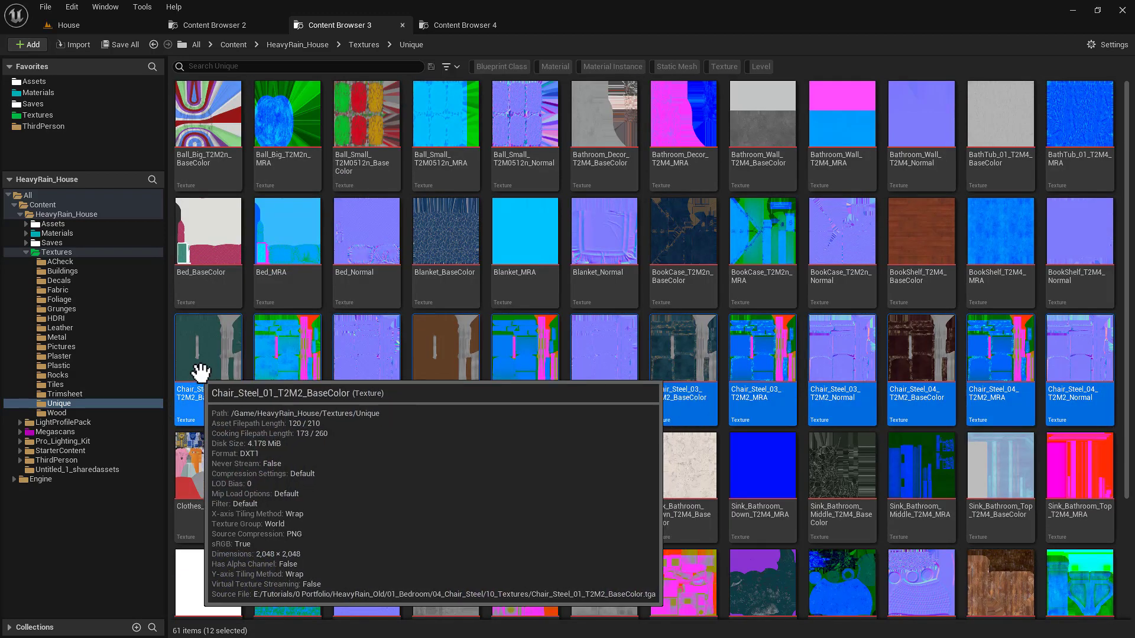
pyautogui.click(102, 30)
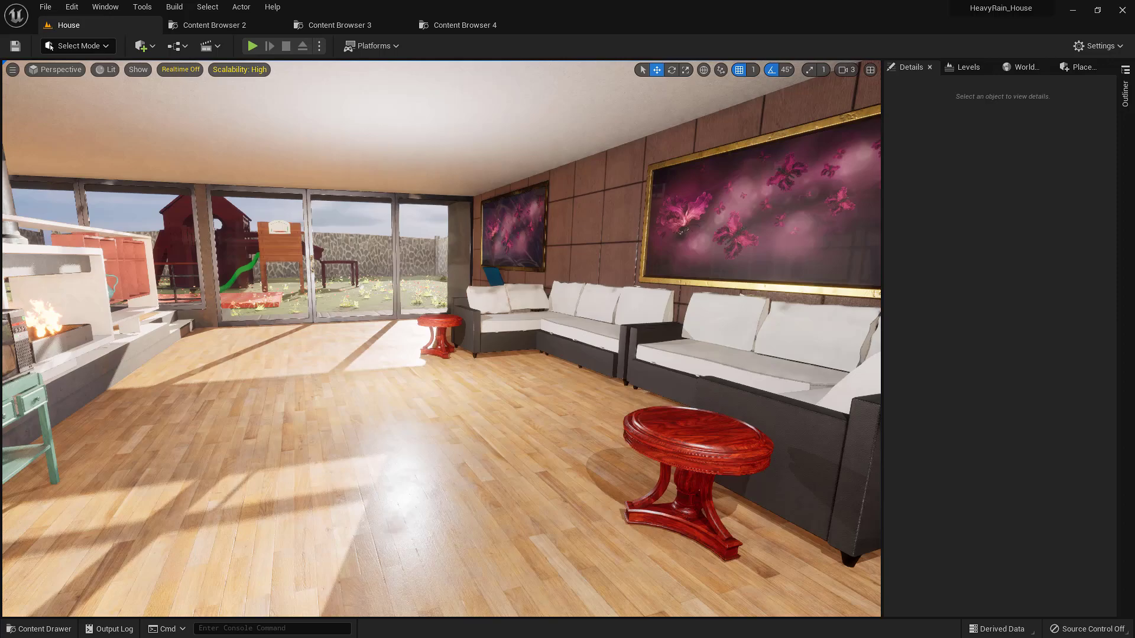
pyautogui.press('w')
pyautogui.moveTo(442, 339); pyautogui.dragTo(733, 355, button='right')
pyautogui.press('w')
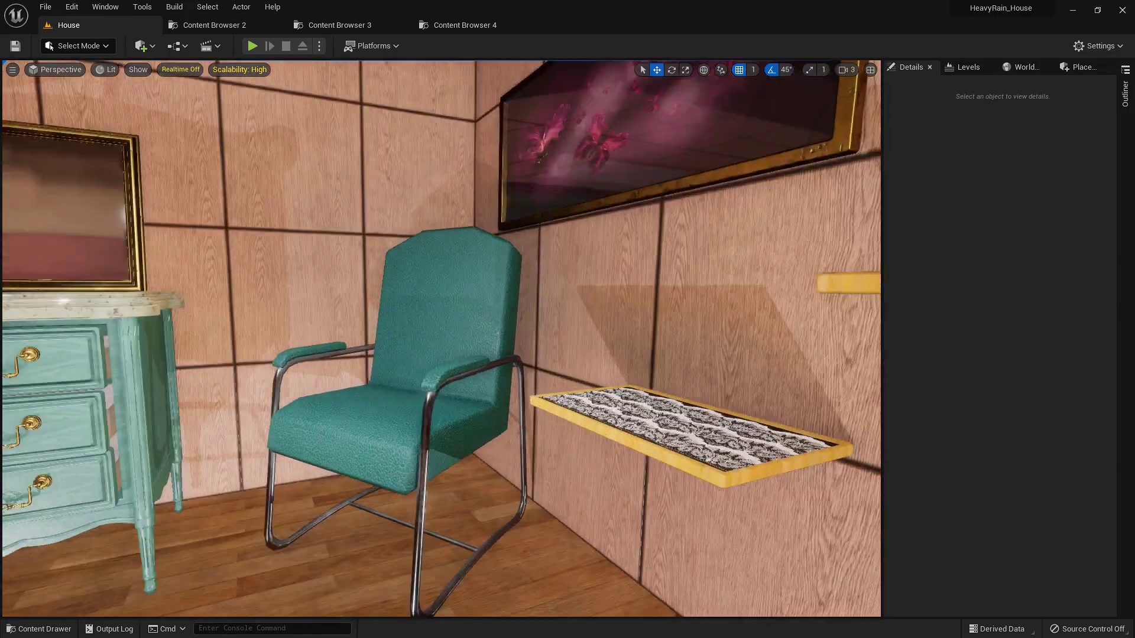
# View the teal steel chair beside the drawers, then look through the Chair_Steel textures in the Unique folder
pyautogui.press('w')
pyautogui.moveTo(379, 361); pyautogui.dragTo(352, 366, button='right')
pyautogui.press('s')
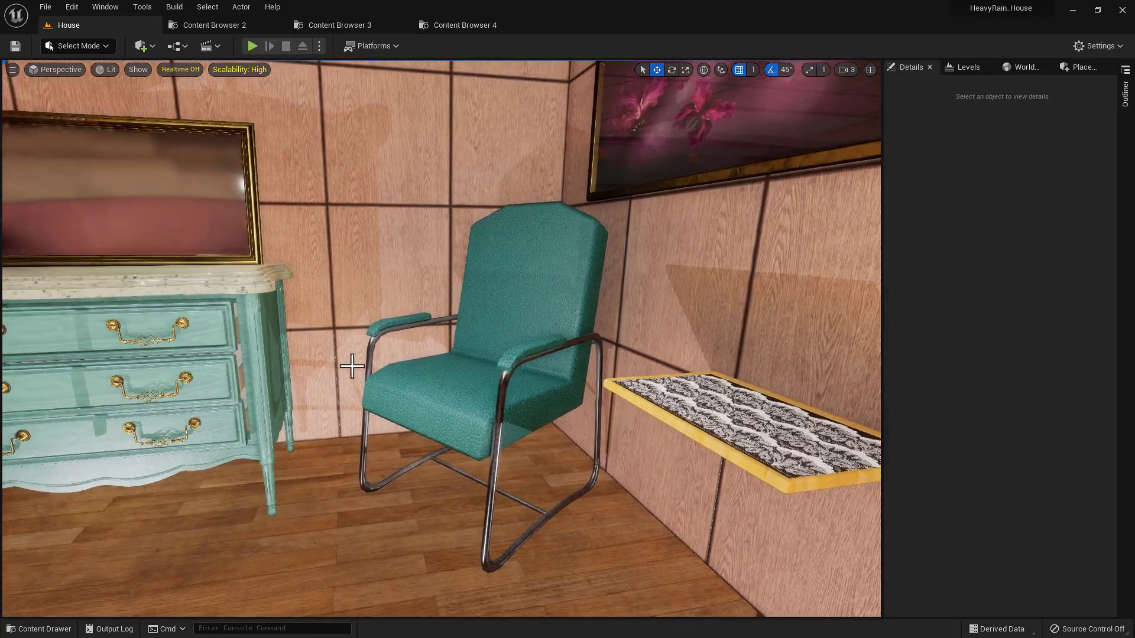
pyautogui.scroll(-5, 352, 366)
pyautogui.click(338, 25)
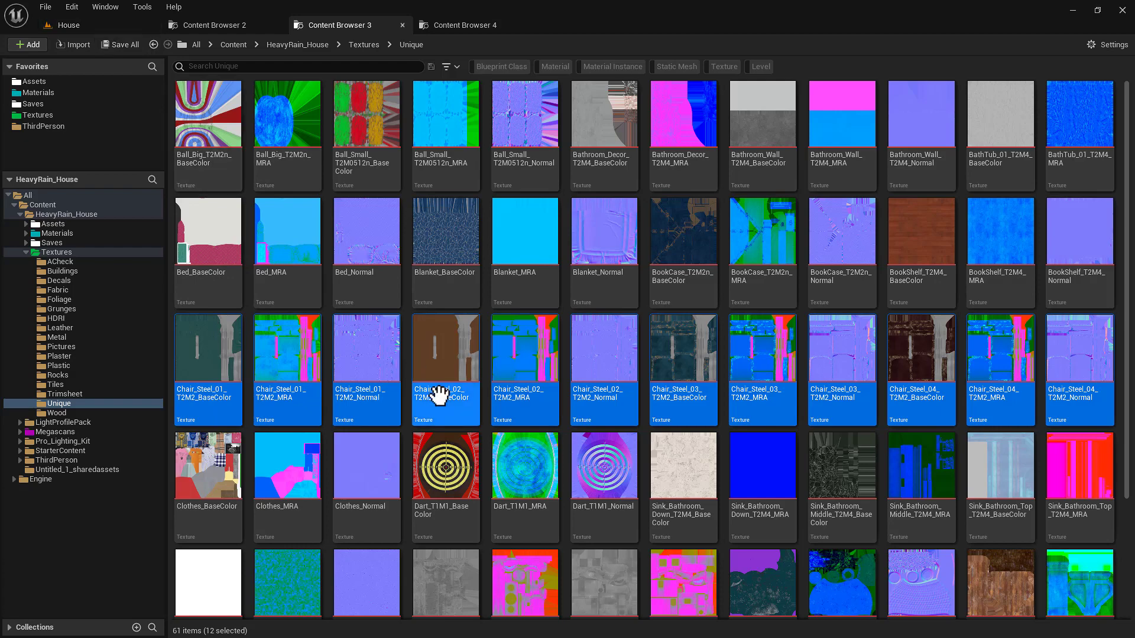
pyautogui.scroll(-1, 431, 384)
pyautogui.scroll(-2, 428, 375)
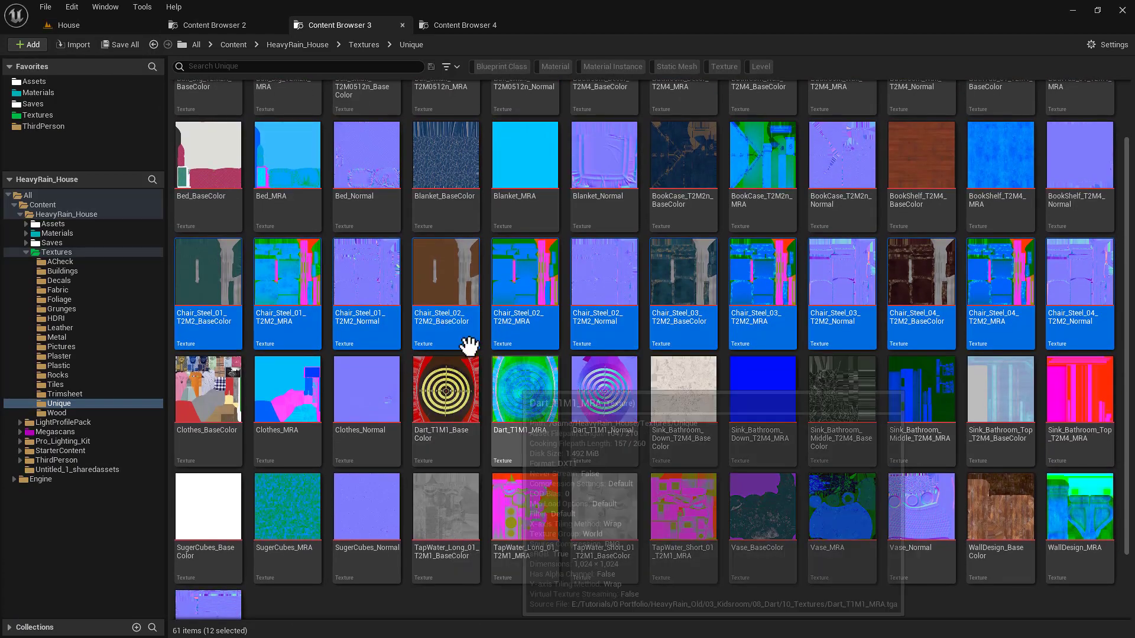
# Recheck the Chair_Steel textures, then move through the House level to the worn dark steel chair near the balcony windows
pyautogui.click(98, 26)
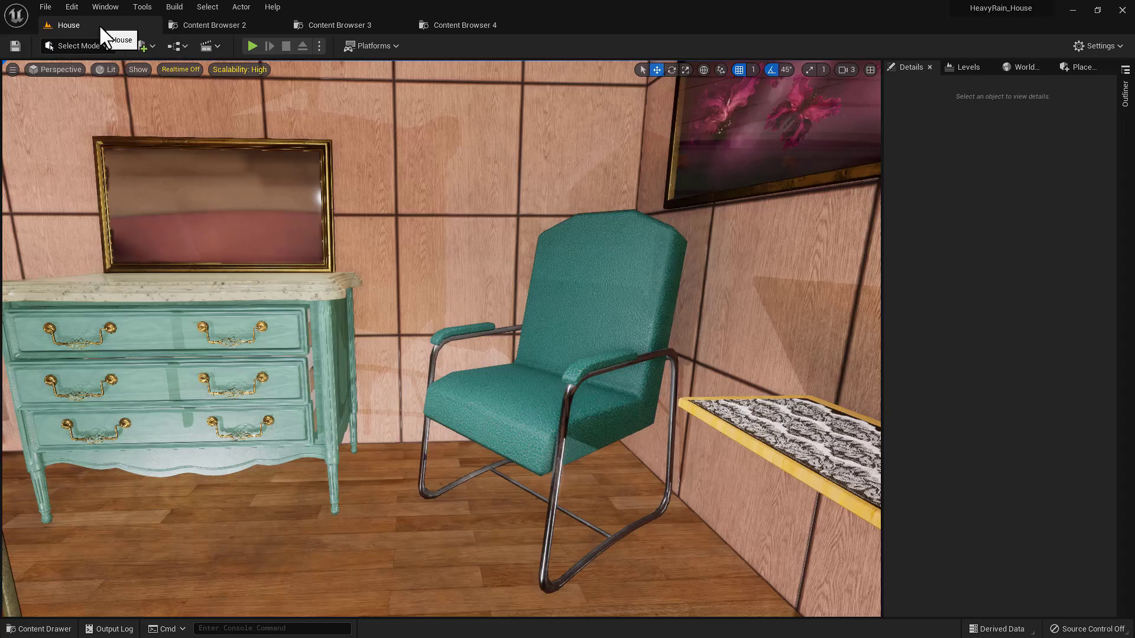
pyautogui.click(210, 24)
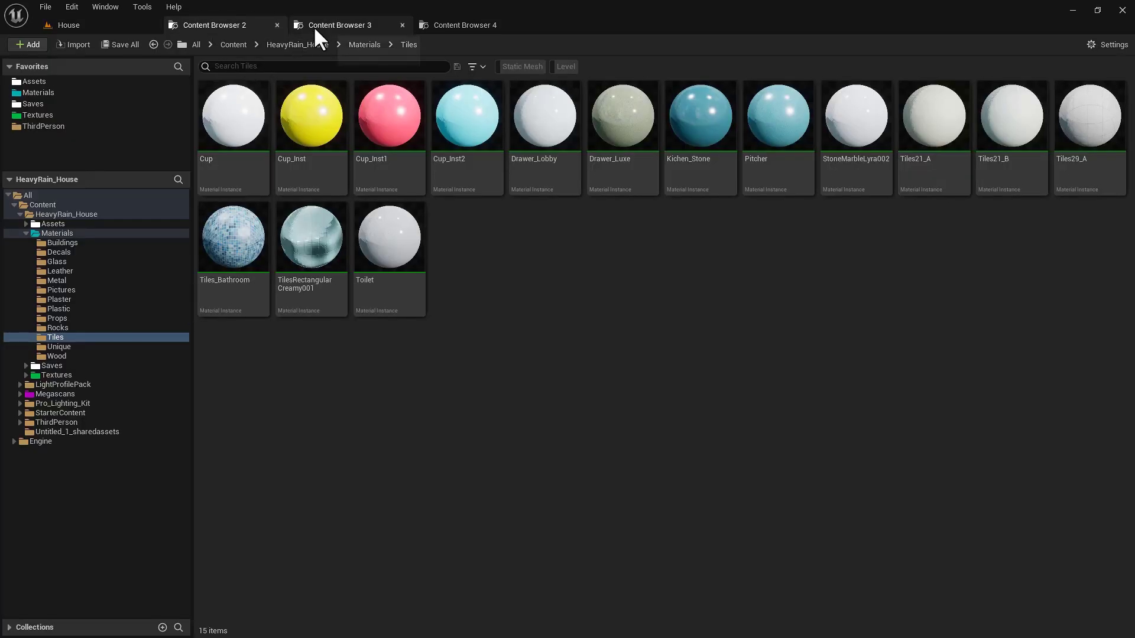
pyautogui.click(331, 25)
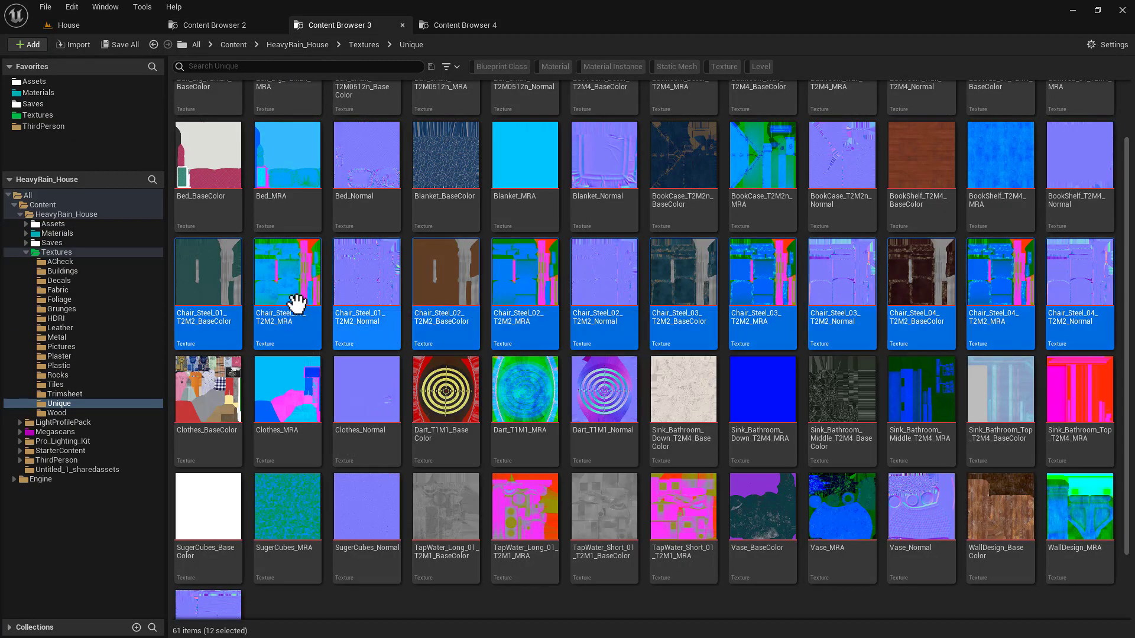
pyautogui.click(115, 26)
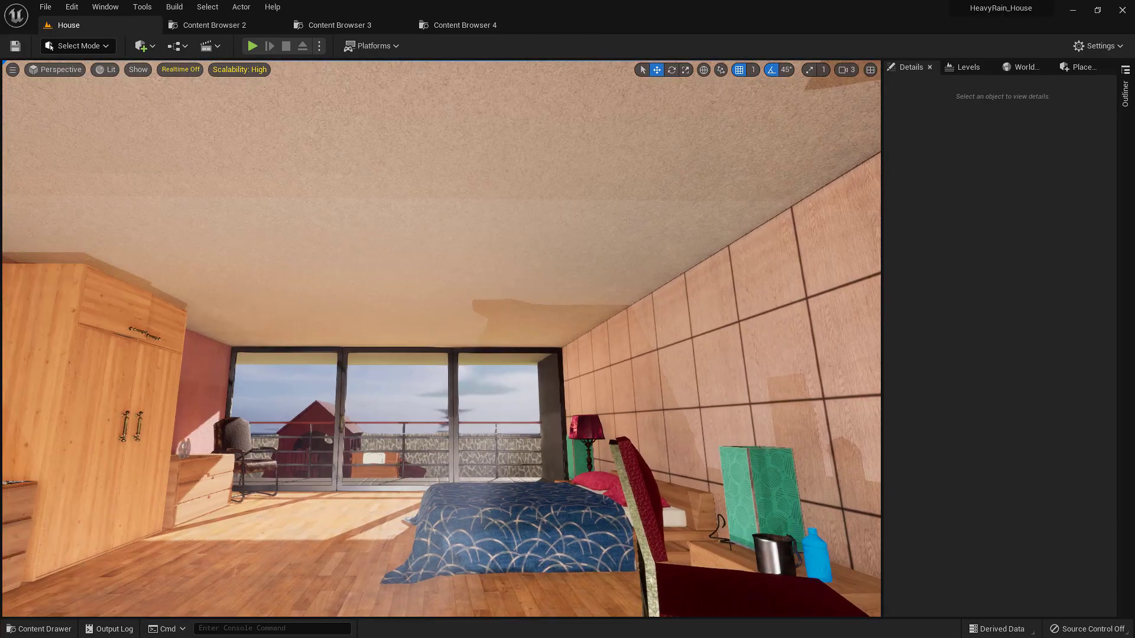
pyautogui.press('w')
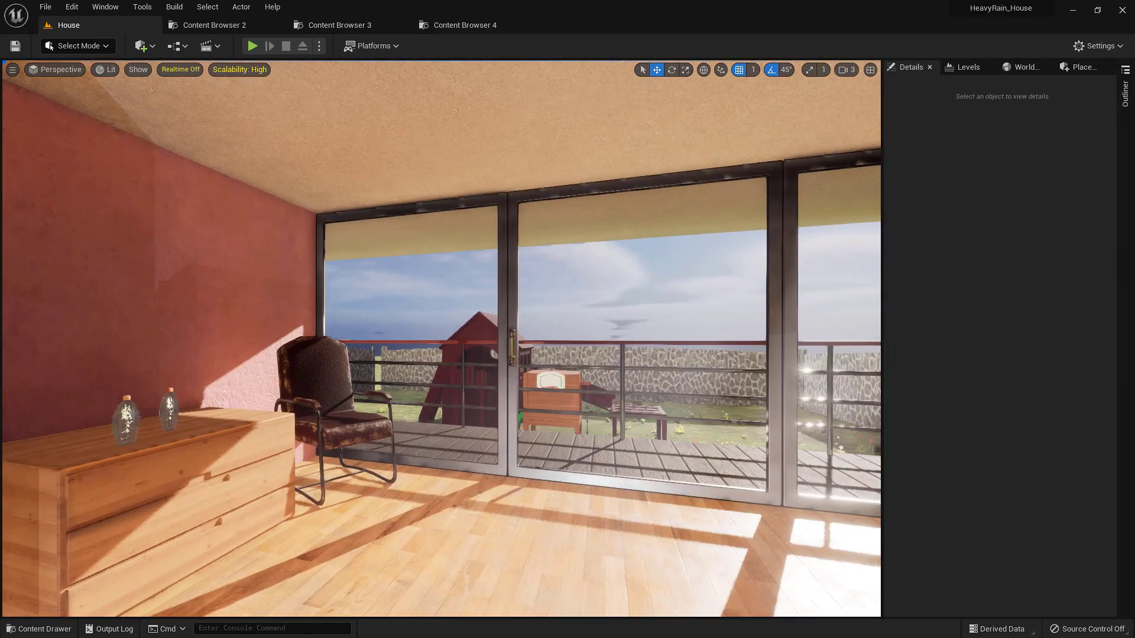
pyautogui.press('w')
pyautogui.moveTo(359, 263); pyautogui.dragTo(370, 267, button='right')
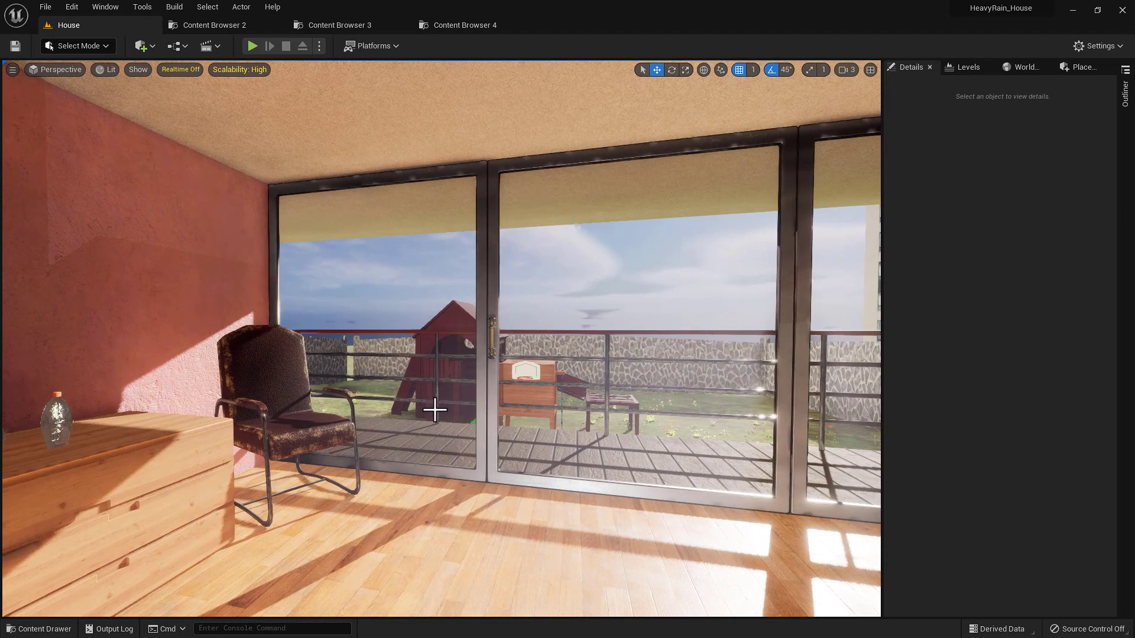
pyautogui.moveTo(435, 410); pyautogui.dragTo(415, 411, button='right')
# Open the Asset_Setup level from the Saves folder and move to the row of steel chairs
pyautogui.hotkey('ctrl', 'space')
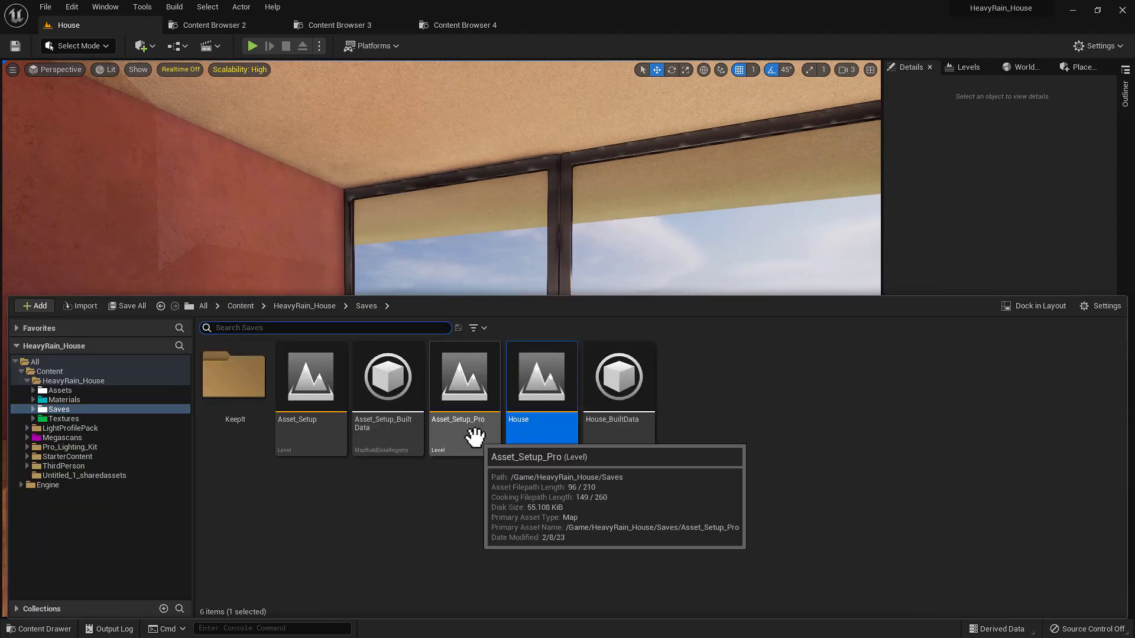
pyautogui.doubleClick(312, 387)
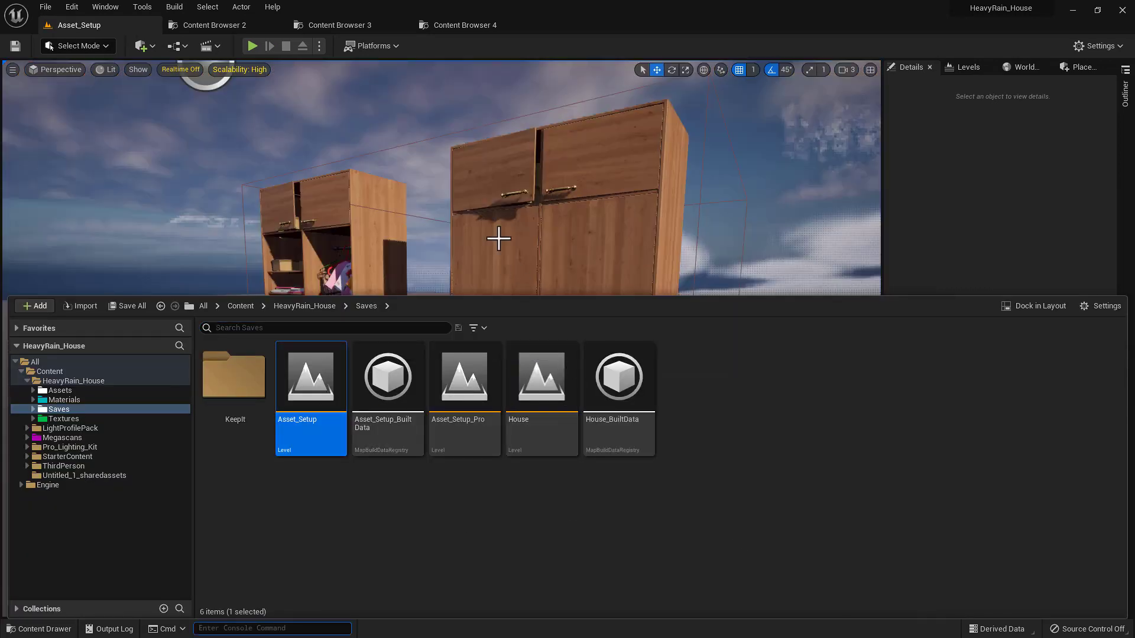
pyautogui.moveTo(499, 239)
pyautogui.mouseDown(button='right')
pyautogui.moveTo(564, 250)
pyautogui.moveTo(512, 253)
pyautogui.moveTo(495, 232)
pyautogui.mouseUp(button='right')
pyautogui.press('w')
pyautogui.press('d')
# Duplicate the teal Chair_Steel and place the copy in front of the row at Y 165
pyautogui.click(569, 377)
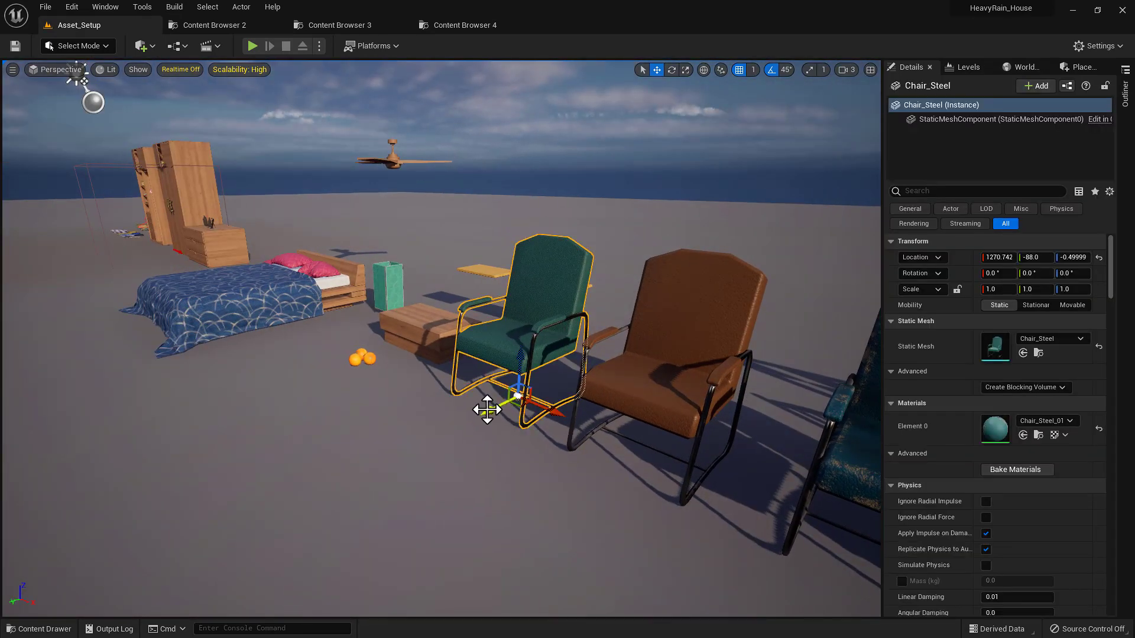
pyautogui.moveTo(487, 409)
pyautogui.keyDown('shift'); pyautogui.mouseDown()
pyautogui.moveTo(467, 411)
pyautogui.moveTo(488, 408)
pyautogui.mouseUp(); pyautogui.keyUp('shift')
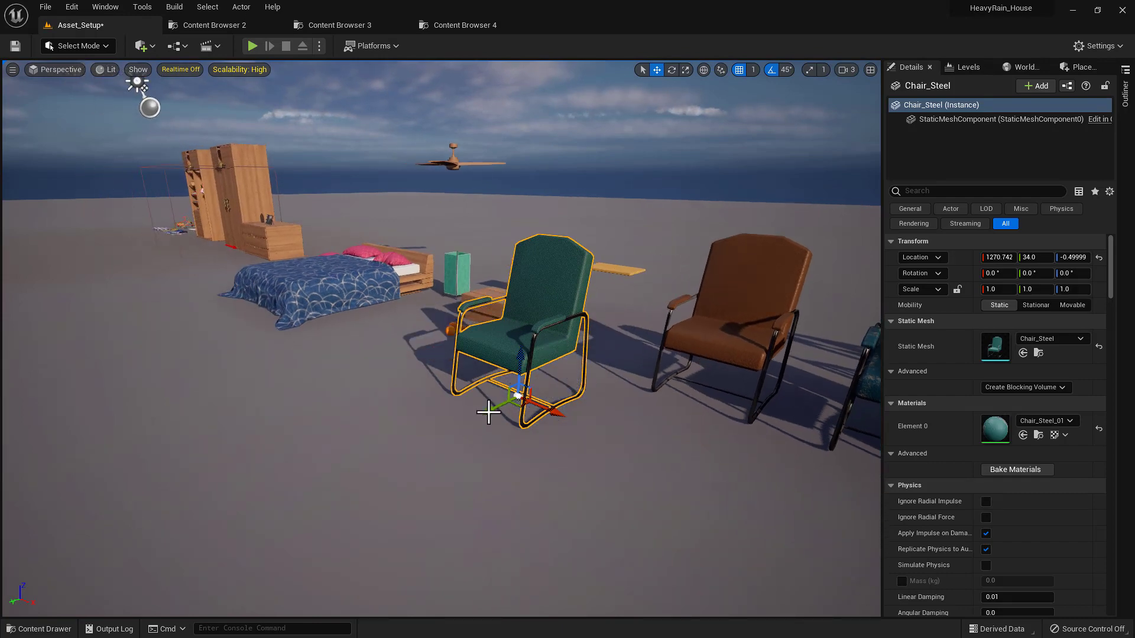
pyautogui.hotkey('ctrl', 'z')
pyautogui.keyDown('alt'); pyautogui.moveTo(570, 362); pyautogui.dragTo(343, 470); pyautogui.keyUp('alt')
pyautogui.moveTo(434, 401); pyautogui.dragTo(568, 407, button='right')
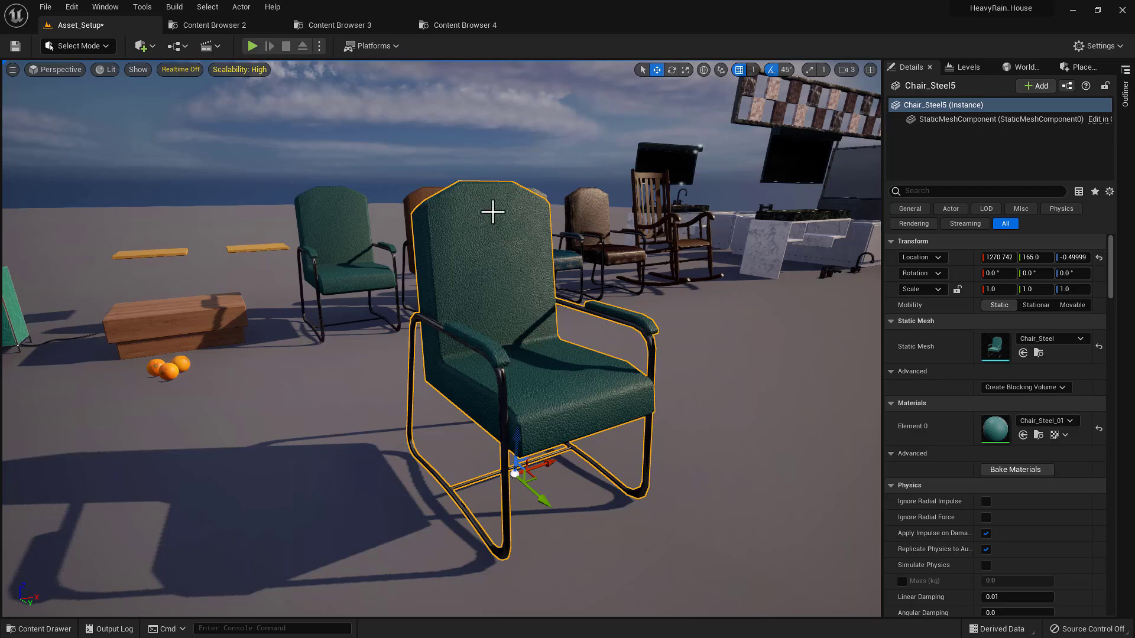
pyautogui.moveTo(527, 332); pyautogui.dragTo(529, 355, button='right')
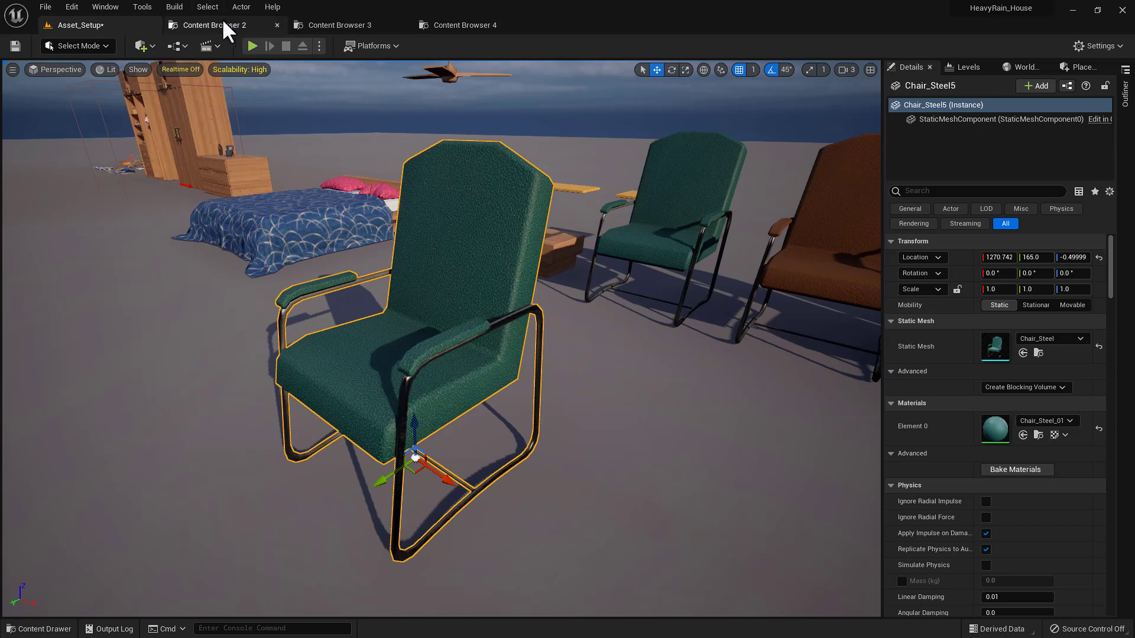
# Browse the Metal materials folder, select MetalStainlessSteelBrushedSwirls001 and return to the duplicated chair in Asset_Setup
pyautogui.click(223, 22)
pyautogui.hotkey('alt', 'Left')
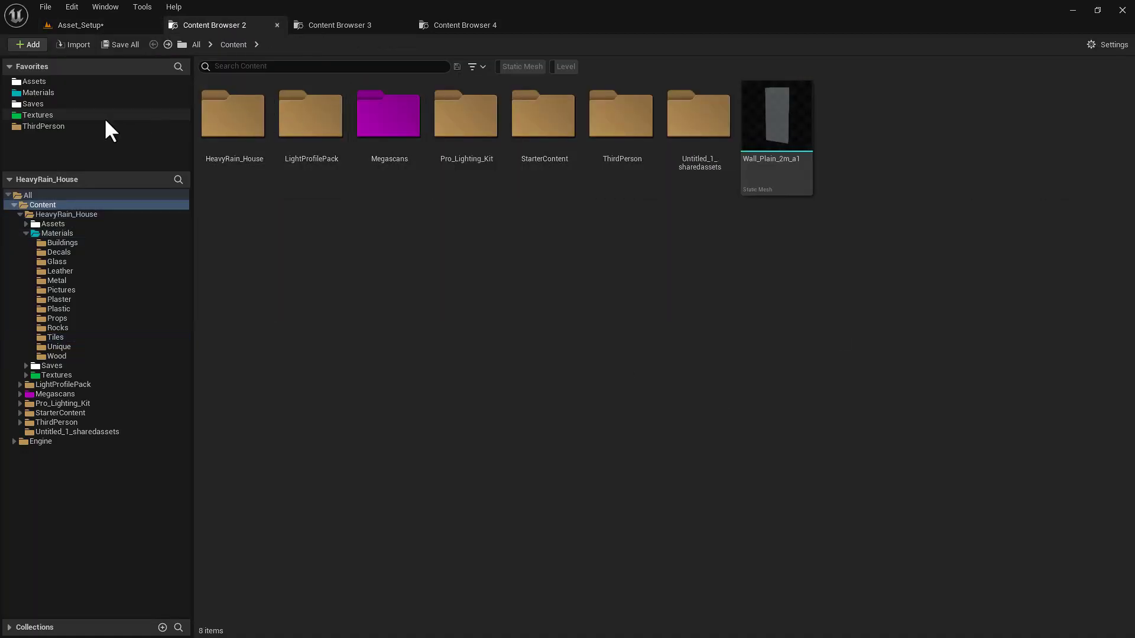
pyautogui.click(42, 92)
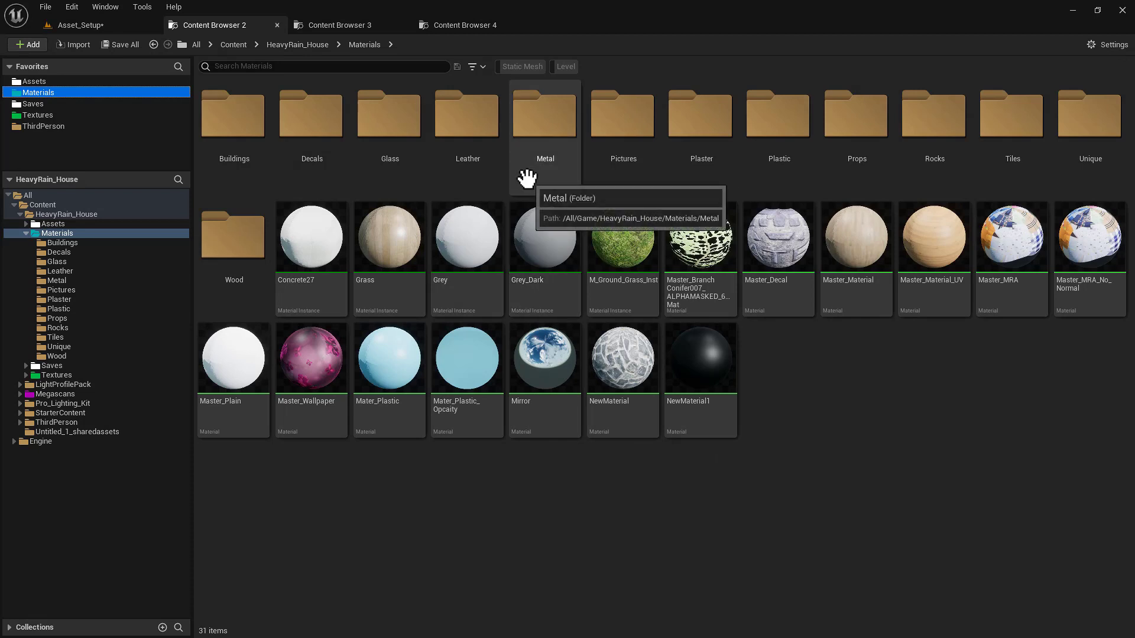
pyautogui.doubleClick(547, 141)
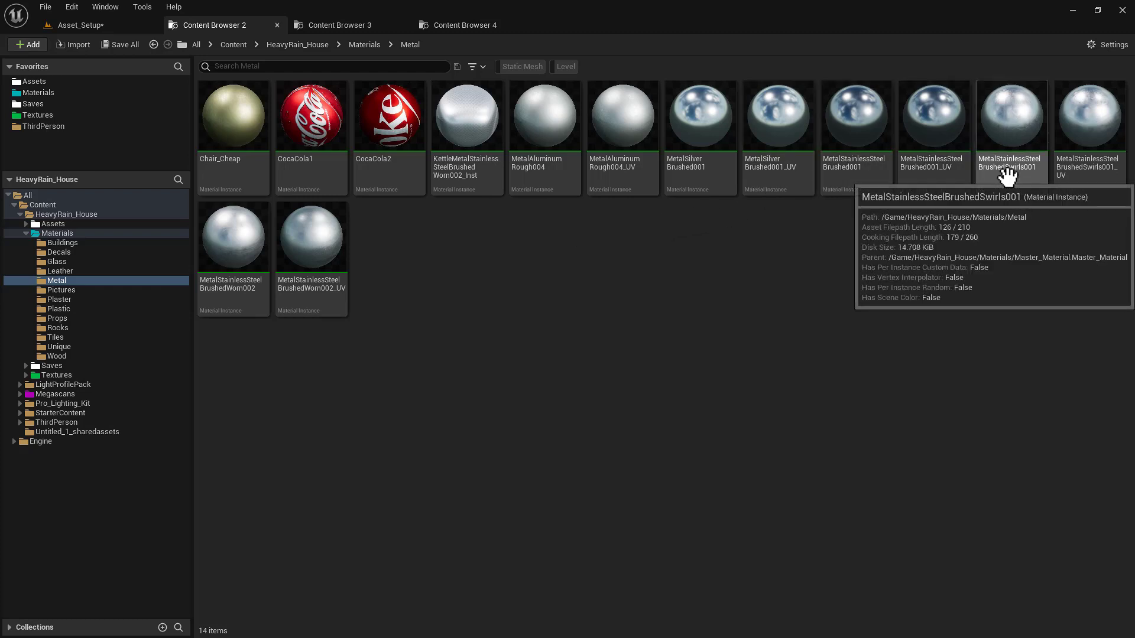
pyautogui.click(1010, 133)
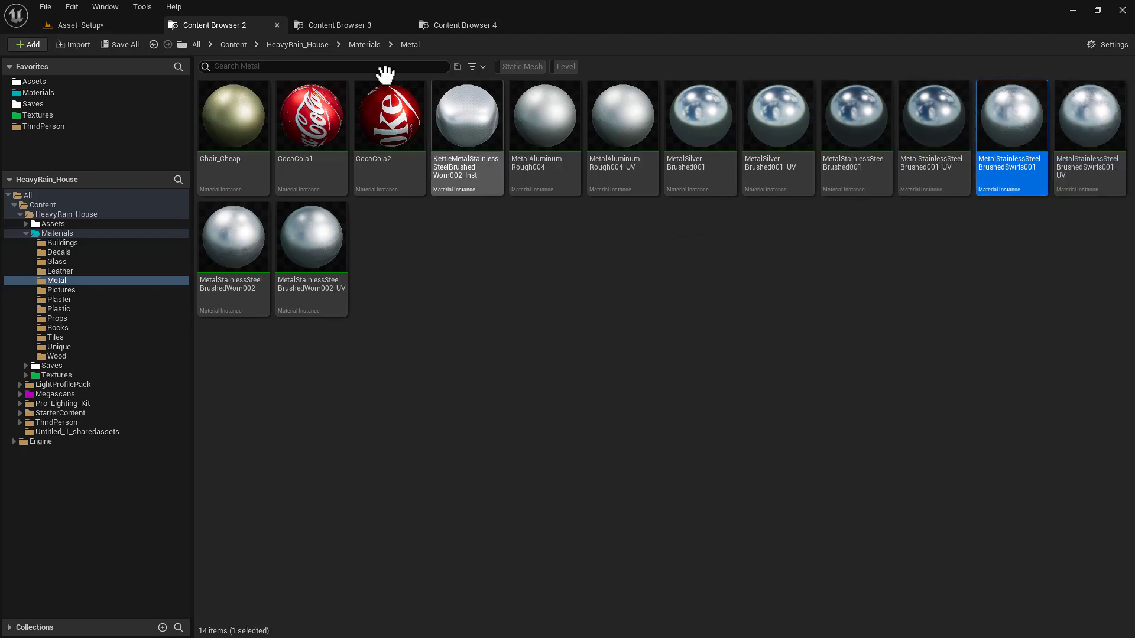
pyautogui.click(109, 23)
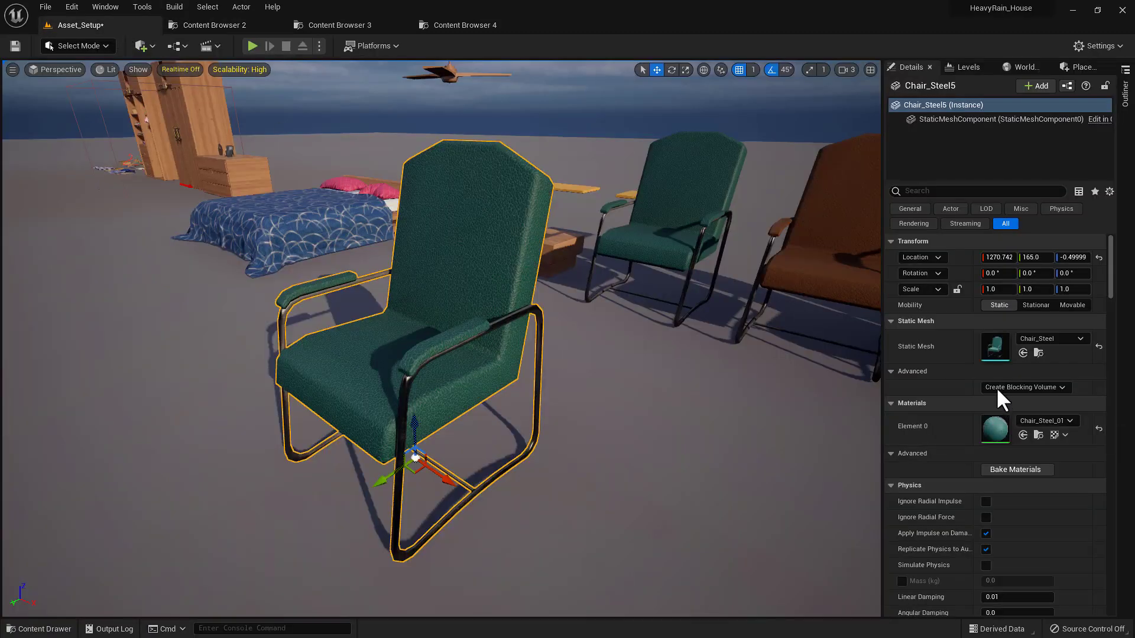
pyautogui.moveTo(531, 401); pyautogui.dragTo(615, 394, button='right')
pyautogui.press('a')
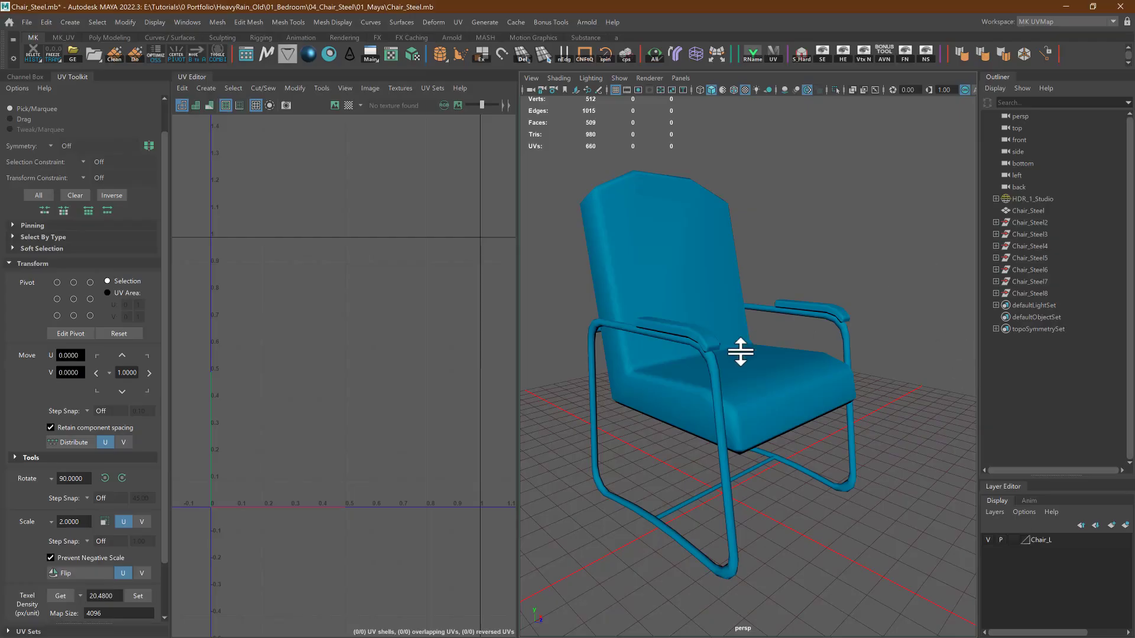
# Switch to Maya and examine the Chair_Steel model with its UV layout in Chair_Steel.mb
pyautogui.click(740, 350)
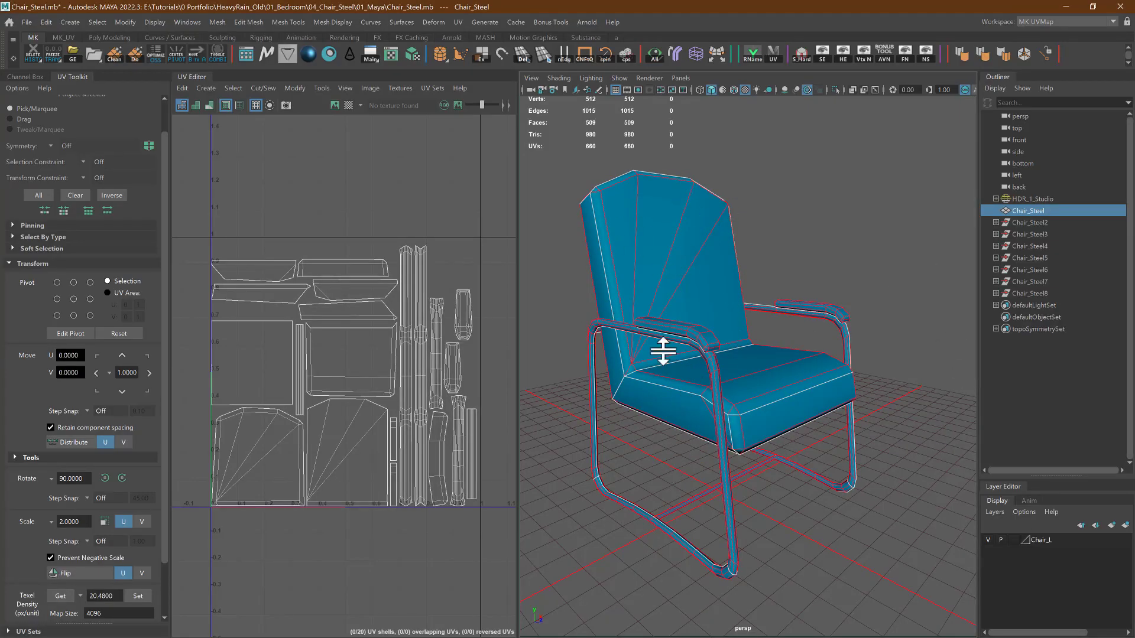
pyautogui.keyDown('alt'); pyautogui.moveTo(777, 223); pyautogui.dragTo(800, 221, button='middle'); pyautogui.keyUp('alt')
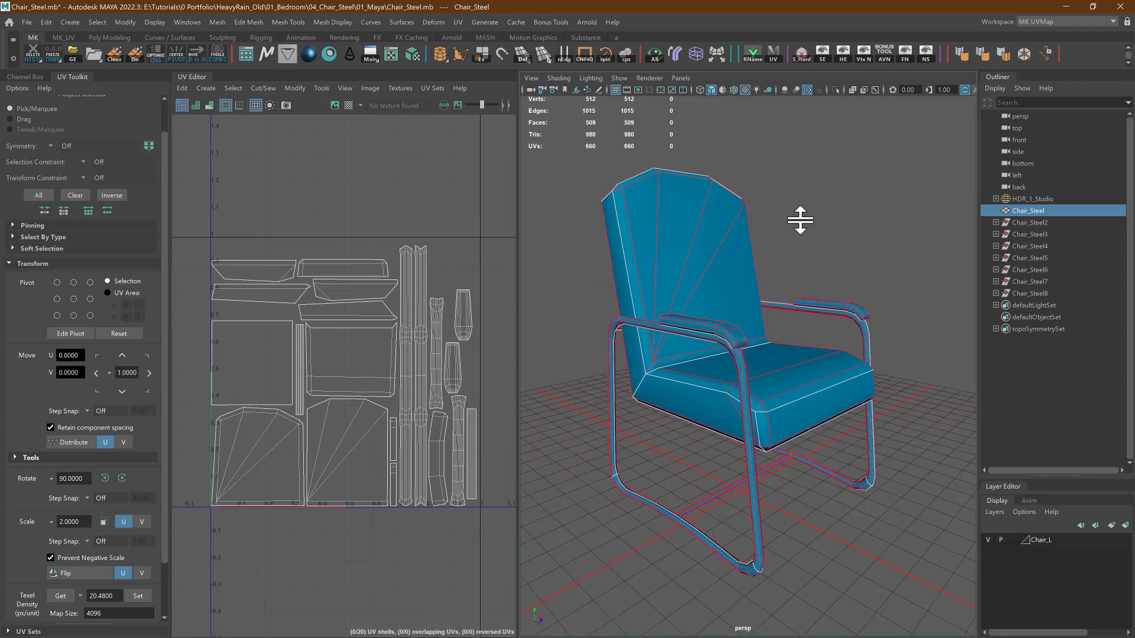
pyautogui.keyDown('alt'); pyautogui.moveTo(800, 220); pyautogui.dragTo(794, 244, button='right'); pyautogui.keyUp('alt')
pyautogui.click(798, 261)
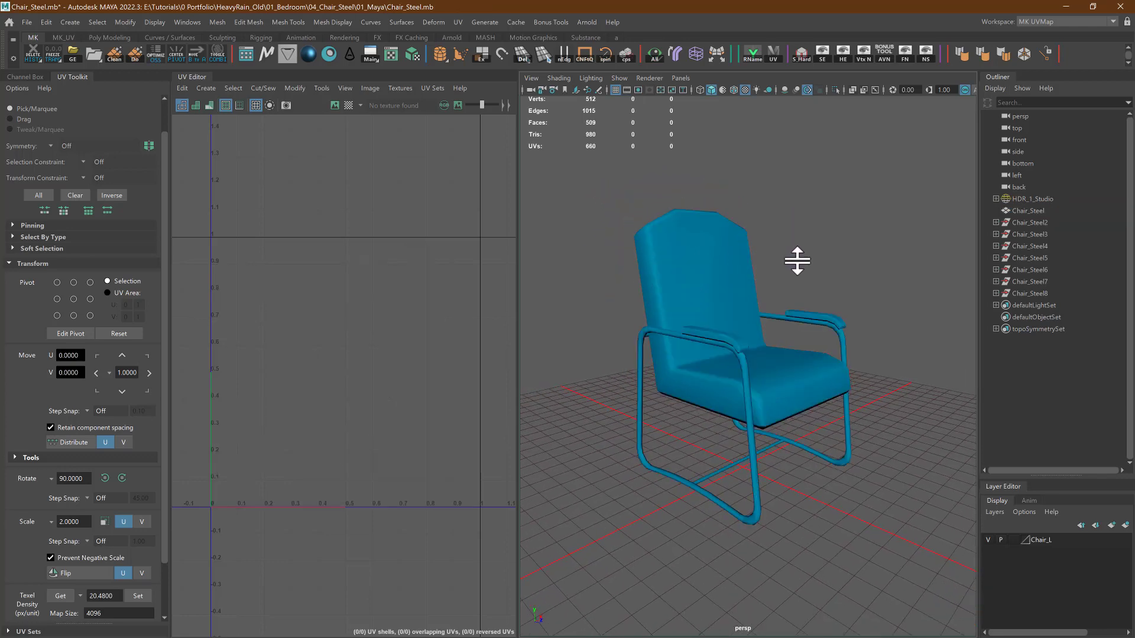
pyautogui.click(667, 308)
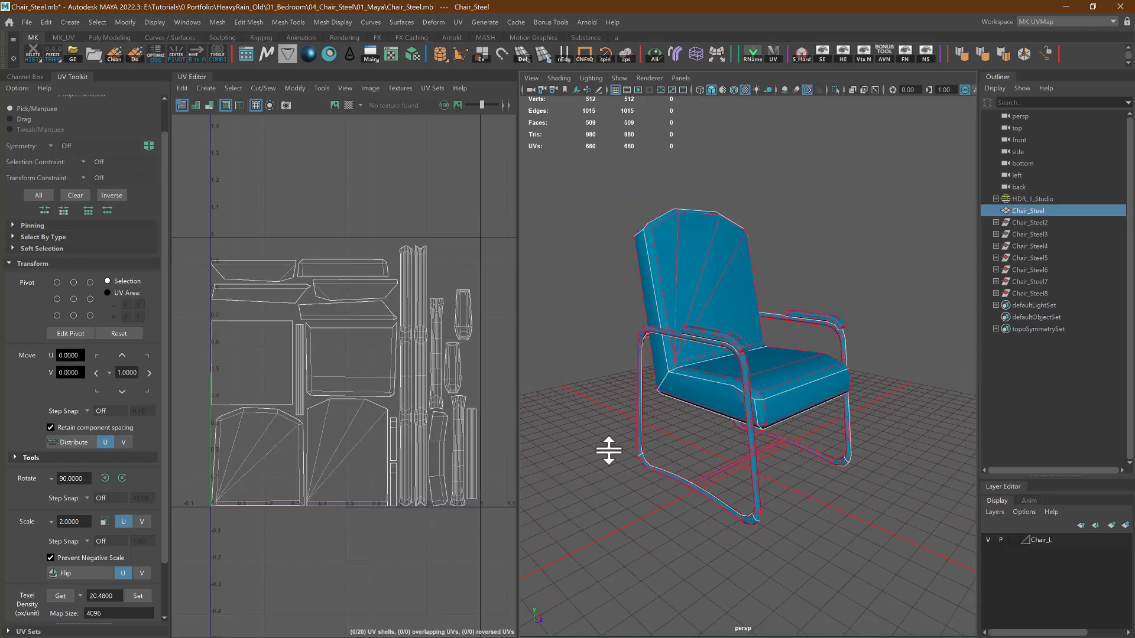
pyautogui.click(584, 326)
pyautogui.click(632, 360)
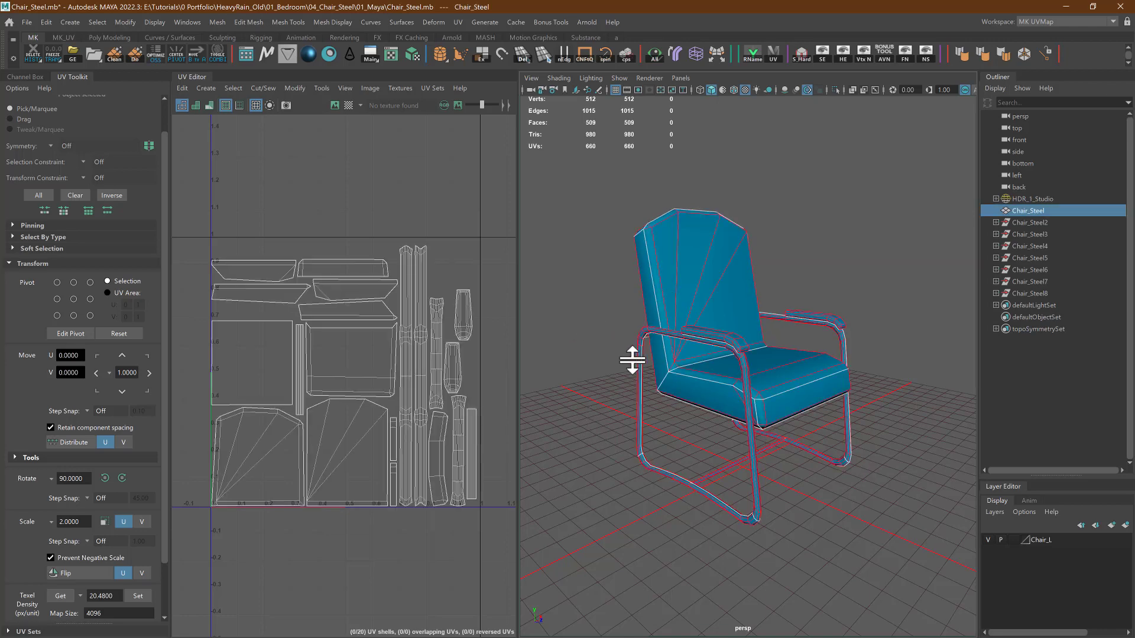
pyautogui.keyDown('alt'); pyautogui.moveTo(540, 373); pyautogui.dragTo(568, 366, button='middle'); pyautogui.keyUp('alt')
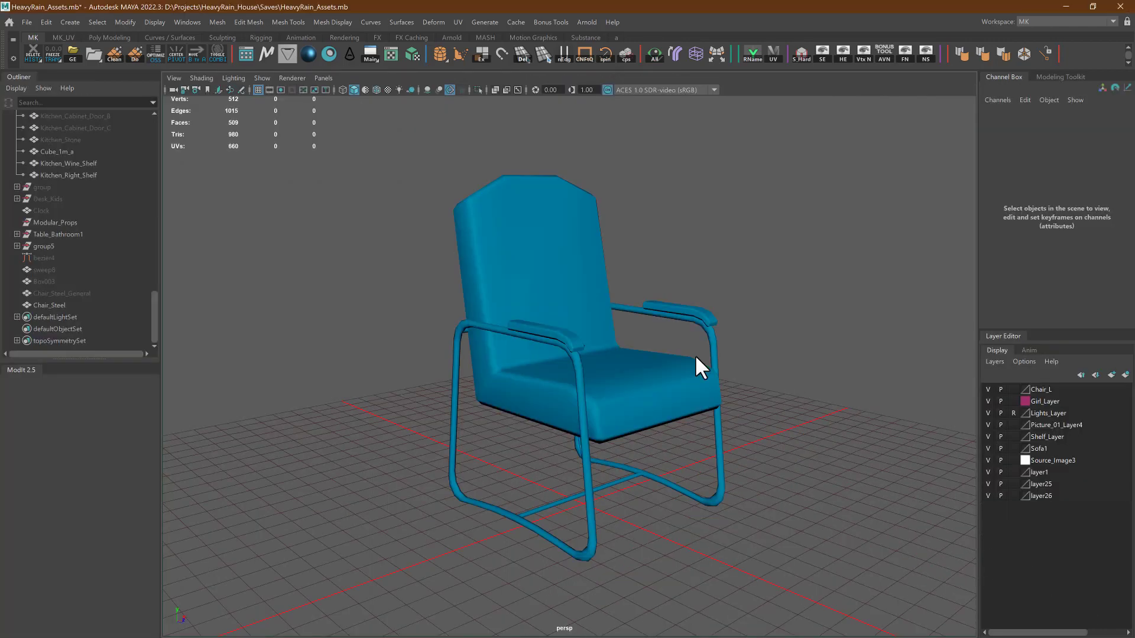
# Inspect the Chair_Steel mesh and its wireframe in the HeavyRain_Assets scene
pyautogui.click(694, 355)
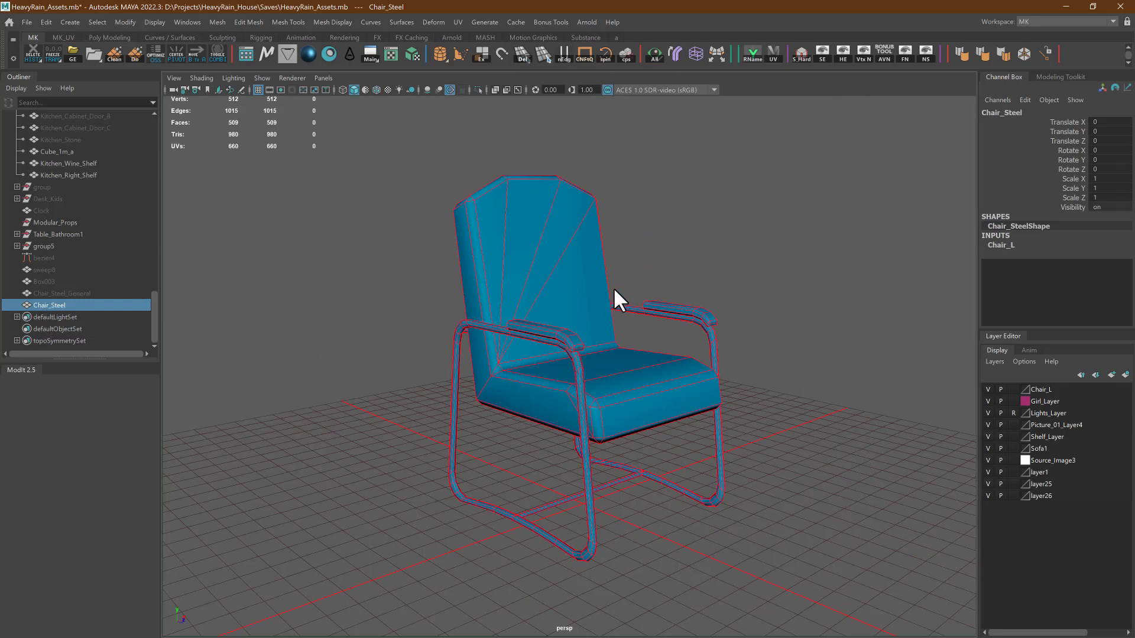
pyautogui.click(449, 290)
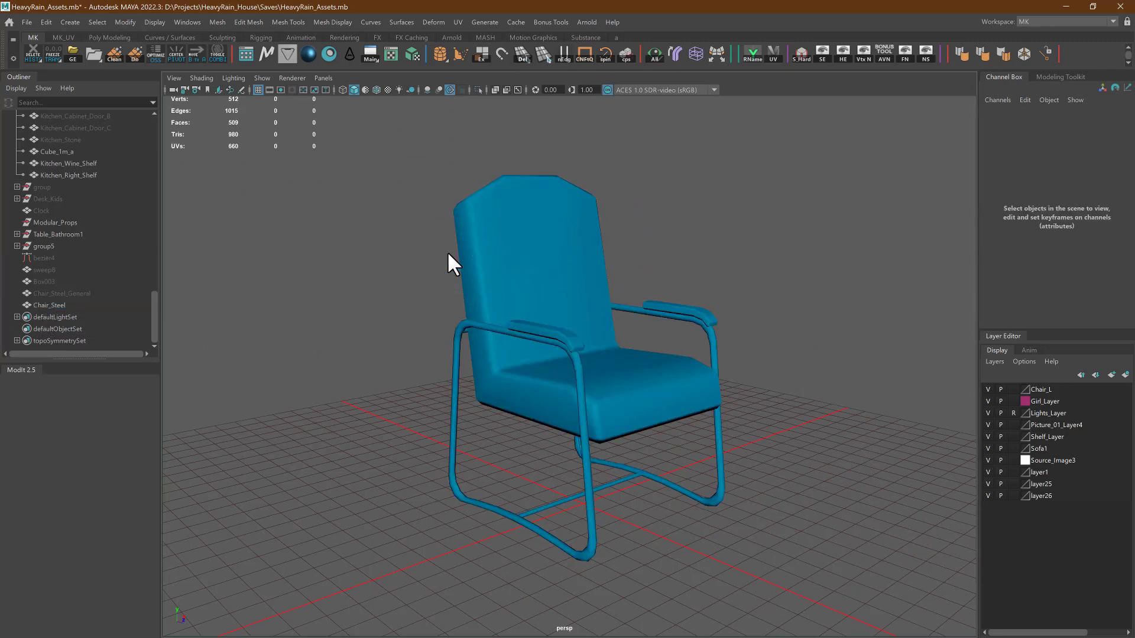
pyautogui.keyDown('alt'); pyautogui.moveTo(583, 291); pyautogui.dragTo(569, 291, button='middle'); pyautogui.keyUp('alt')
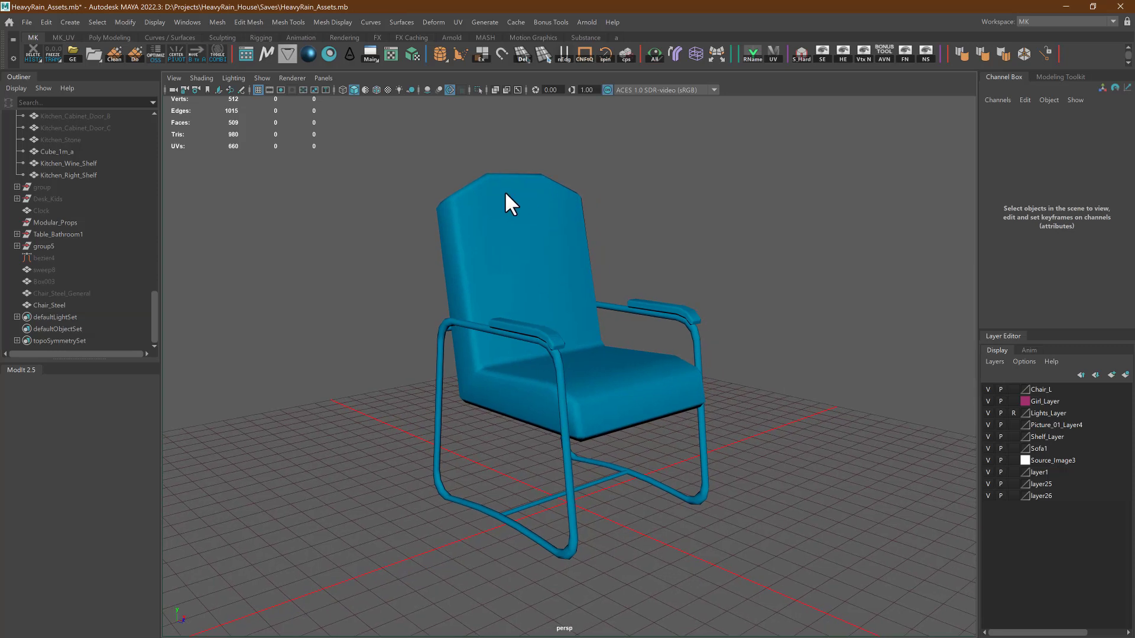
pyautogui.click(565, 355)
pyautogui.click(658, 253)
pyautogui.click(508, 354)
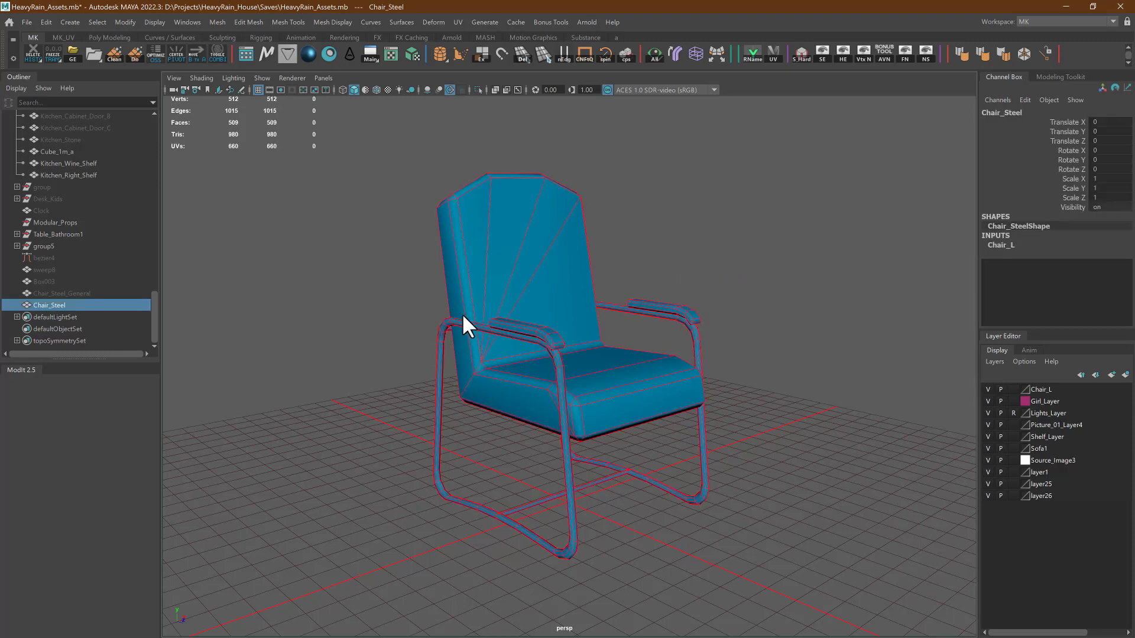
pyautogui.click(400, 282)
# Switch to Unreal Engine, select the original teal chair in the row and check its material slot
pyautogui.hotkey('alt', 'Tab')
pyautogui.click(674, 233)
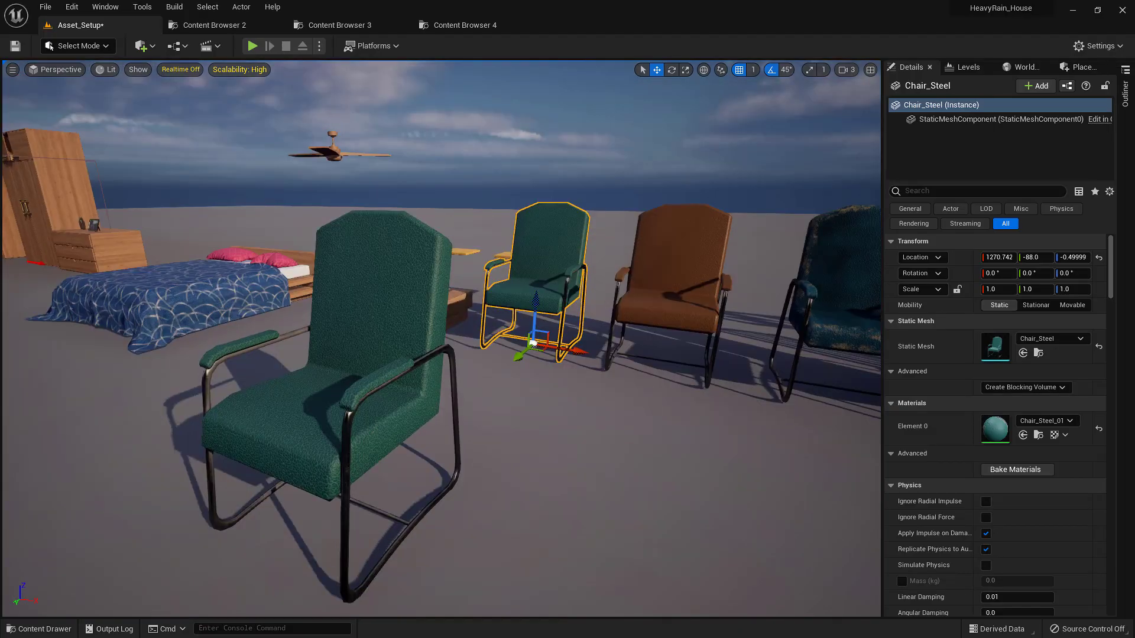
pyautogui.moveTo(674, 233); pyautogui.dragTo(673, 201, button='right')
pyautogui.press('w')
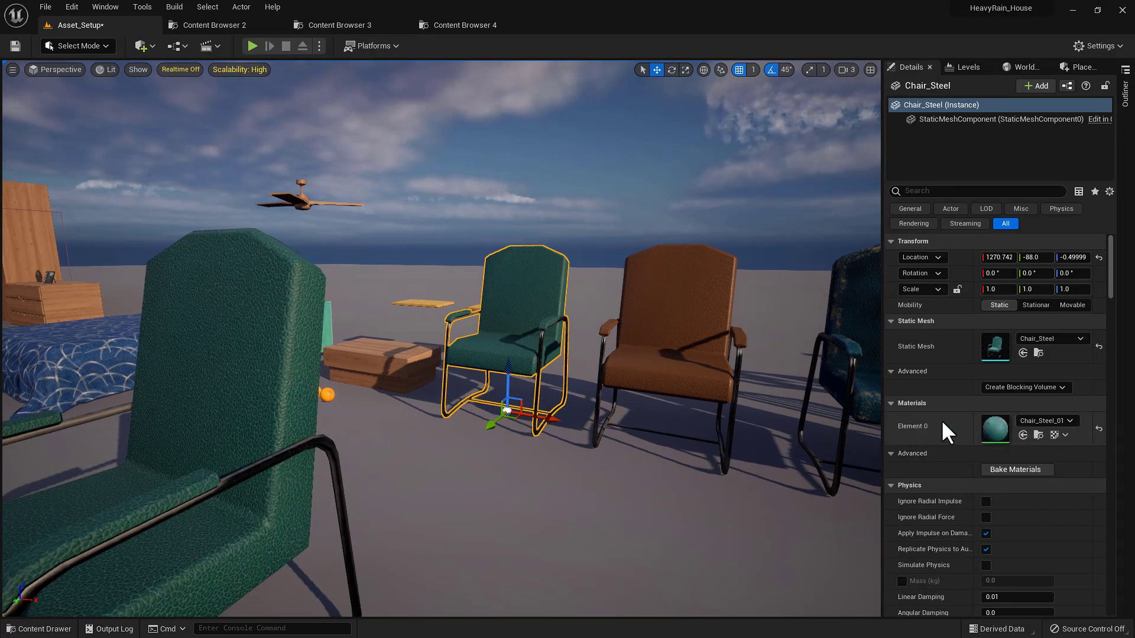
# Switch to Maya, hide the Chair_Steel model, unhide Chair_Steel_General and inspect it
pyautogui.hotkey('alt', 'Tab')
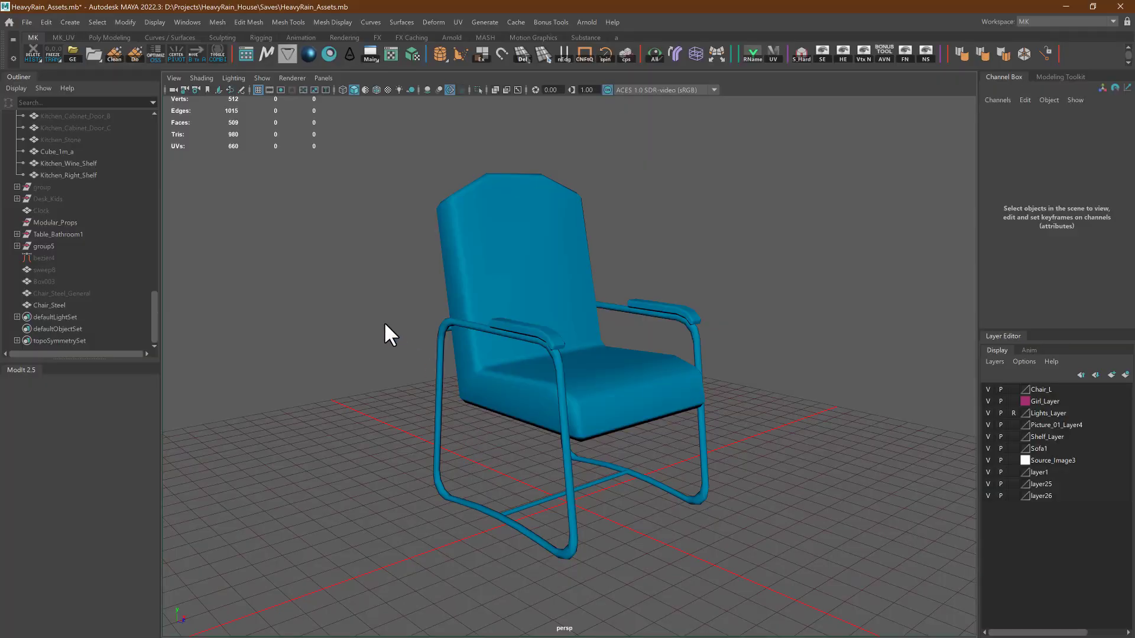
pyautogui.click(488, 278)
pyautogui.press('h')
pyautogui.click(66, 297)
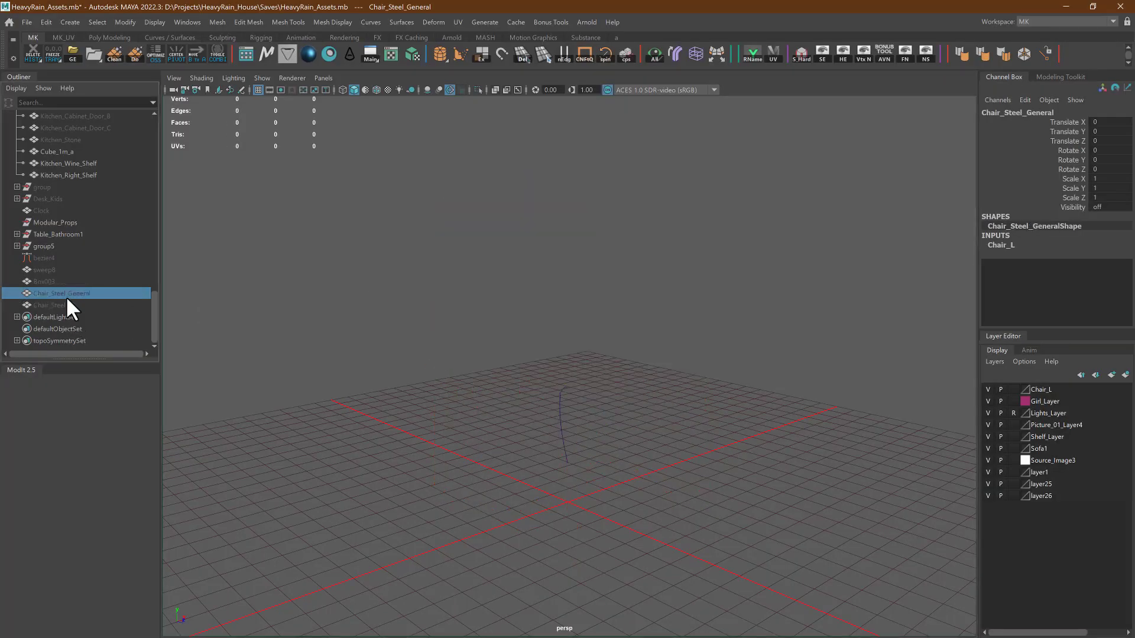
pyautogui.hotkey('shift', 'h')
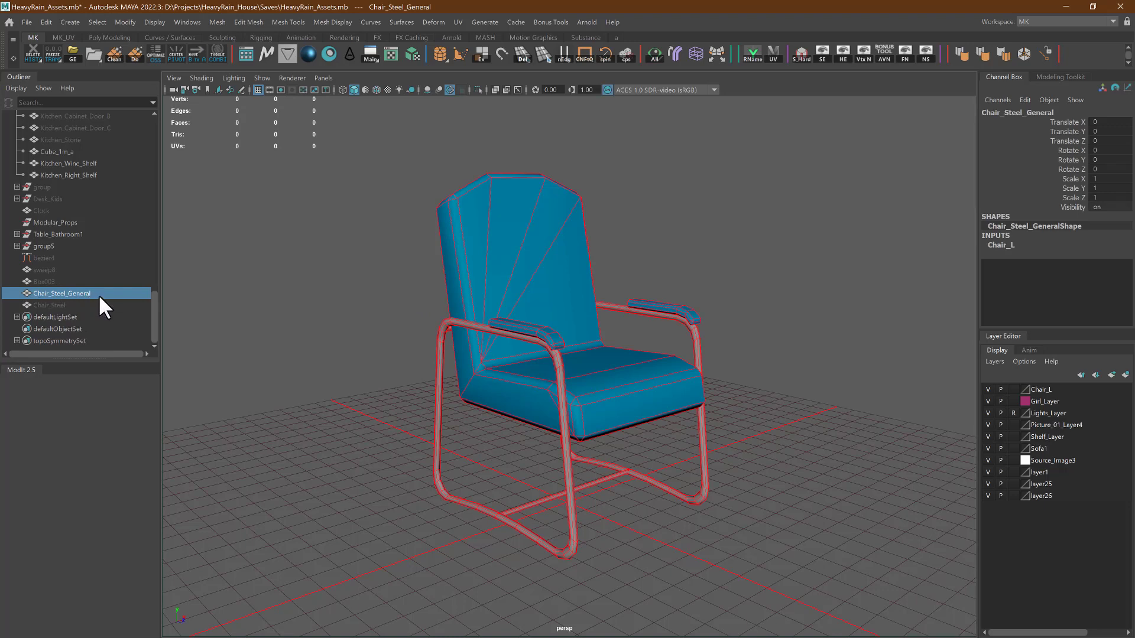
pyautogui.click(259, 289)
pyautogui.click(570, 372)
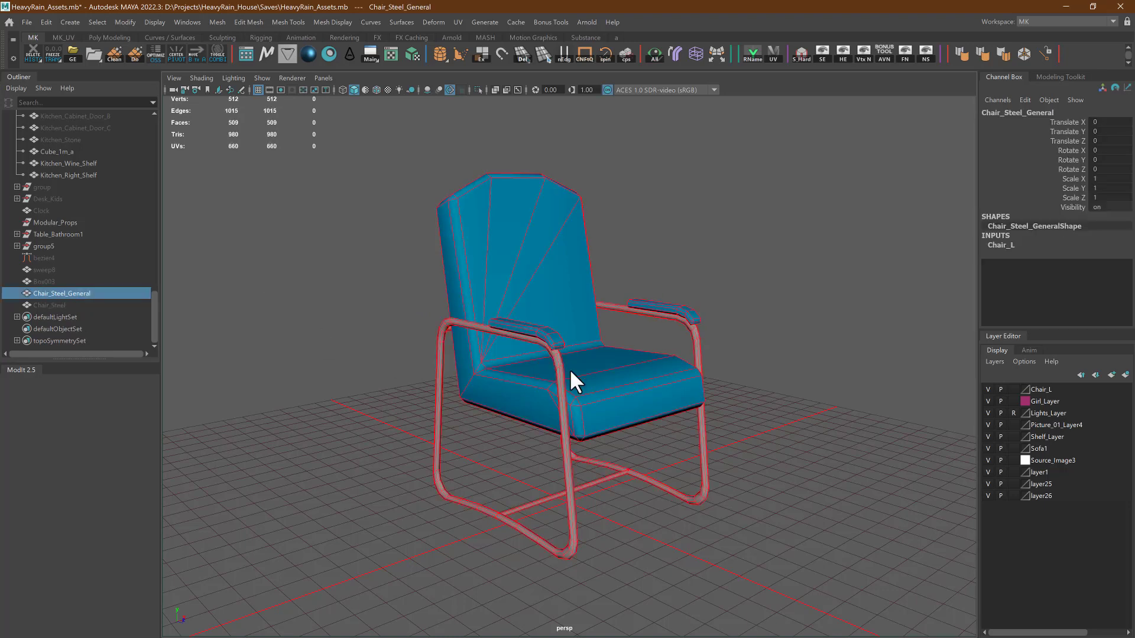
pyautogui.click(680, 254)
pyautogui.keyDown('alt'); pyautogui.moveTo(548, 388); pyautogui.dragTo(551, 456); pyautogui.keyUp('alt')
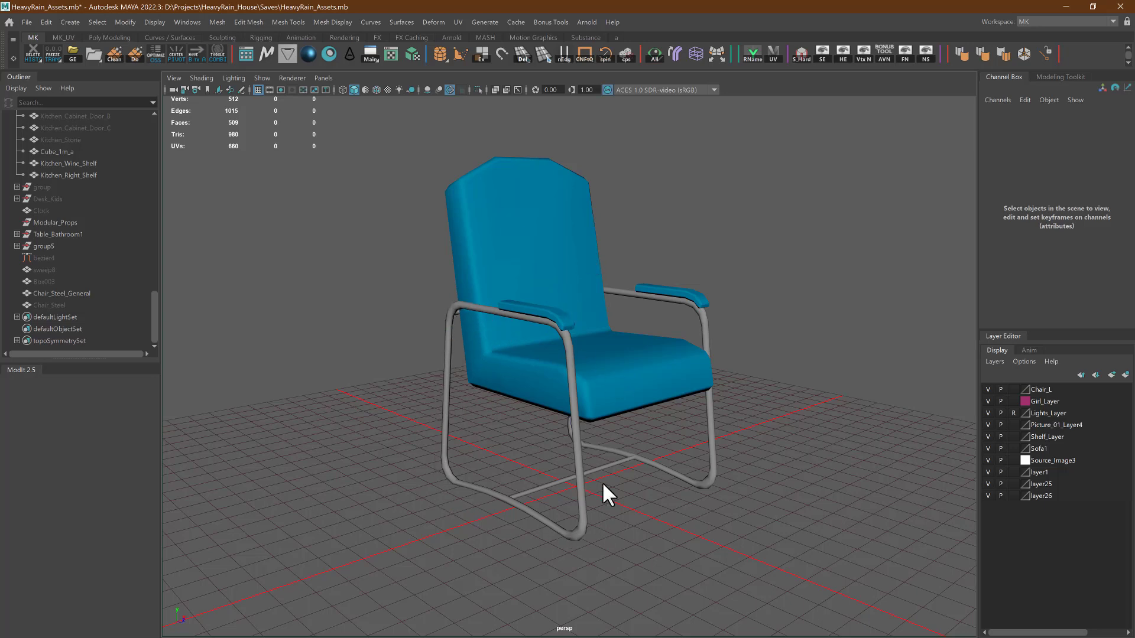
# Switch to Unreal Engine and replace the front duplicated chair's static mesh with Chair_Steel_General
pyautogui.hotkey('alt', 'Tab')
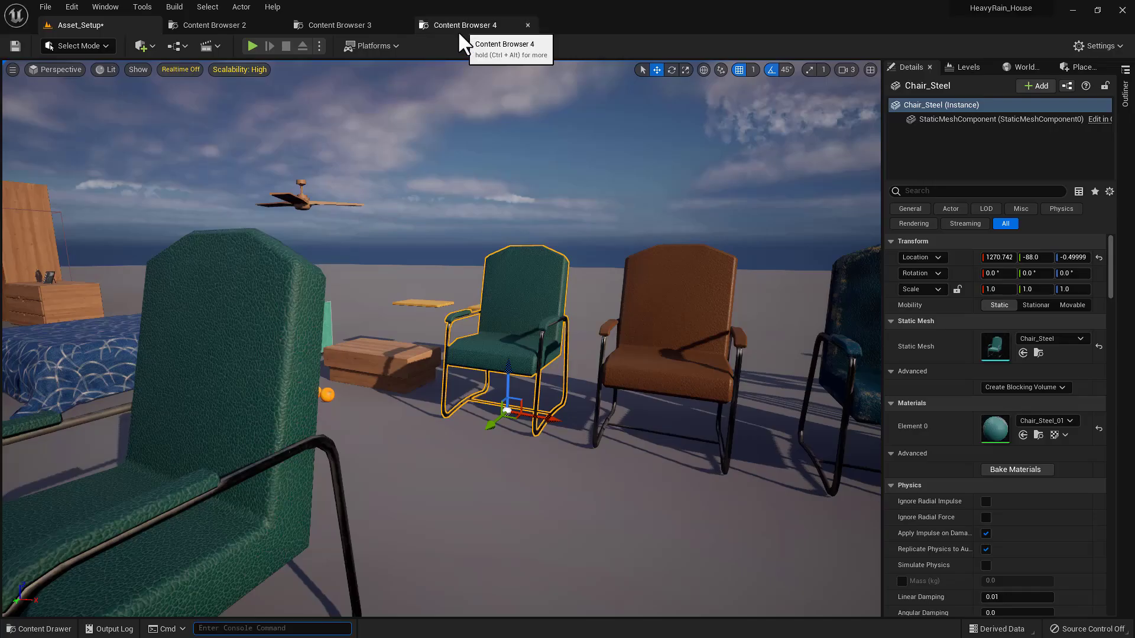
pyautogui.press('s')
pyautogui.moveTo(484, 314); pyautogui.dragTo(329, 398, button='right')
pyautogui.click(329, 398)
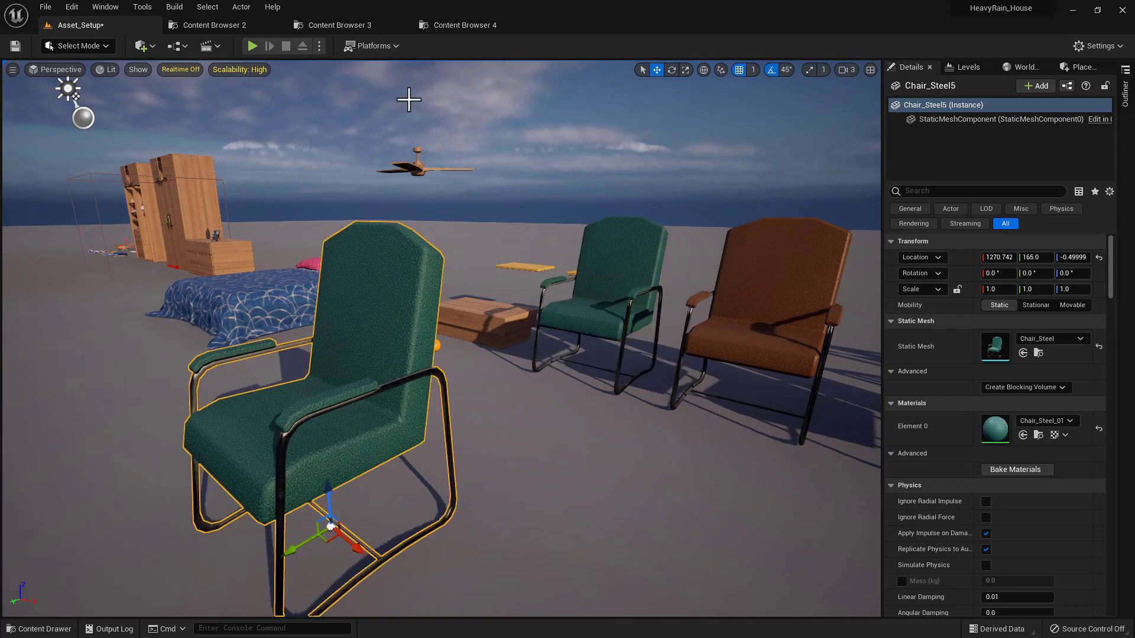
pyautogui.click(461, 25)
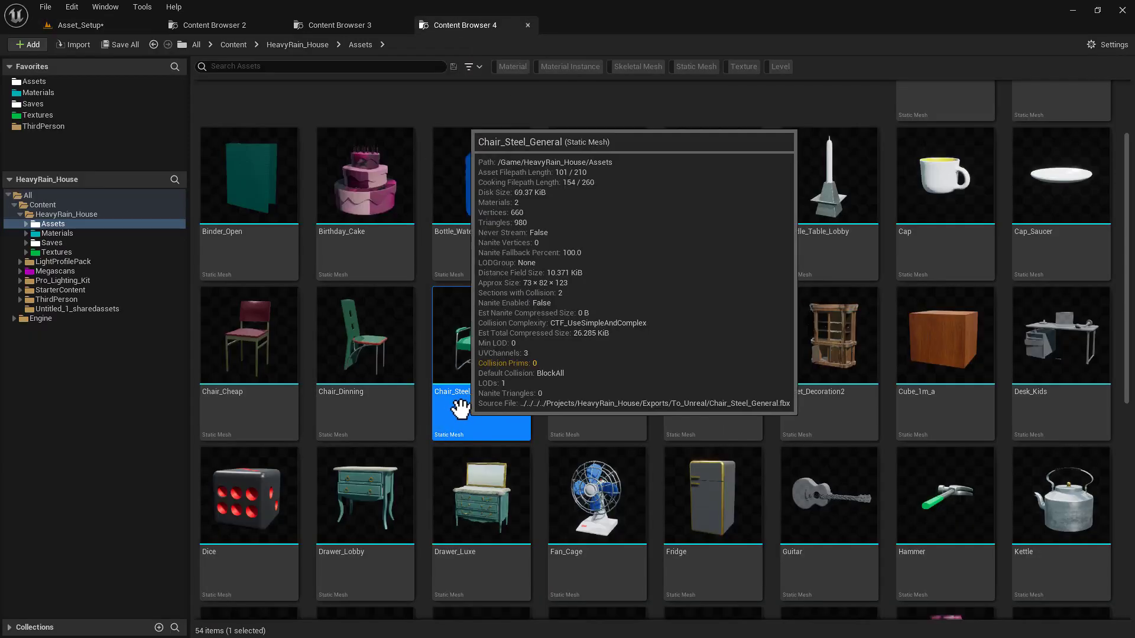
pyautogui.click(112, 23)
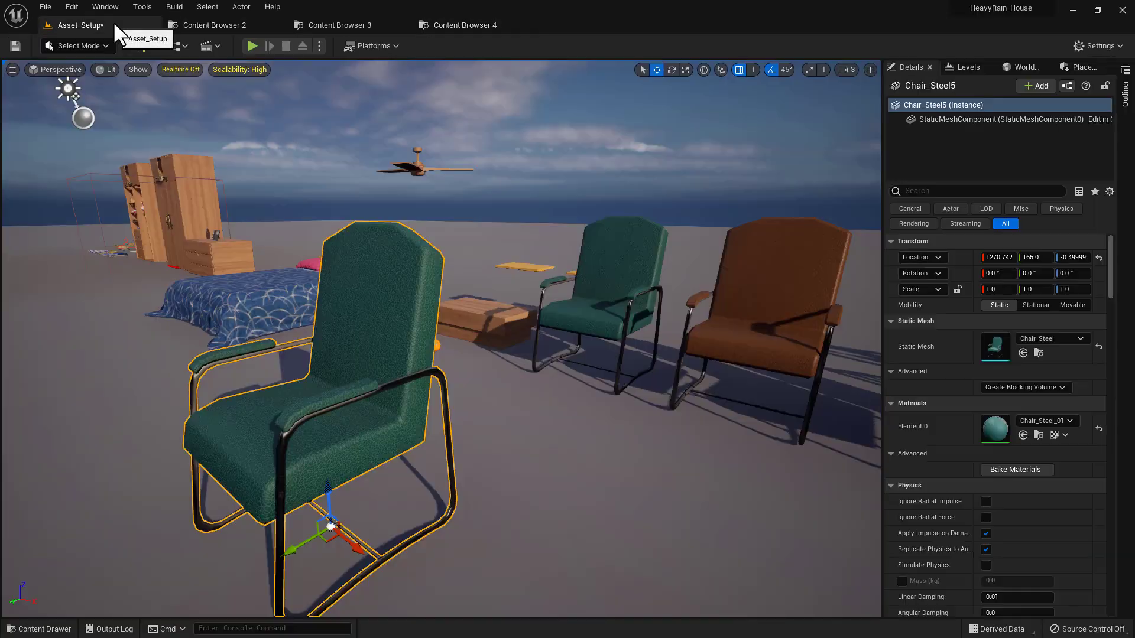
pyautogui.click(1054, 338)
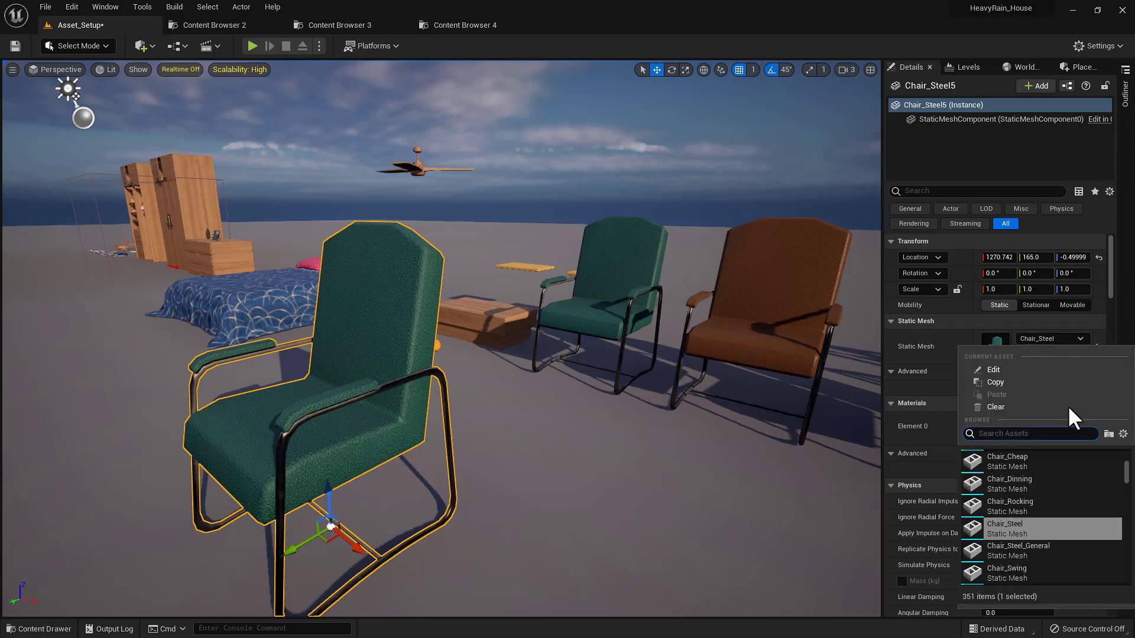
pyautogui.click(987, 550)
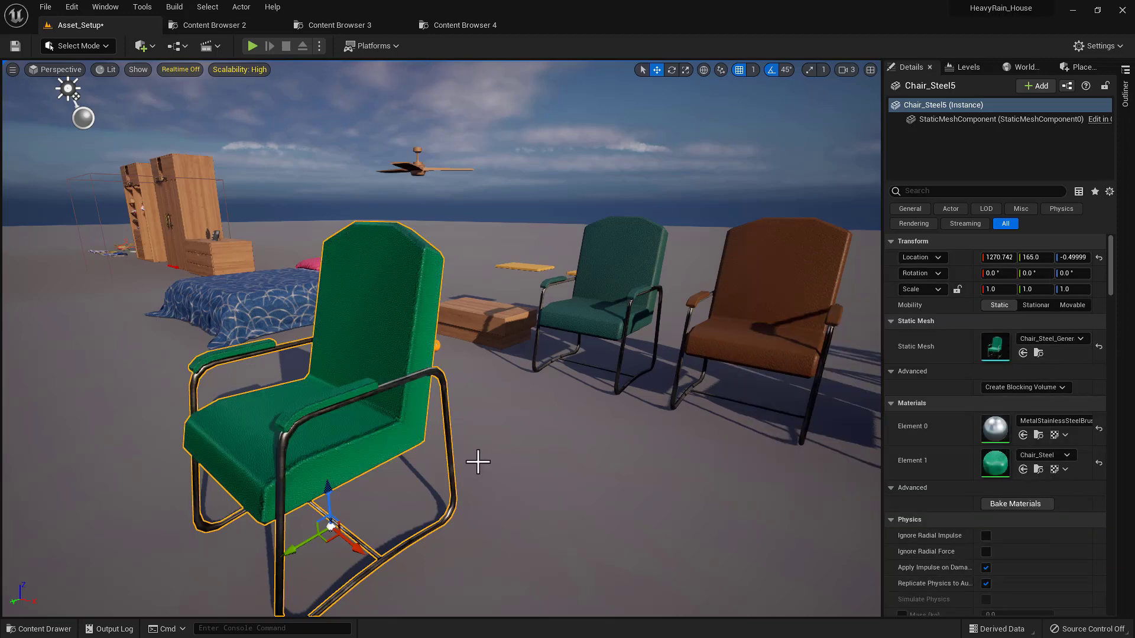
# Compare the front chair's two material slots with the Chair_Steel textures in the Unique folder and the row of chair variants
pyautogui.press('a')
pyautogui.moveTo(442, 338); pyautogui.dragTo(526, 339, button='right')
pyautogui.press('s')
pyautogui.press('d')
pyautogui.moveTo(467, 439); pyautogui.dragTo(413, 439, button='right')
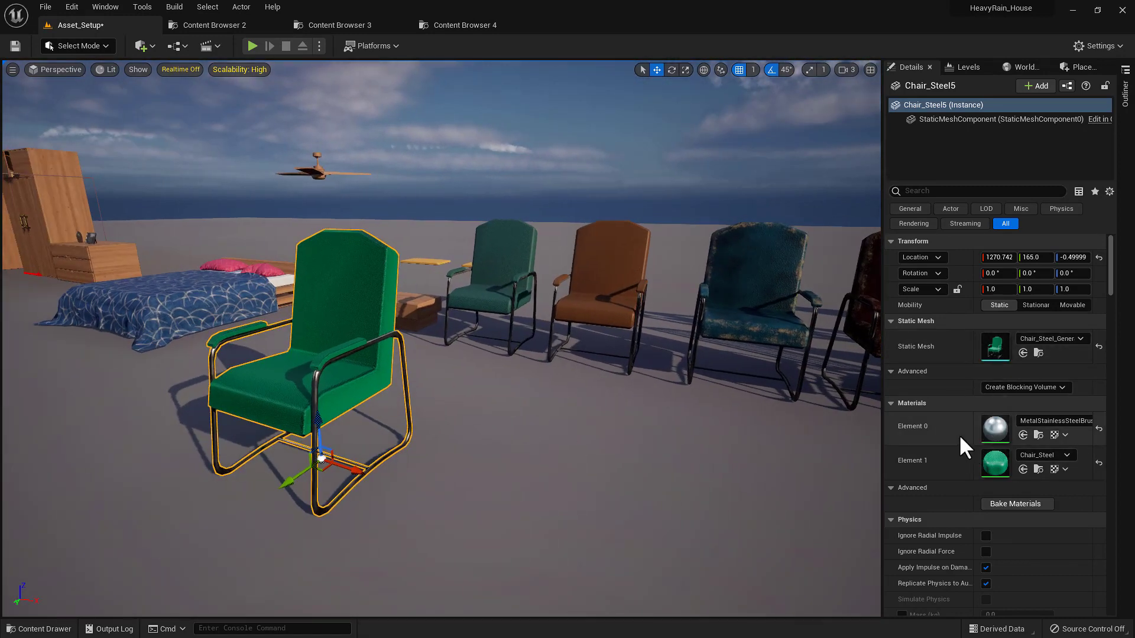
pyautogui.click(326, 21)
pyautogui.click(204, 290)
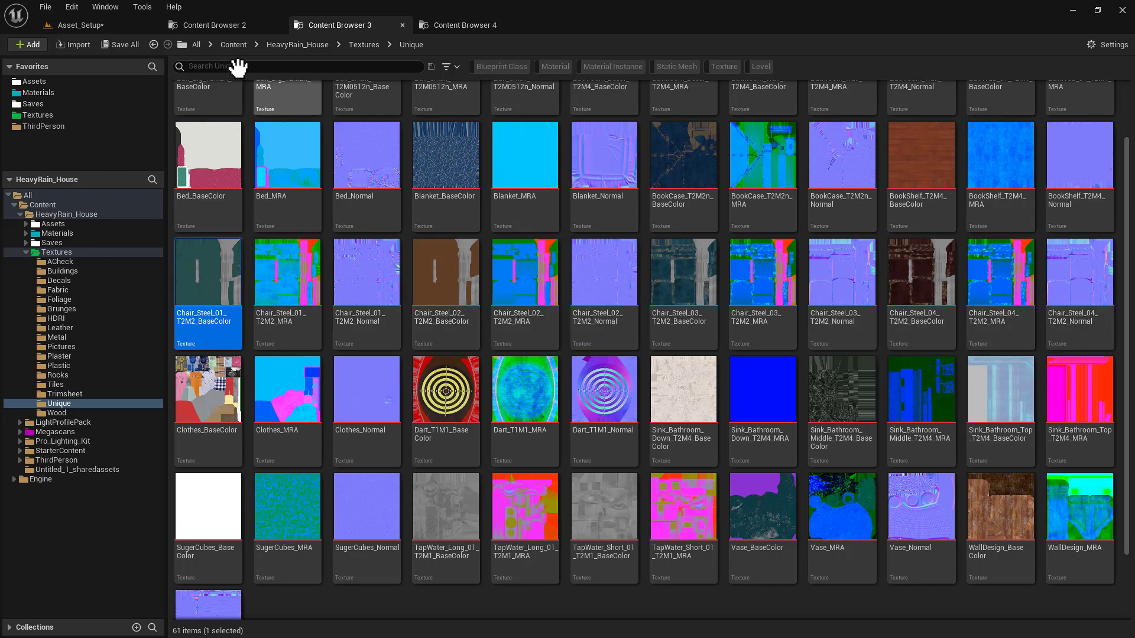
pyautogui.click(110, 27)
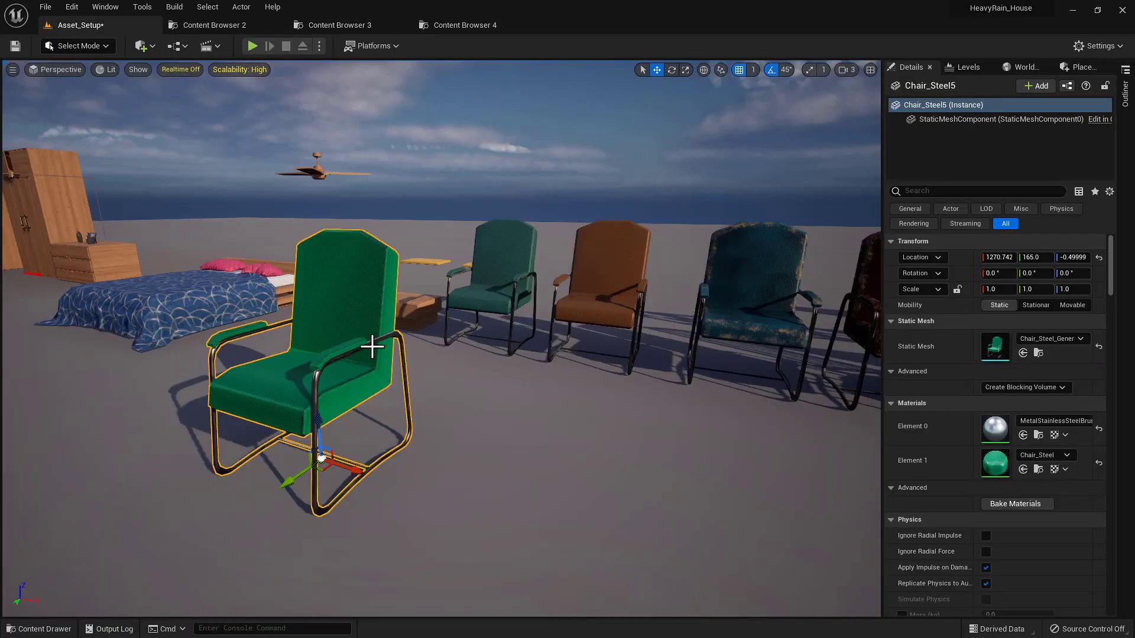
pyautogui.moveTo(775, 298); pyautogui.dragTo(808, 307, button='right')
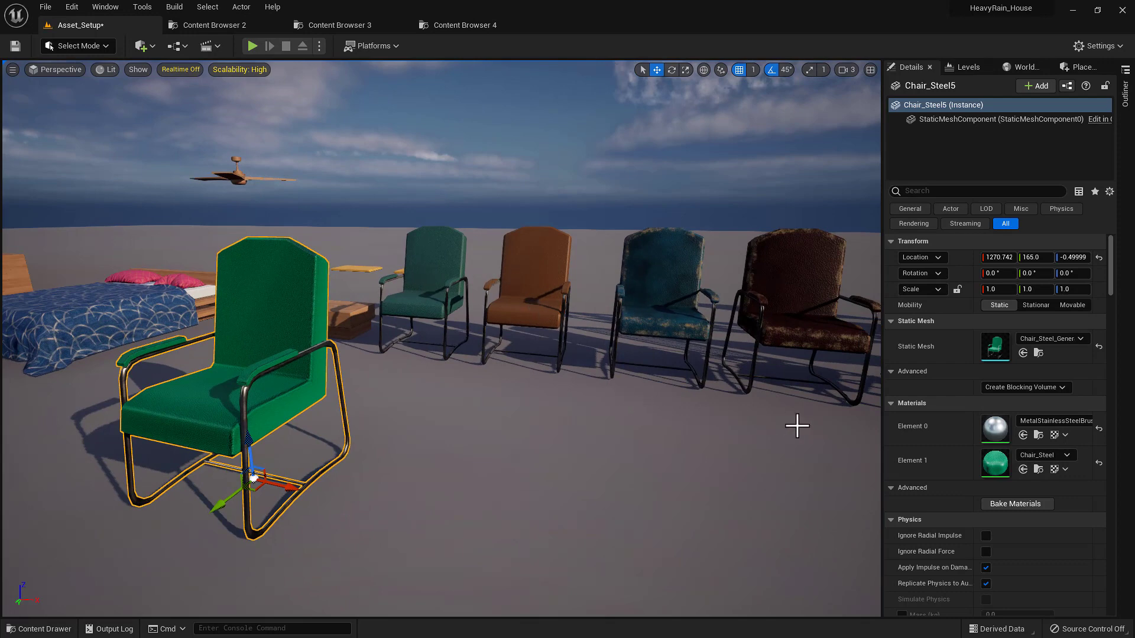
# Switch to Substance 3D Painter and cycle the visible variant folder from Chair_Steel_04_T2M2 through to Chair_Steel_01_T2M2
pyautogui.hotkey('alt', 'Tab')
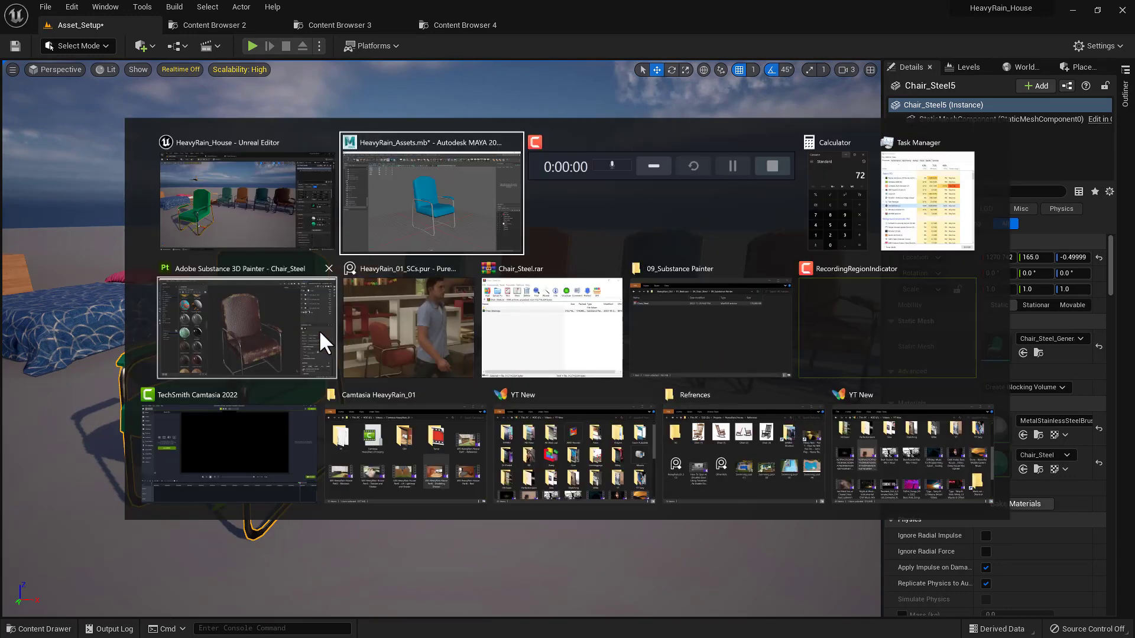
pyautogui.click(318, 330)
pyautogui.click(915, 193)
pyautogui.click(915, 165)
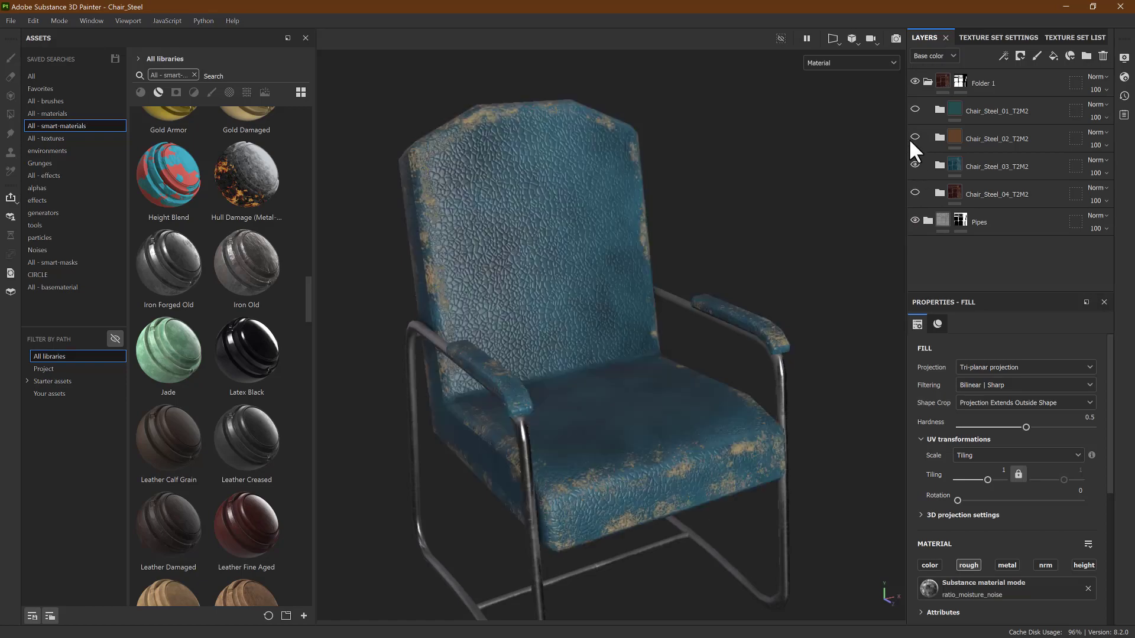
pyautogui.click(915, 137)
pyautogui.click(915, 109)
# Switch to Unreal Engine and select the four steel chair variants in the back row together
pyautogui.hotkey('alt', 'Tab')
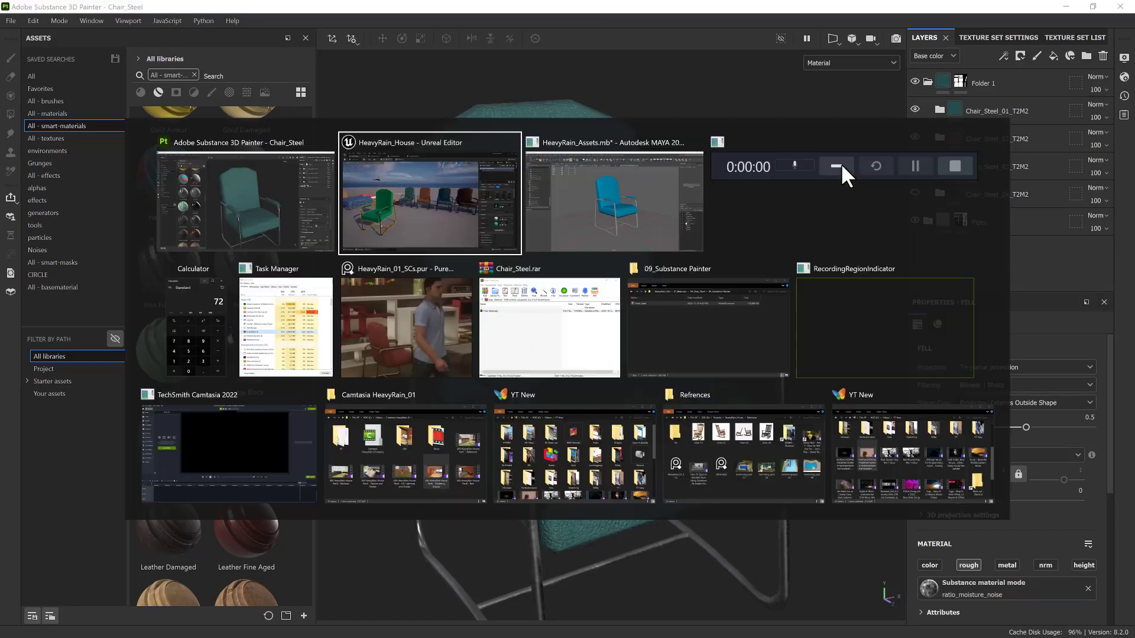
pyautogui.moveTo(393, 326); pyautogui.dragTo(423, 313, button='right')
pyautogui.click(370, 296)
pyautogui.keyDown('ctrl'); pyautogui.click(463, 291); pyautogui.keyUp('ctrl')
pyautogui.keyDown('ctrl'); pyautogui.click(574, 291); pyautogui.keyUp('ctrl')
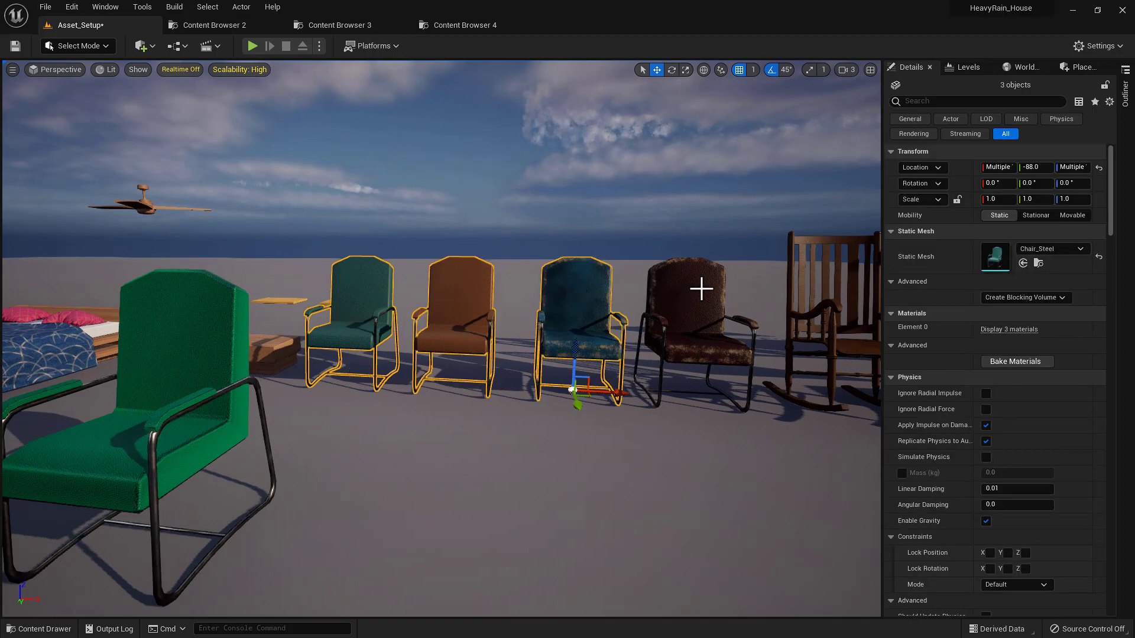
pyautogui.keyDown('ctrl'); pyautogui.click(704, 365); pyautogui.keyUp('ctrl')
# Open the Chair_Steel_01_T2M2_BaseColor texture from the Unique folder and check its size and compression settings
pyautogui.click(355, 25)
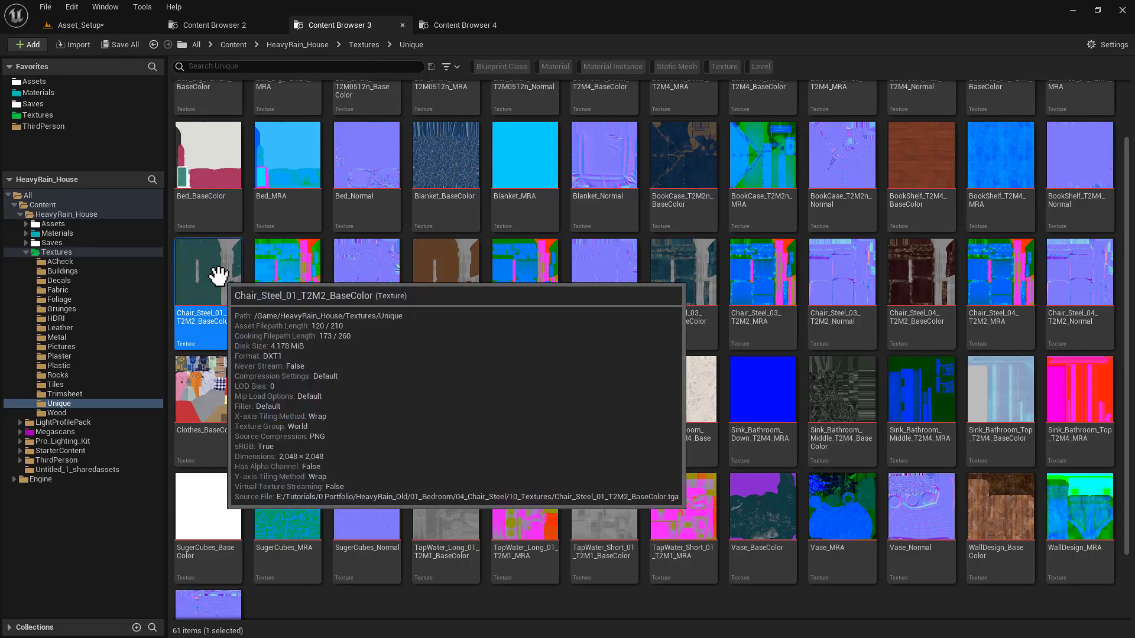
pyautogui.doubleClick(218, 275)
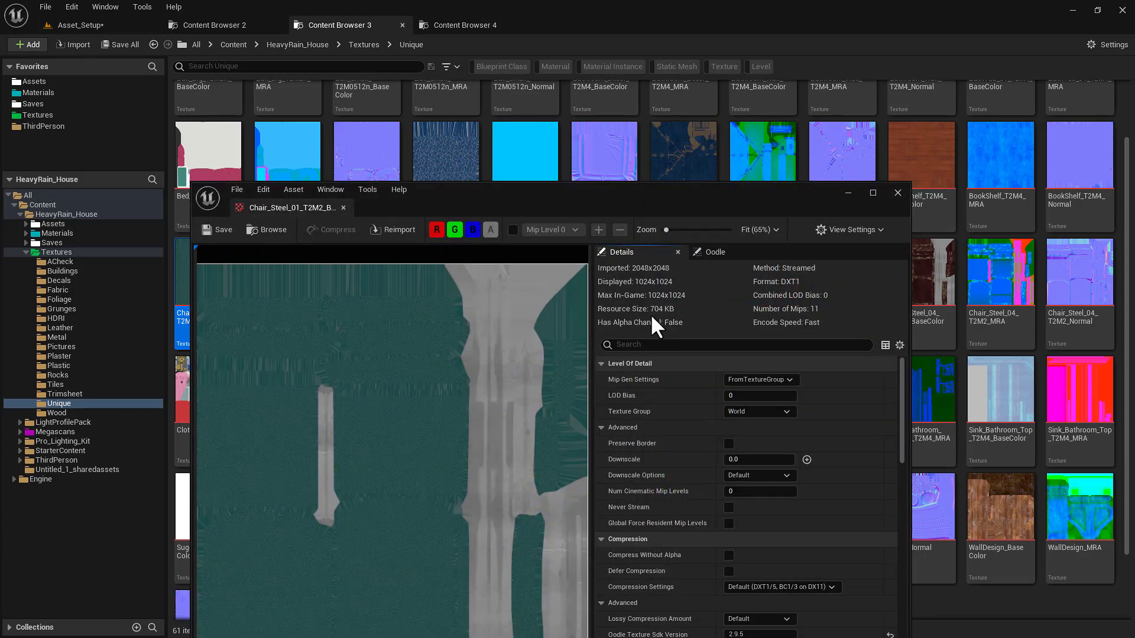
pyautogui.scroll(-2, 739, 516)
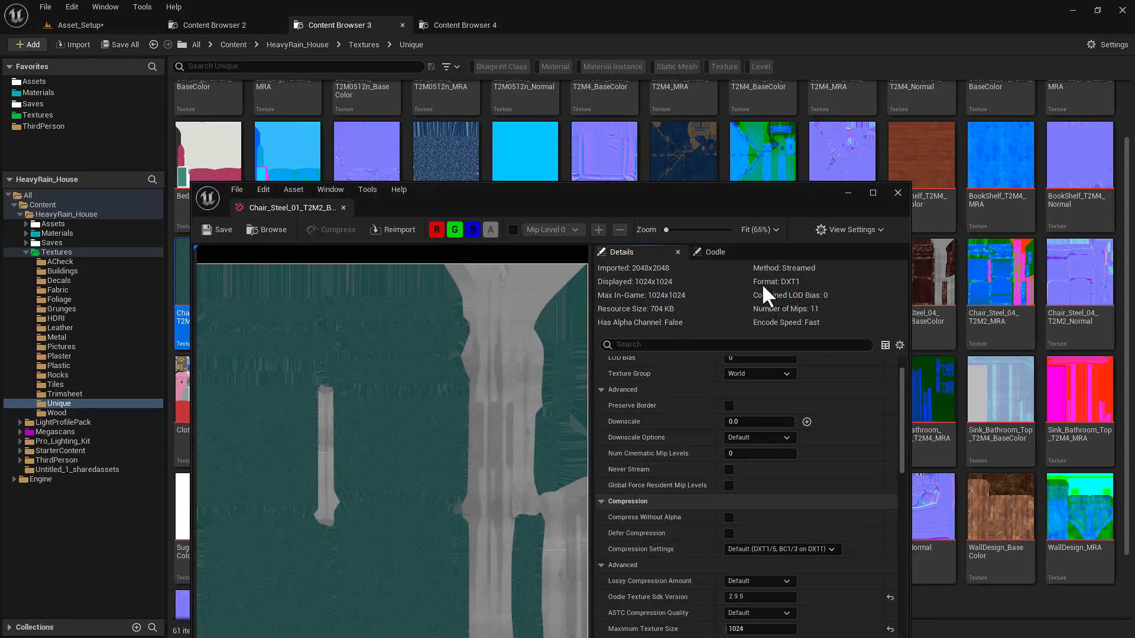
pyautogui.moveTo(746, 204); pyautogui.dragTo(733, 72)
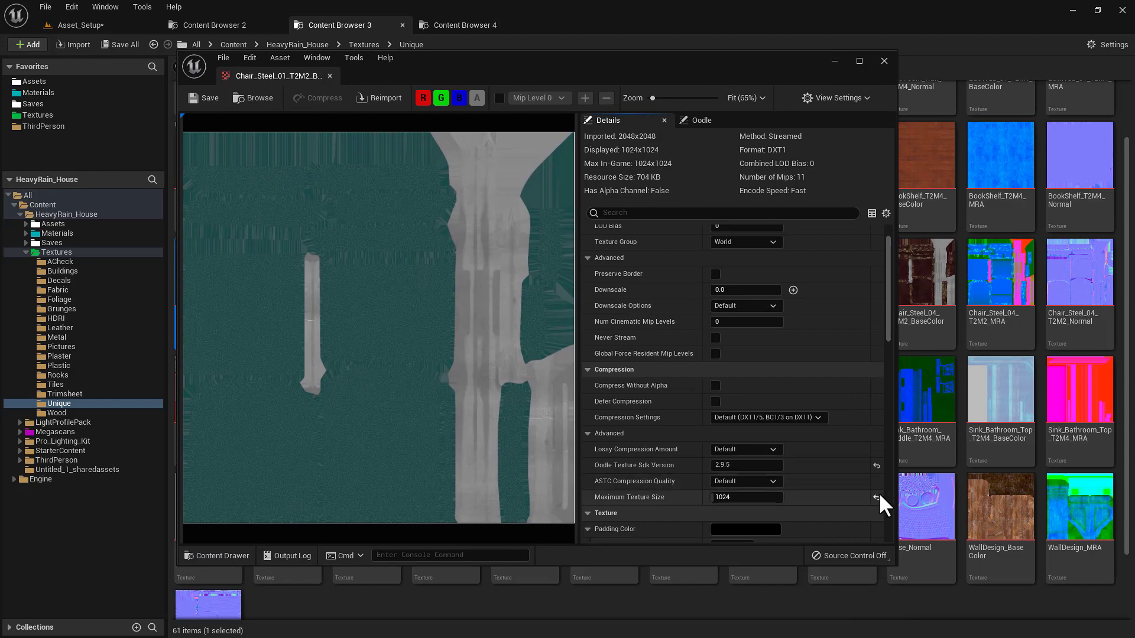
# Reset the texture's Maximum Texture Size to default, undo the reset and close the texture
pyautogui.click(875, 497)
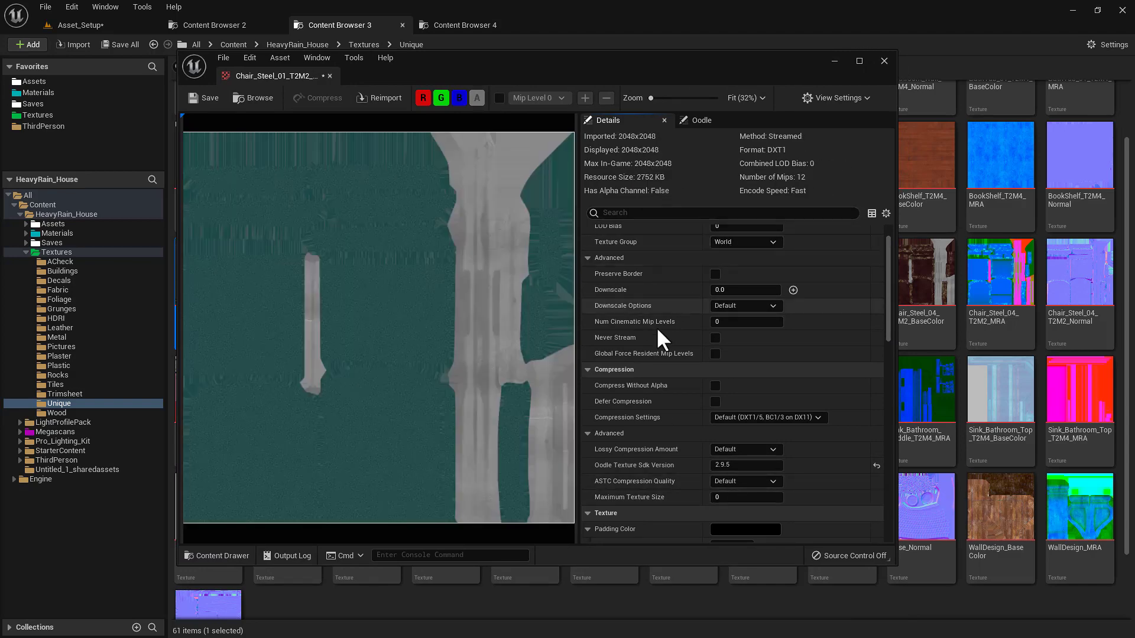
pyautogui.hotkey('ctrl', 'z')
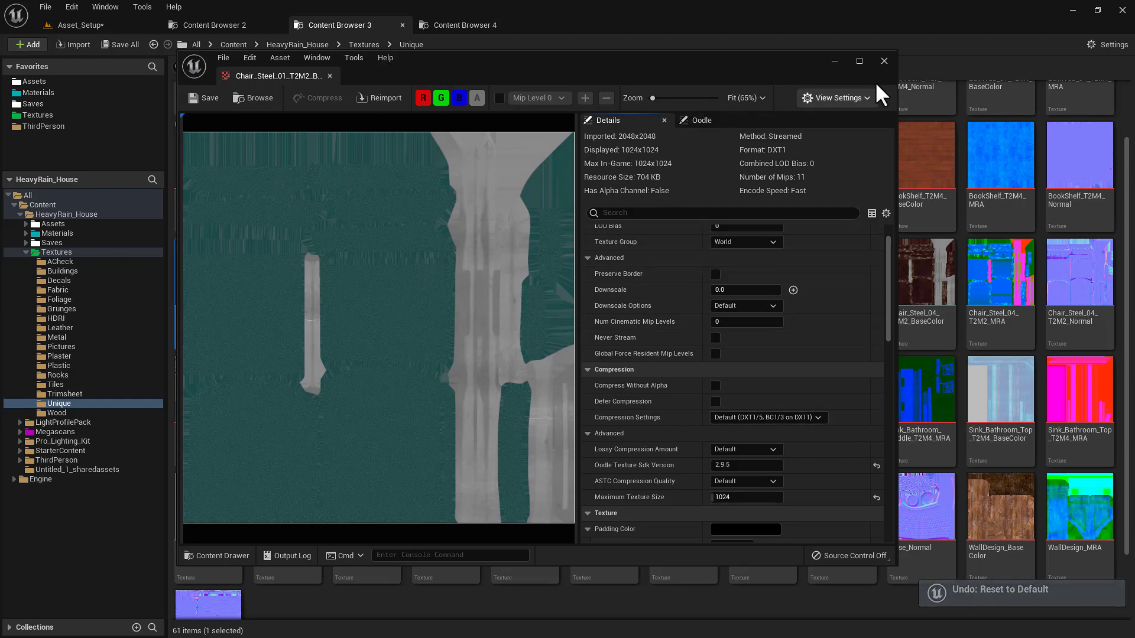
pyautogui.click(885, 61)
# Check the Chair_Steel texture details and select all Chair_Steel textures from Chair_Steel_01_T2M2_BaseColor to Chair_Steel_04_T2M2_Normal
pyautogui.moveTo(227, 299)
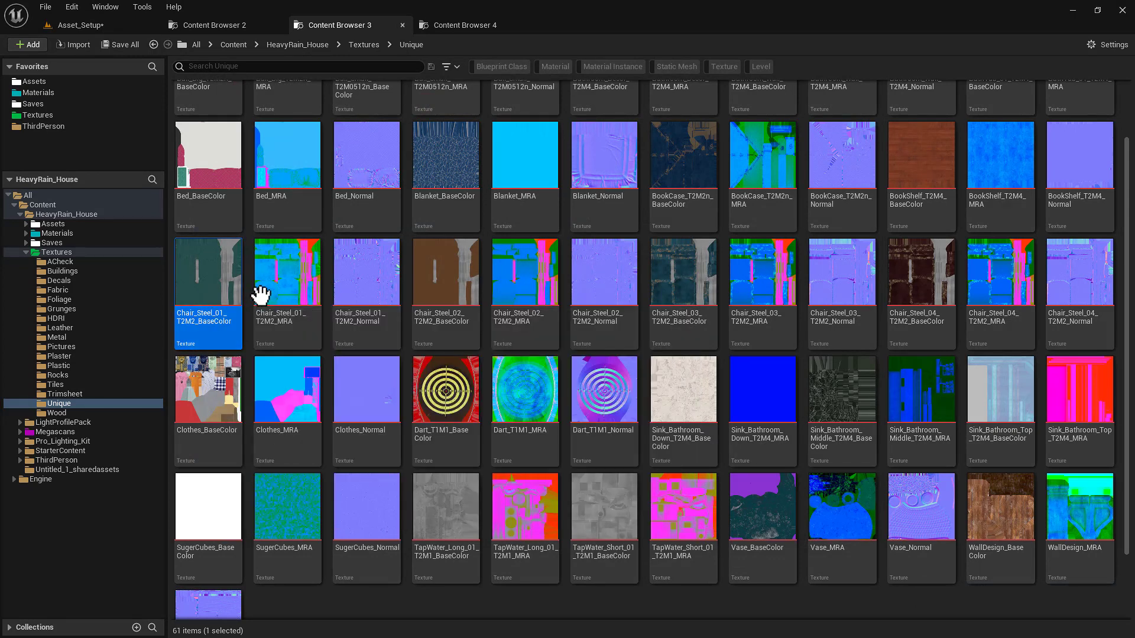
pyautogui.moveTo(261, 294)
pyautogui.moveTo(344, 289)
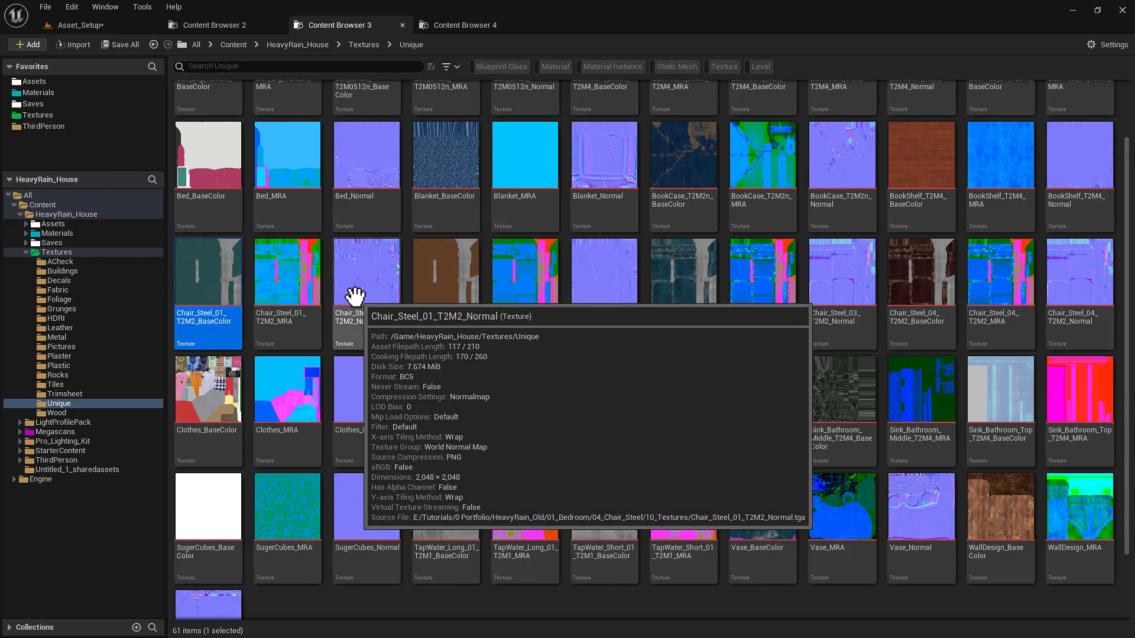
pyautogui.keyDown('shift'); pyautogui.click(1084, 278); pyautogui.keyUp('shift')
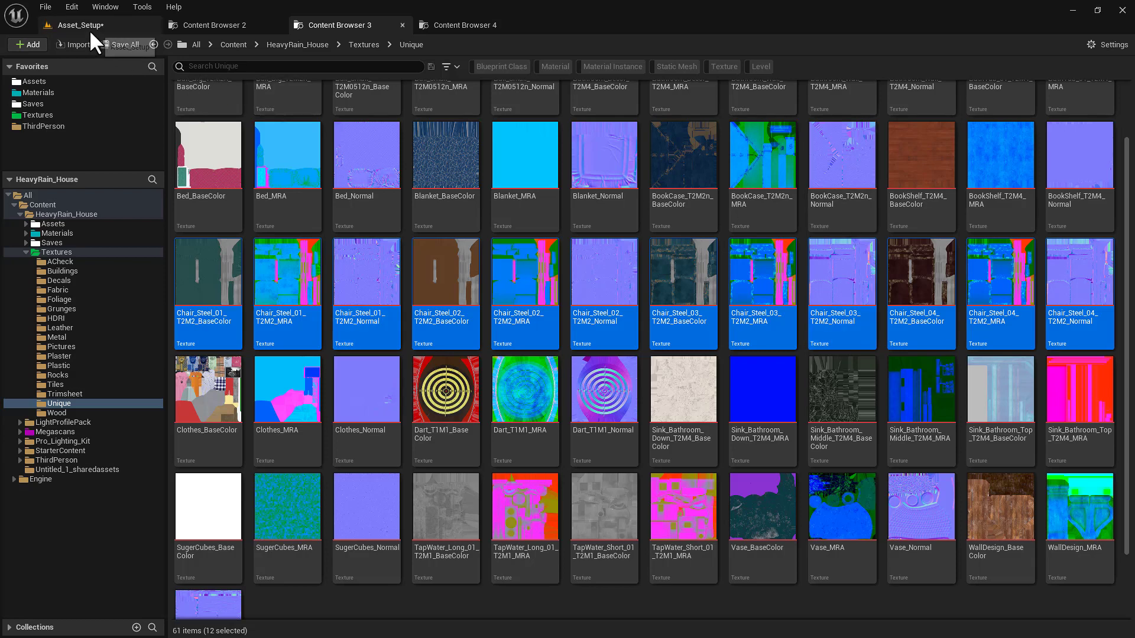
# Go back to the Textures folder and open its Leather folder to view the general leather textures
pyautogui.click(387, 190)
pyautogui.hotkey('alt', 'Left')
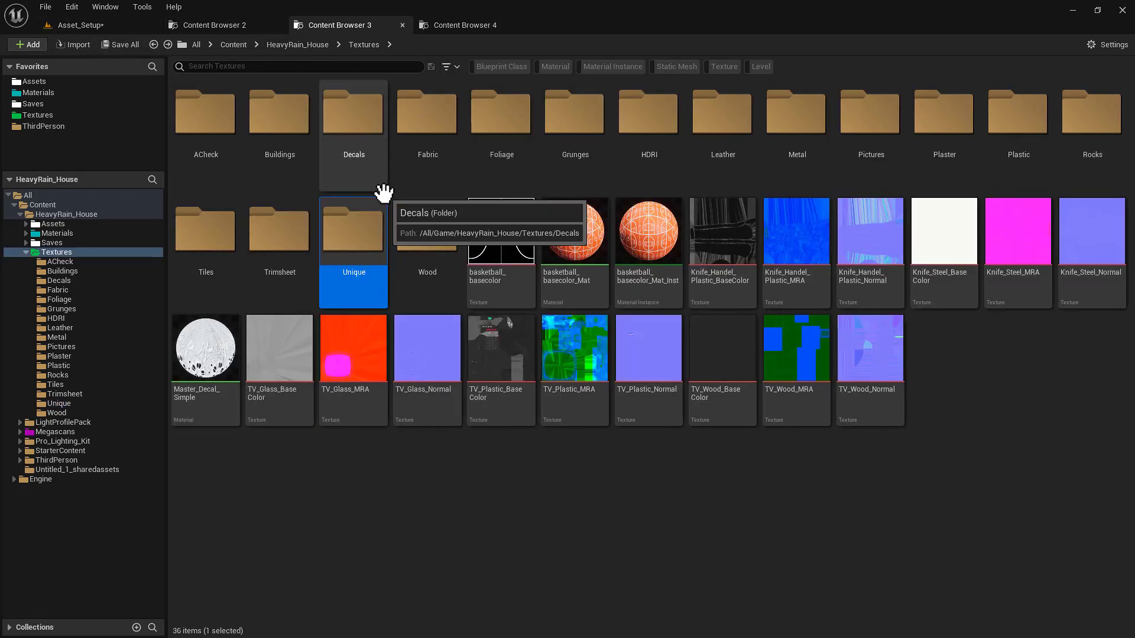
pyautogui.doubleClick(723, 125)
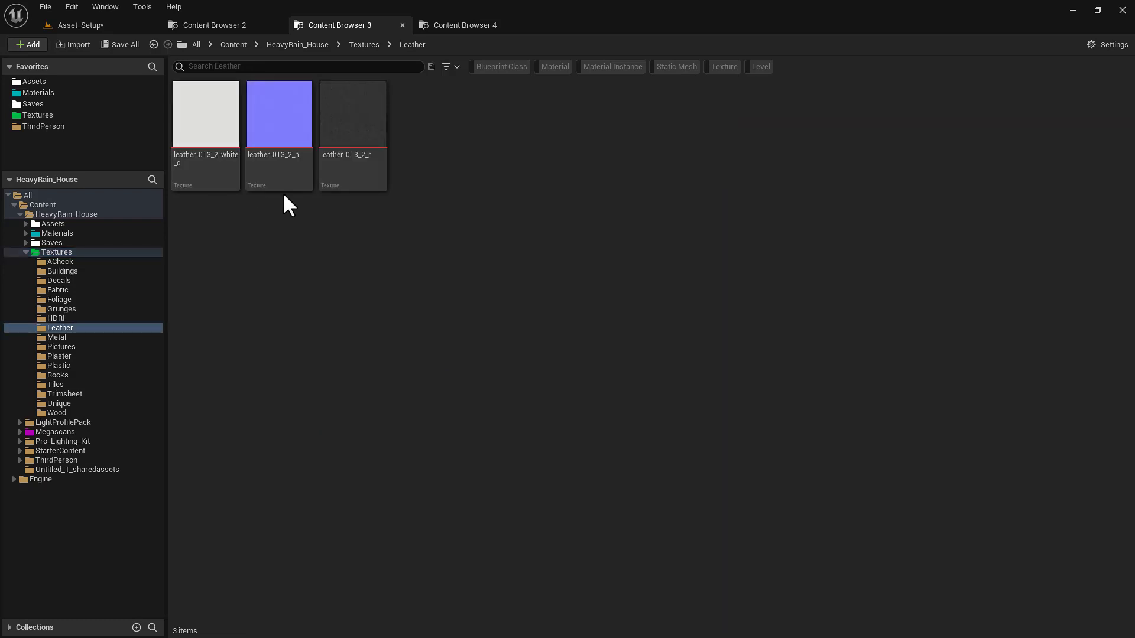
# Return to the Asset_Setup level, clear the selection and examine the green Chair_Steel_General chair against the back row
pyautogui.click(111, 25)
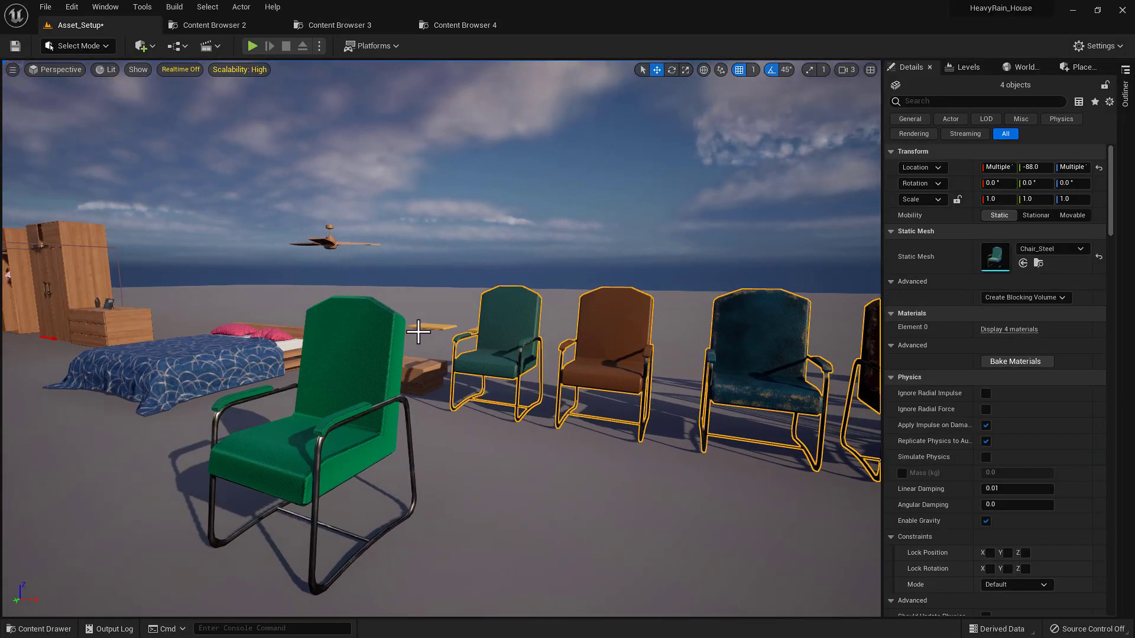
pyautogui.press('s')
pyautogui.moveTo(419, 331)
pyautogui.mouseDown(button='right')
pyautogui.moveTo(372, 333)
pyautogui.moveTo(408, 331)
pyautogui.mouseUp(button='right')
pyautogui.press('w')
pyautogui.press('a')
pyautogui.moveTo(414, 181); pyautogui.dragTo(424, 207, button='right')
pyautogui.press('w')
pyautogui.click(436, 184)
pyautogui.press('s')
pyautogui.press('d')
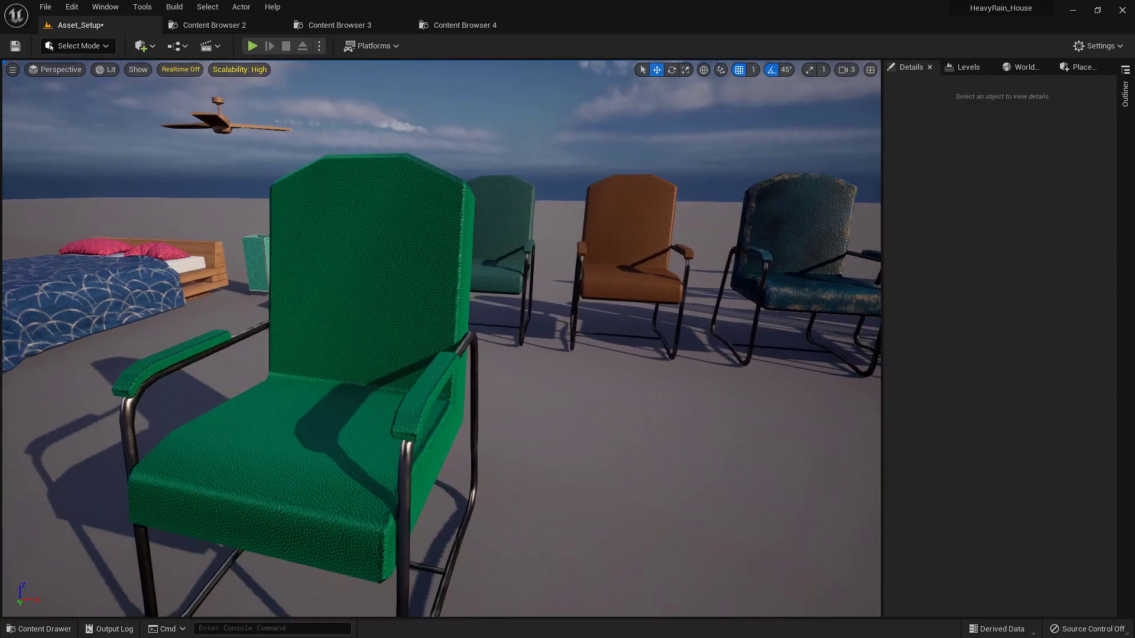
# Duplicate the green front chair about 135 units along the X axis and inspect the copy up close
pyautogui.click(436, 417)
pyautogui.moveTo(600, 440); pyautogui.dragTo(609, 441, button='right')
pyautogui.press('s')
pyautogui.moveTo(440, 506); pyautogui.dragTo(440, 506, button='right')
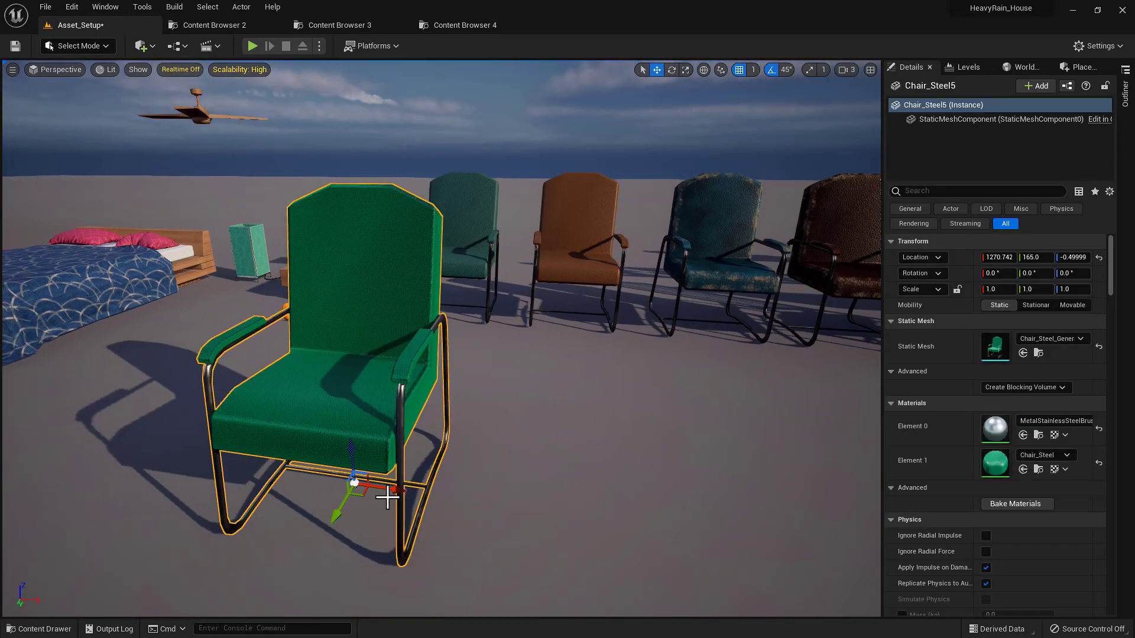
pyautogui.keyDown('alt'); pyautogui.moveTo(394, 490); pyautogui.dragTo(686, 532); pyautogui.keyUp('alt')
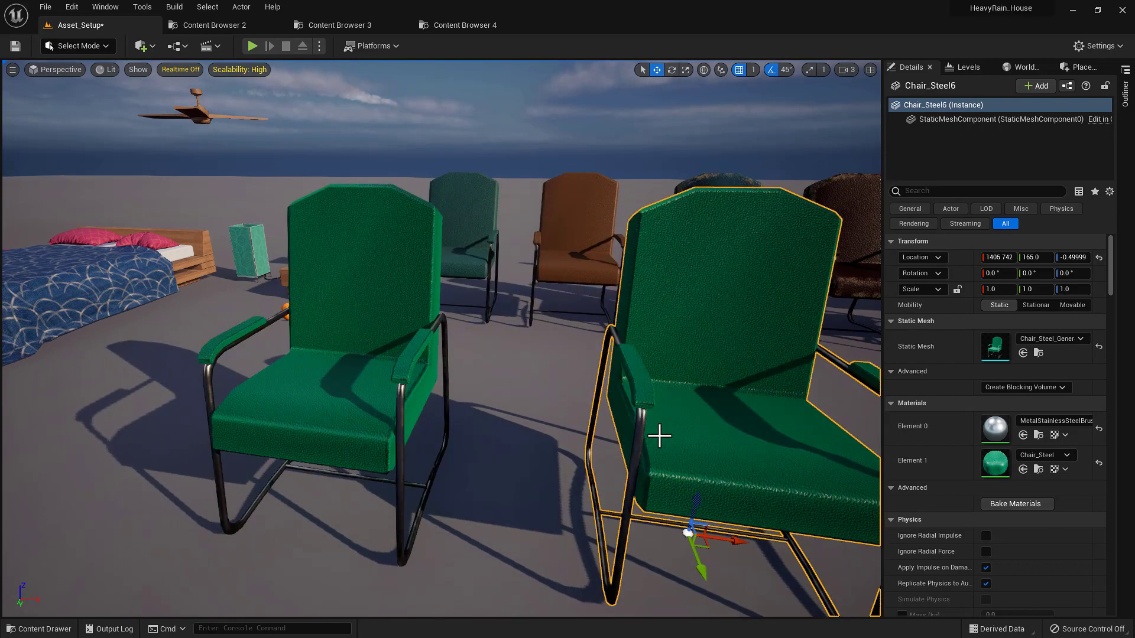
pyautogui.press('w')
pyautogui.moveTo(659, 436); pyautogui.dragTo(508, 449, button='right')
pyautogui.press('d')
pyautogui.press('w')
pyautogui.moveTo(482, 318); pyautogui.dragTo(483, 319, button='right')
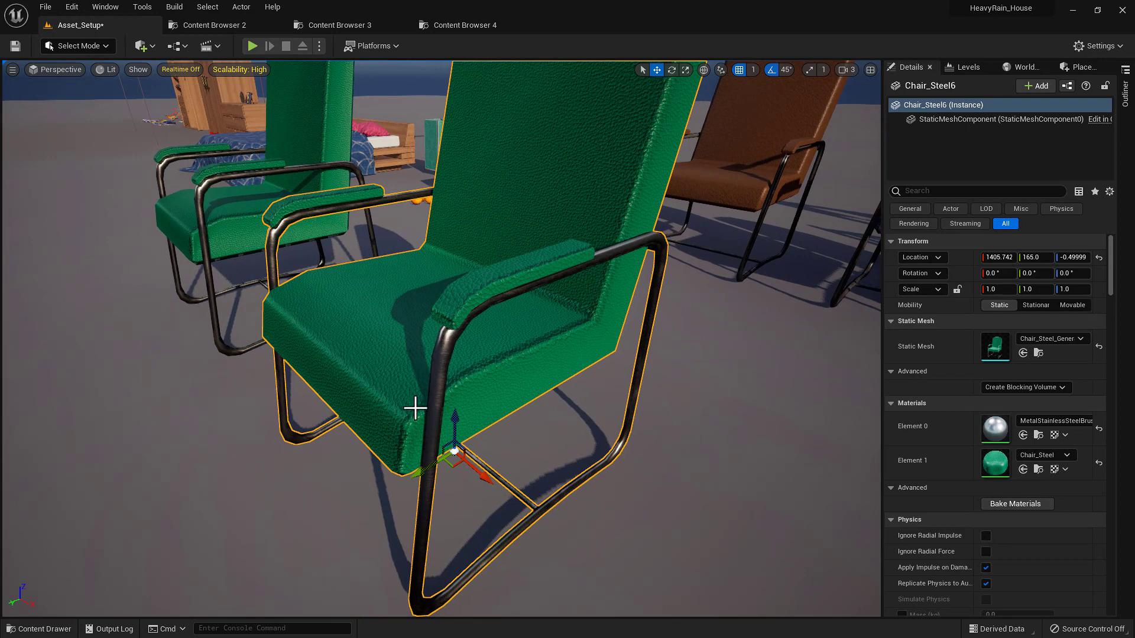
# Assign the M_Metal_Gold material to Element 0 of the duplicated green chair and inspect its frame
pyautogui.click(1076, 421)
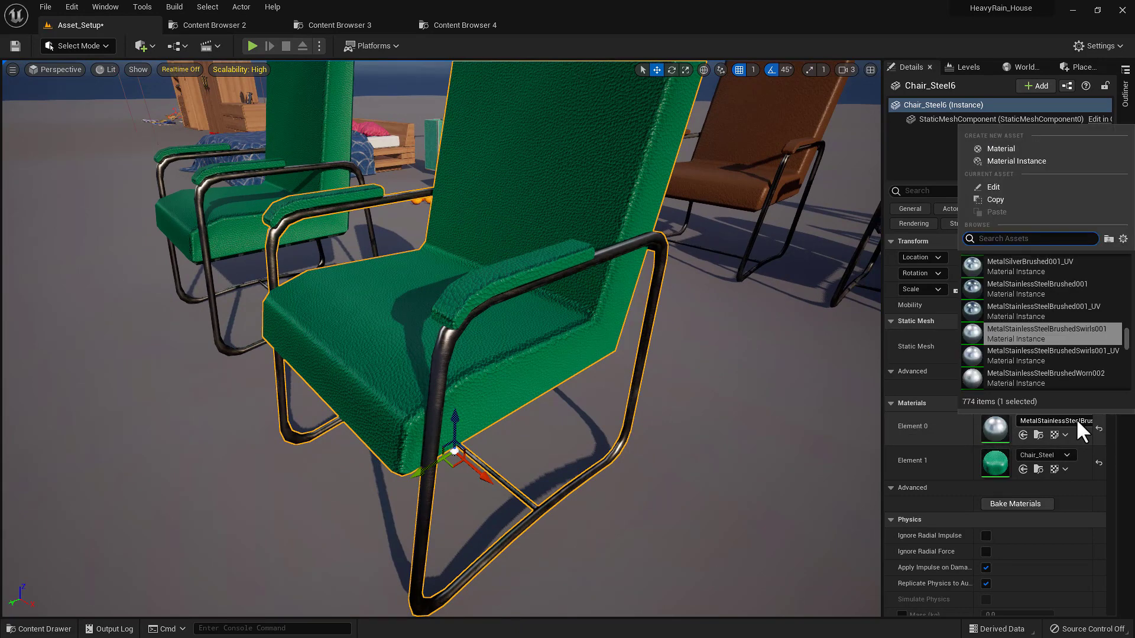
pyautogui.write('gol')
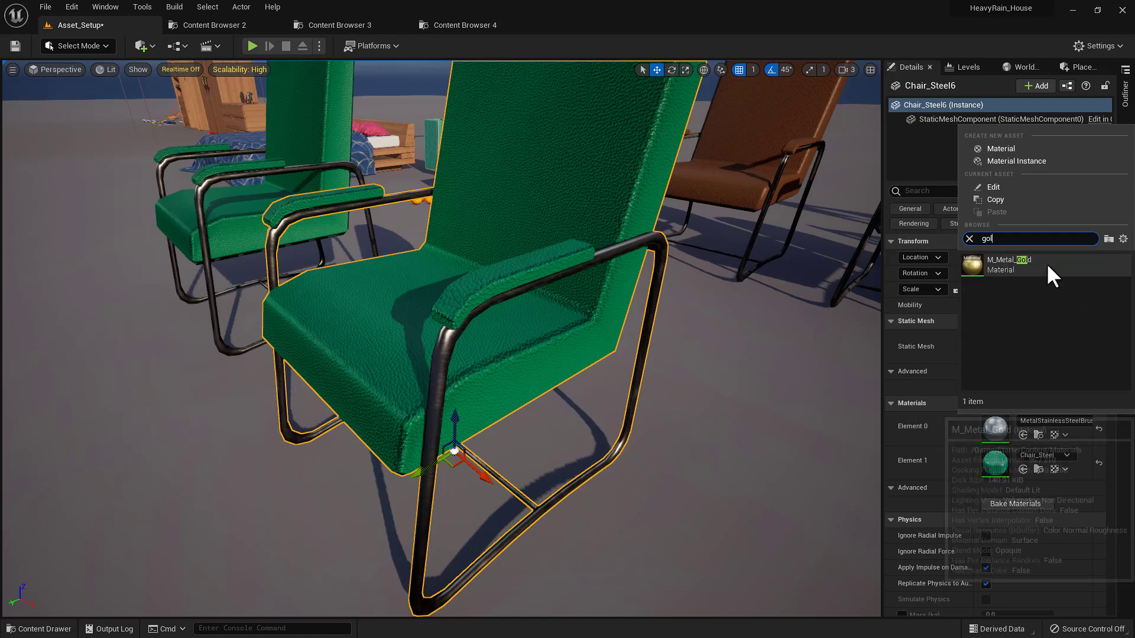
pyautogui.click(1048, 265)
pyautogui.moveTo(491, 414); pyautogui.dragTo(492, 414, button='right')
pyautogui.click(597, 132)
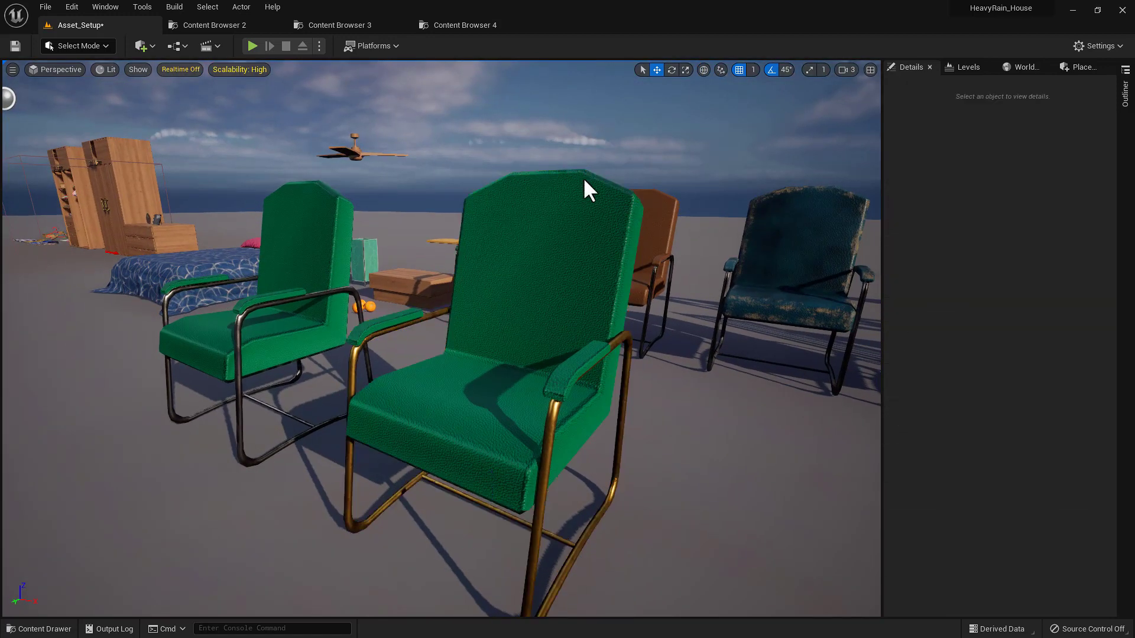
# Select the gold-framed chair, duplicate the Chair_Steel material instance in the Leather materials folder under the suggested name, and open the copy
pyautogui.click(612, 311)
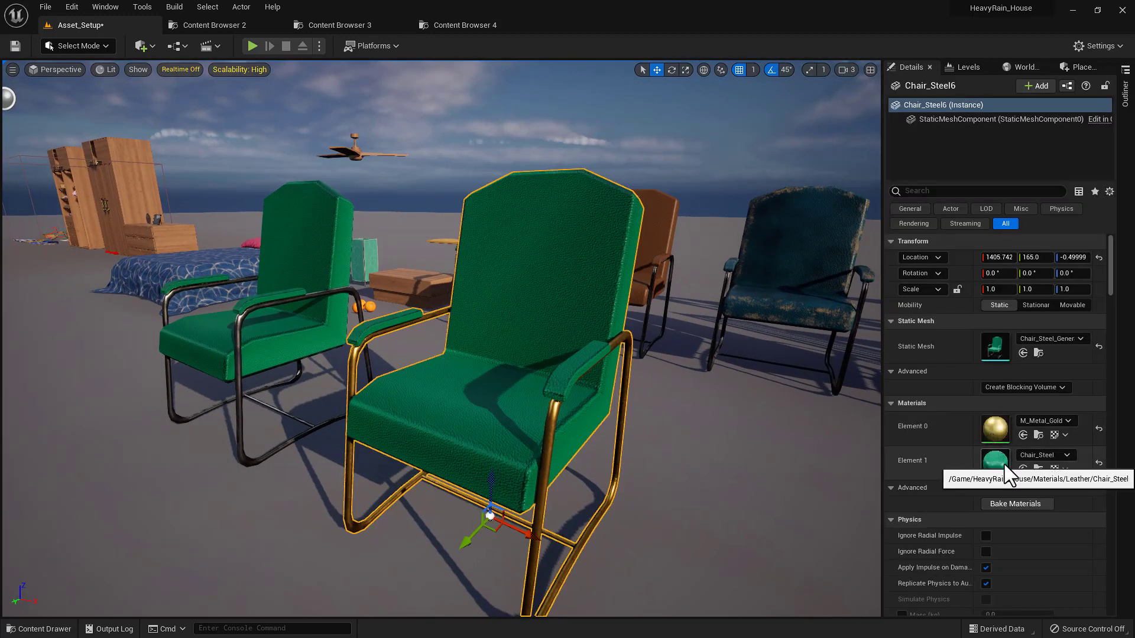
pyautogui.click(201, 24)
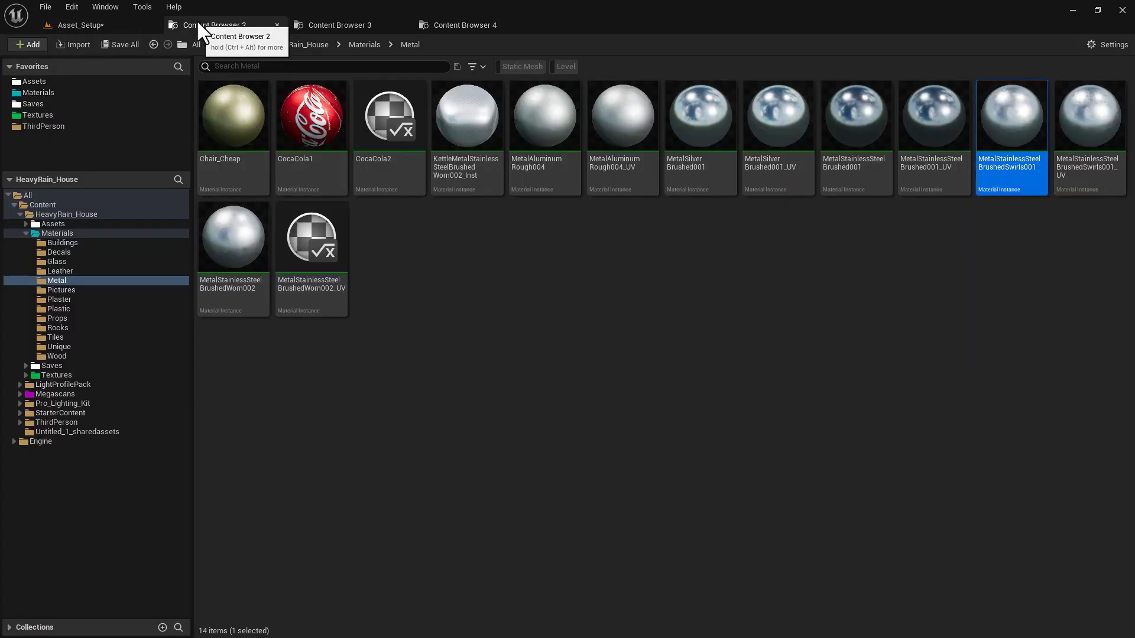
pyautogui.hotkey('alt', 'Left')
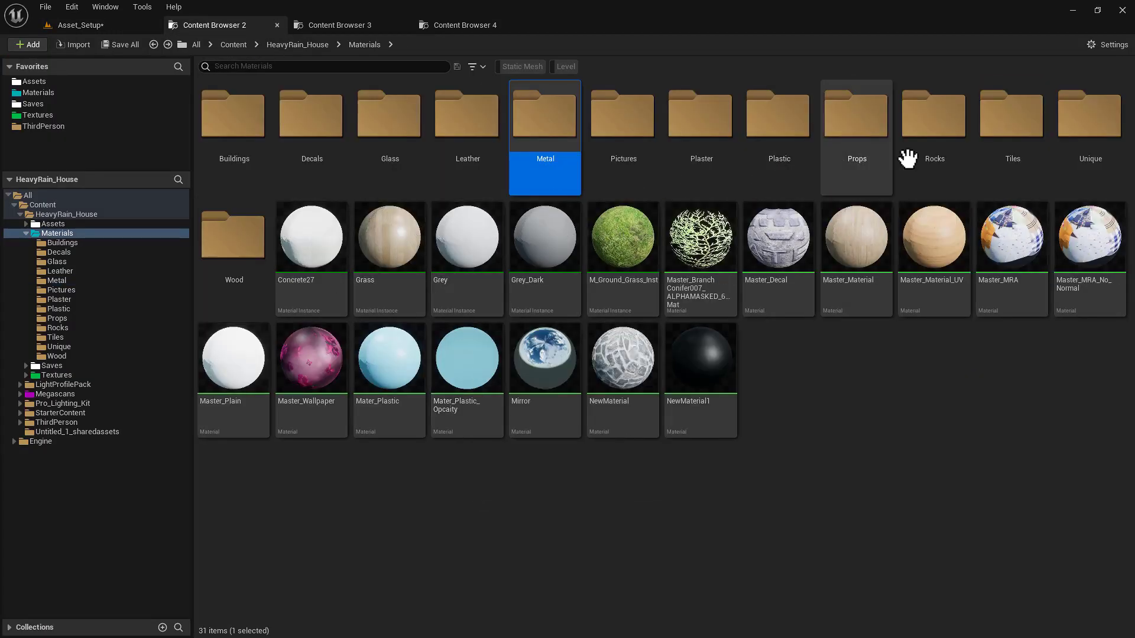
pyautogui.doubleClick(469, 160)
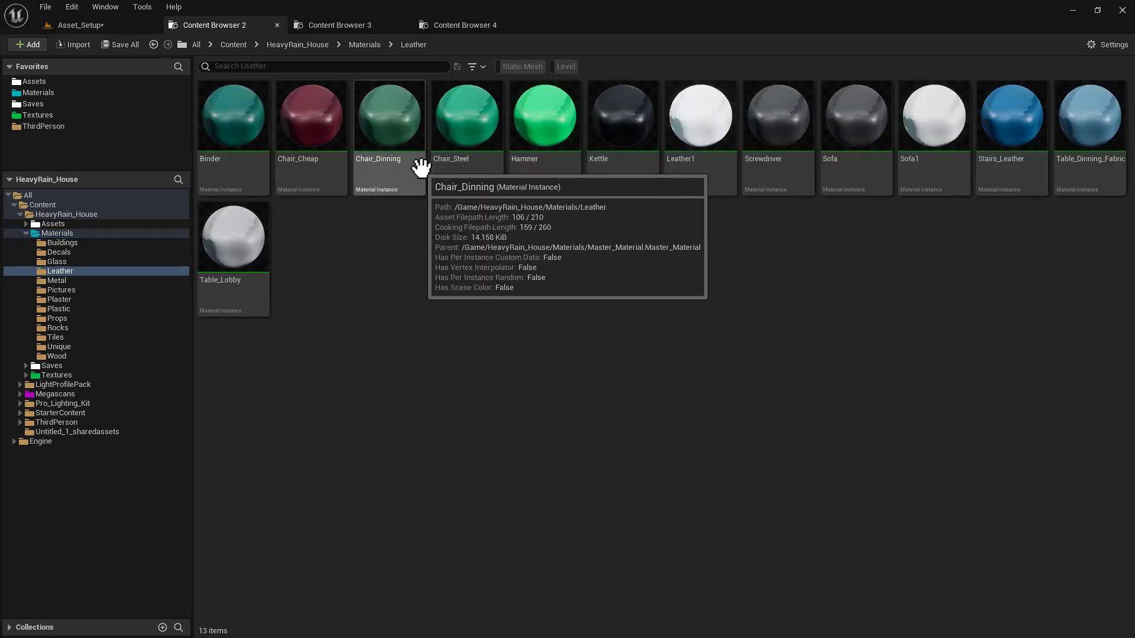
pyautogui.click(462, 193)
pyautogui.hotkey('ctrl', 'd')
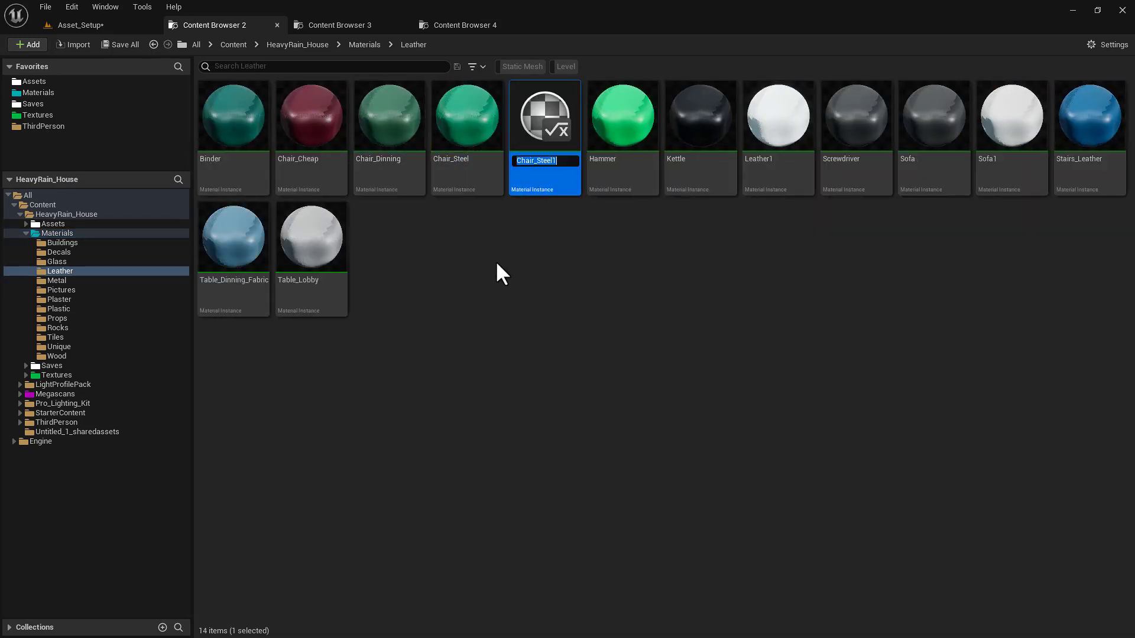
pyautogui.press('Return')
pyautogui.press('Return')
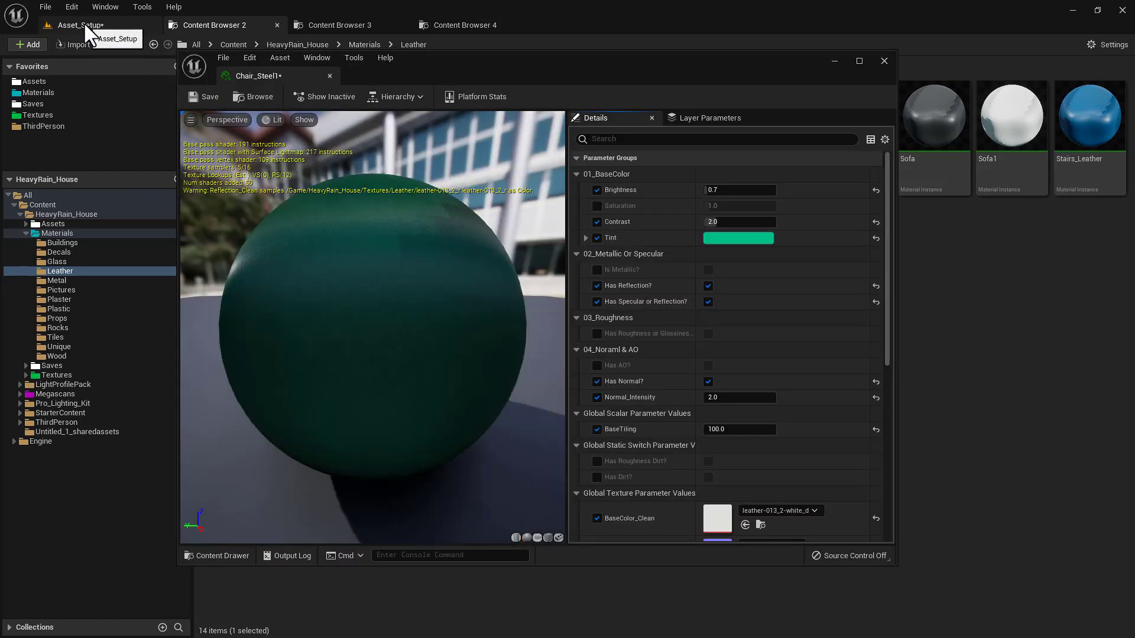
# Return to the Asset_Setup level and assign the Chair_Steel1 material to Element 1 of the gold-framed chair
pyautogui.click(83, 23)
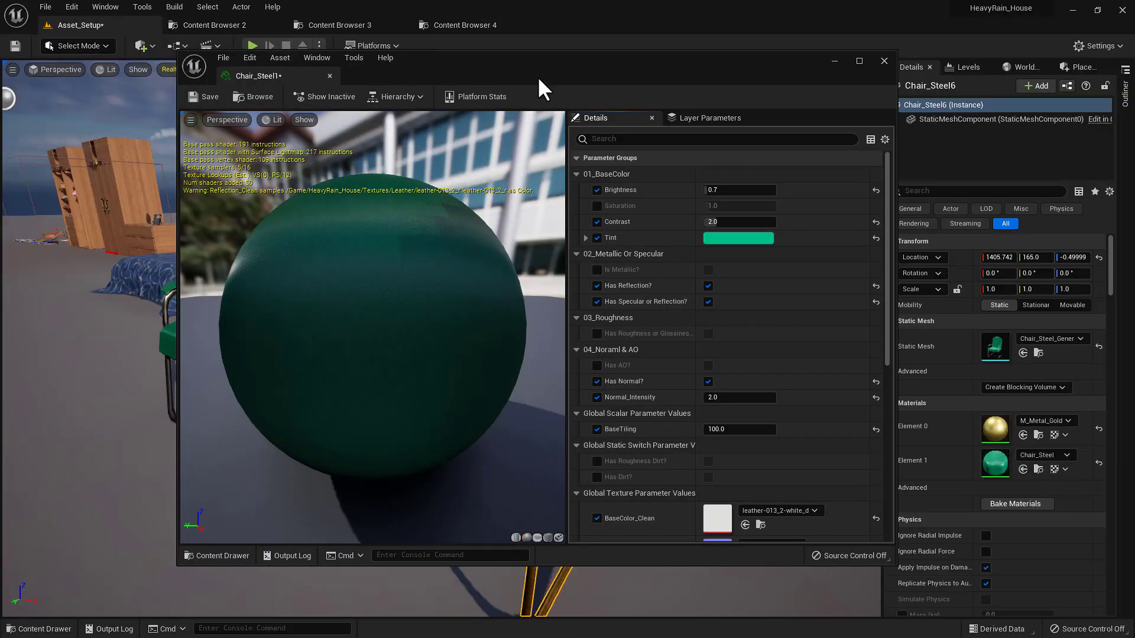
pyautogui.moveTo(538, 79); pyautogui.dragTo(332, 458)
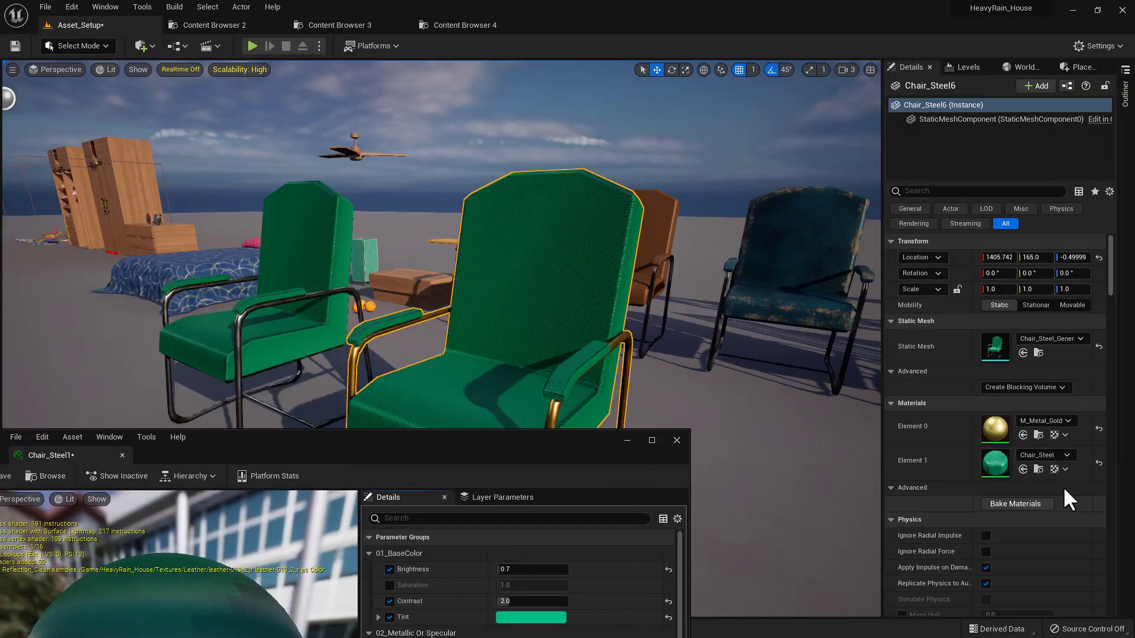
pyautogui.click(1023, 470)
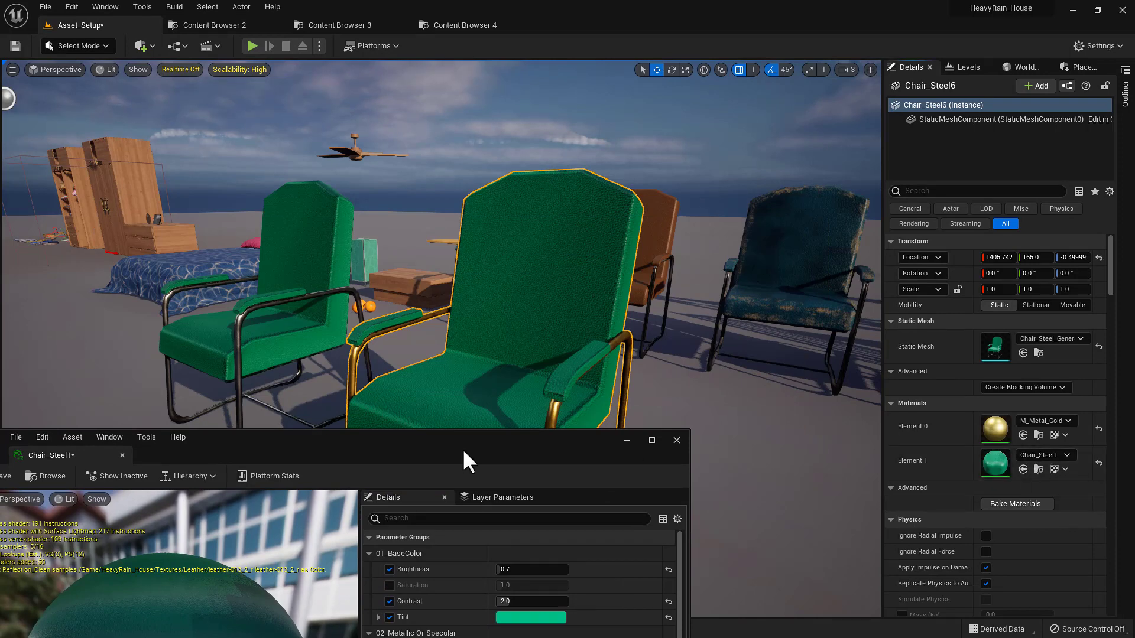
# Set the Chair_Steel1 material's Tint to a pinkish red, hex sRGB BE6174FF
pyautogui.moveTo(463, 452); pyautogui.dragTo(464, 412)
pyautogui.moveTo(278, 410); pyautogui.dragTo(1, 213)
pyautogui.moveTo(353, 37); pyautogui.dragTo(70, 177)
pyautogui.click(155, 341)
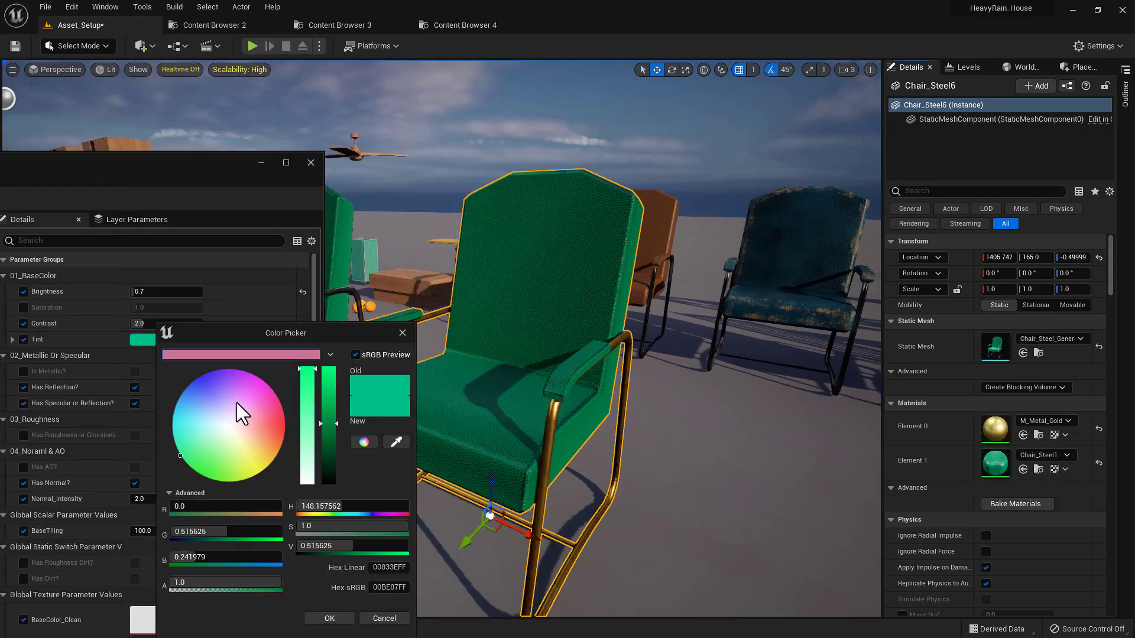
pyautogui.click(259, 422)
pyautogui.moveTo(261, 420); pyautogui.dragTo(271, 417)
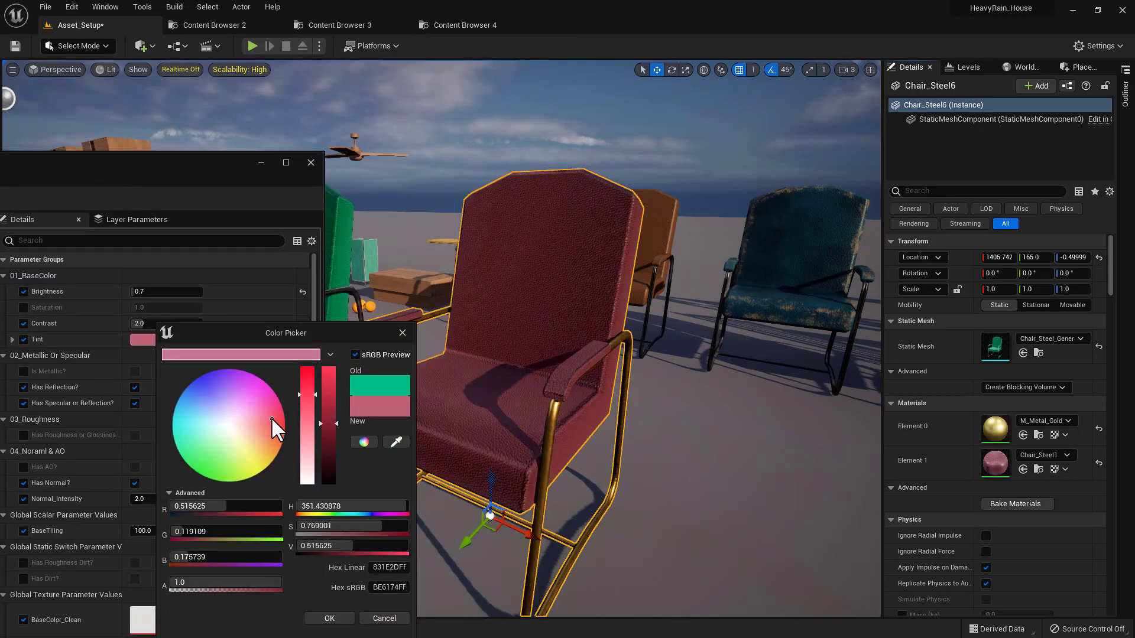
pyautogui.click(332, 618)
# Duplicate the red gold-framed chair about 103 units along the X axis
pyautogui.moveTo(566, 431)
pyautogui.mouseDown(button='right')
pyautogui.moveTo(541, 452)
pyautogui.moveTo(571, 438)
pyautogui.moveTo(560, 441)
pyautogui.mouseUp(button='right')
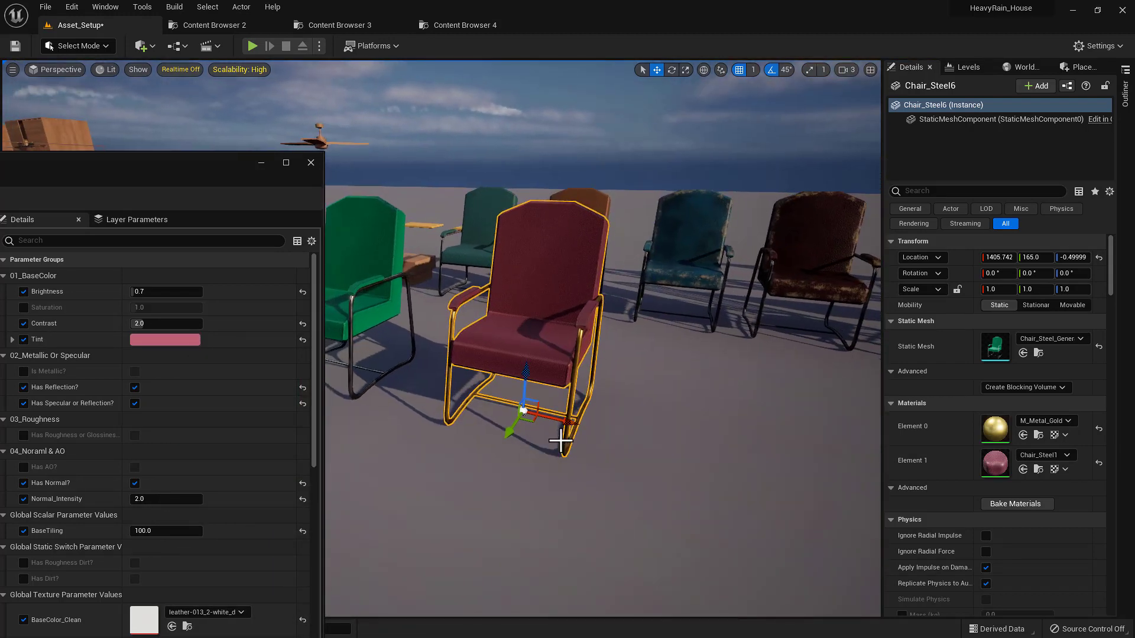
pyautogui.keyDown('alt'); pyautogui.moveTo(571, 427); pyautogui.dragTo(781, 454); pyautogui.keyUp('alt')
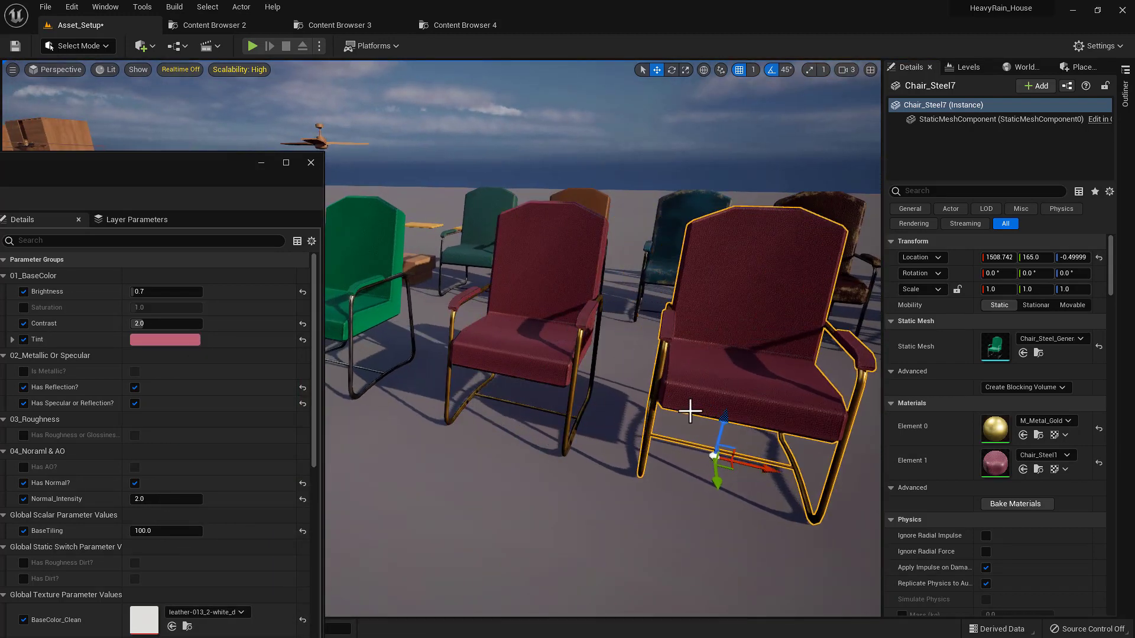
pyautogui.moveTo(689, 408); pyautogui.dragTo(672, 390, button='right')
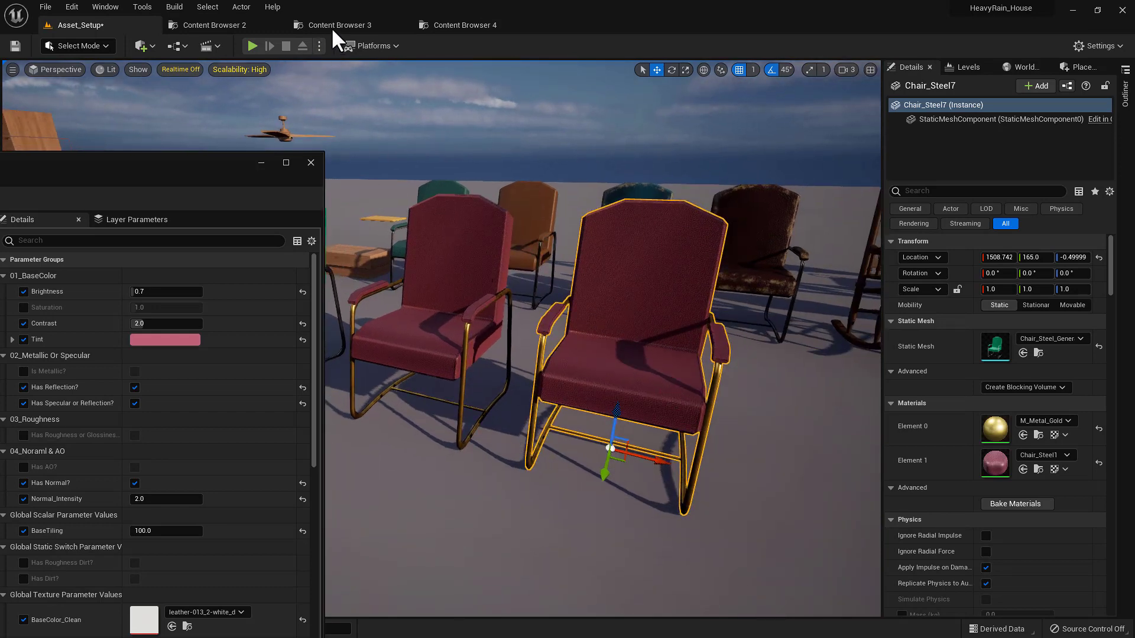
# Duplicate the Chair_Steel1 material instance in the Leather folder, close the open material editor and open the copy
pyautogui.click(234, 19)
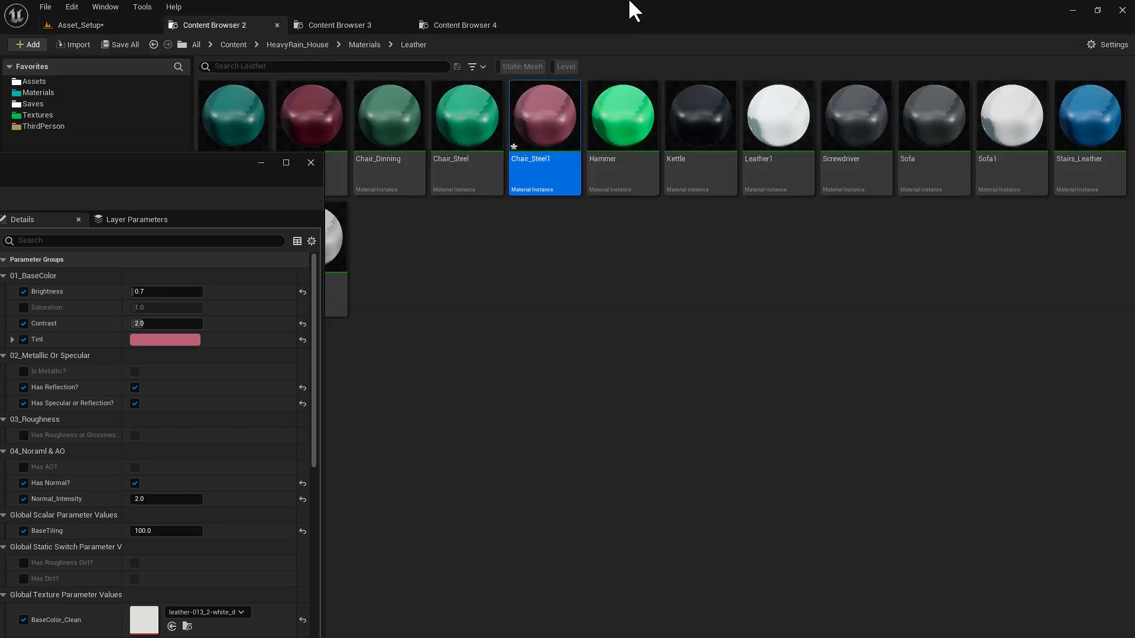
pyautogui.hotkey('ctrl', 'd')
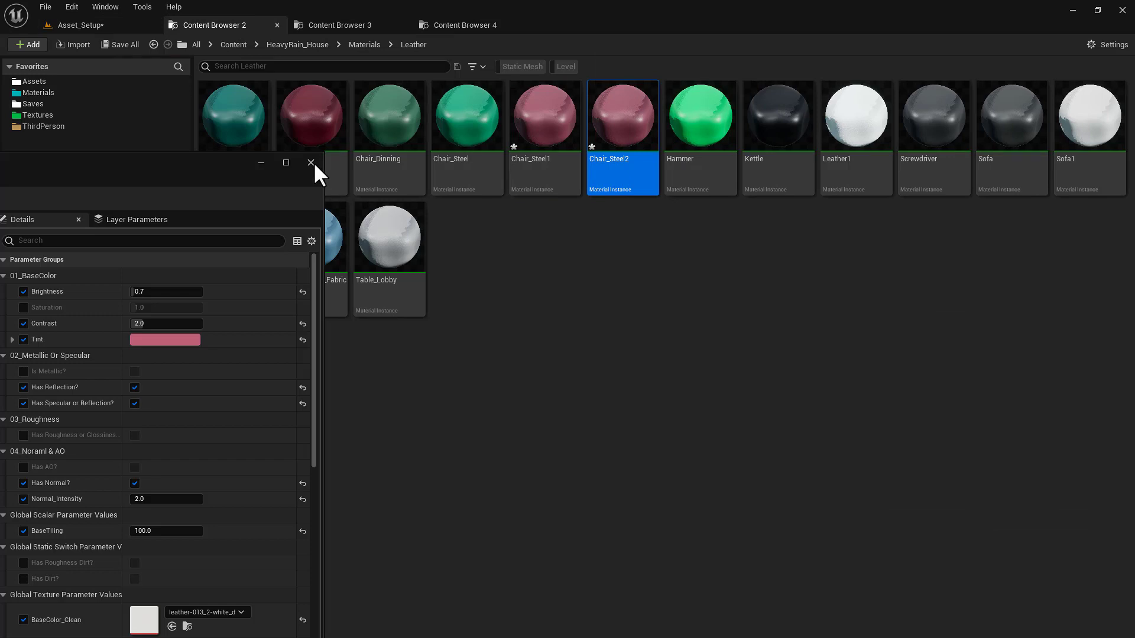
pyautogui.click(314, 162)
pyautogui.doubleClick(635, 137)
# Assign Chair_Steel2 to Element 1 of the duplicated red chair in the Asset_Setup level and change the material's Tint to blue
pyautogui.click(89, 25)
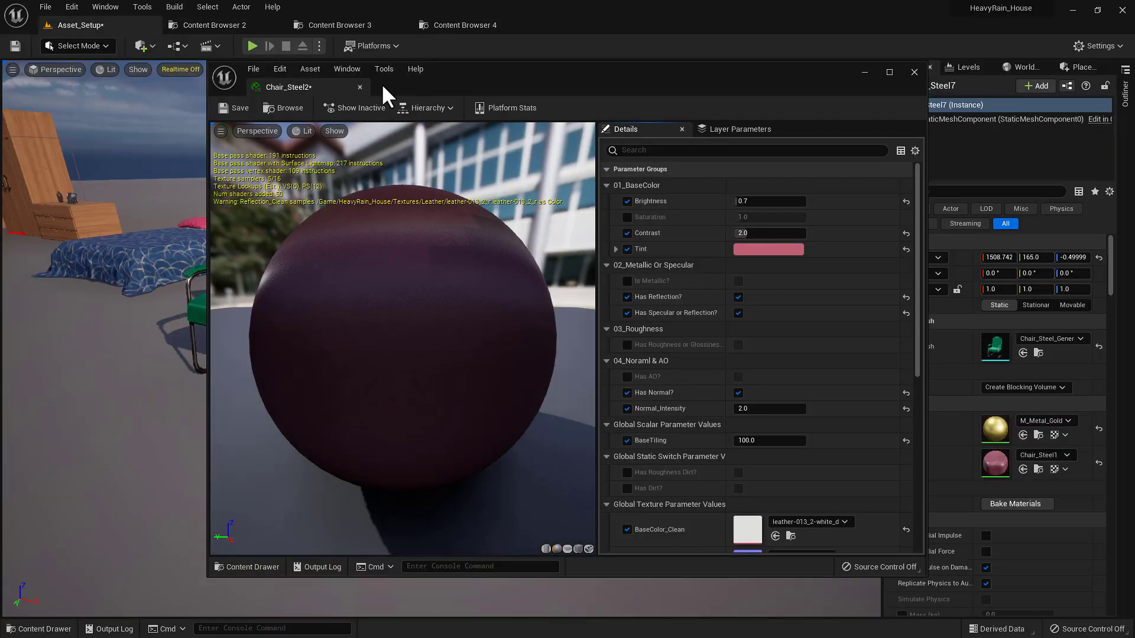
pyautogui.moveTo(698, 98); pyautogui.dragTo(300, 337)
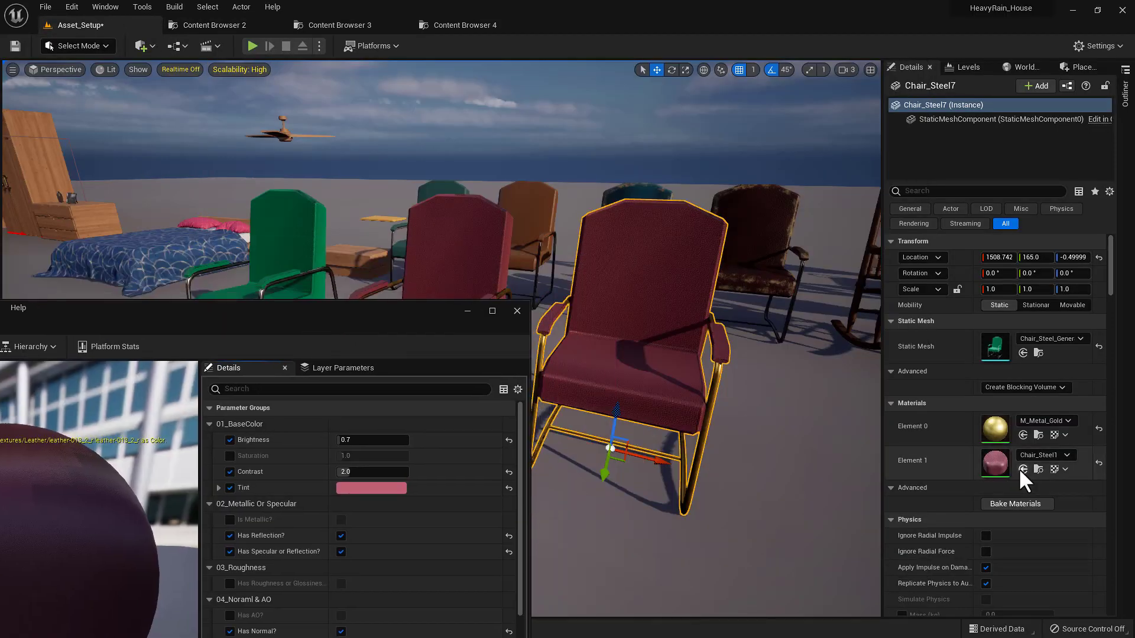
pyautogui.click(384, 488)
pyautogui.moveTo(431, 395)
pyautogui.mouseDown()
pyautogui.moveTo(424, 388)
pyautogui.moveTo(420, 403)
pyautogui.mouseUp()
pyautogui.click(543, 618)
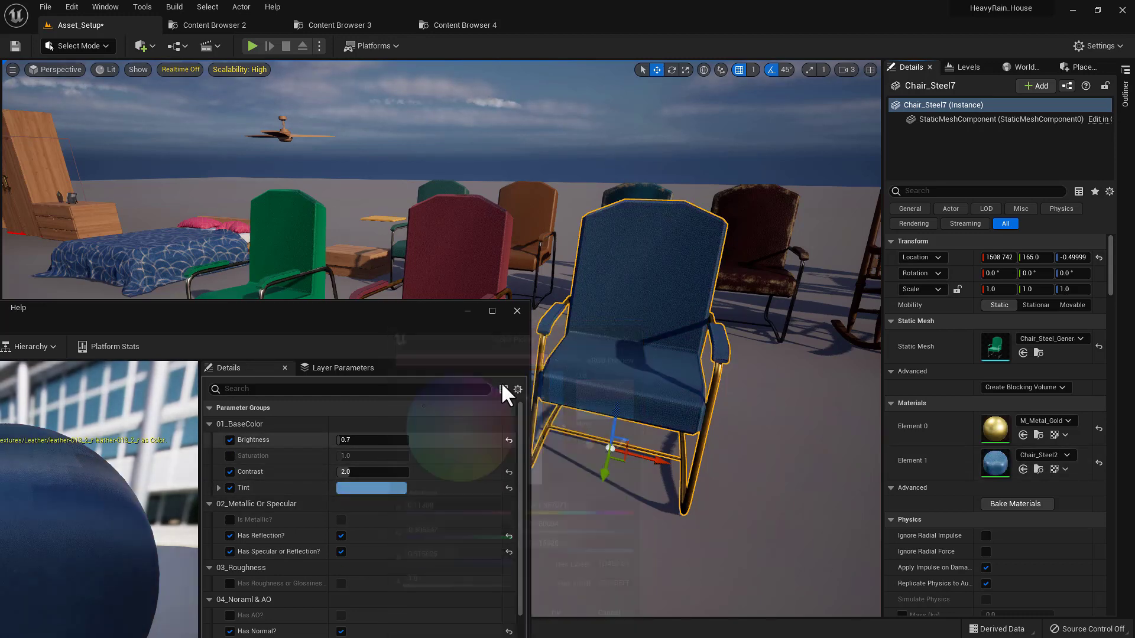
pyautogui.click(517, 311)
# Move the blue chair about 31 units along the X axis, away from the red one
pyautogui.moveTo(517, 311); pyautogui.dragTo(568, 296, button='right')
pyautogui.press('Escape')
pyautogui.moveTo(443, 409)
pyautogui.mouseDown(button='right')
pyautogui.moveTo(407, 414)
pyautogui.moveTo(452, 420)
pyautogui.moveTo(442, 410)
pyautogui.mouseUp(button='right')
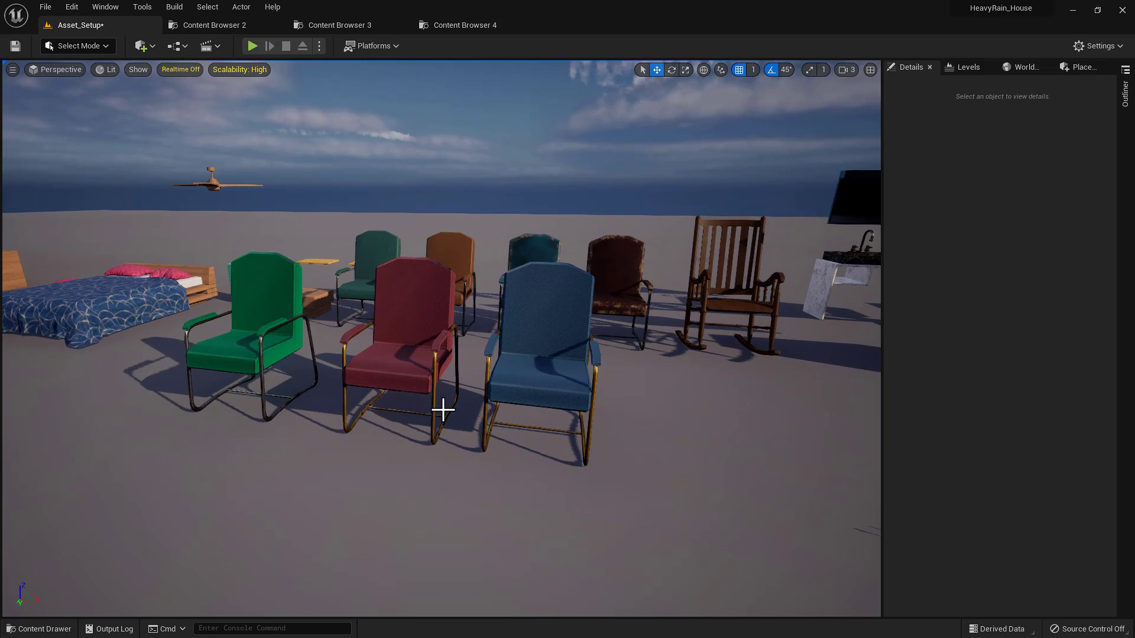
pyautogui.click(545, 392)
pyautogui.moveTo(586, 439); pyautogui.dragTo(628, 446)
pyautogui.moveTo(625, 447); pyautogui.dragTo(631, 430, button='right')
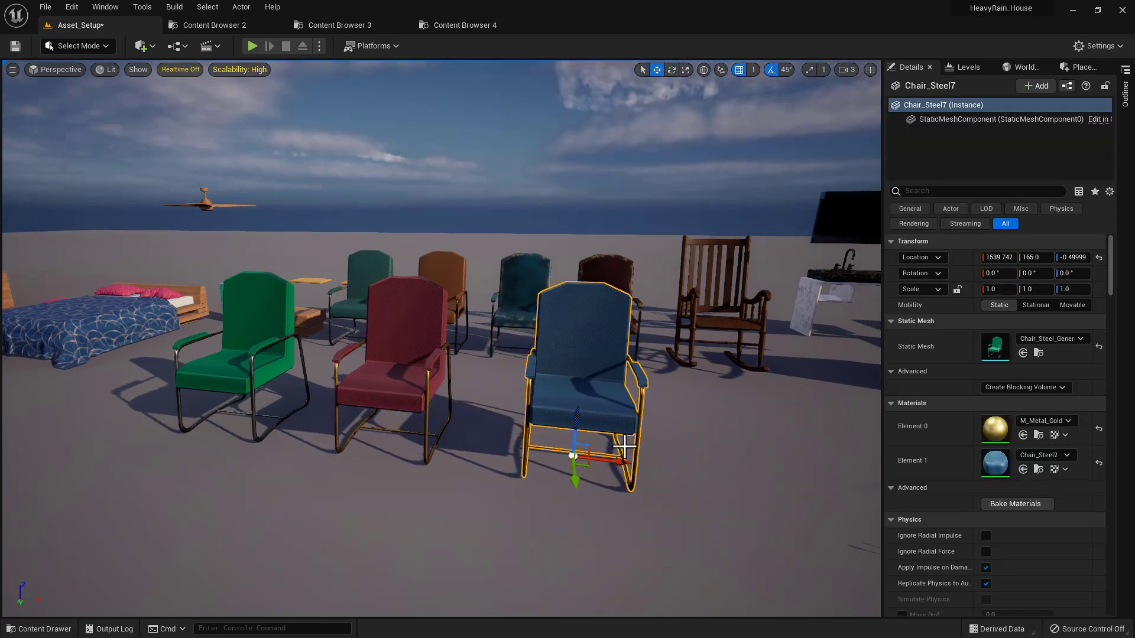
# Clear the selection and examine the blue chair's leather and gold frame up close against the other chairs
pyautogui.moveTo(527, 450); pyautogui.dragTo(470, 460, button='right')
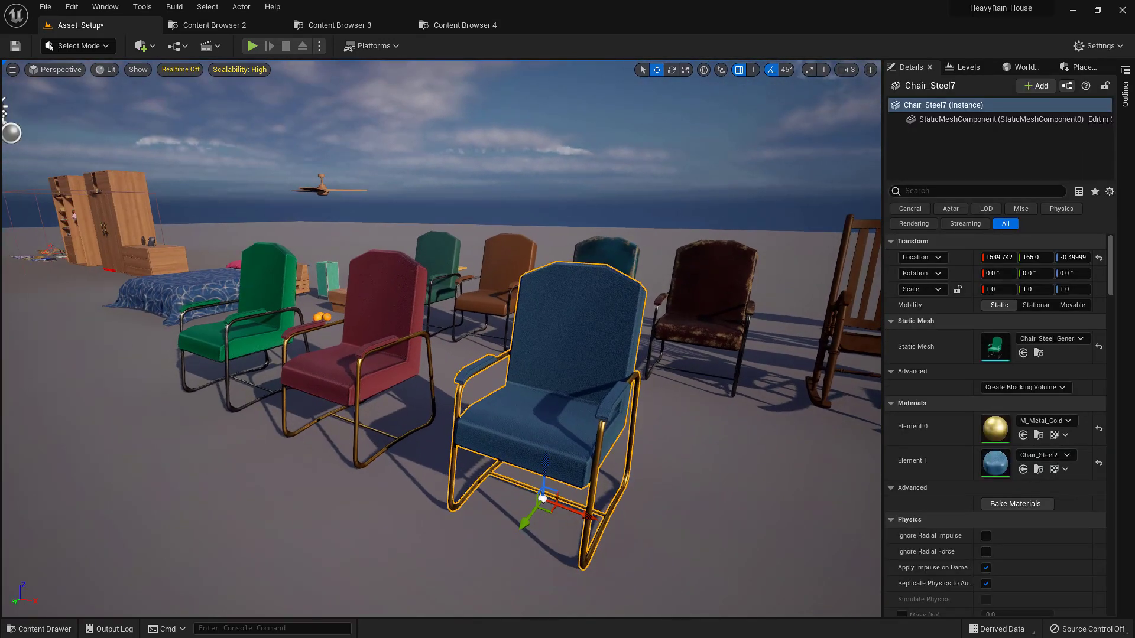
pyautogui.press('Escape')
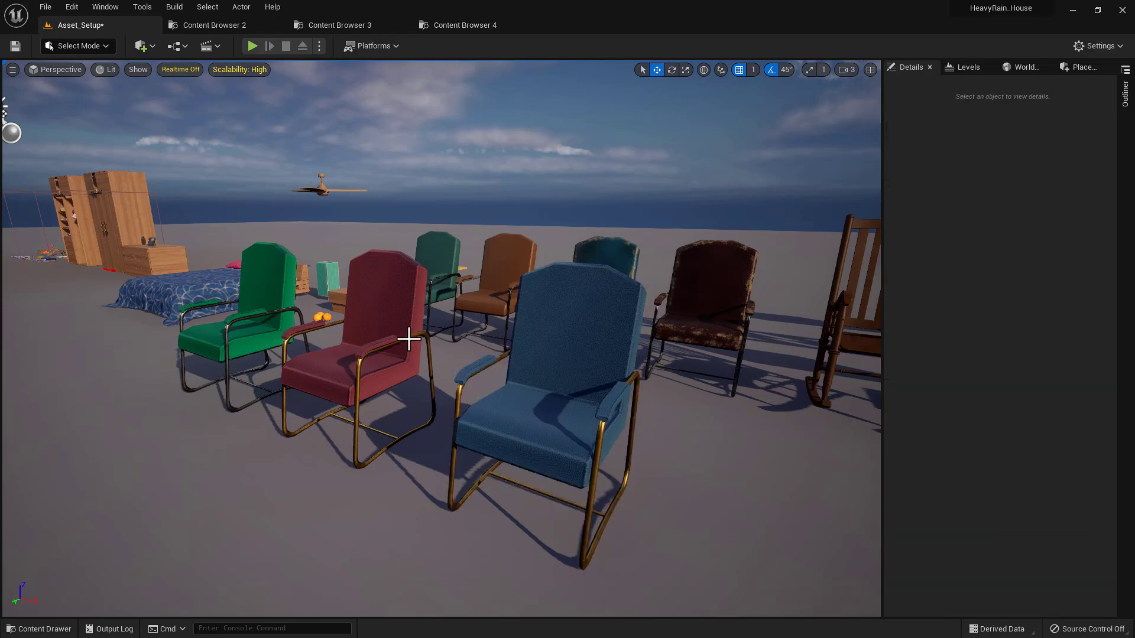
pyautogui.moveTo(408, 337); pyautogui.dragTo(502, 346, button='right')
pyautogui.moveTo(408, 378); pyautogui.dragTo(336, 392, button='right')
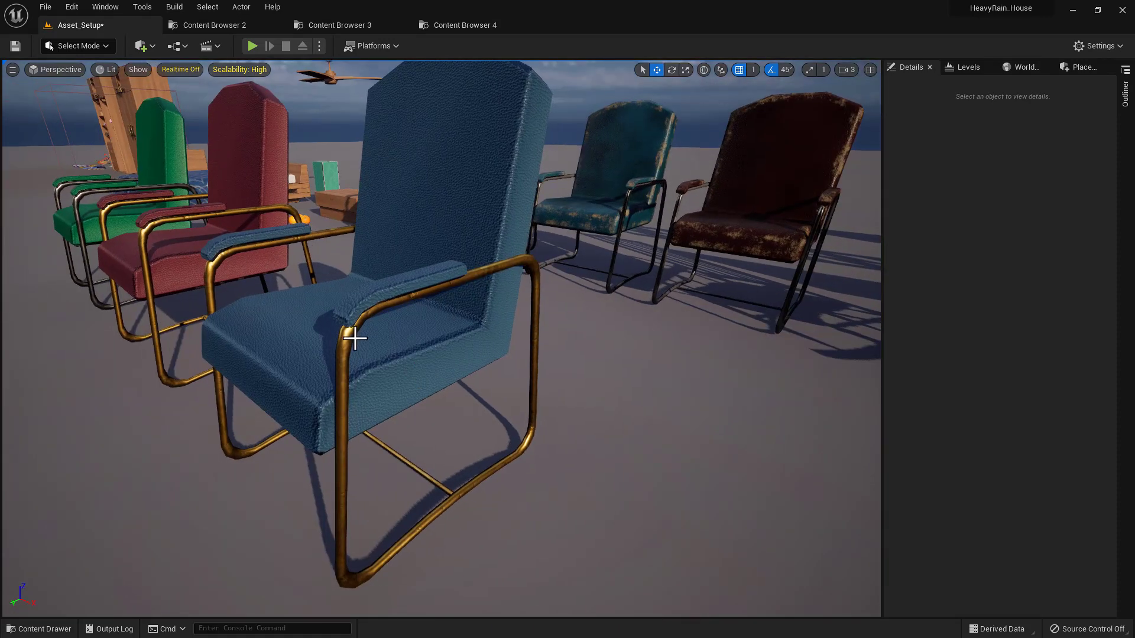
pyautogui.moveTo(332, 363)
pyautogui.mouseDown(button='right')
pyautogui.moveTo(322, 284)
pyautogui.moveTo(325, 351)
pyautogui.moveTo(360, 375)
pyautogui.moveTo(345, 453)
pyautogui.moveTo(348, 379)
pyautogui.moveTo(351, 449)
pyautogui.moveTo(338, 399)
pyautogui.moveTo(339, 414)
pyautogui.moveTo(293, 387)
pyautogui.moveTo(248, 405)
pyautogui.moveTo(289, 400)
pyautogui.moveTo(301, 417)
pyautogui.moveTo(325, 353)
pyautogui.mouseUp(button='right')
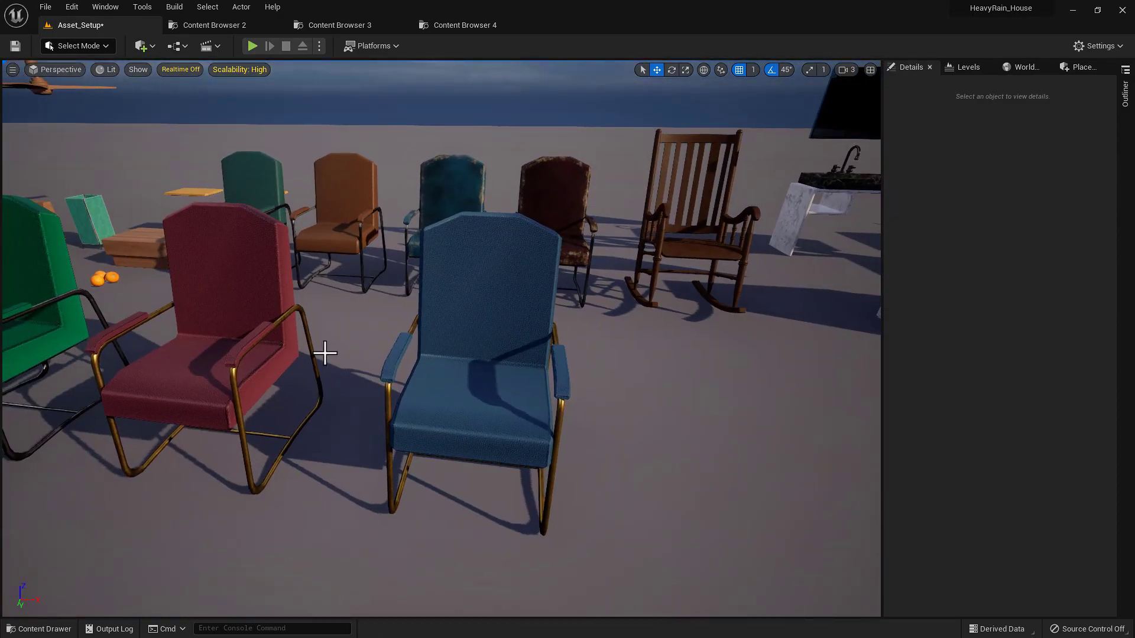
# Duplicate the blue chair about 140 units along the X axis
pyautogui.click(476, 346)
pyautogui.moveTo(476, 346); pyautogui.dragTo(512, 413, button='right')
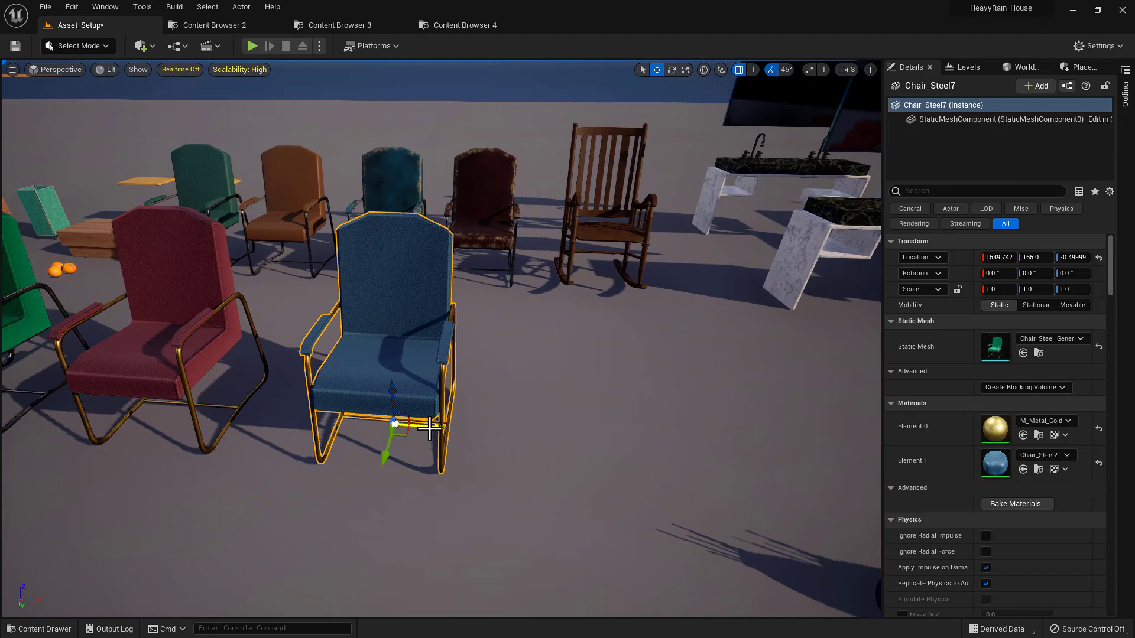
pyautogui.keyDown('alt'); pyautogui.moveTo(433, 428); pyautogui.dragTo(675, 431); pyautogui.keyUp('alt')
pyautogui.moveTo(576, 405); pyautogui.dragTo(321, 119, button='right')
# Check the Chair_Steel material instances in the Leather folder, then return to the Asset_Setup level and switch to Mesh Paint mode
pyautogui.click(229, 25)
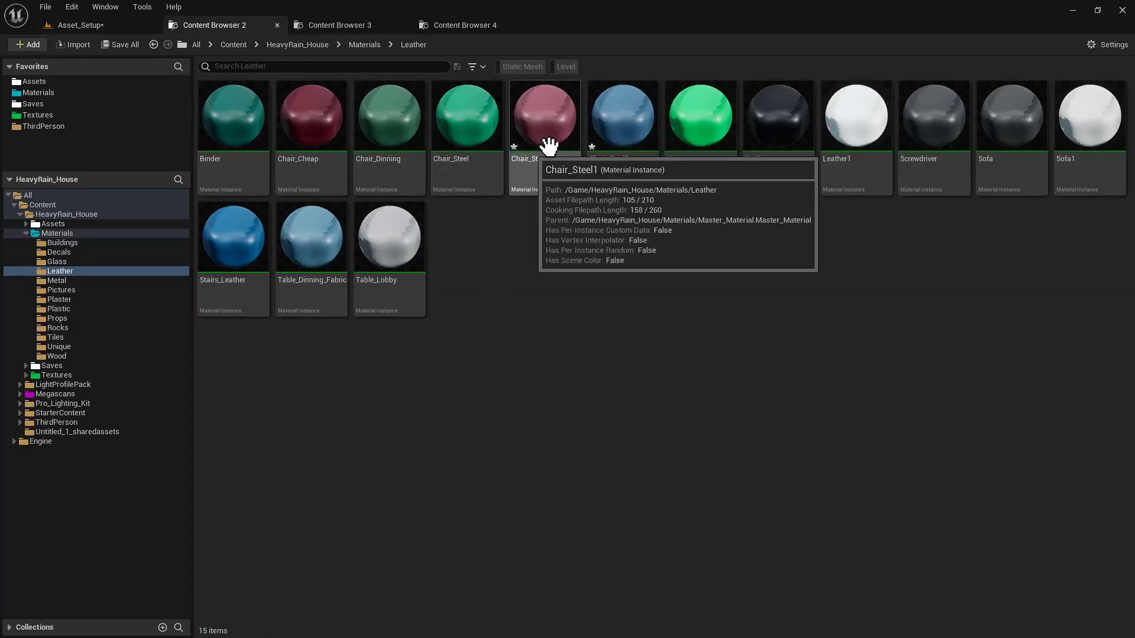
pyautogui.click(129, 25)
pyautogui.click(93, 46)
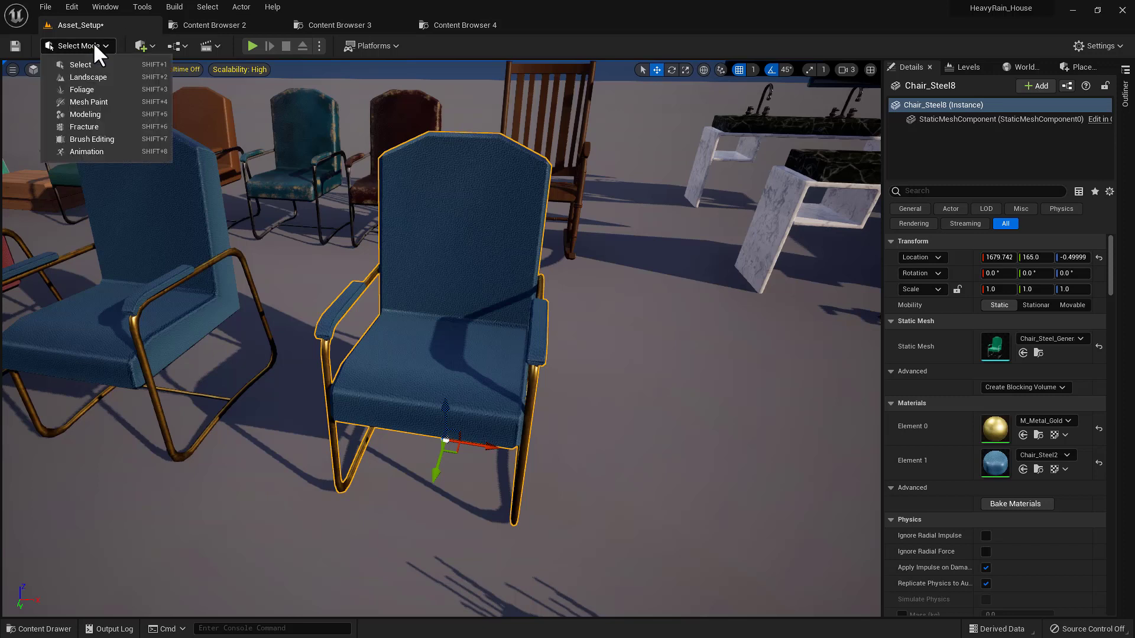
pyautogui.click(98, 99)
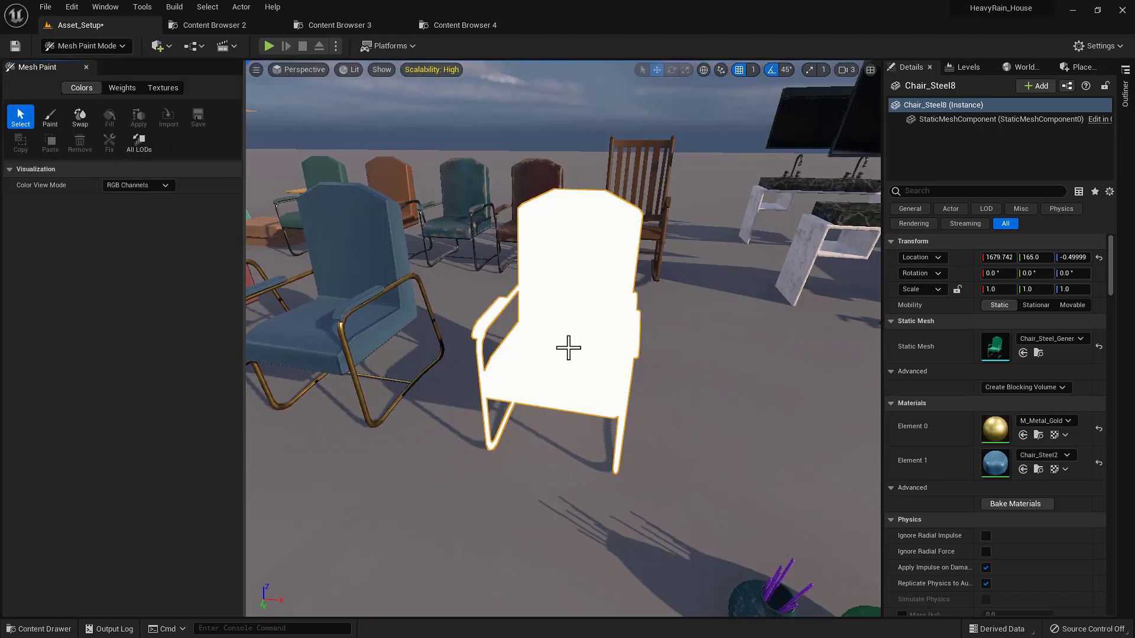
# Examine the duplicated chair's vertex color display in Mesh Paint mode alongside the neighbouring blue chair
pyautogui.scroll(5, 587, 381)
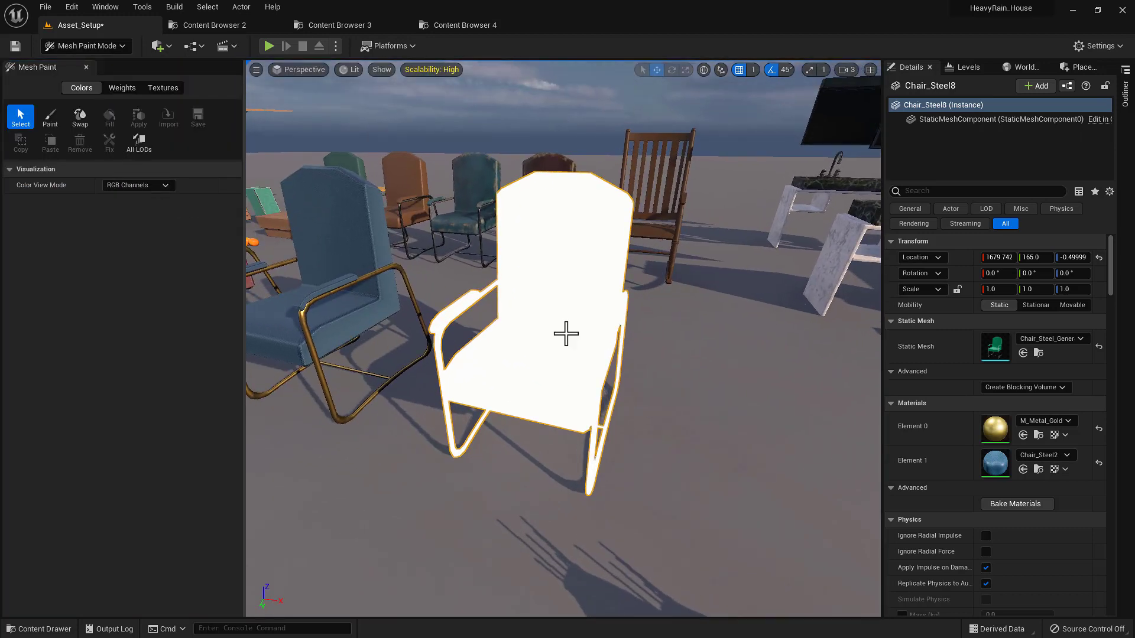
pyautogui.press('w')
pyautogui.moveTo(507, 304); pyautogui.dragTo(537, 482, button='right')
pyautogui.press('s')
pyautogui.moveTo(593, 453); pyautogui.dragTo(570, 504, button='right')
pyautogui.press('s')
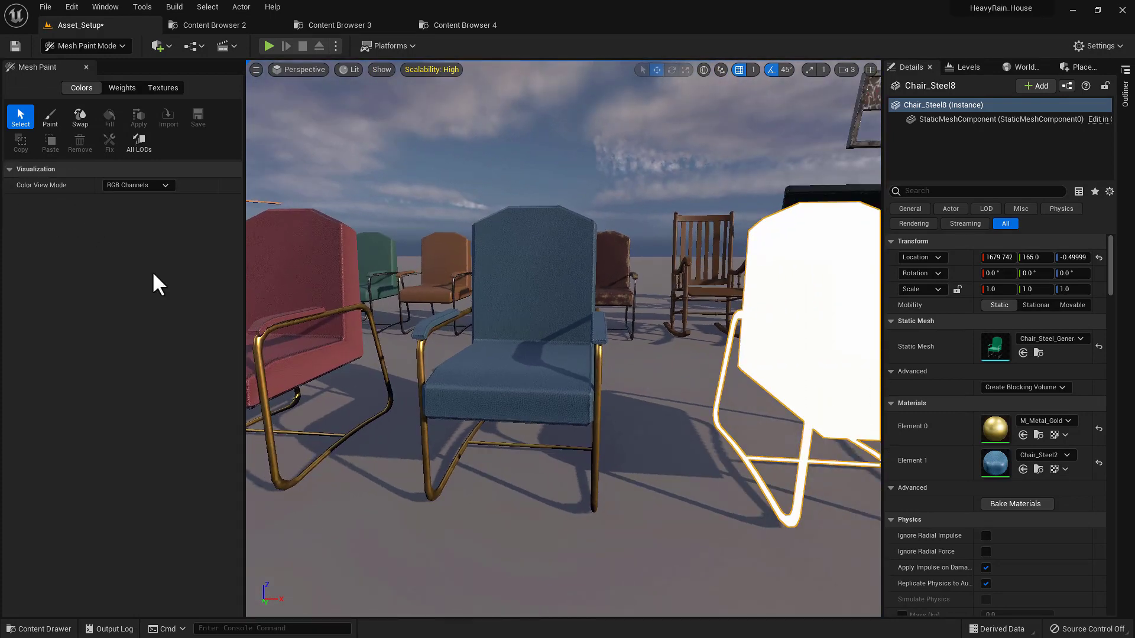
pyautogui.press('d')
pyautogui.moveTo(539, 380); pyautogui.dragTo(479, 383, button='right')
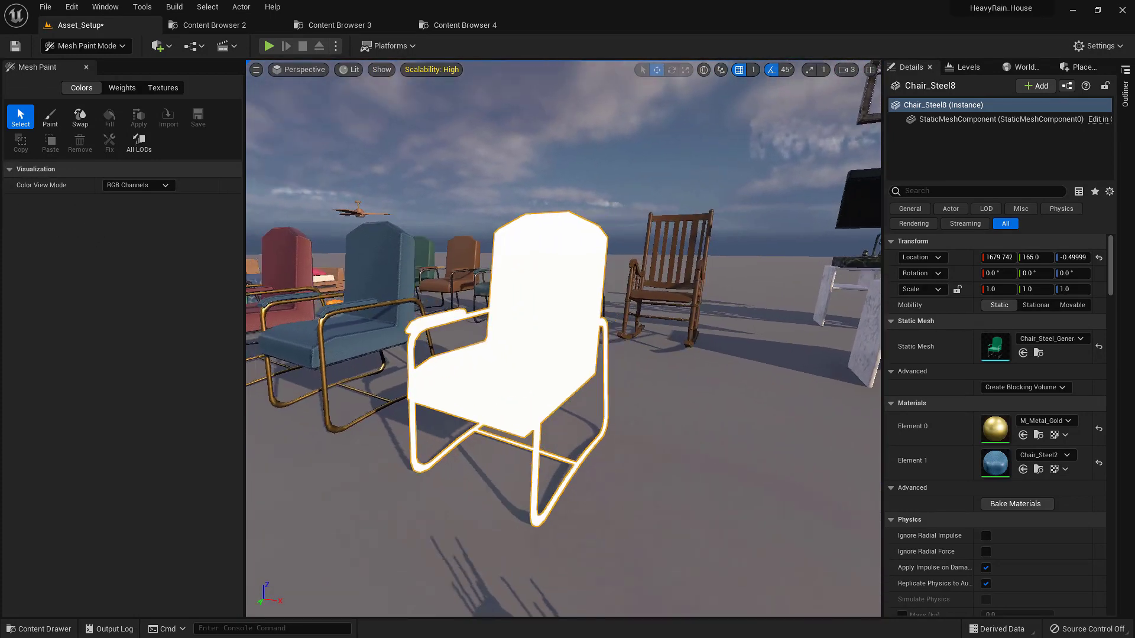
# Examine the duplicated chair's vertex color display from several angles, then return from Mesh Paint to Select mode
pyautogui.moveTo(520, 442); pyautogui.dragTo(570, 475, button='right')
pyautogui.press('a')
pyautogui.press('w')
pyautogui.press('s')
pyautogui.press('d')
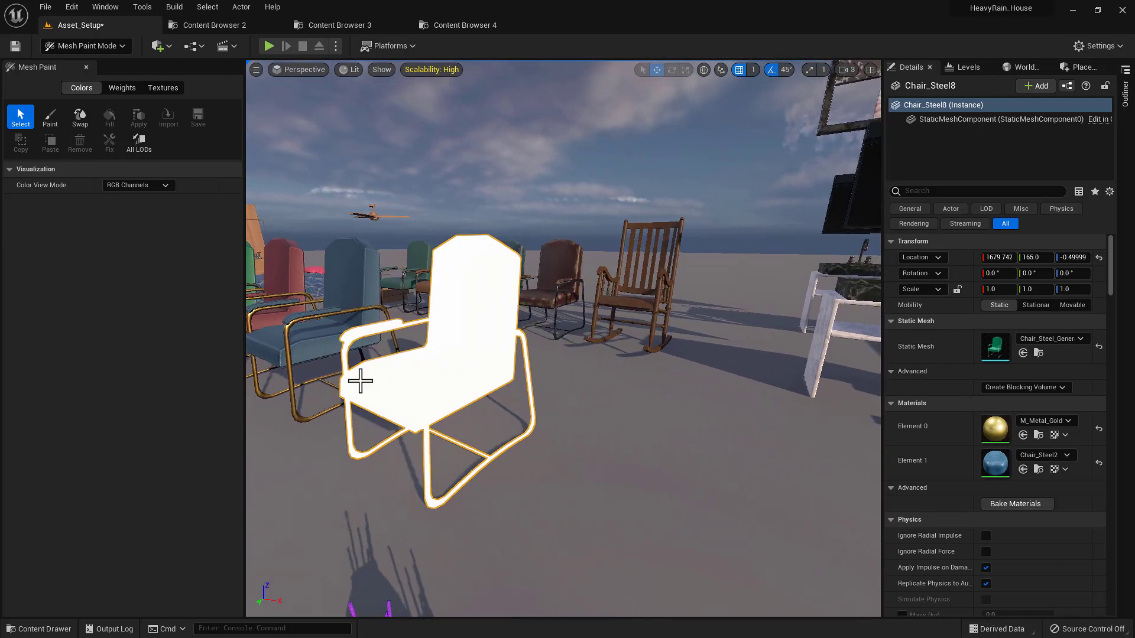
pyautogui.press('a')
pyautogui.moveTo(418, 413); pyautogui.dragTo(430, 416, button='right')
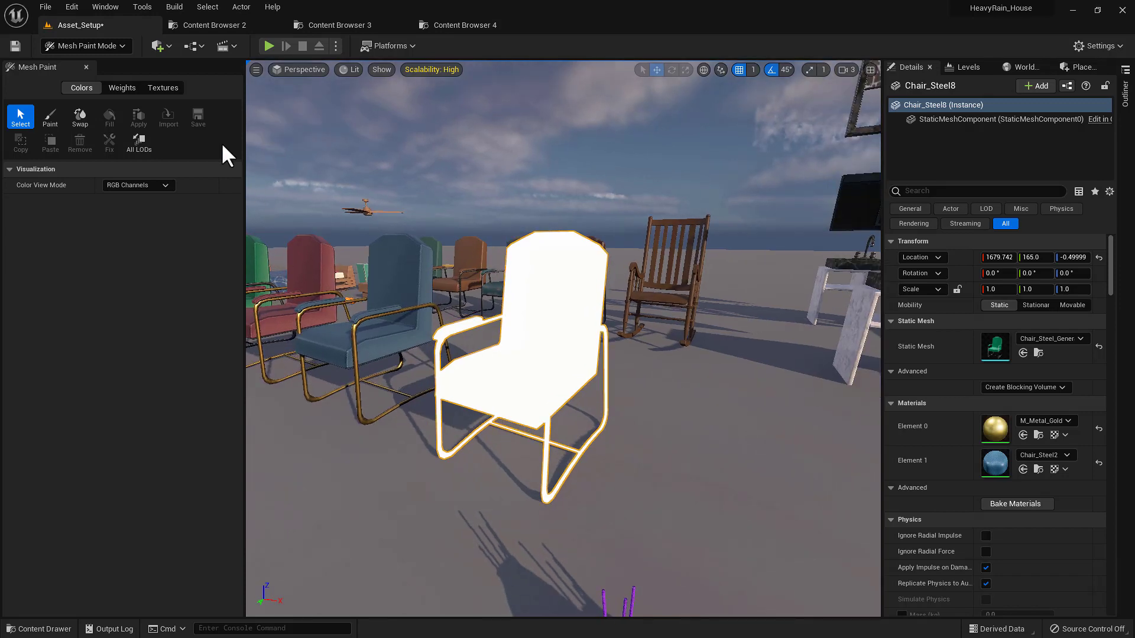
pyautogui.click(118, 47)
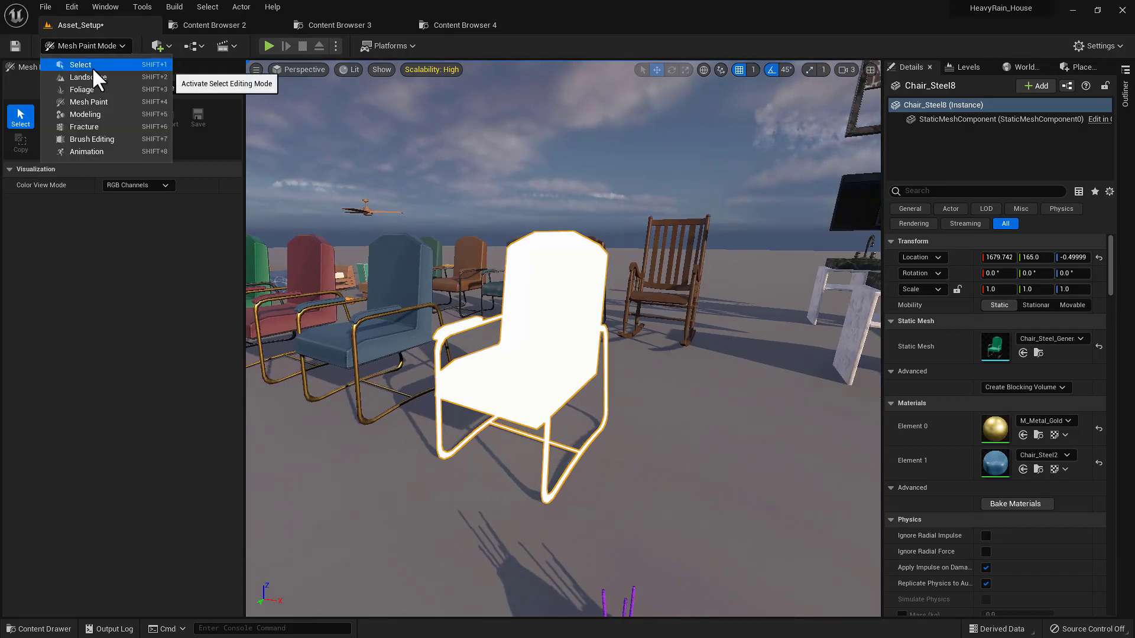
pyautogui.click(92, 64)
# Play the level to view the row of steel chairs in game, then stop the play session
pyautogui.press('a')
pyautogui.moveTo(366, 260); pyautogui.dragTo(389, 268, button='right')
pyautogui.moveTo(477, 378)
pyautogui.mouseDown(button='right')
pyautogui.moveTo(486, 372)
pyautogui.moveTo(477, 378)
pyautogui.mouseUp(button='right')
pyautogui.press('d')
pyautogui.hotkey('alt', 'p')
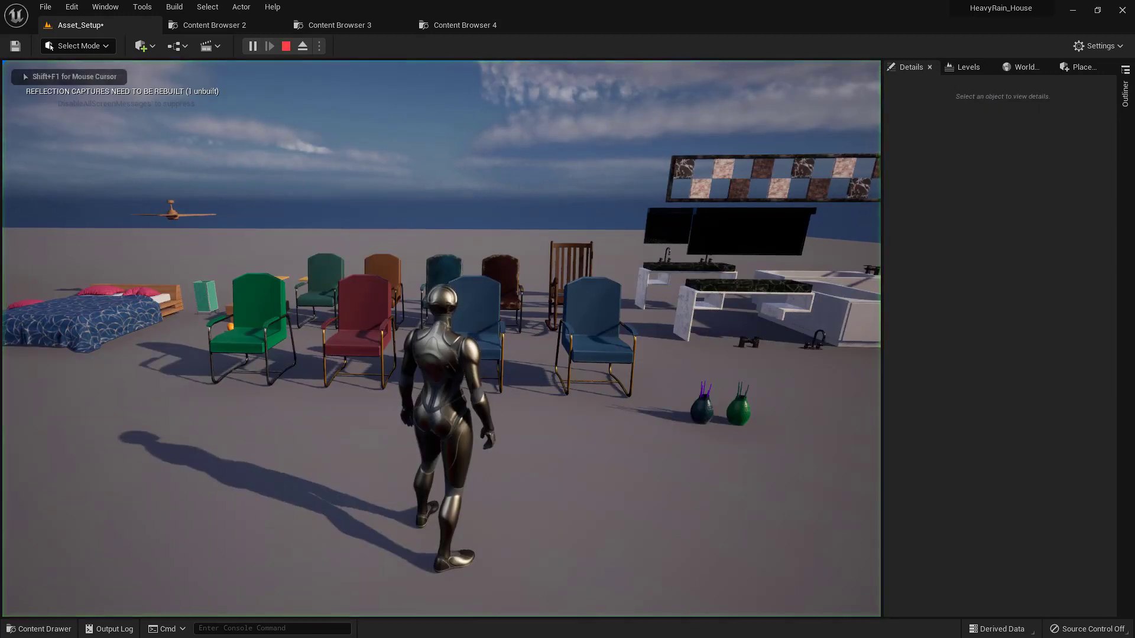
pyautogui.press('Escape')
# Check the white leather base texture in the Textures/Leather folder, then return to the Asset_Setup level
pyautogui.click(362, 22)
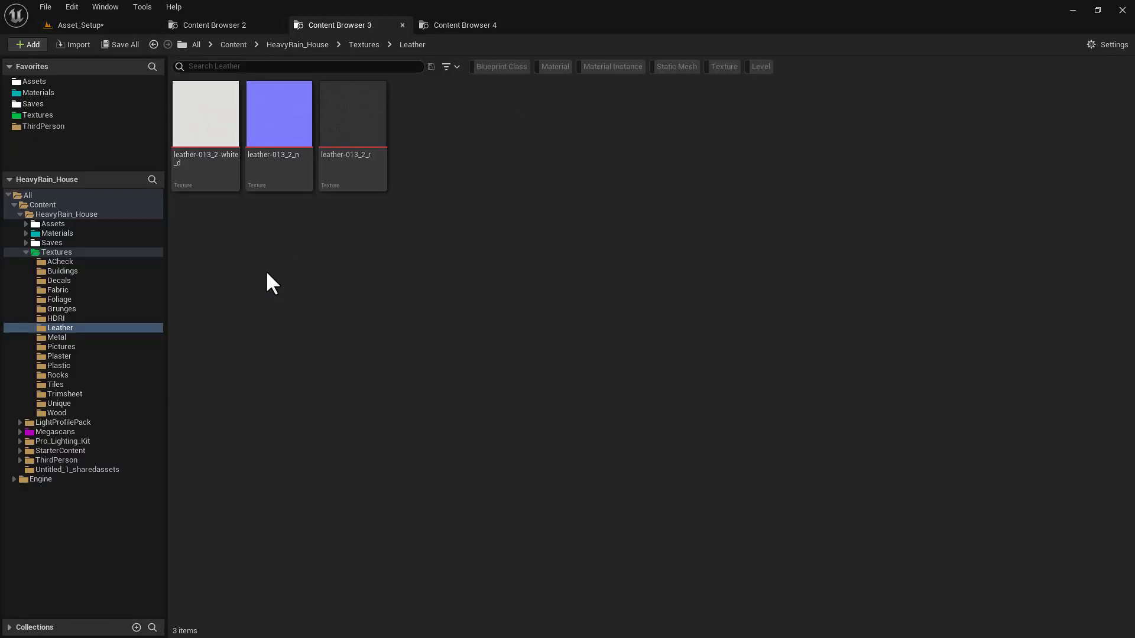
pyautogui.click(178, 155)
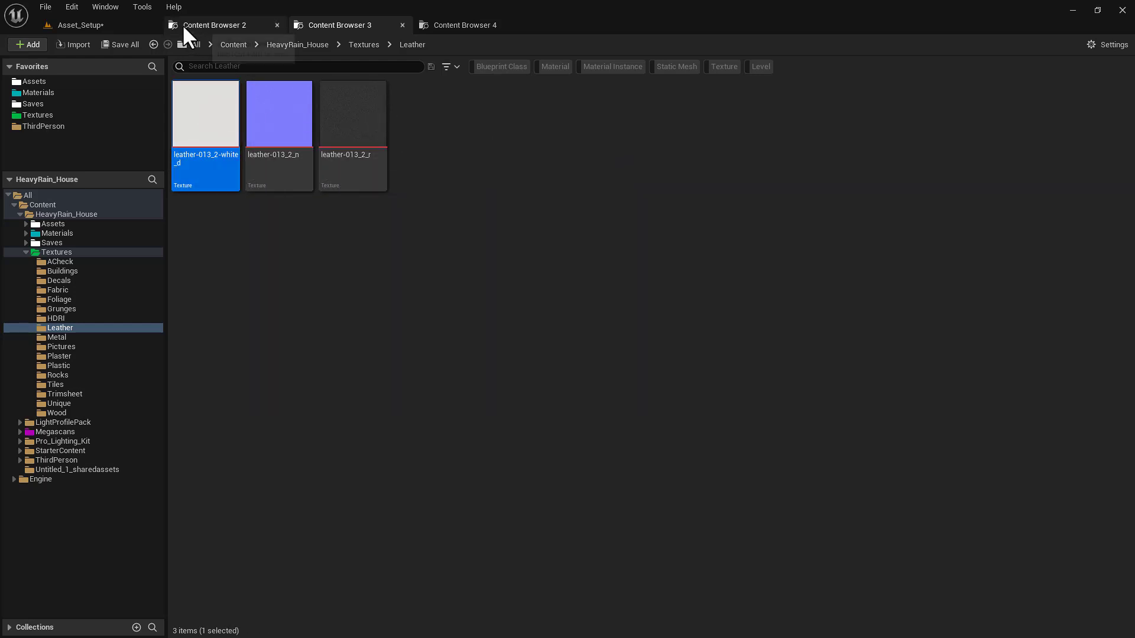
pyautogui.click(97, 25)
# Open the House level from the Saves folder, saving Asset_Setup, Chair_Steel1 and Chair_Steel2 first
pyautogui.moveTo(434, 348); pyautogui.dragTo(411, 348, button='right')
pyautogui.hotkey('ctrl', 'space')
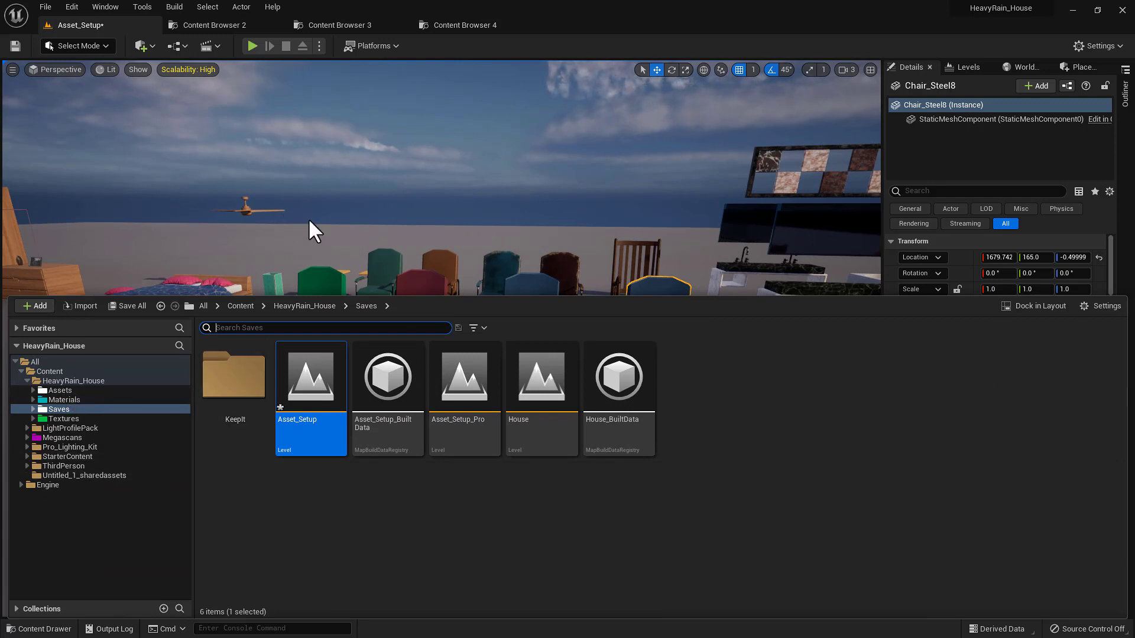
pyautogui.click(556, 414)
pyautogui.doubleClick(557, 414)
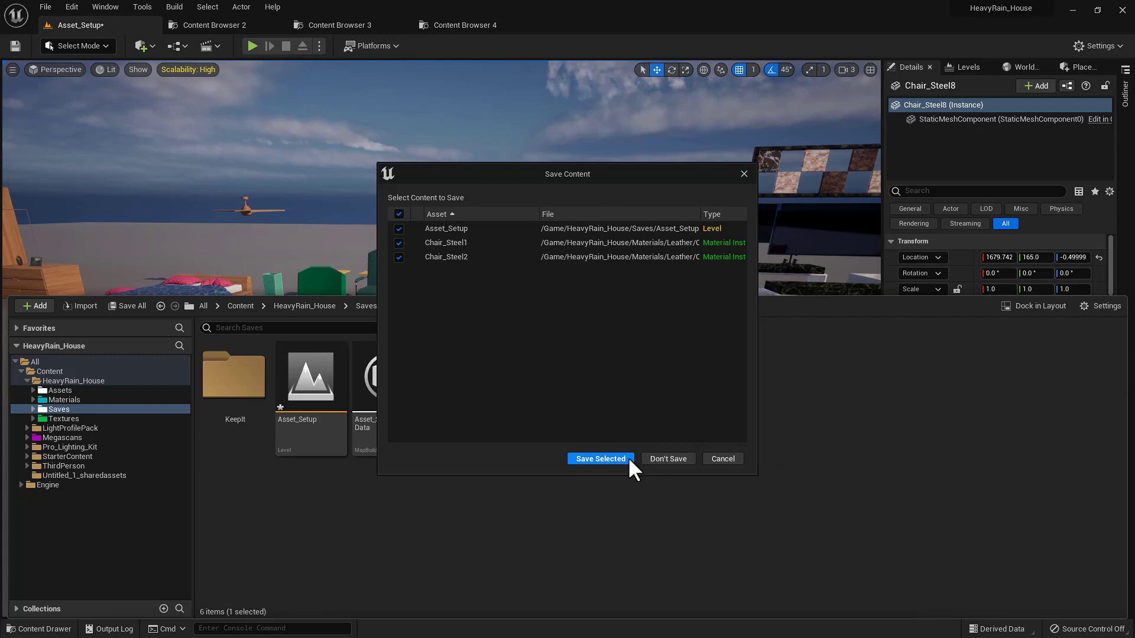
pyautogui.click(574, 459)
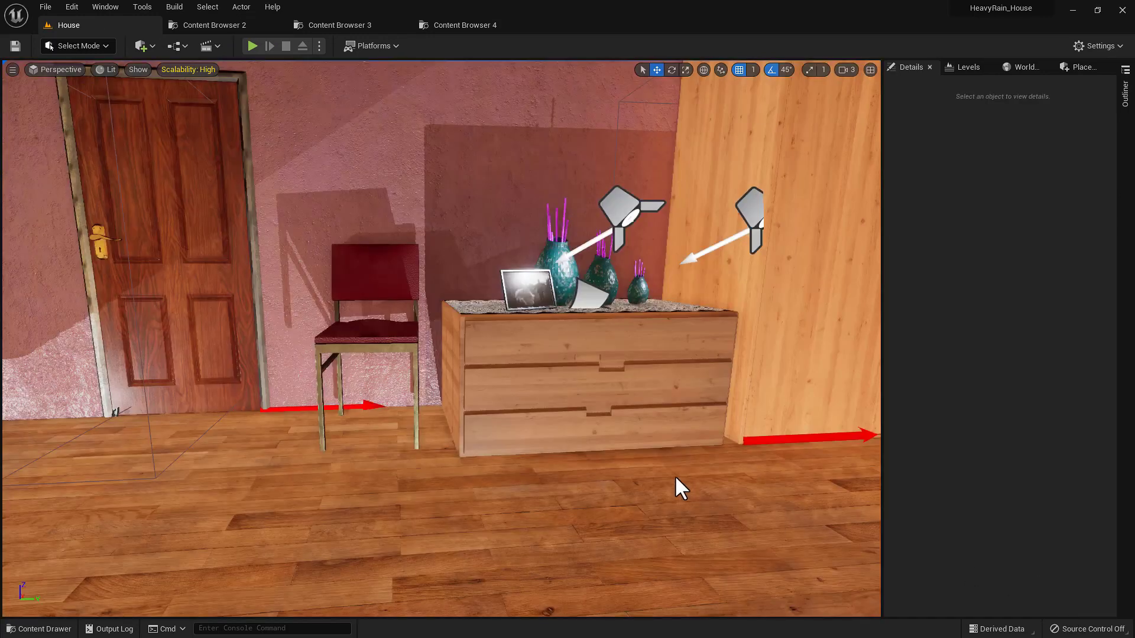
# Examine the red leather chair beside the wooden dresser up close, then go through the house to the living room
pyautogui.moveTo(579, 423); pyautogui.dragTo(620, 470, button='right')
pyautogui.press('w')
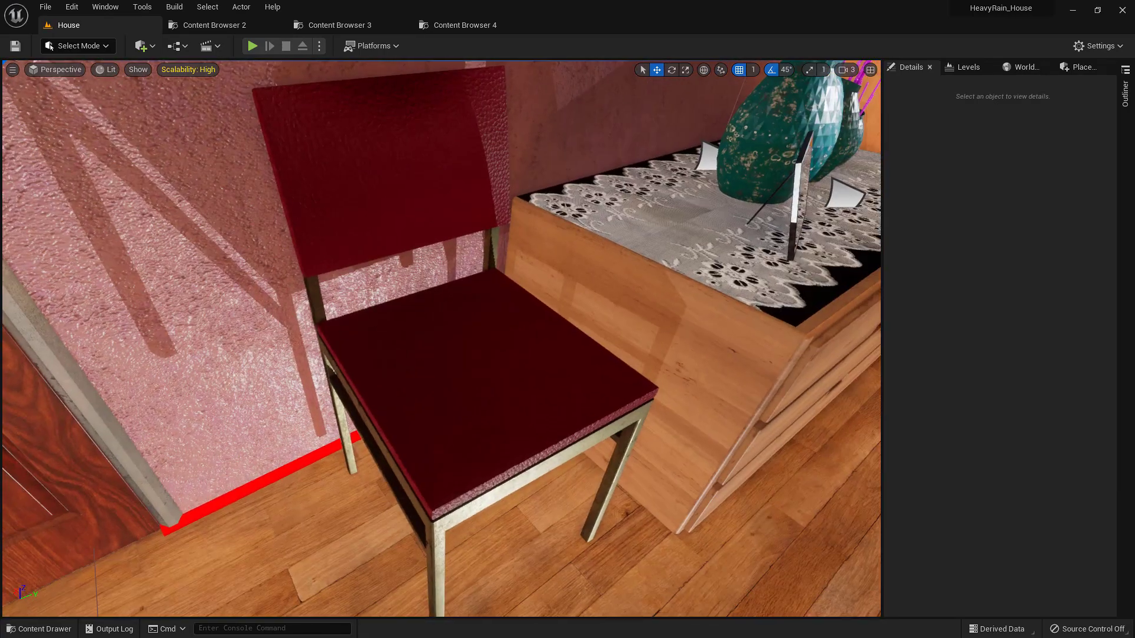
pyautogui.moveTo(429, 287); pyautogui.dragTo(148, 319, button='right')
pyautogui.press('w')
pyautogui.press('w')
pyautogui.press('w')
pyautogui.press('w')
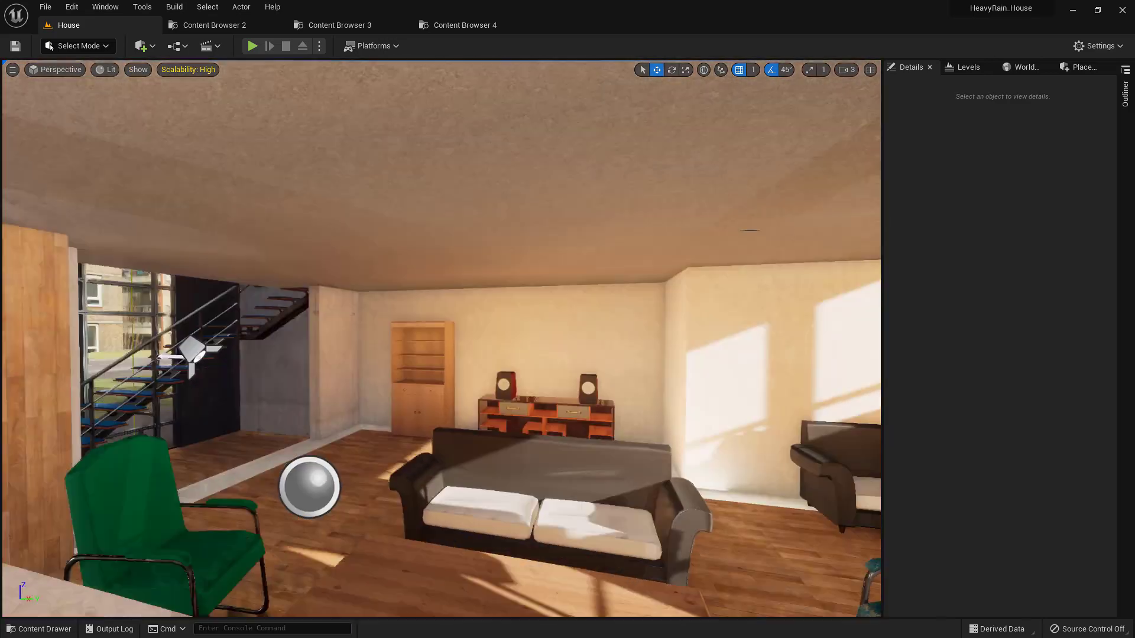
# Examine the leather surfaces of the living room sofas and of the speakers on the wooden cabinet
pyautogui.press('w')
pyautogui.moveTo(441, 339); pyautogui.dragTo(556, 434, button='right')
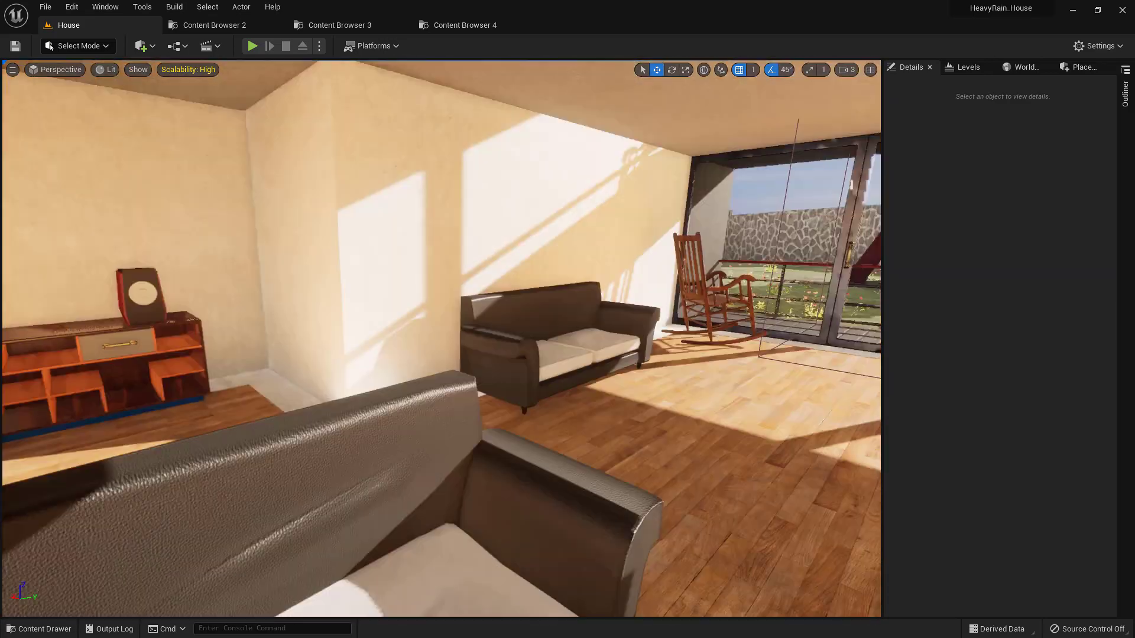
pyautogui.moveTo(442, 339); pyautogui.dragTo(206, 349, button='right')
pyautogui.press('w')
pyautogui.press('d')
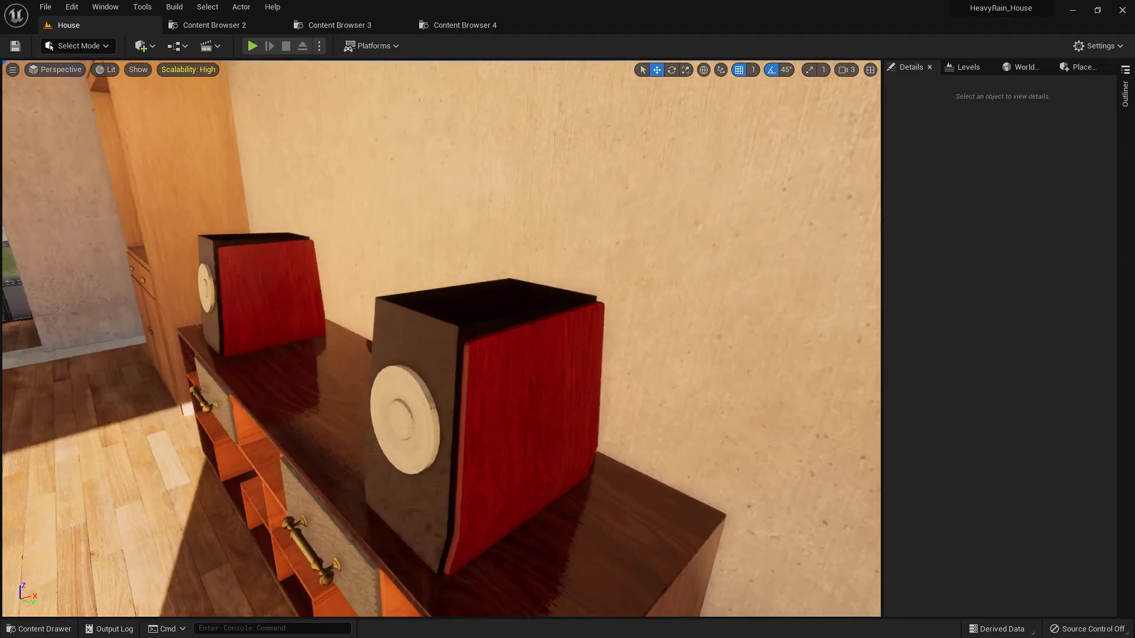
pyautogui.press('w')
pyautogui.moveTo(426, 400)
pyautogui.mouseDown(button='right')
pyautogui.moveTo(411, 397)
pyautogui.moveTo(426, 399)
pyautogui.mouseUp(button='right')
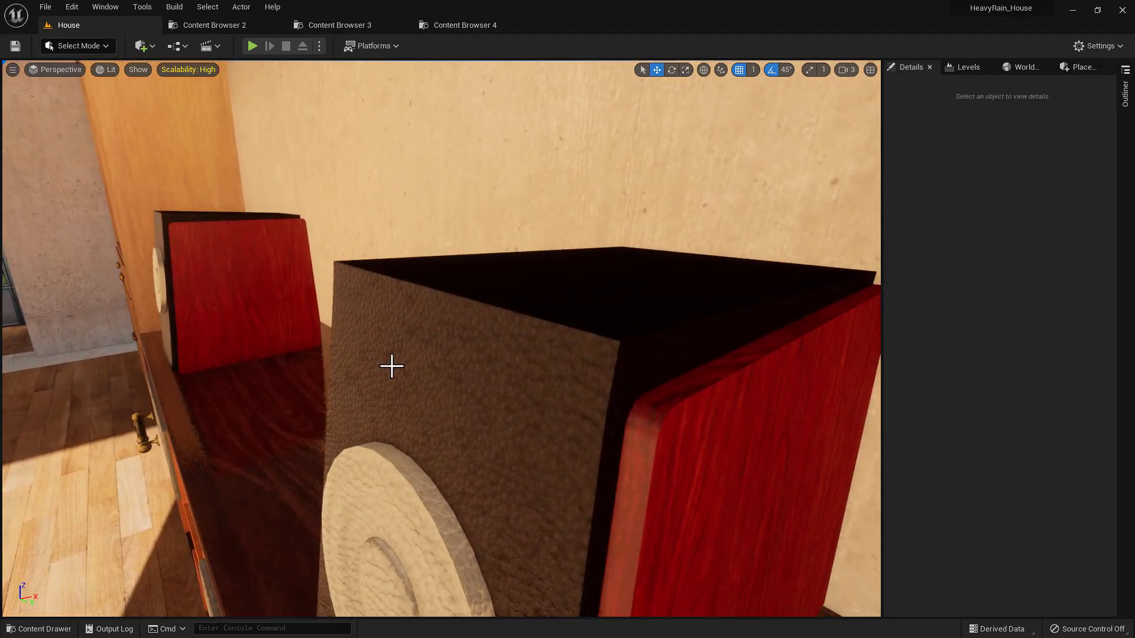
pyautogui.moveTo(388, 357); pyautogui.dragTo(327, 334, button='right')
pyautogui.moveTo(575, 423)
pyautogui.mouseDown(button='right')
pyautogui.moveTo(387, 391)
pyautogui.moveTo(349, 419)
pyautogui.moveTo(558, 422)
pyautogui.mouseUp(button='right')
pyautogui.press('w')
pyautogui.press('w')
pyautogui.press('w')
pyautogui.moveTo(334, 96); pyautogui.dragTo(640, 88, button='right')
# Select all the Chair_Steel textures in the Textures/Unique folder and review them against the other unique textures
pyautogui.click(337, 27)
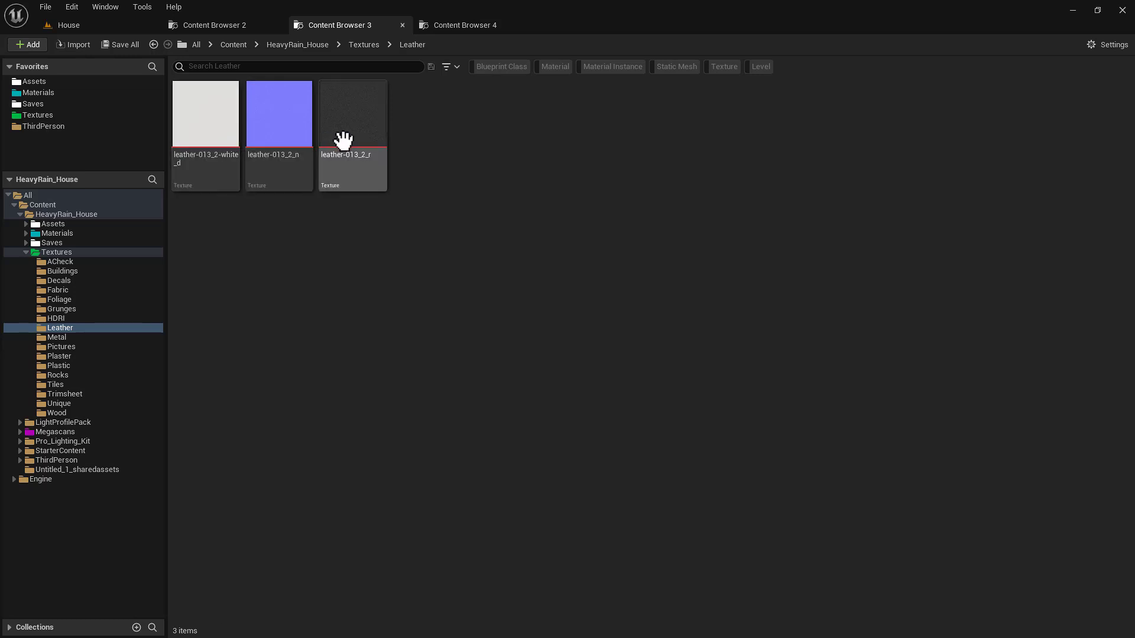
pyautogui.hotkey('alt', 'Left')
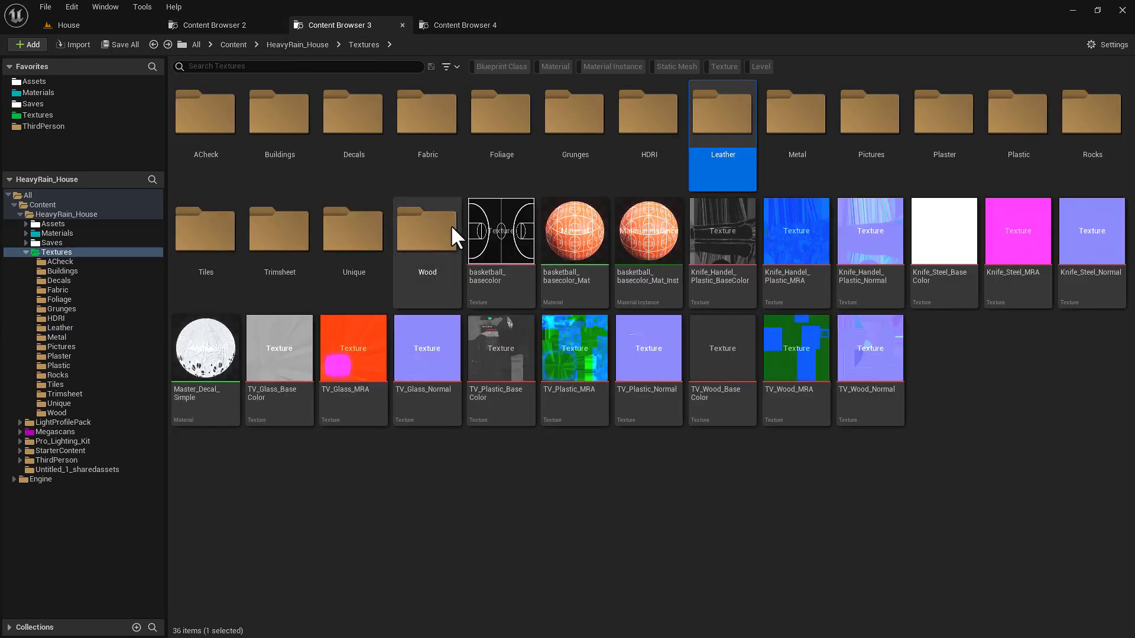
pyautogui.doubleClick(340, 249)
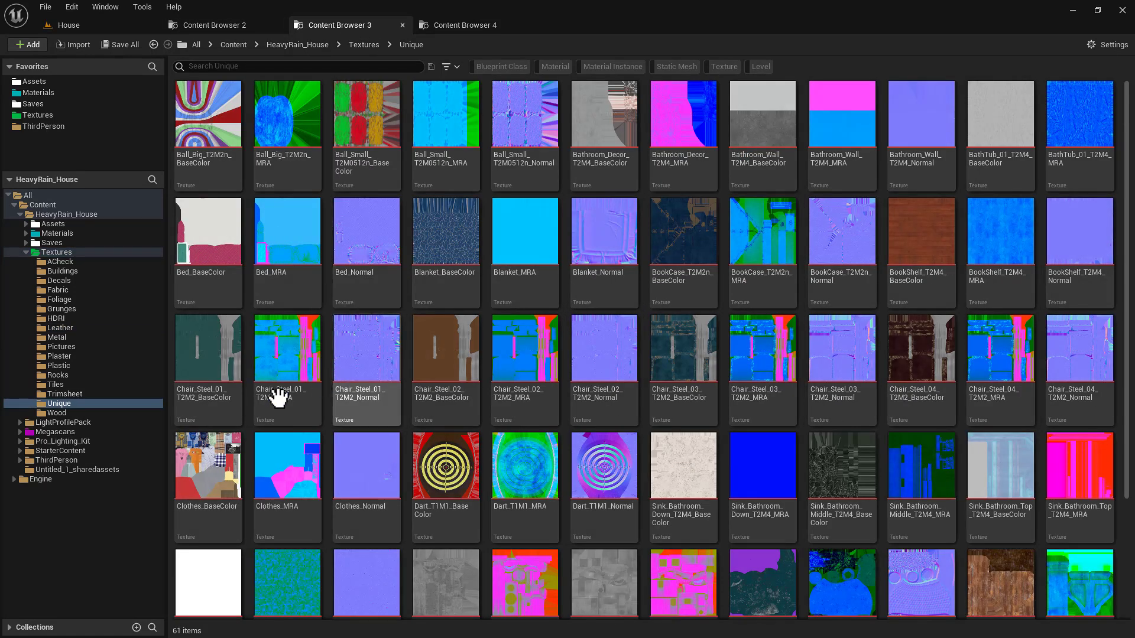
pyautogui.click(228, 374)
pyautogui.keyDown('shift'); pyautogui.click(1082, 353); pyautogui.keyUp('shift')
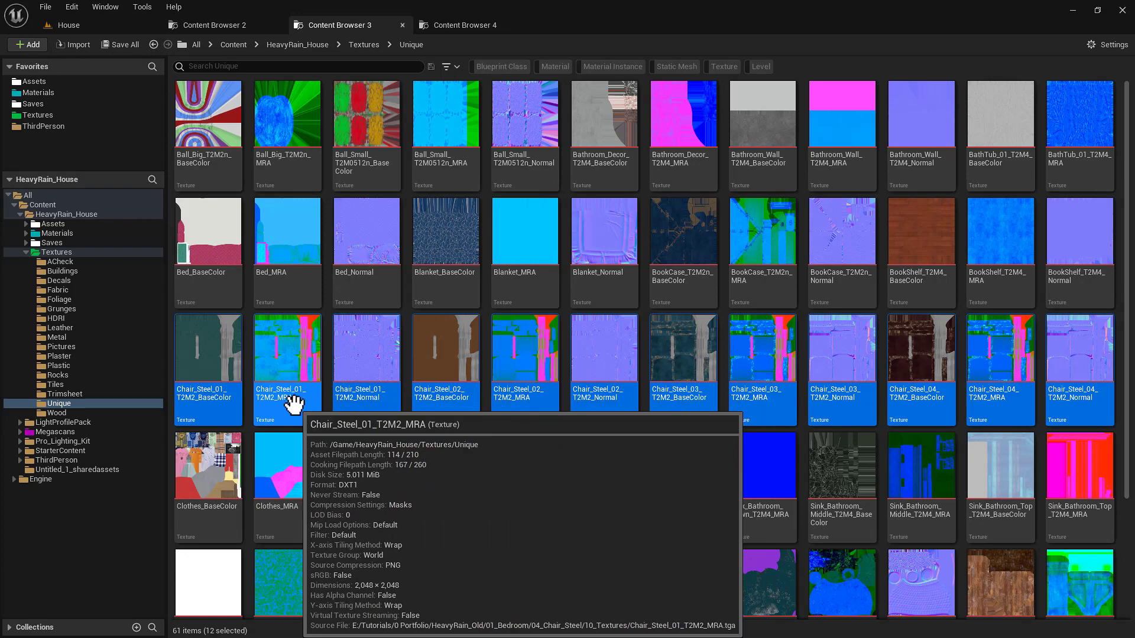
pyautogui.scroll(-3, 496, 426)
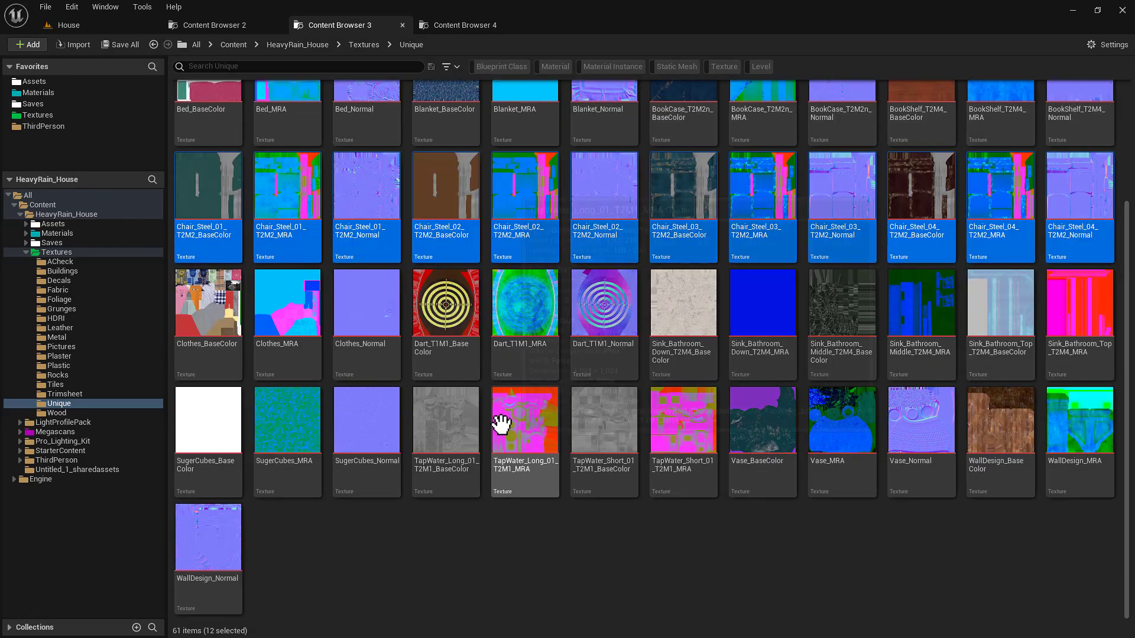
# Return to the House level and examine the bedroom's teal steel chair, red leather chair and dresser
pyautogui.click(99, 28)
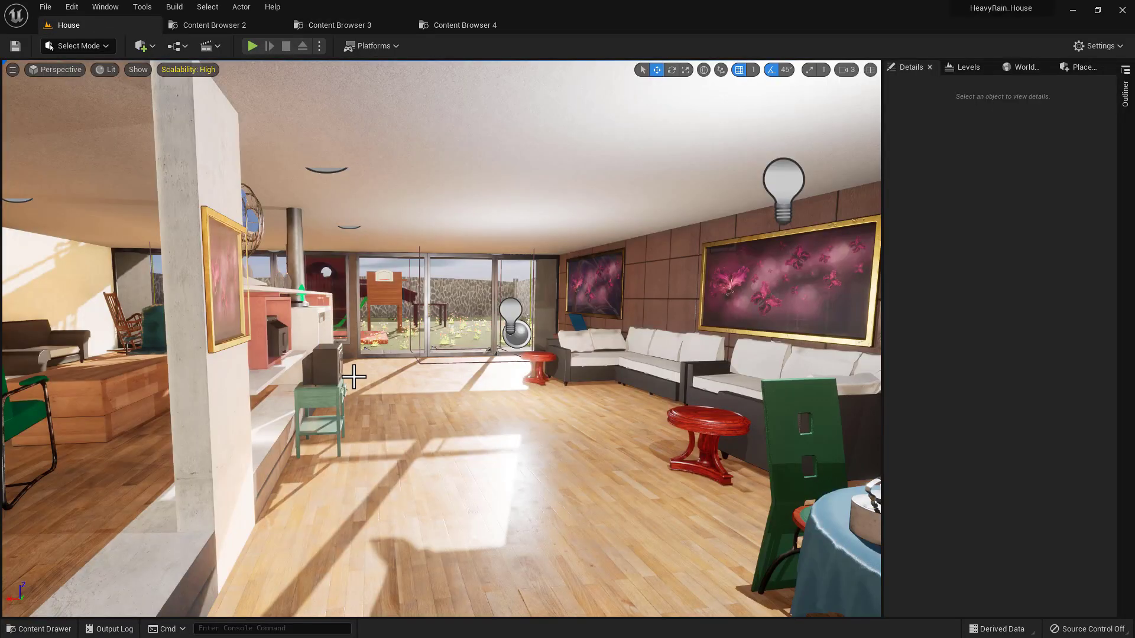
pyautogui.moveTo(354, 377)
pyautogui.mouseDown(button='right')
pyautogui.moveTo(353, 337)
pyautogui.moveTo(366, 413)
pyautogui.moveTo(532, 467)
pyautogui.moveTo(514, 449)
pyautogui.moveTo(479, 467)
pyautogui.moveTo(353, 374)
pyautogui.mouseUp(button='right')
pyautogui.press('w')
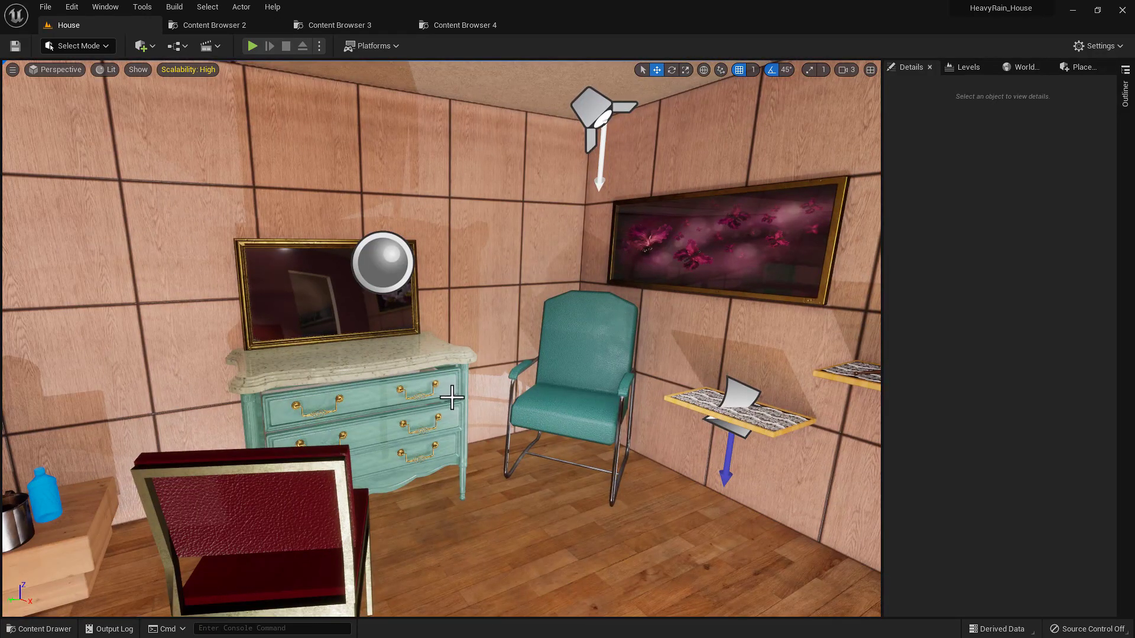
pyautogui.moveTo(544, 424); pyautogui.dragTo(438, 424, button='right')
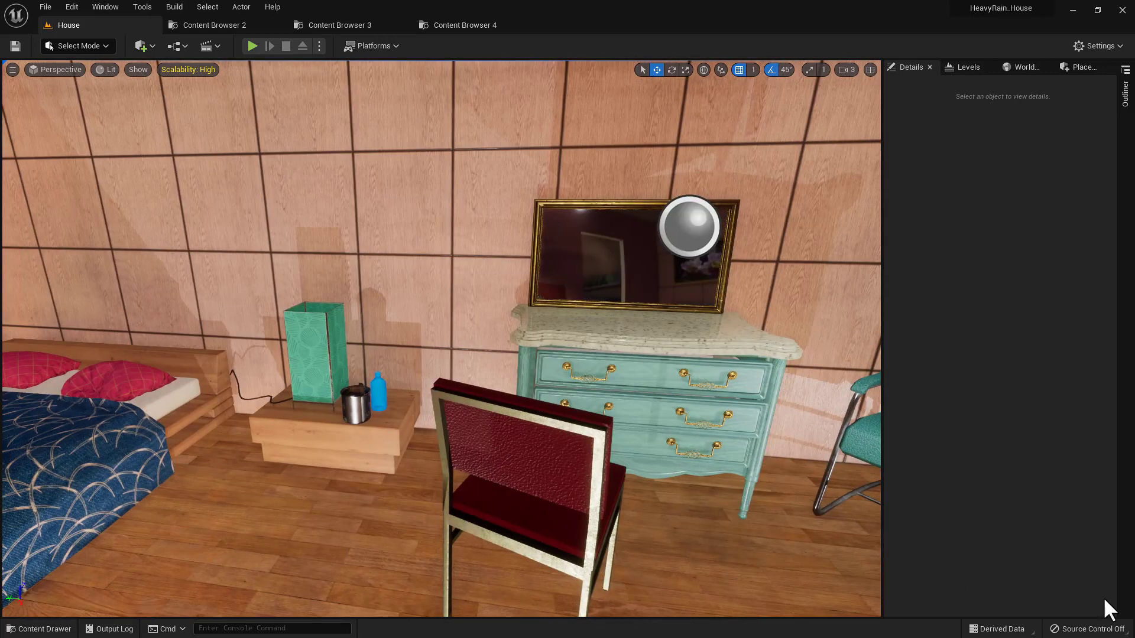